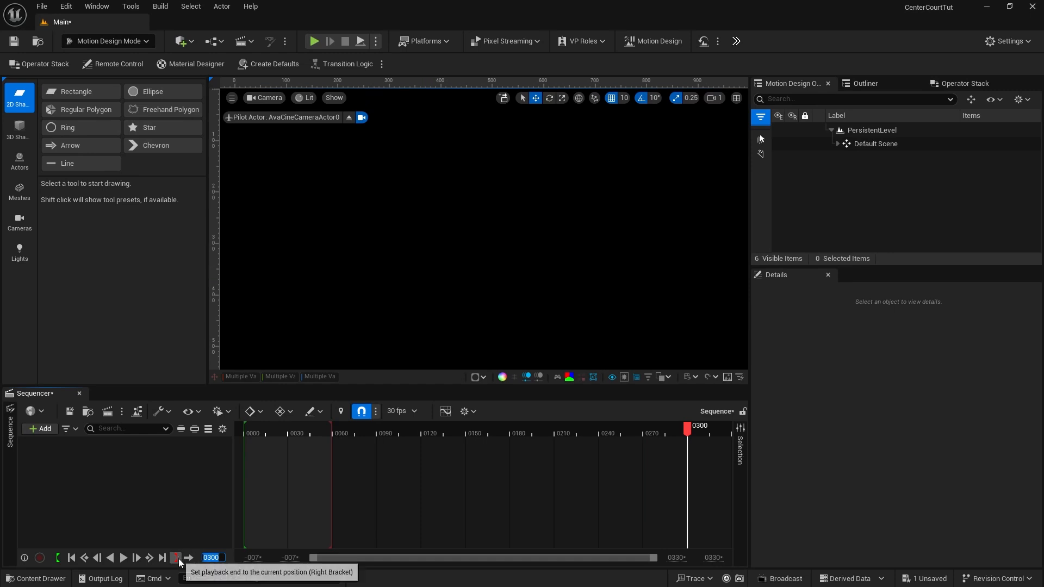
Step: Set the sequence's playback end to frame 300
key("Return")
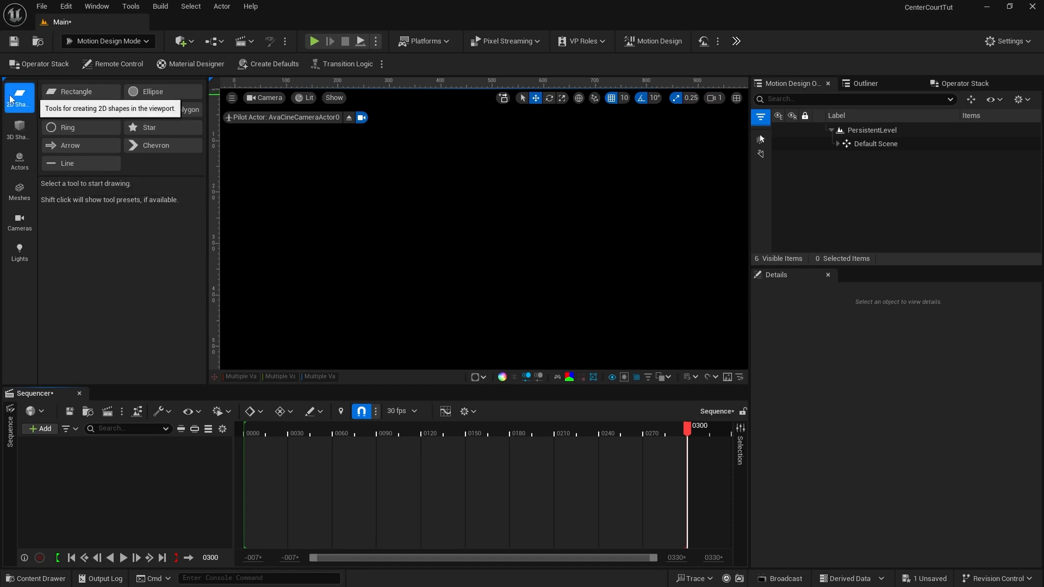
Step: Add a 2D rectangle at the scene origin and set its mesh size to 2000 by 2000
left_click(74, 92)
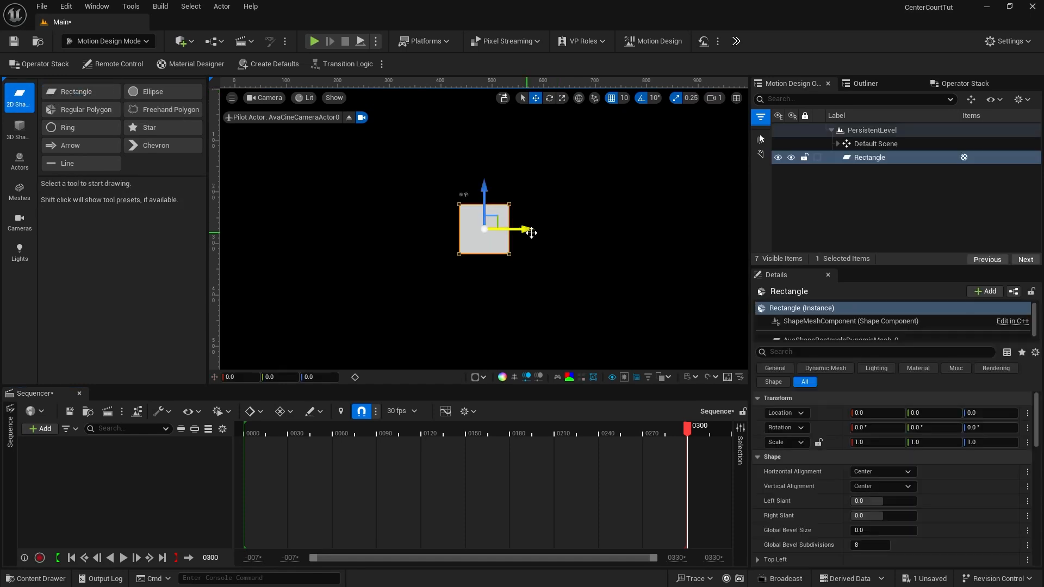
left_click(873, 161)
left_click(860, 158)
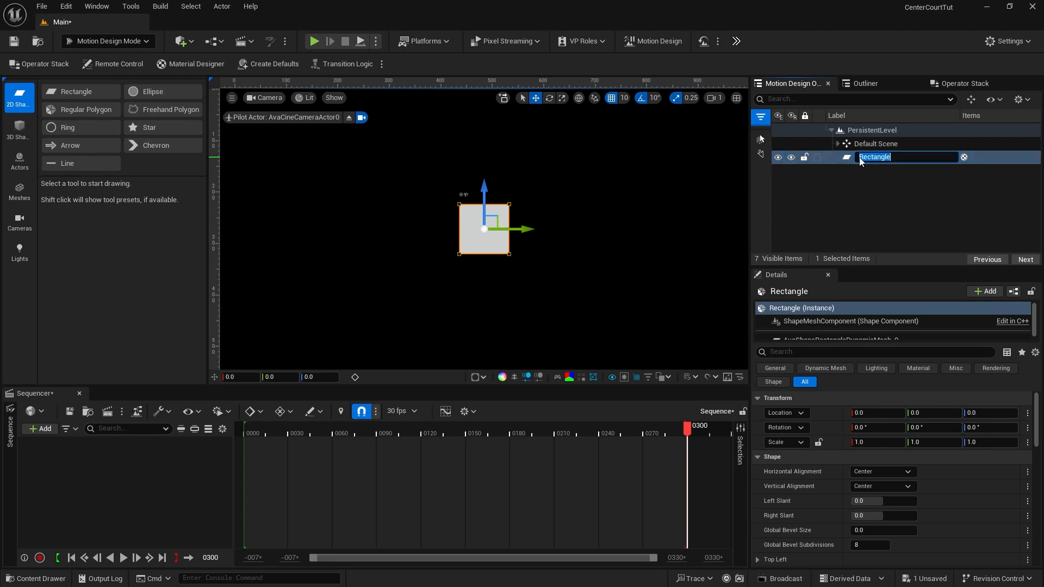
scroll(875, 452, "down", 5)
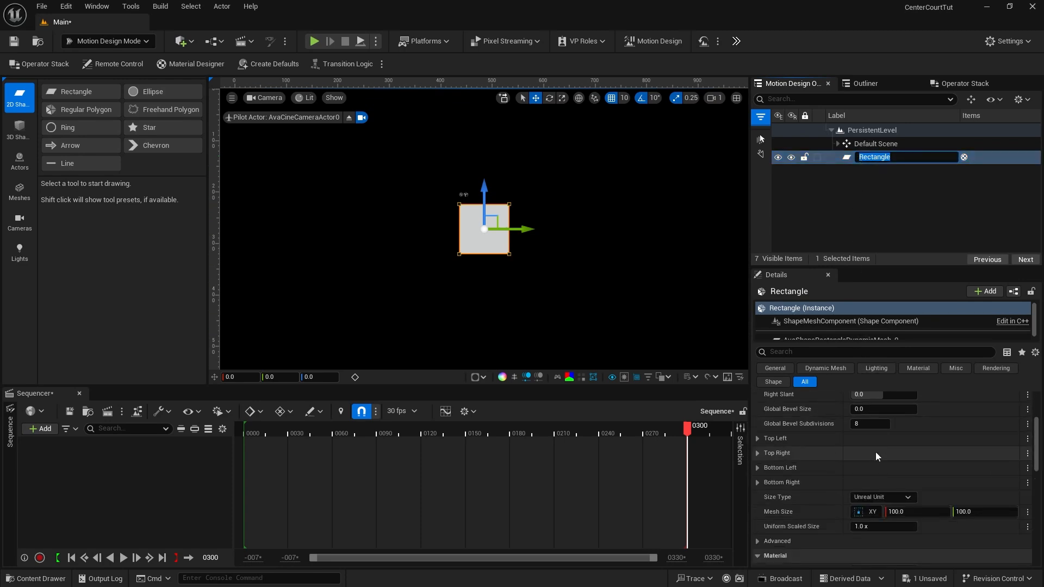
left_click(899, 512)
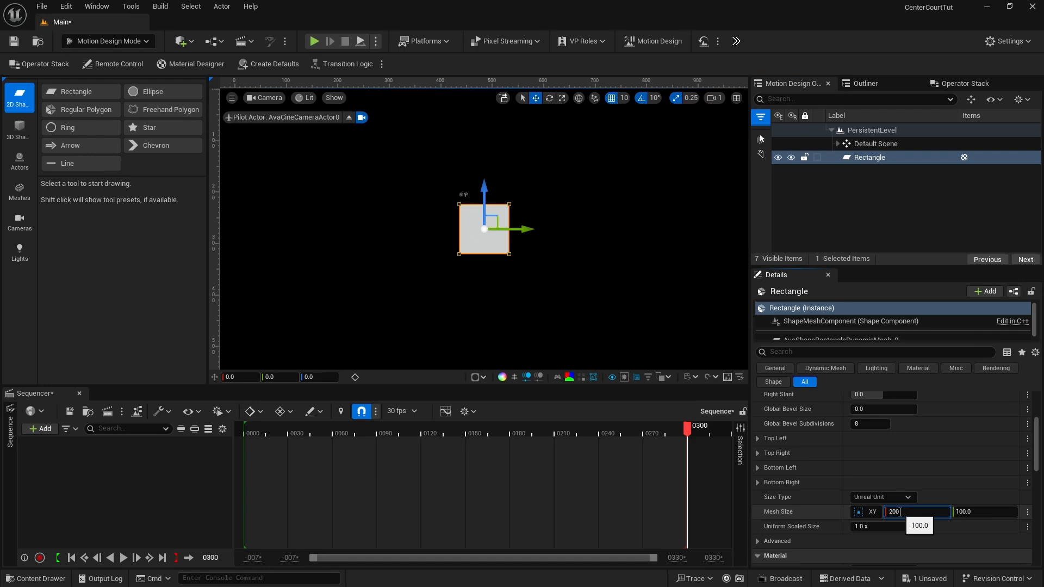
key("Return")
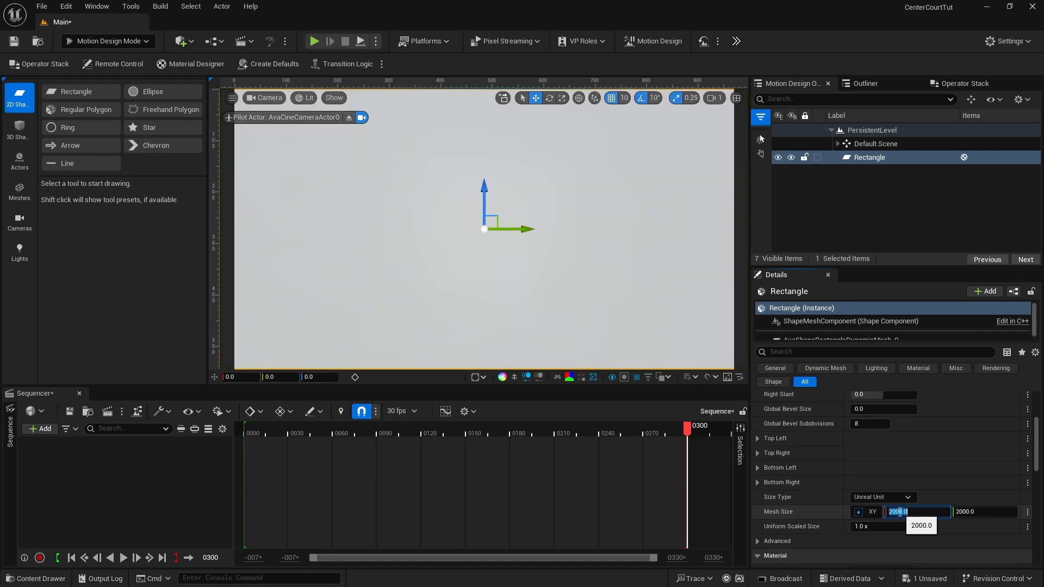
Step: Lay the rectangle flat as a floor by setting its Y rotation to -90° and its Z location to -98
scroll(951, 445, "up", 5)
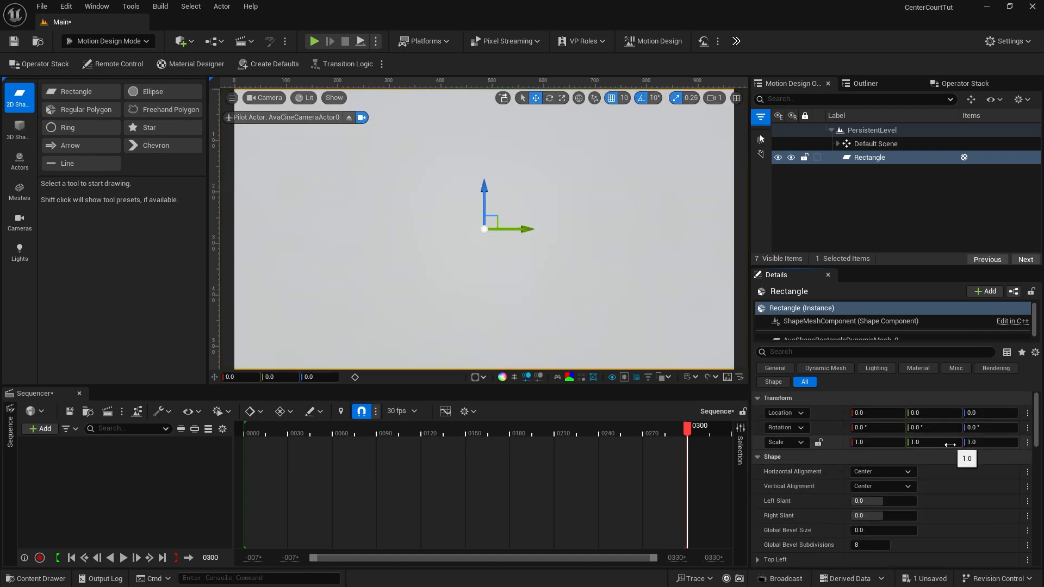
left_click(923, 428)
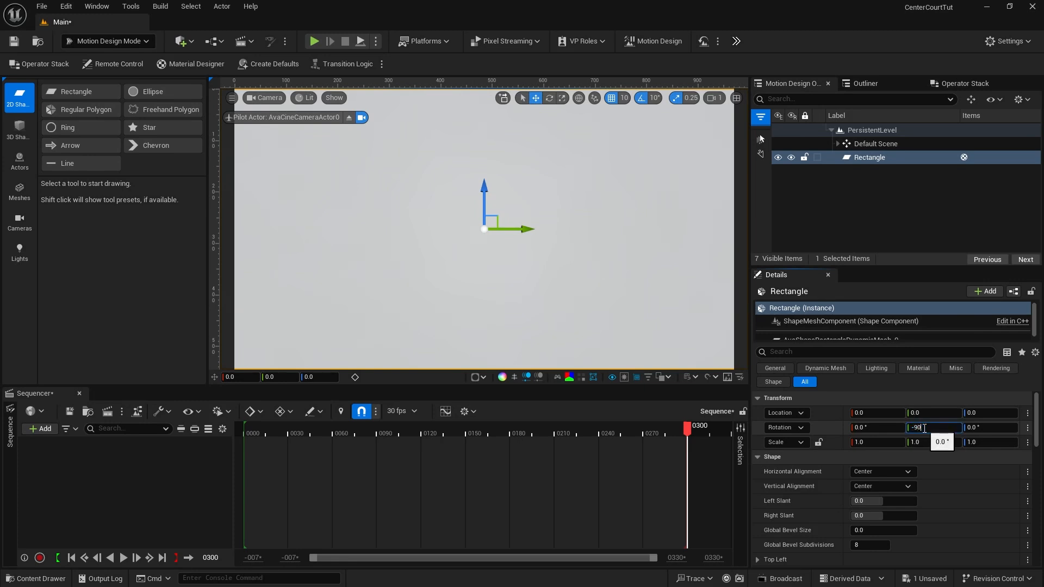
type("-90")
key("Return")
left_click(978, 414)
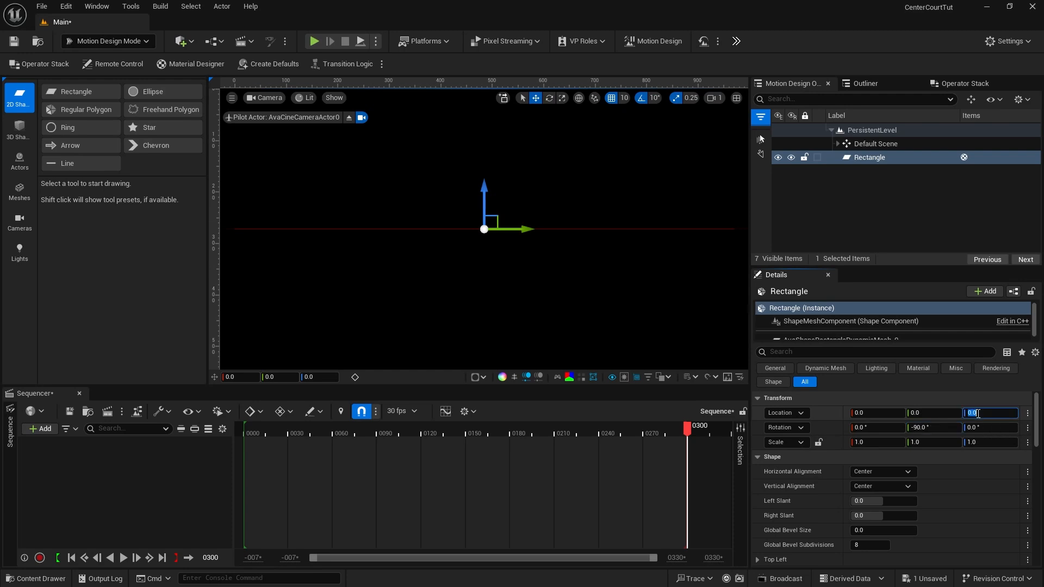
type("-98")
key("Return")
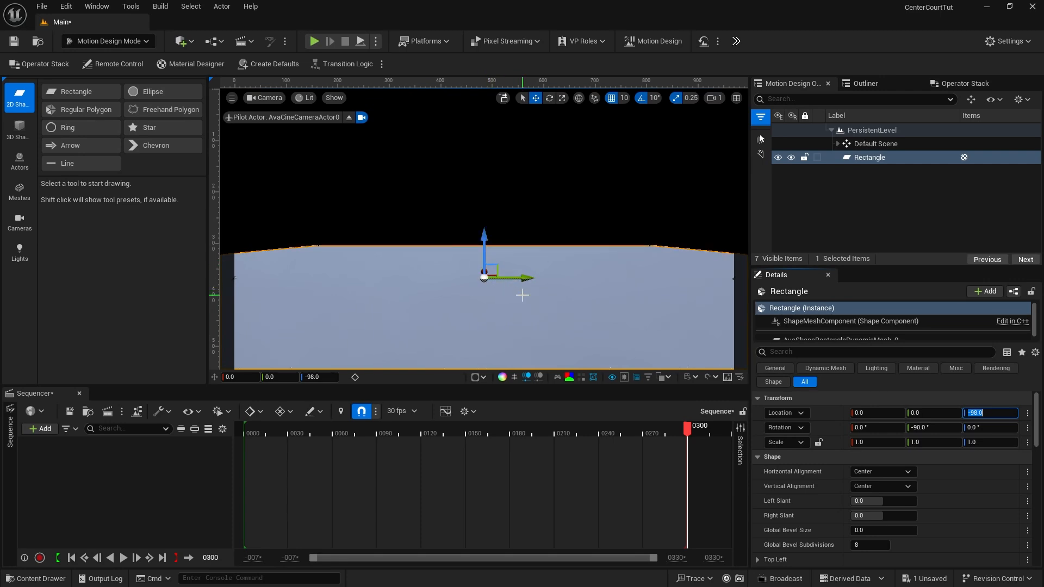
Step: Switch to the browser showing Poly Haven and open the Wood Floor texture from the Wood category
key("alt+Tab")
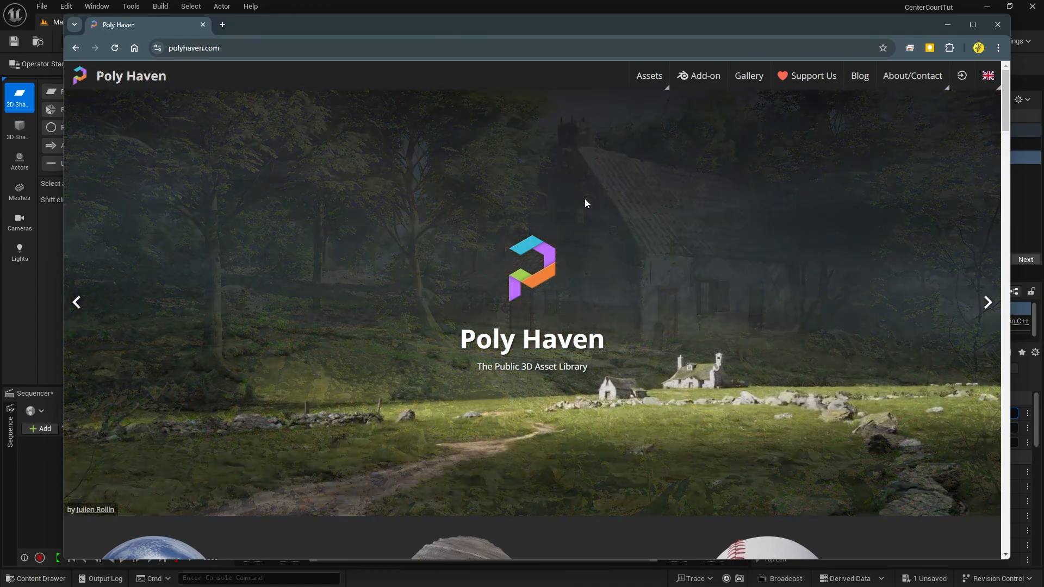
scroll(637, 324, "down", 3)
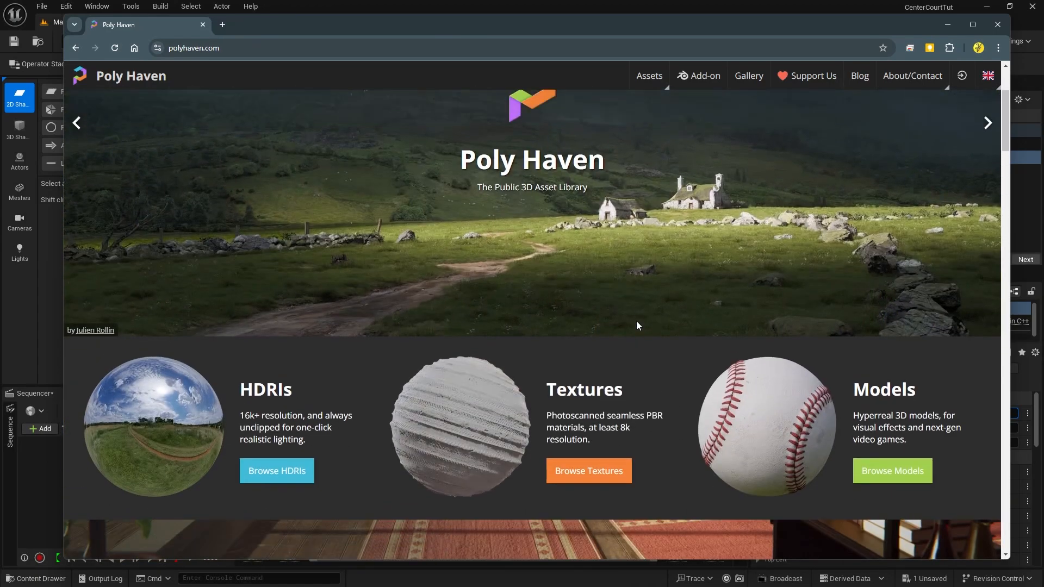
scroll(637, 321, "up", 3)
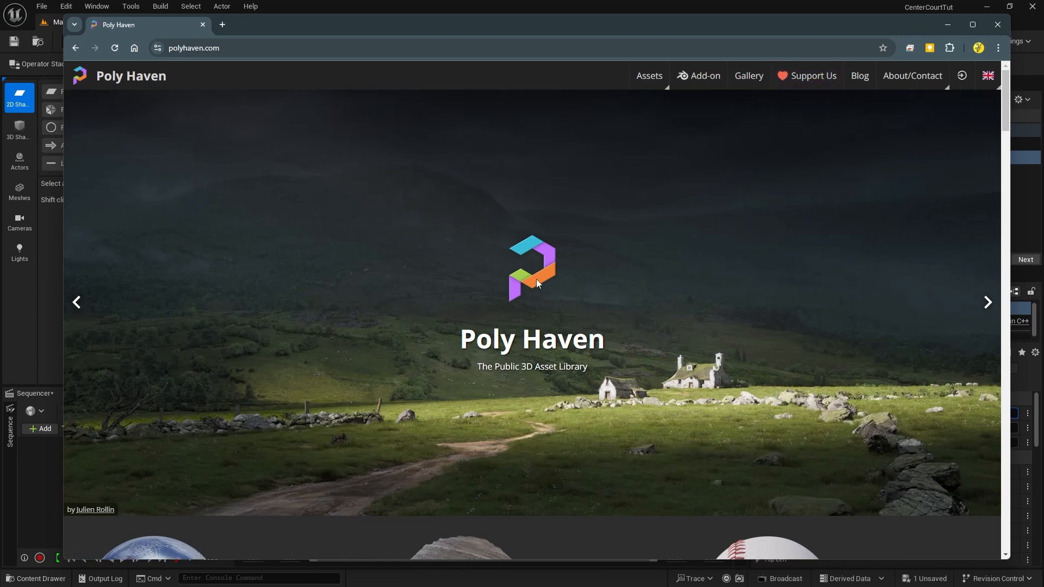
scroll(536, 279, "down", 4)
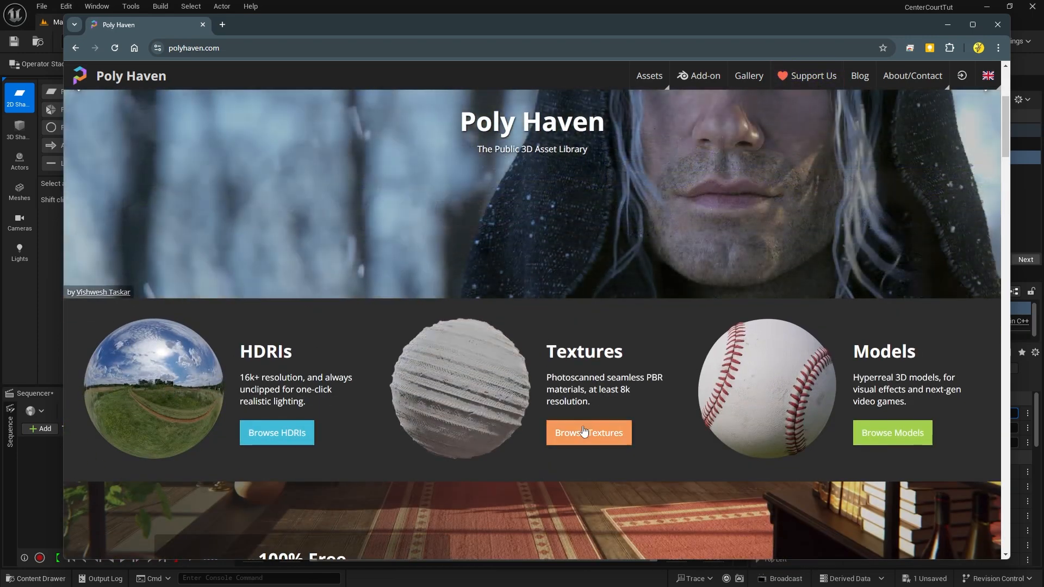
left_click(583, 431)
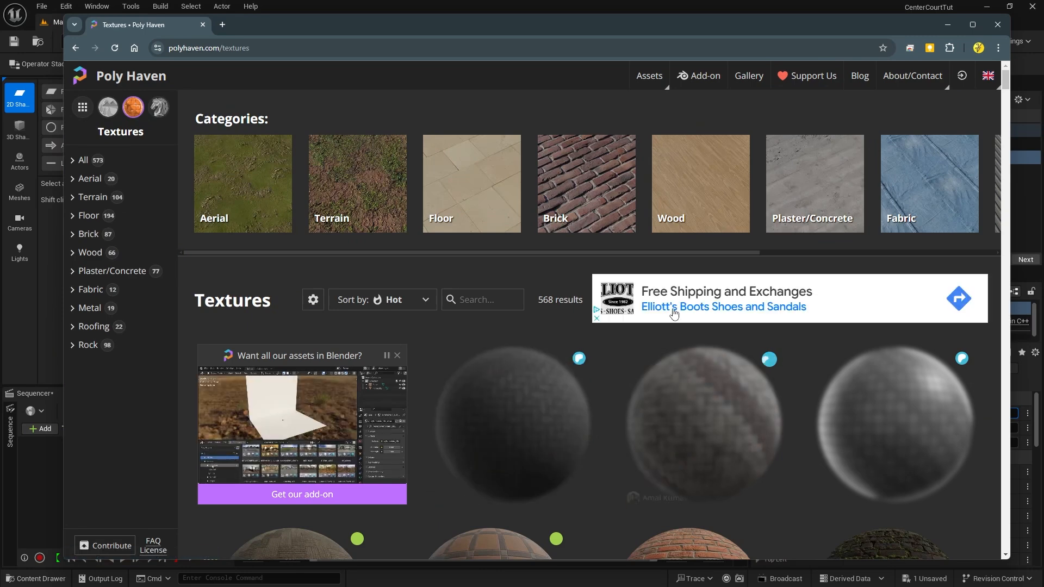
left_click(680, 200)
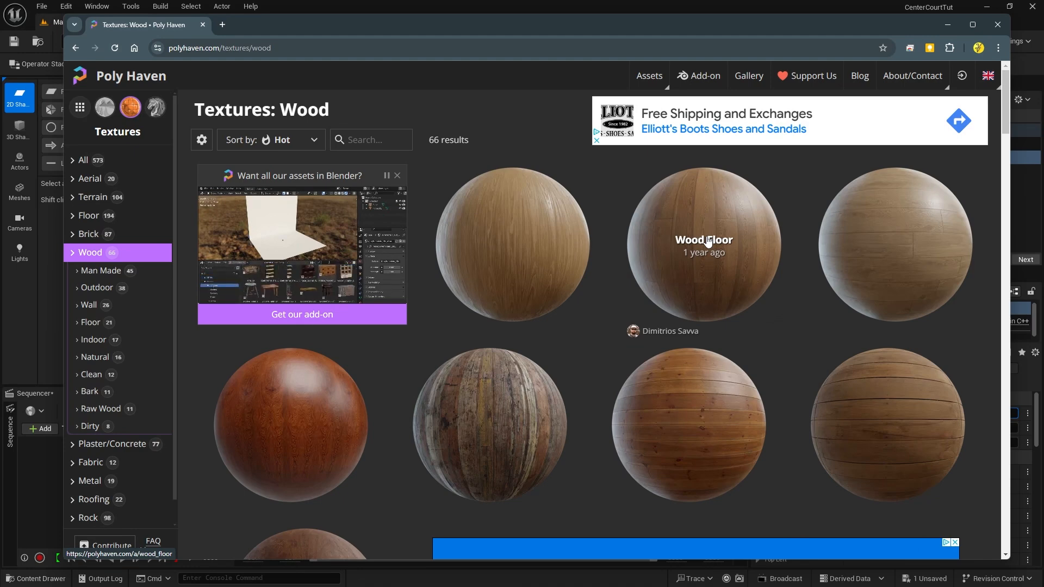
left_click(707, 242)
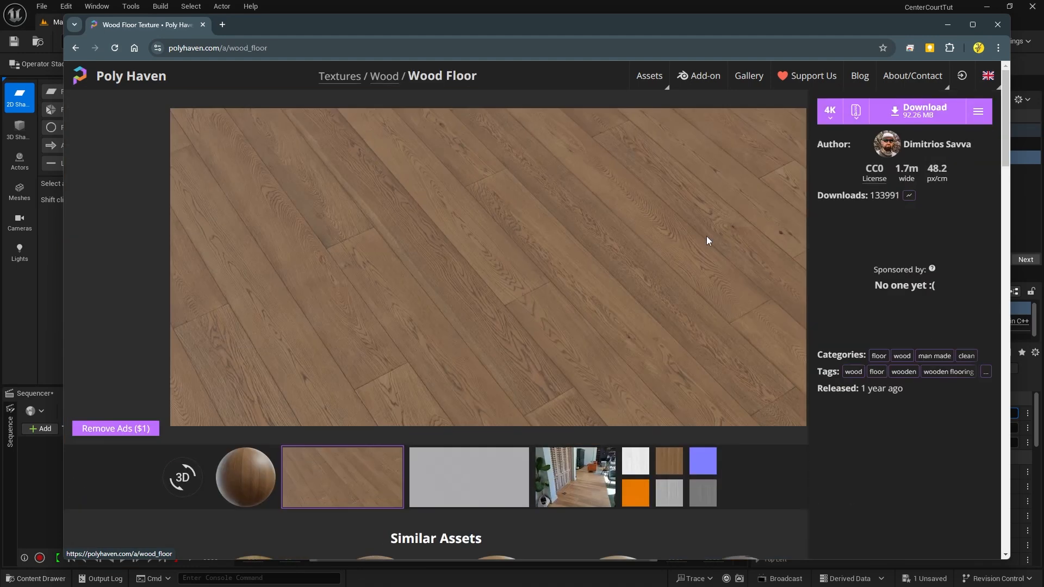
Step: Limit the Wood Floor ZIP contents to Diffuse JPG, Normal (GL) EXR and Rough EXR, excluding AO, AO/Rough/Metal, Displacement and Normal (DX)
left_click(976, 113)
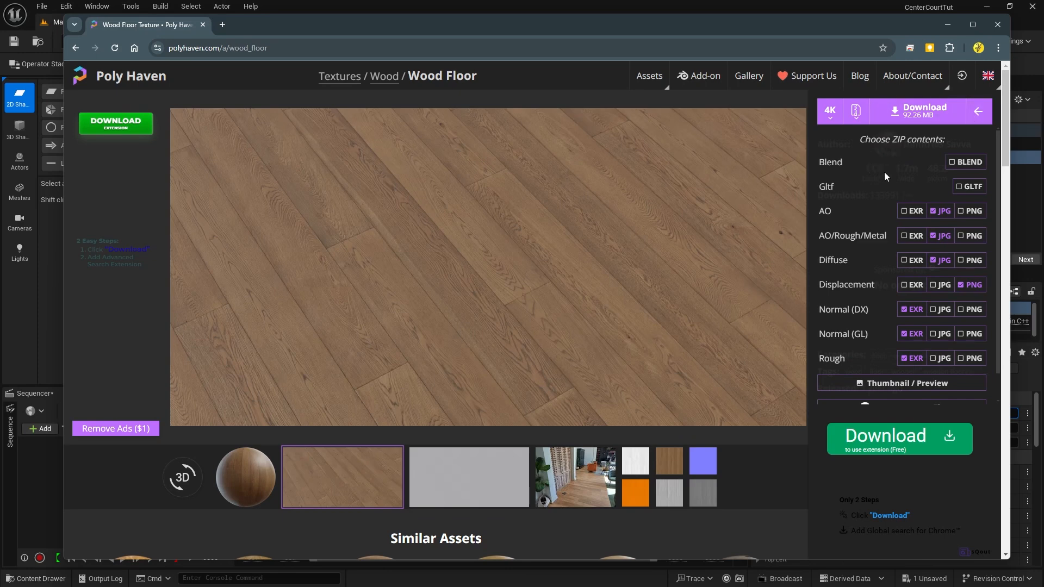
left_click(933, 213)
left_click(934, 237)
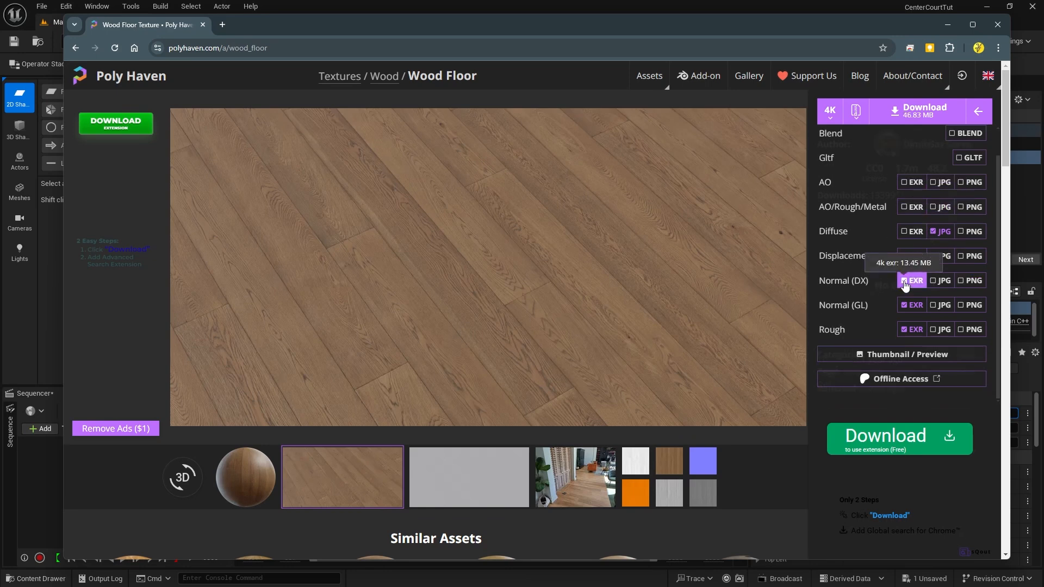
left_click(904, 282)
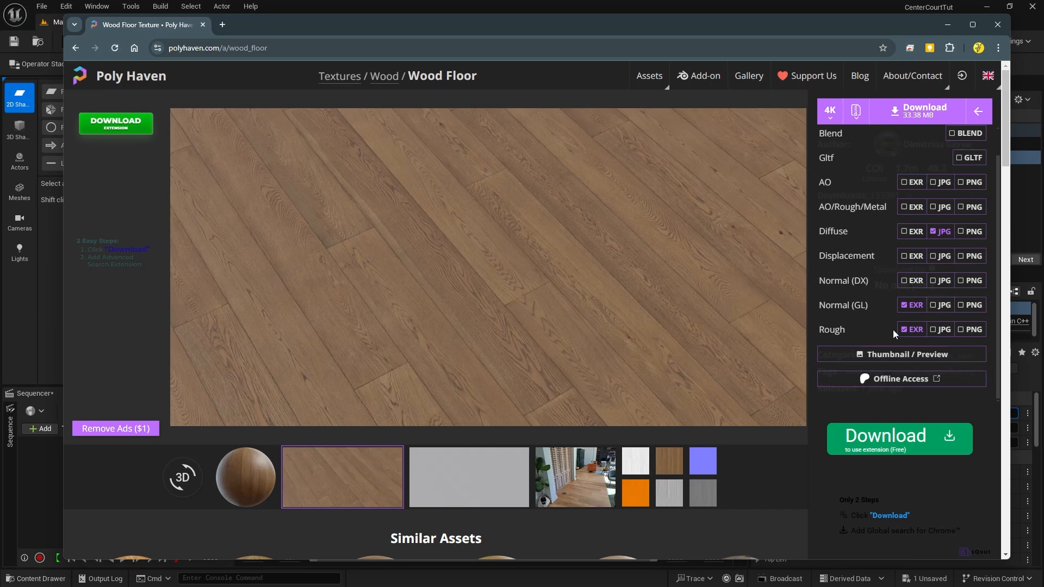
Step: Download the 4K texture package and save it as wood_floor_4k.zip in the GameDay folder
left_click(915, 112)
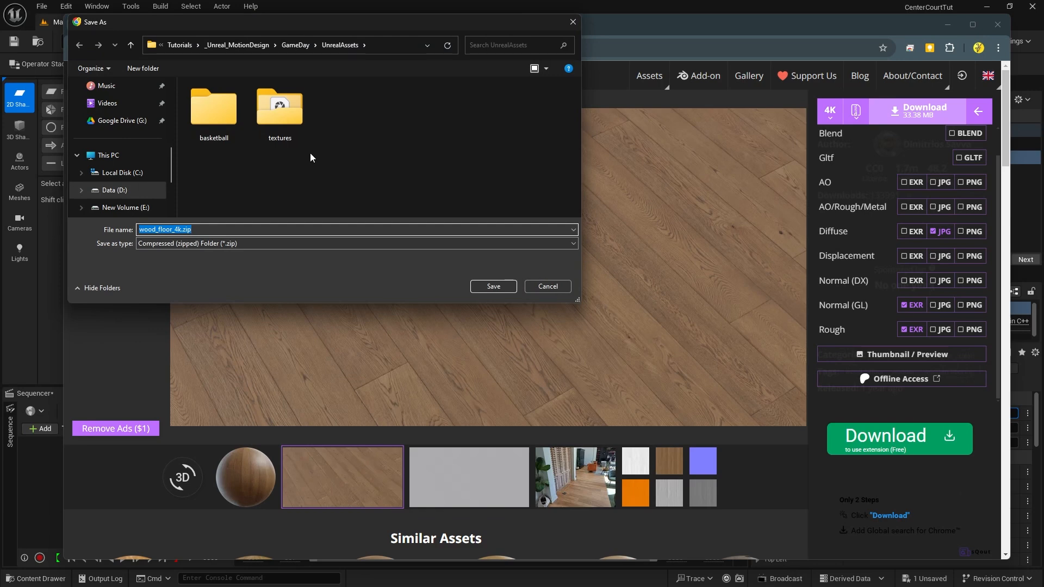
key("alt+Up")
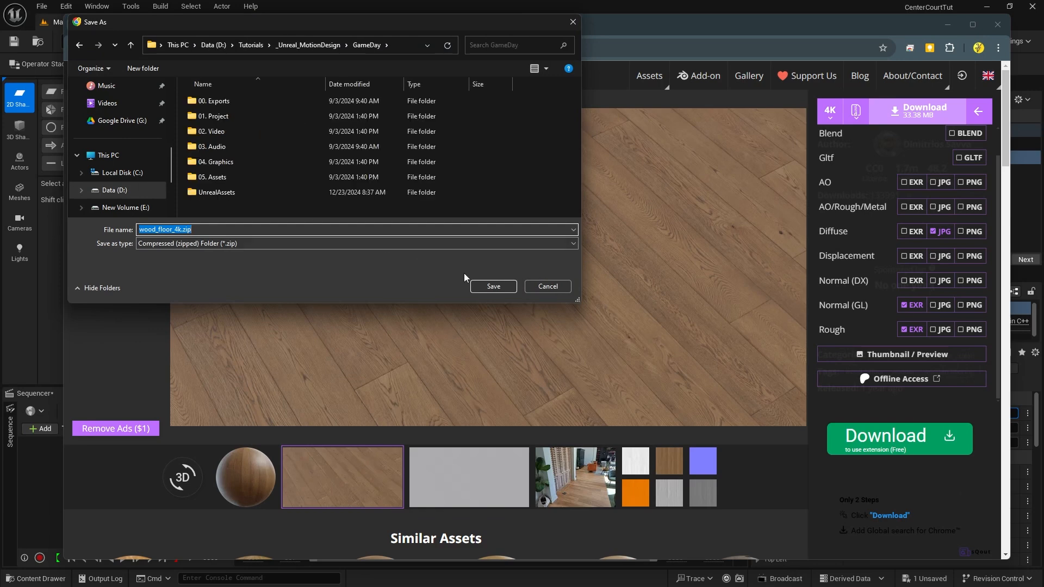
left_click(490, 285)
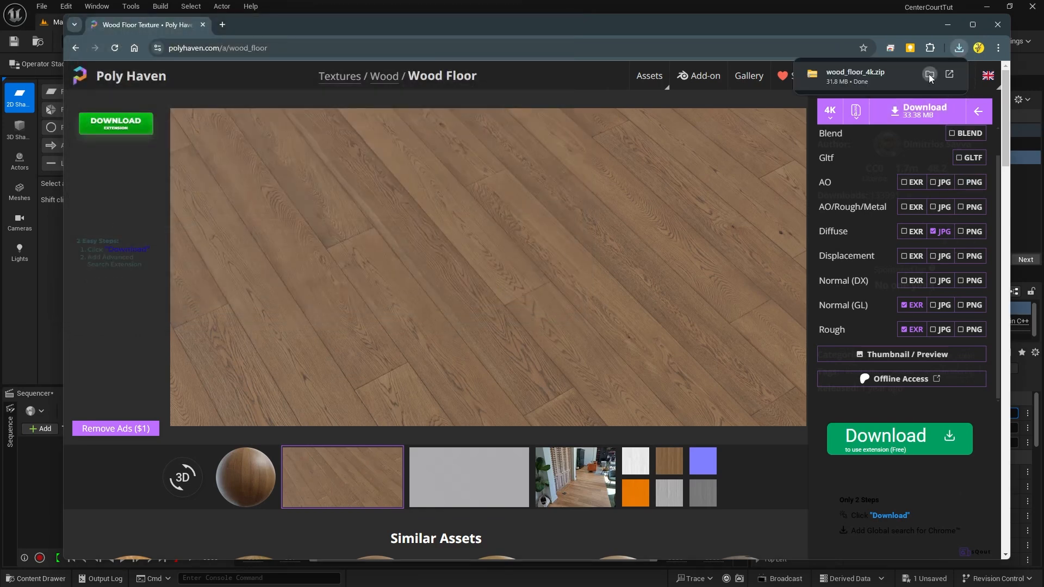
Step: Show wood_floor_4k.zip in File Explorer and extract it directly into D:\Tutorials\_Unreal_MotionDesign\GameDay
left_click(930, 76)
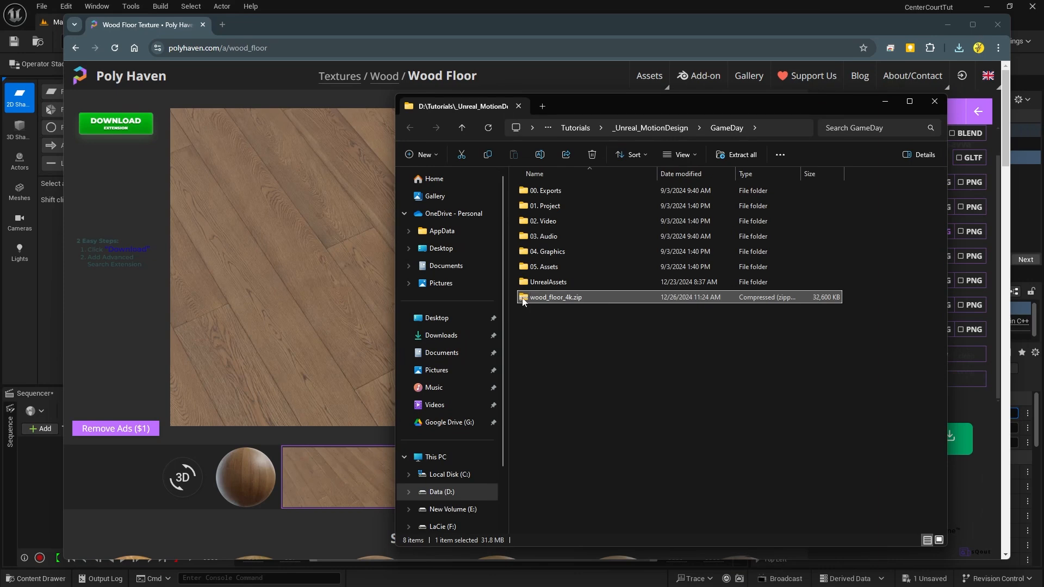
right_click(524, 300)
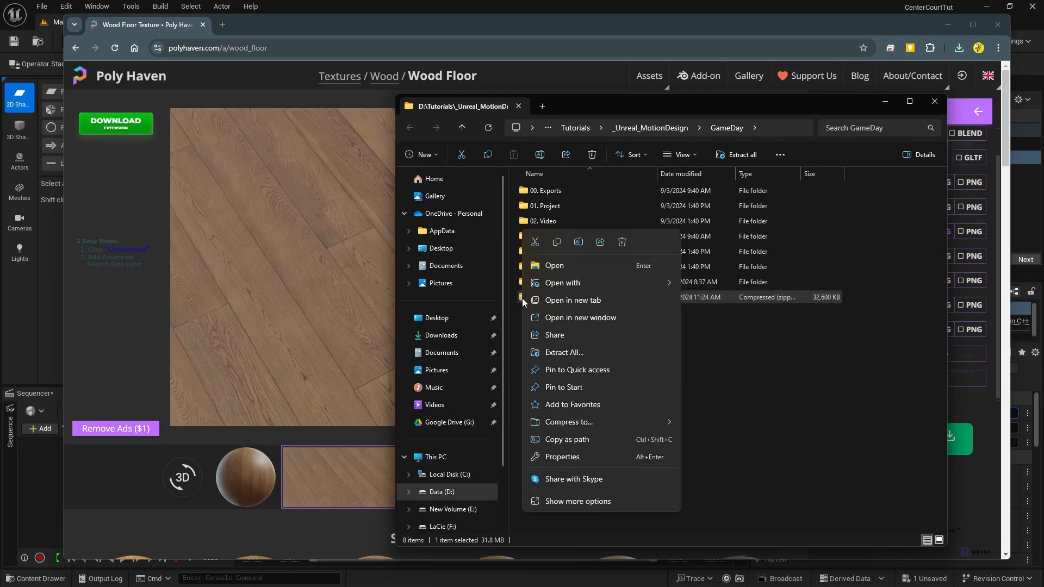
left_click(558, 354)
left_click(566, 255)
key("BackSpace")
key("BackSpace")
key("BackSpace")
key("BackSpace")
key("BackSpace")
key("BackSpace")
key("BackSpace")
key("BackSpace")
key("BackSpace")
key("BackSpace")
key("BackSpace")
key("BackSpace")
key("BackSpace")
key("BackSpace")
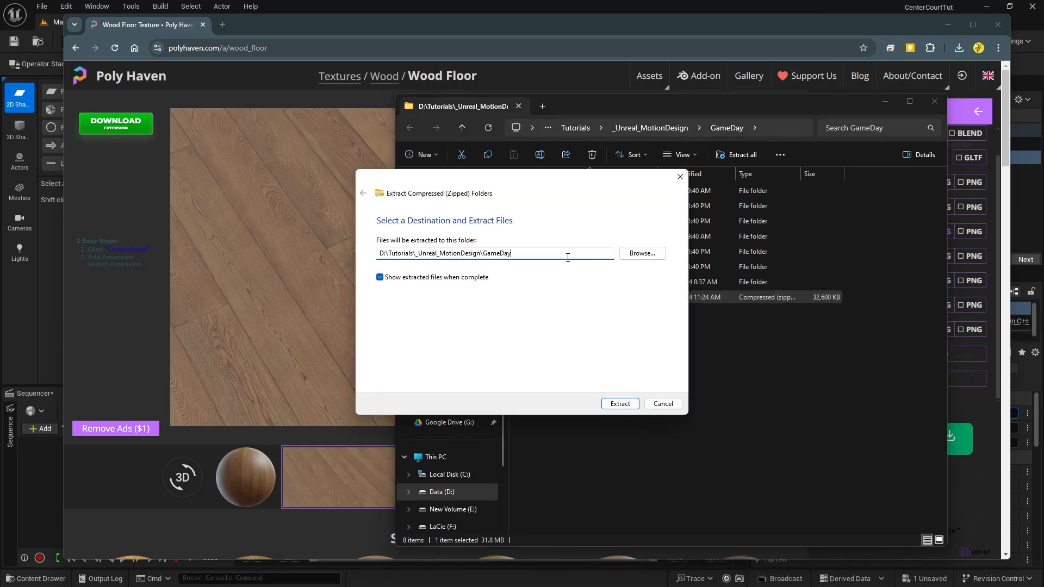
key("Return")
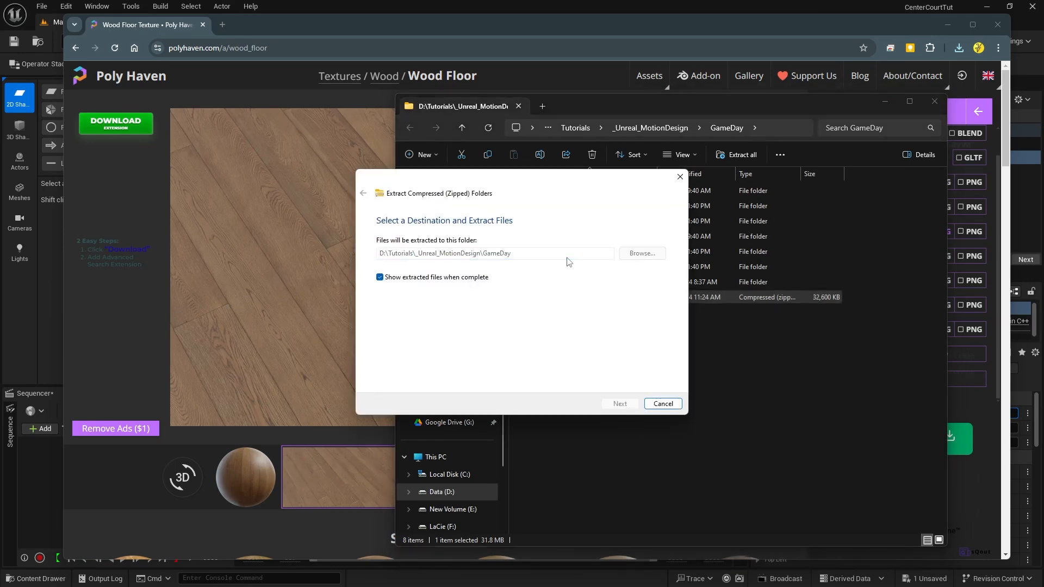
Step: Open the extracted textures folder, and close the File Explorer and browser windows to return to Unreal Editor
double_click(529, 312)
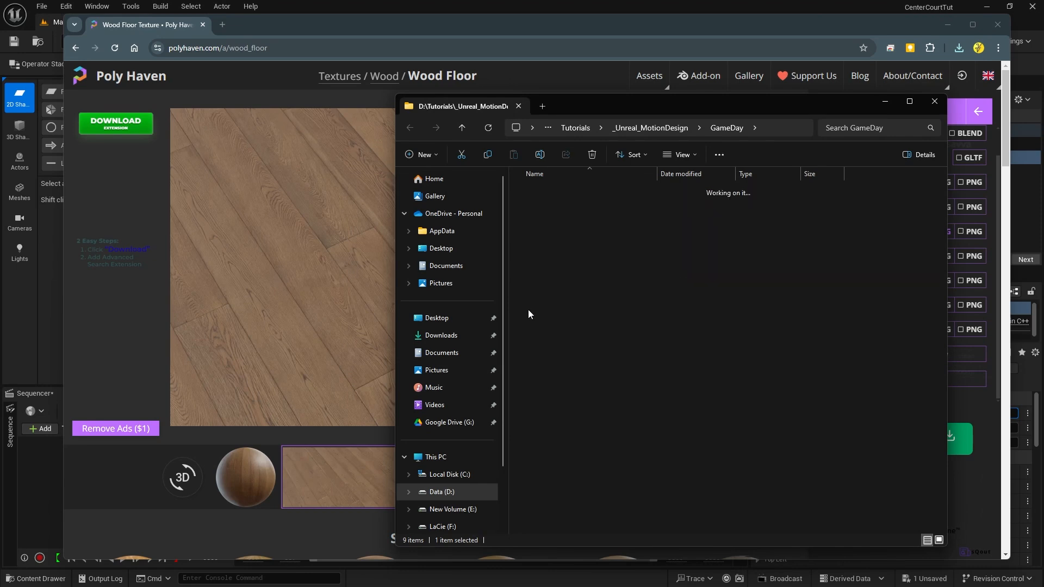
left_click(935, 101)
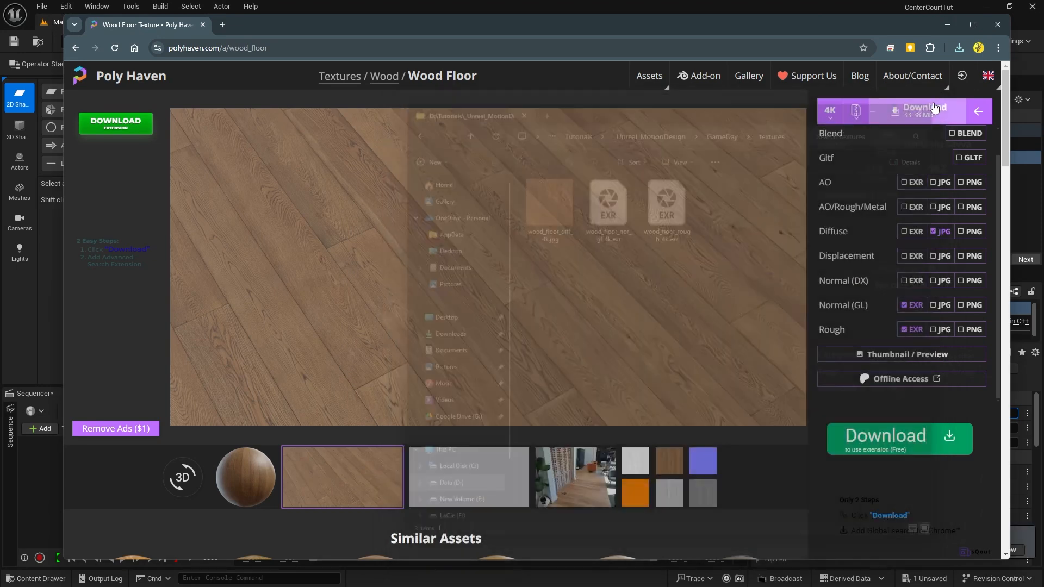
left_click(997, 27)
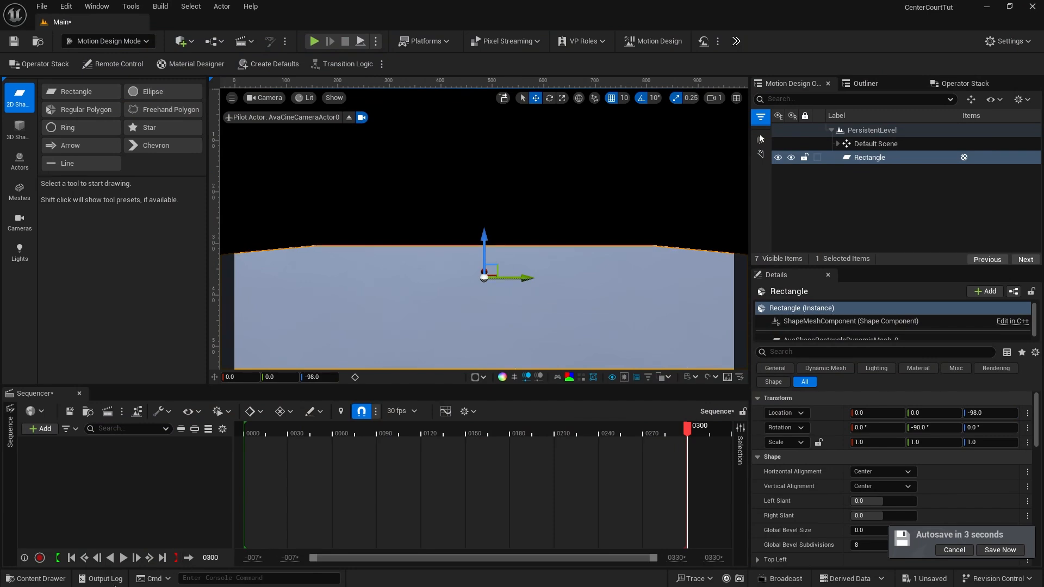
Step: Create a folder named Materials in the project's Content folder and open it
left_click(54, 580)
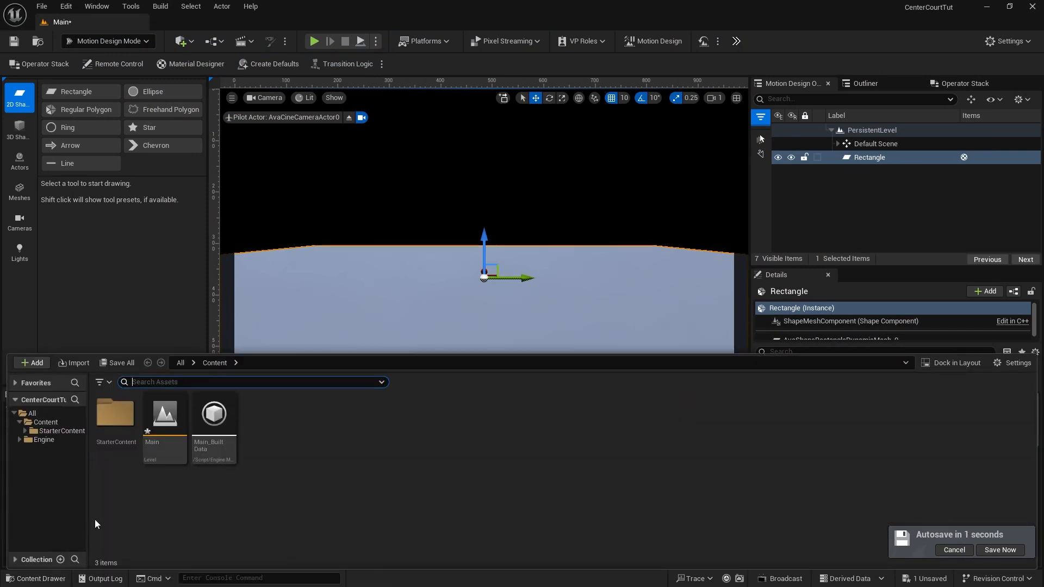
left_click(44, 422)
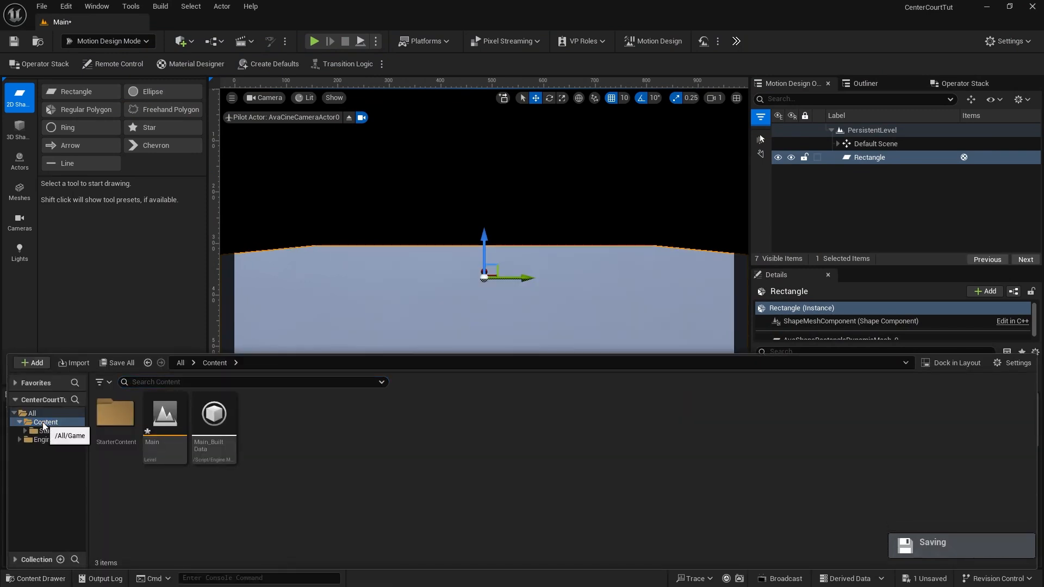
right_click(327, 430)
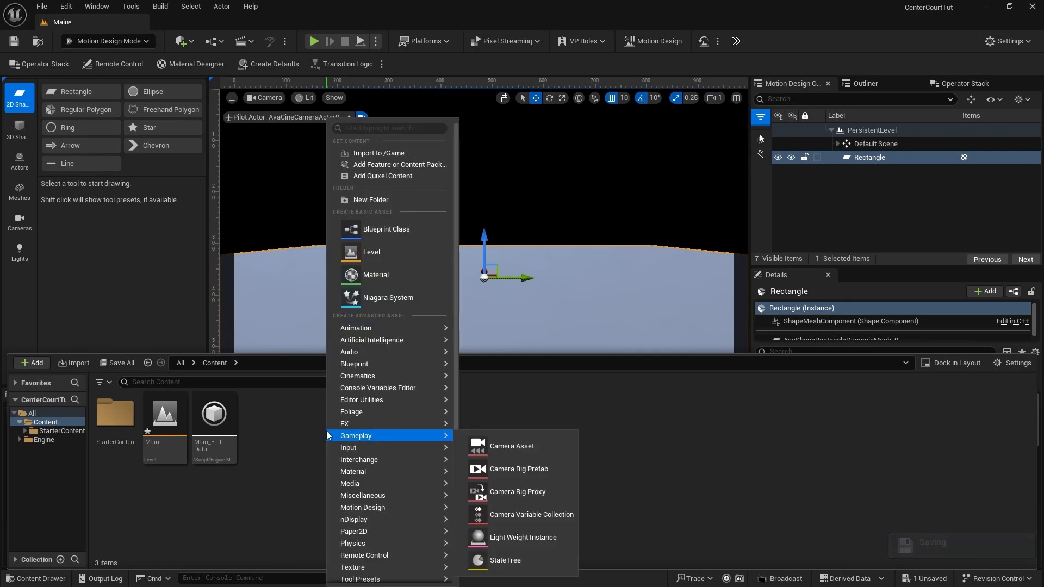
left_click(367, 202)
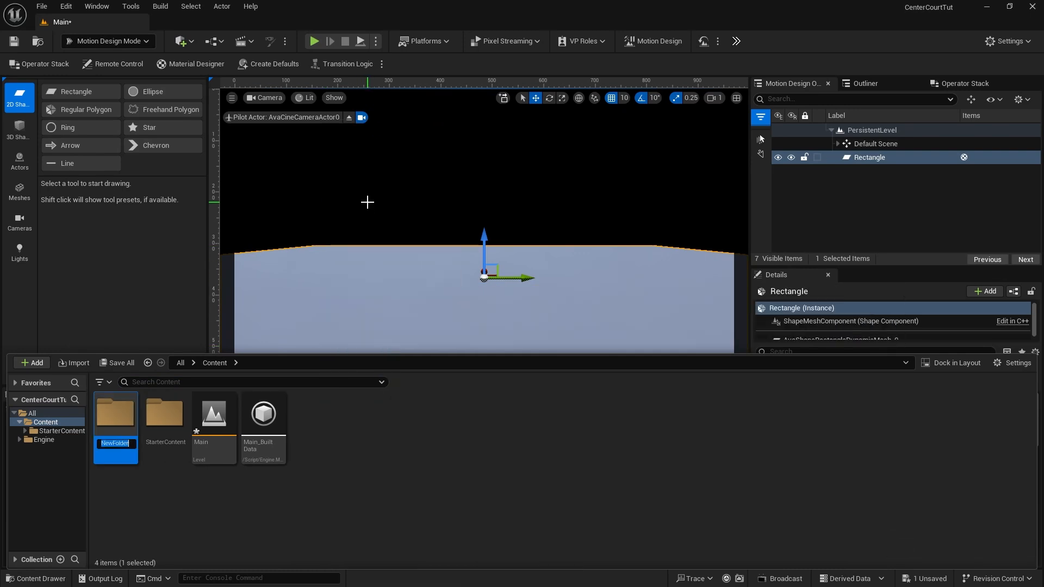
type("Mat")
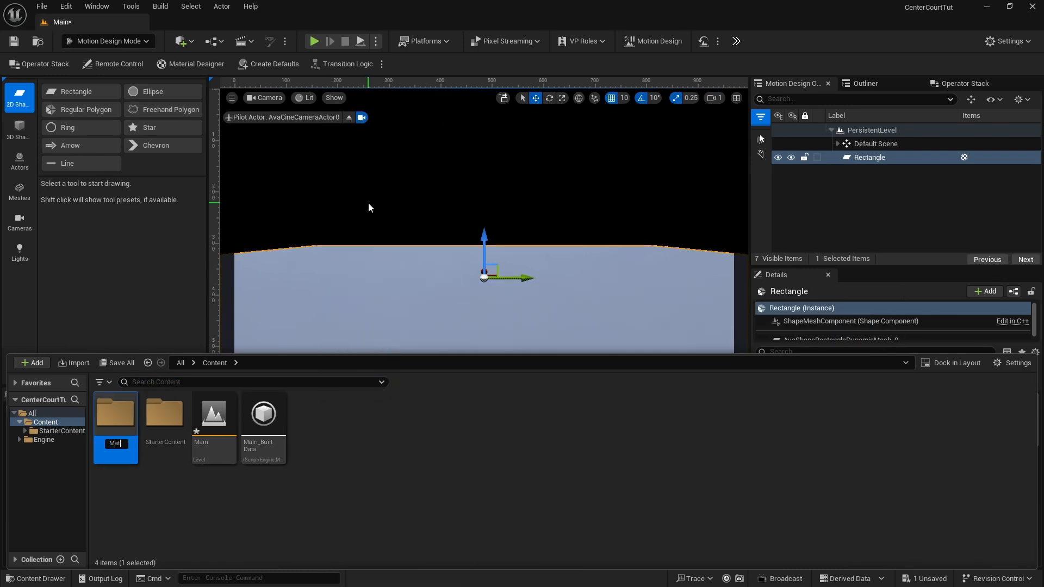
type("erials")
key("Return")
double_click(125, 421)
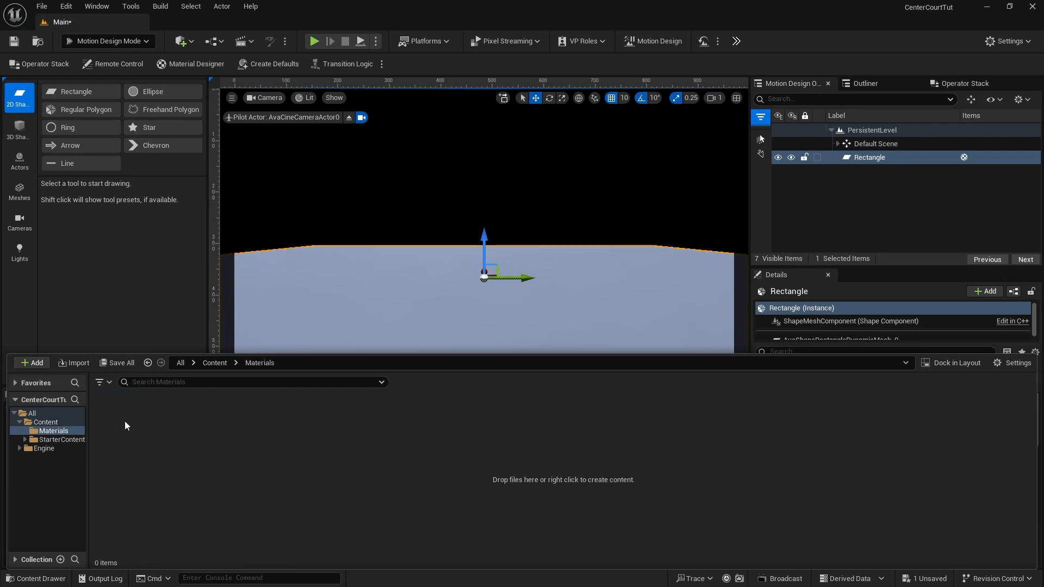
Step: Create a subfolder named Floor inside Materials and open it
right_click(270, 443)
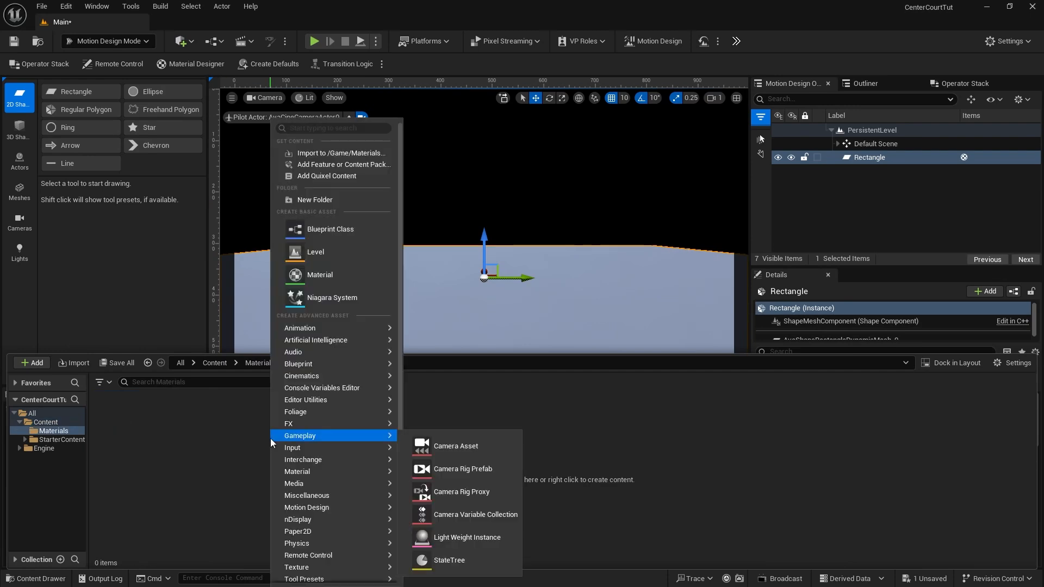
left_click(332, 200)
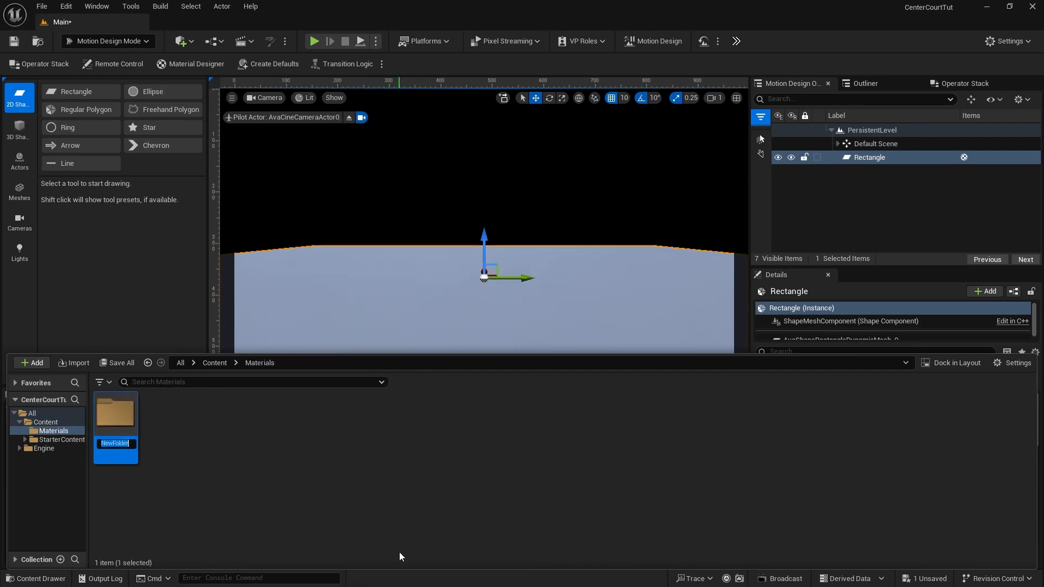
type("Floor")
key("Return")
double_click(126, 416)
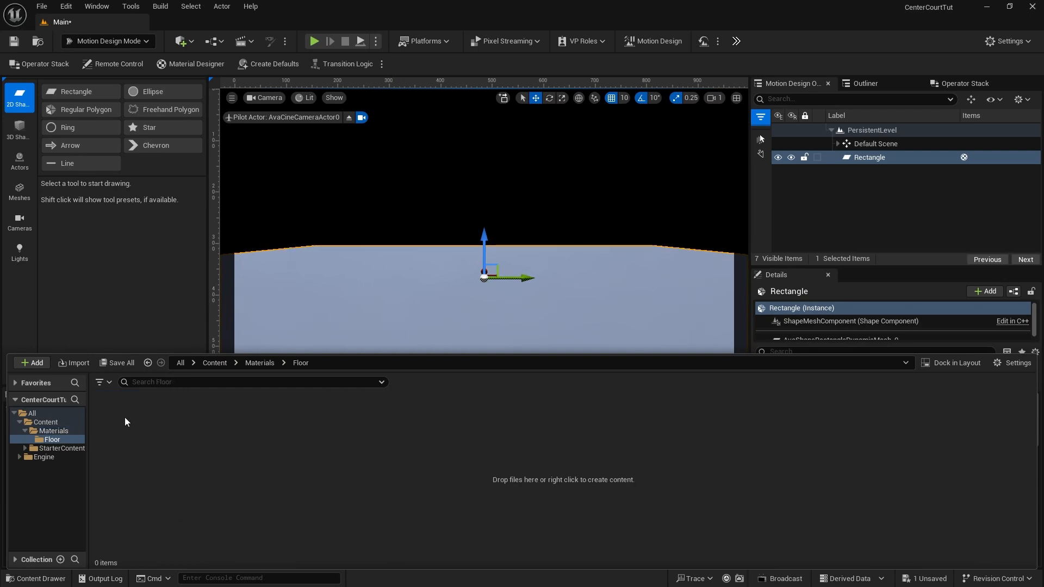
Step: Import wood_floor_diff_4k.jpg, wood_floor_nor_gl_4k.exr, wood_floor_rough_4k.exr and centerCourt.jpg from UnrealAssets into the Floor folder
right_click(151, 422)
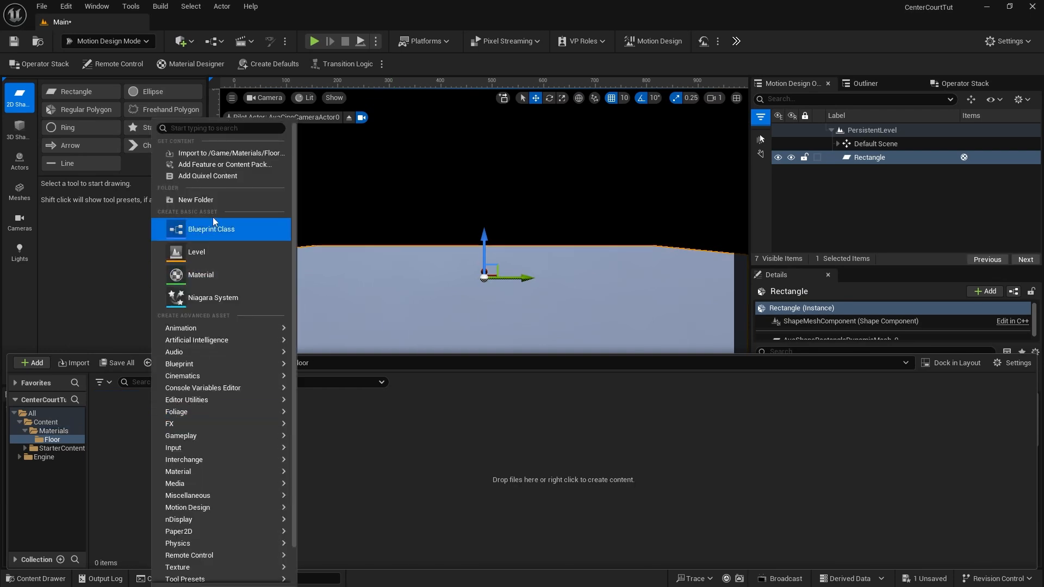
left_click(210, 153)
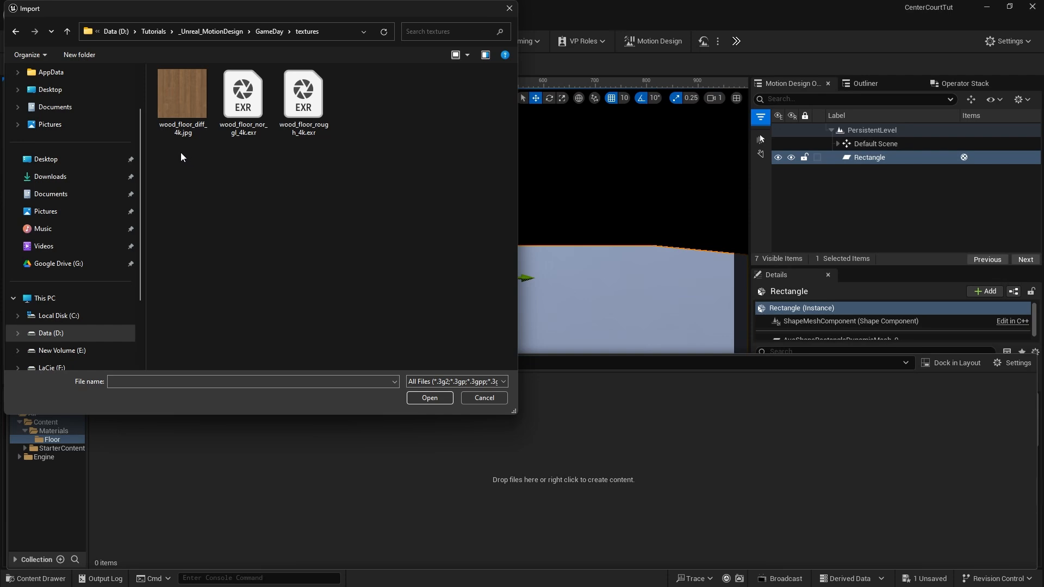
left_click_drag(180, 153, 327, 70)
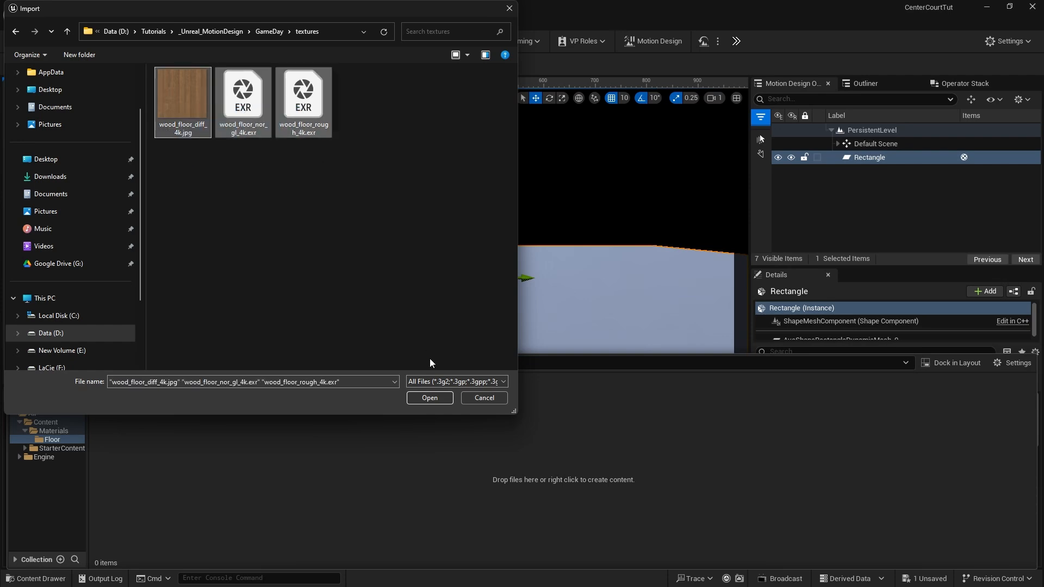
left_click(434, 397)
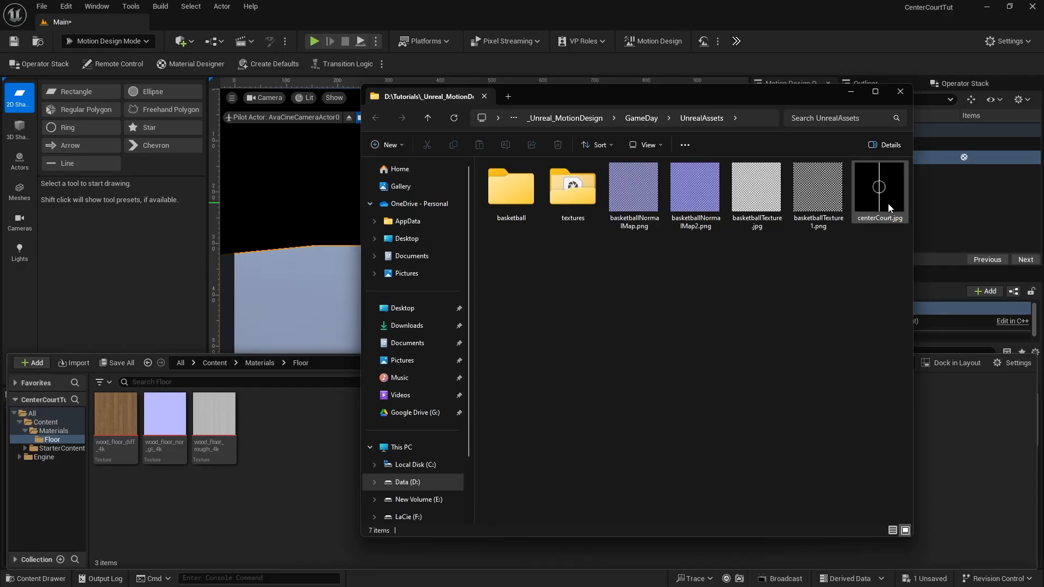
left_click_drag(886, 203, 278, 438)
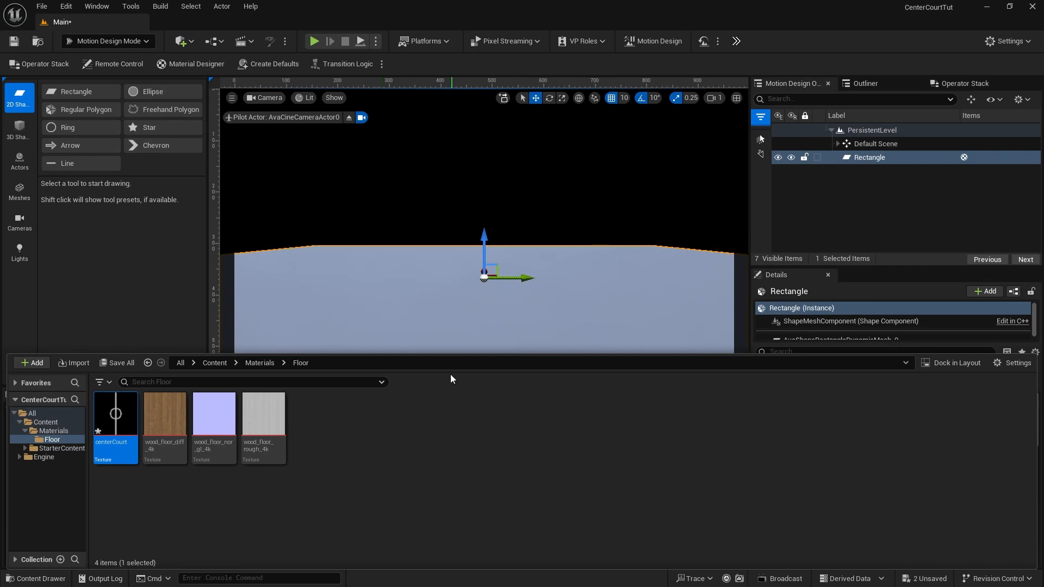
left_click(444, 306)
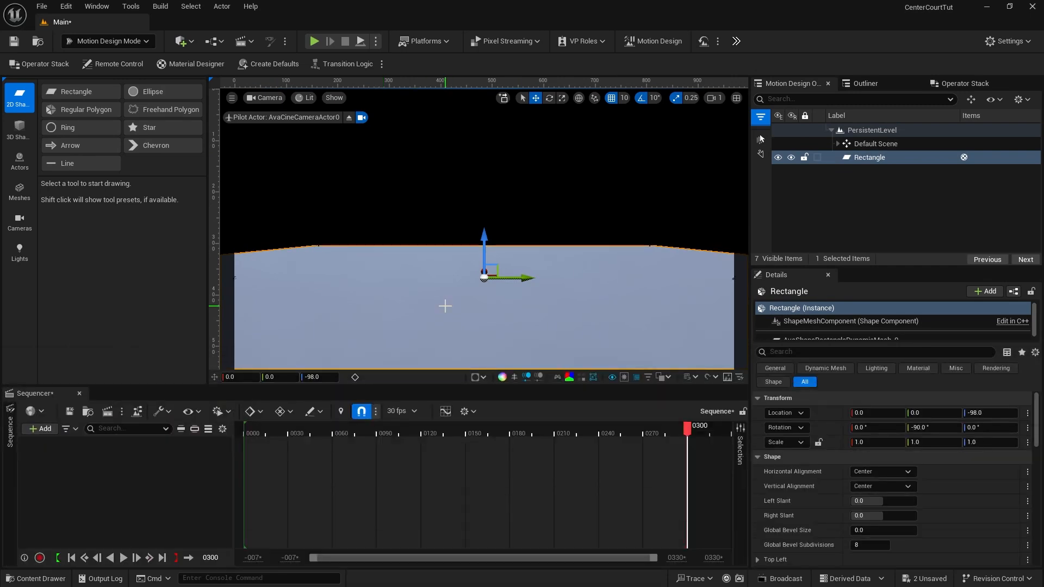
Step: Rename the Rectangle actor as Floor
left_click(862, 158)
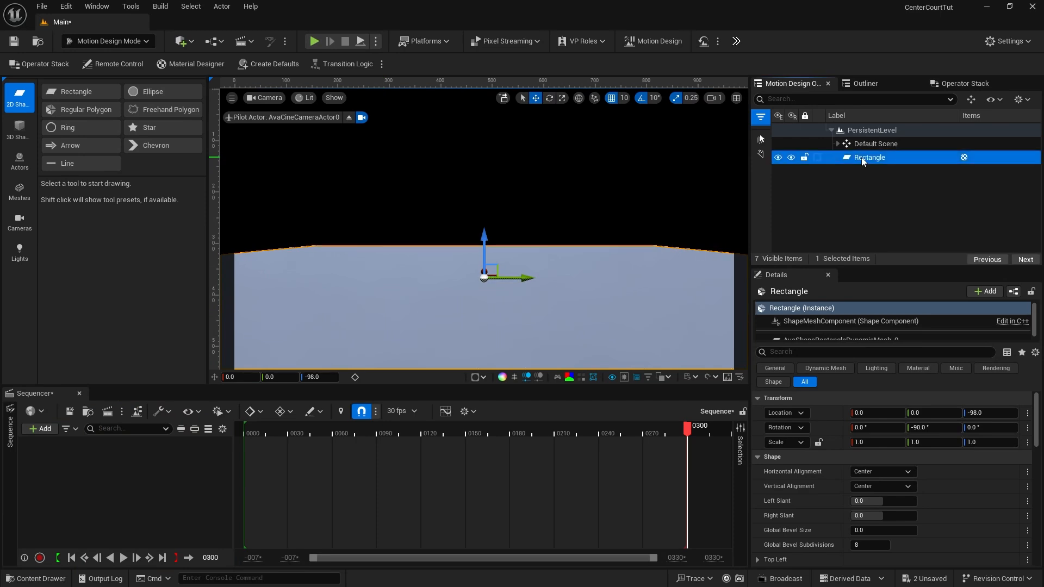
left_click(866, 155)
type("Floor")
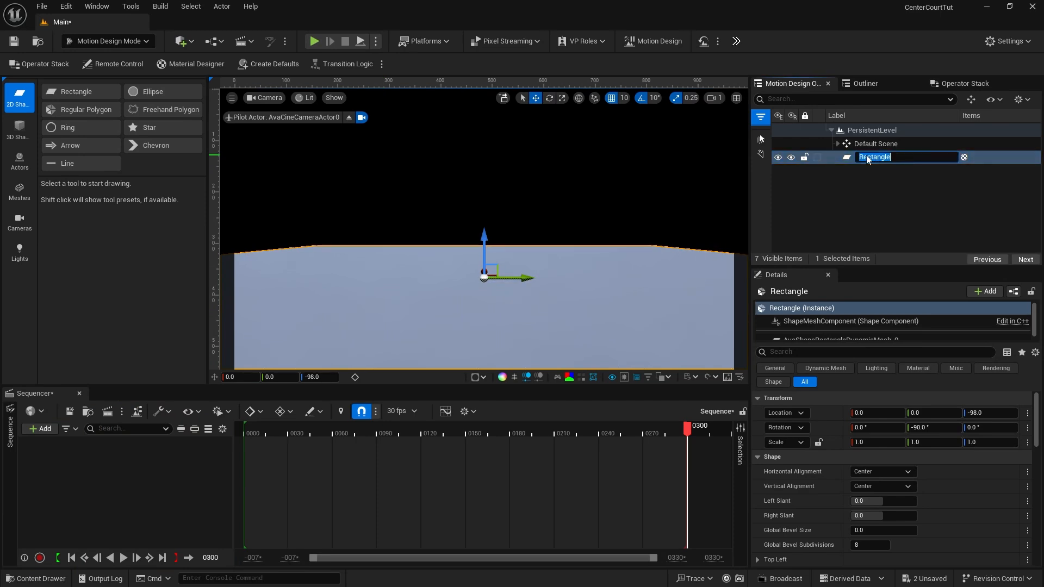
key("Return")
Step: Set the Floor's material type to Material Designer and create a new PBR material for it
scroll(971, 497, "down", 10)
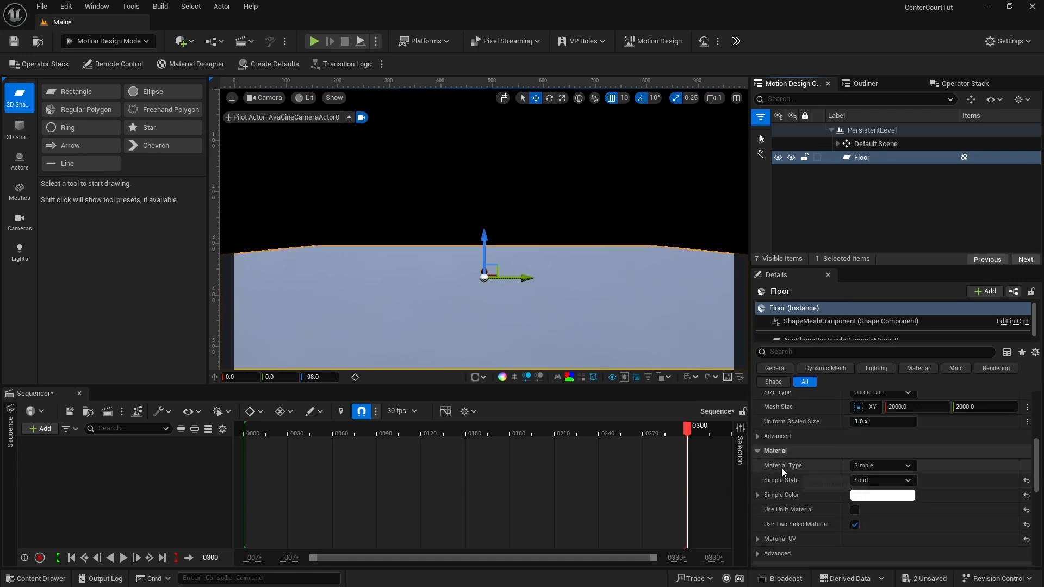
left_click(886, 466)
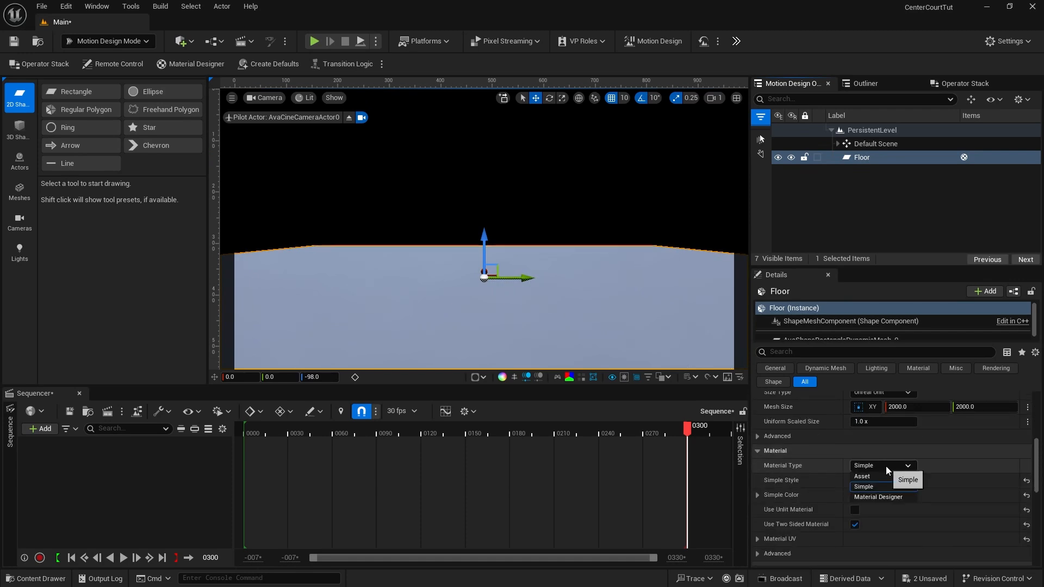
left_click(887, 497)
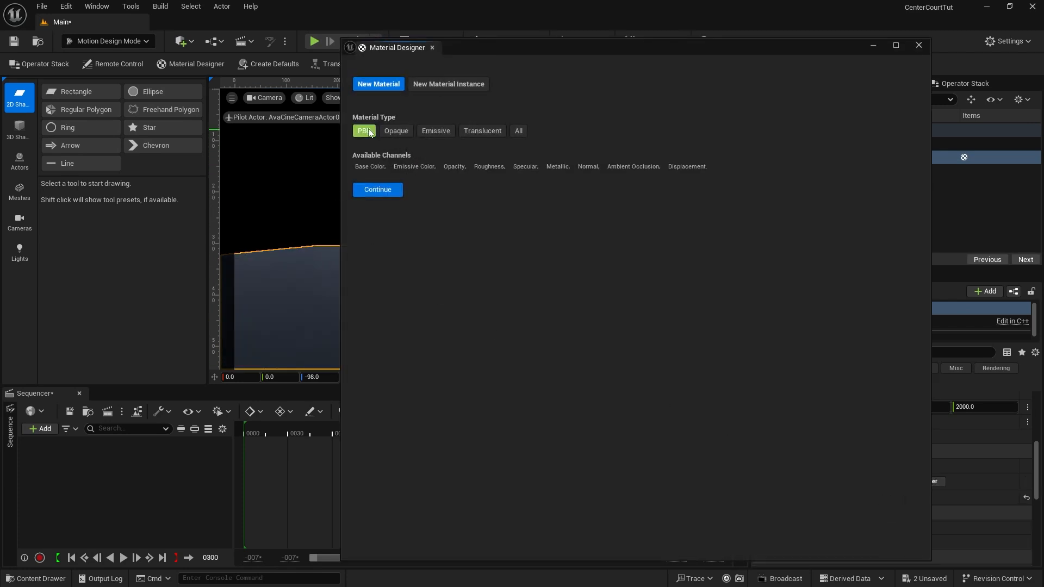
left_click(379, 190)
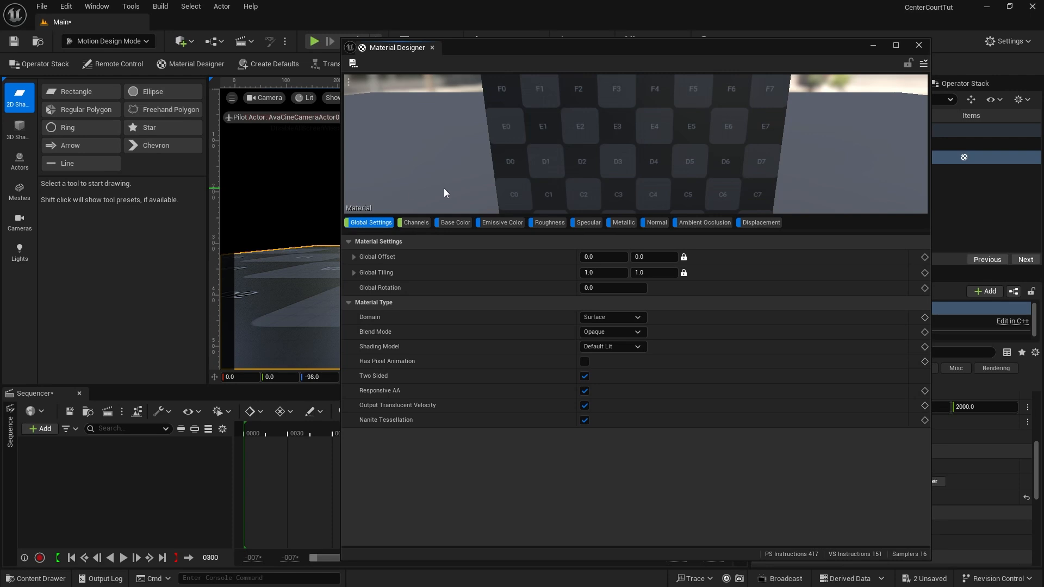
Step: Add a Solid Color layer to the material's Base Color channel
left_click(456, 223)
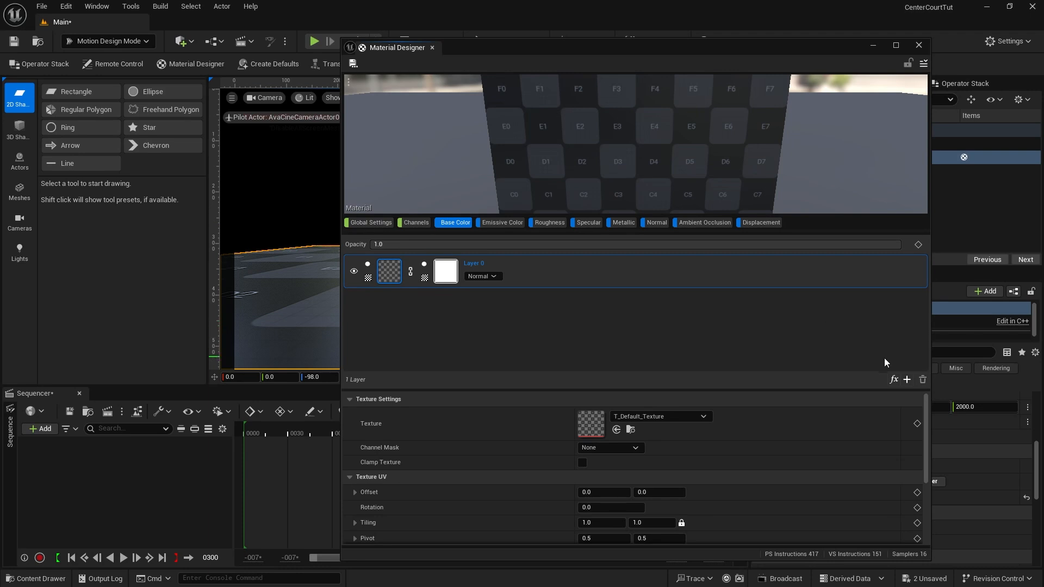
left_click(907, 381)
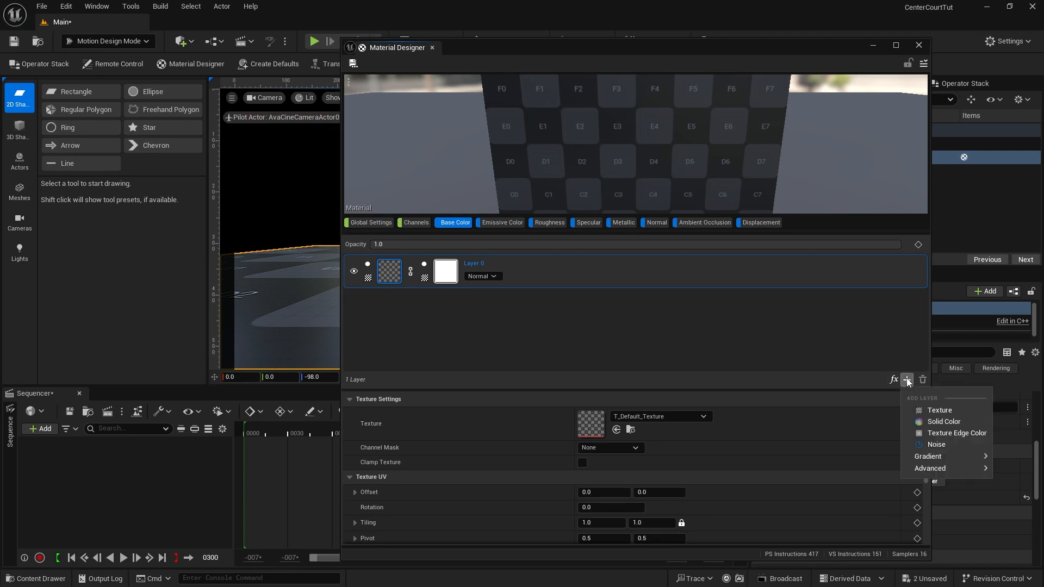
left_click(930, 423)
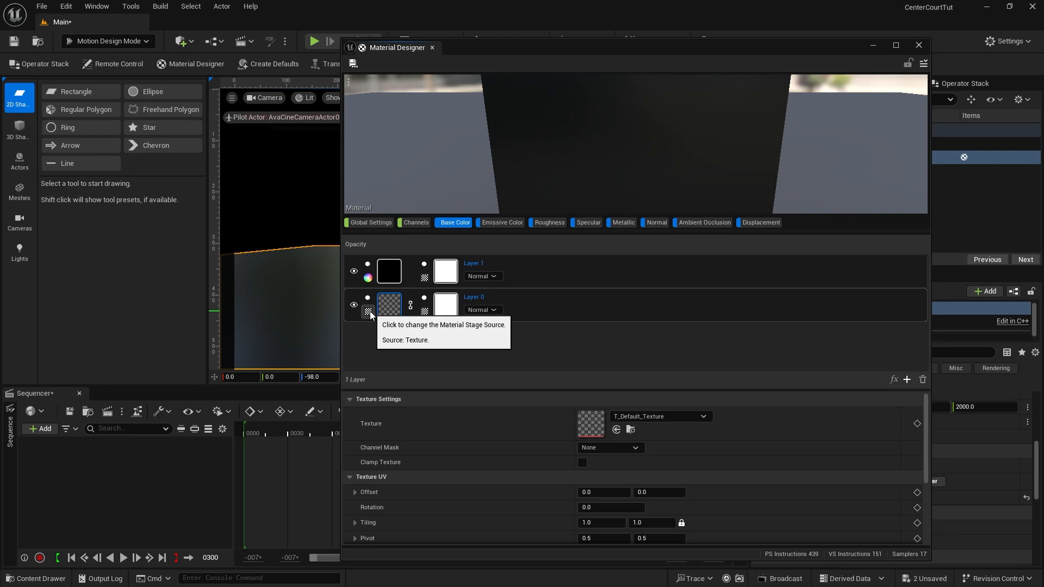
Step: Assign the wood_floor_diff_4k texture to Layer 0 of the Base Color channel
left_click(387, 304)
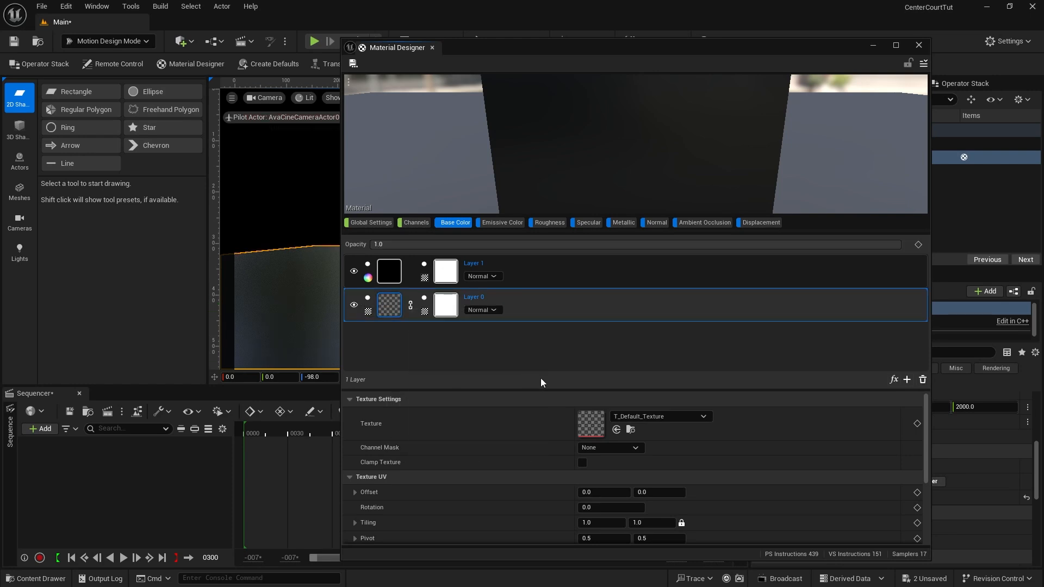
left_click(664, 415)
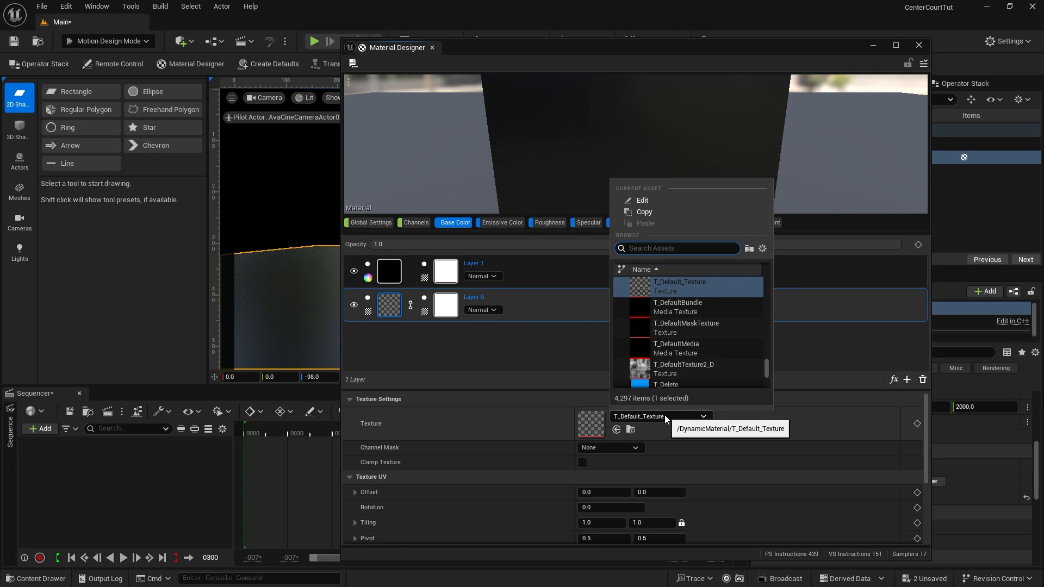
type("wood")
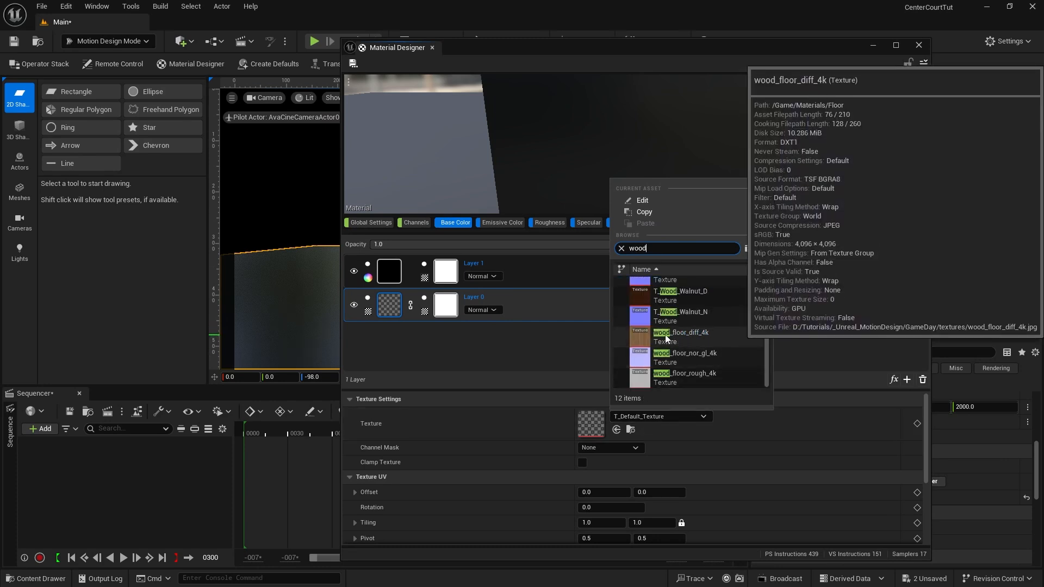
left_click(668, 333)
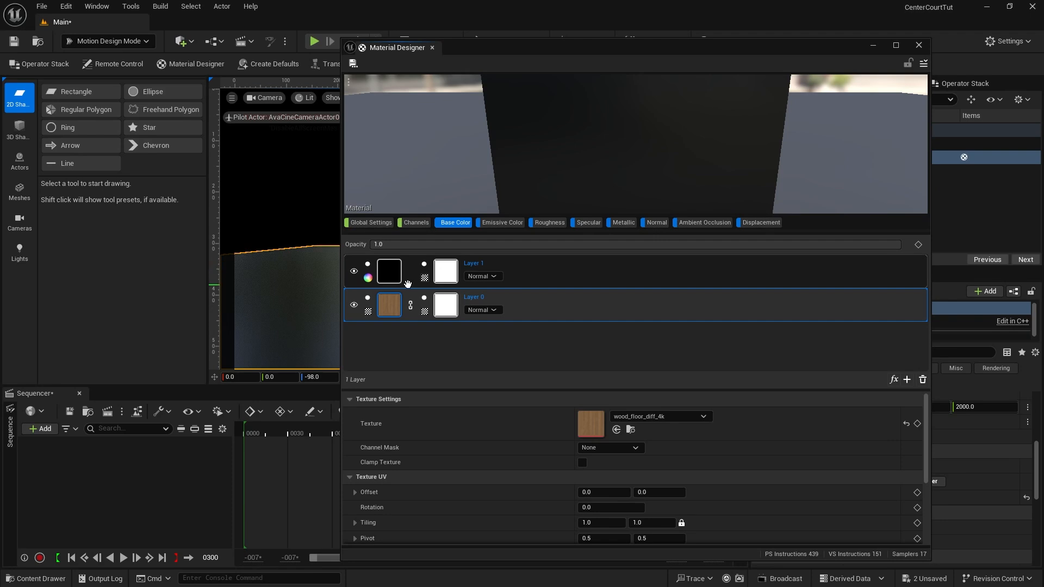
Step: Set the solid color of Layer 1 to white
mouse_move(390, 274)
left_click(393, 272)
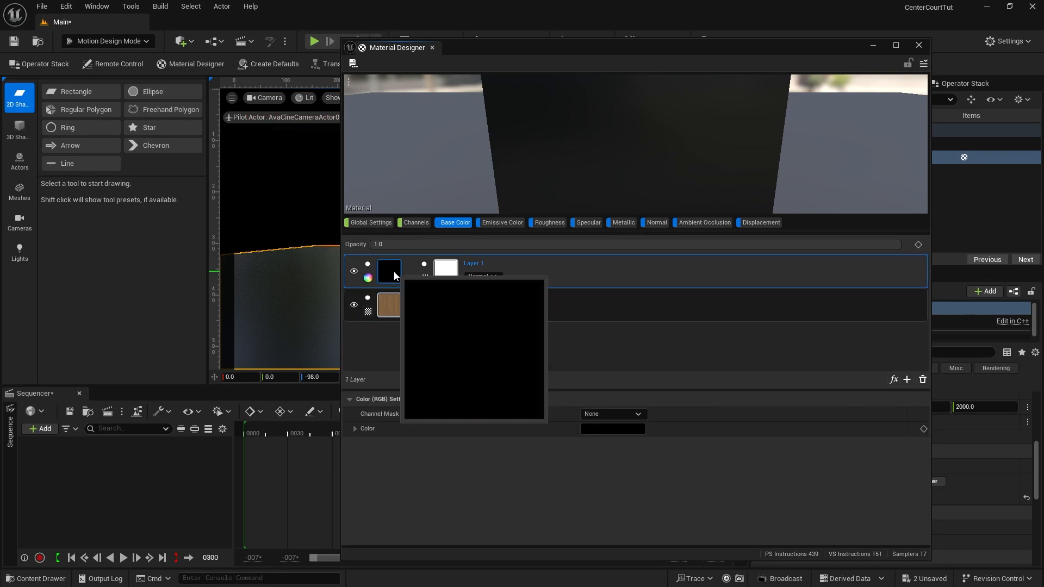
left_click(610, 429)
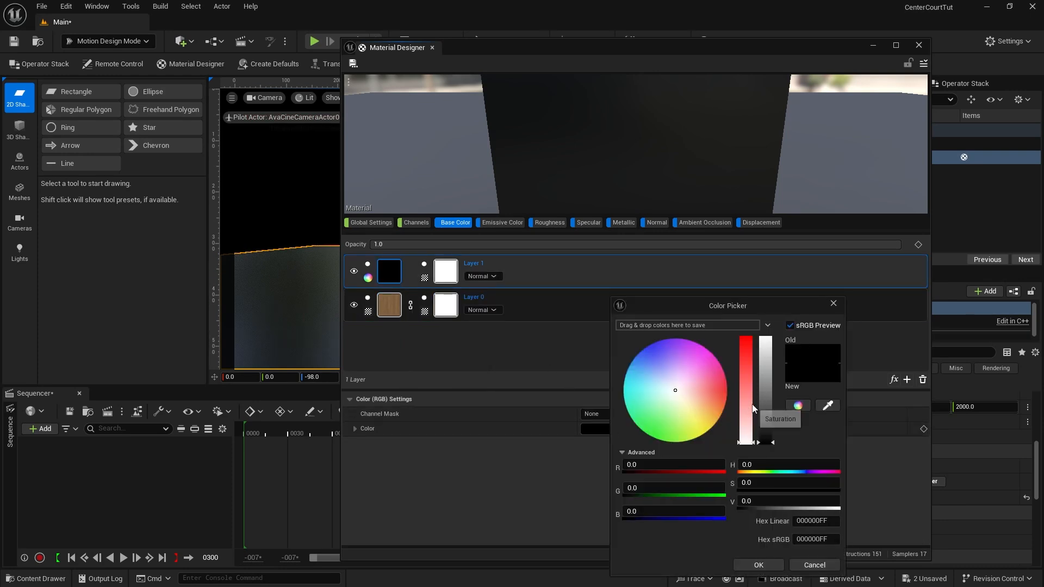
left_click(766, 339)
left_click(759, 565)
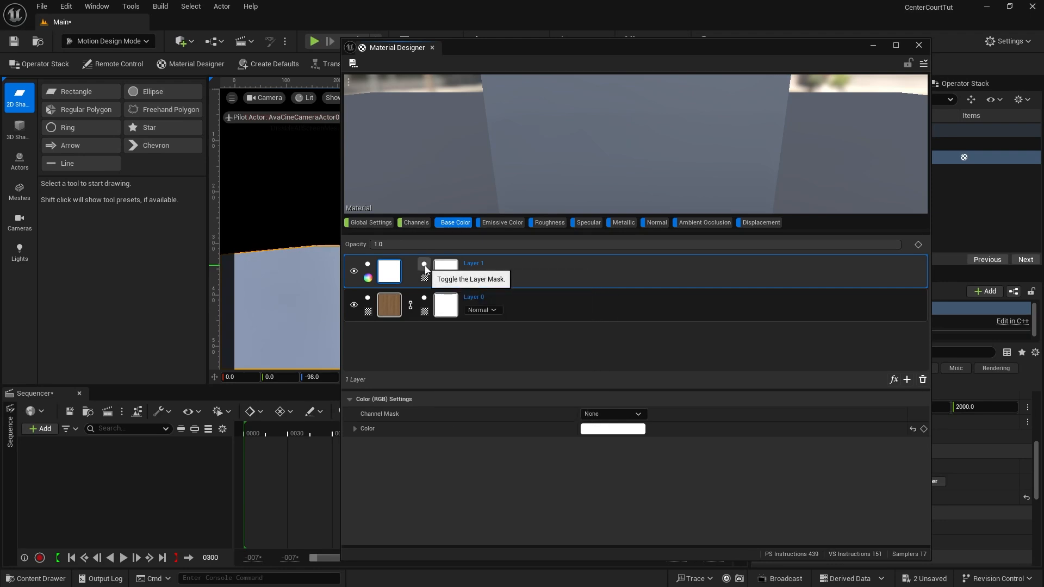
Step: Use the centerCourt texture as the layer mask of Layer 1
left_click(448, 273)
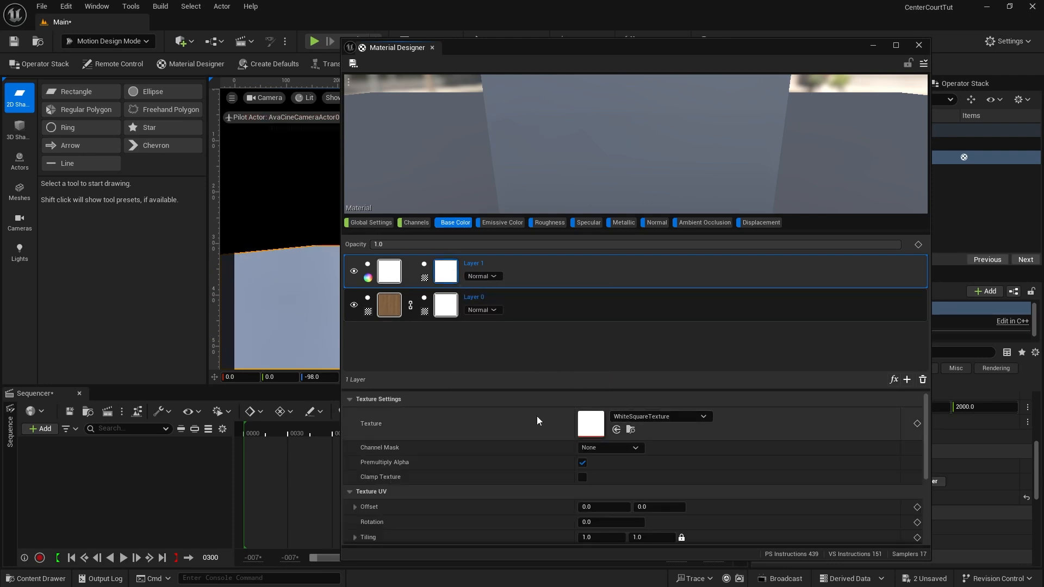
left_click(641, 416)
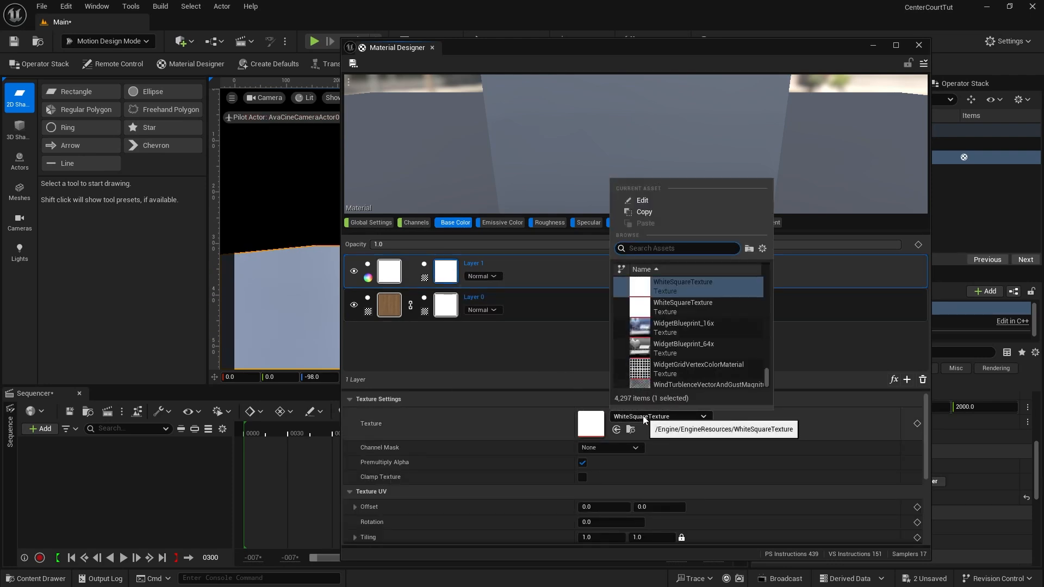
type("center")
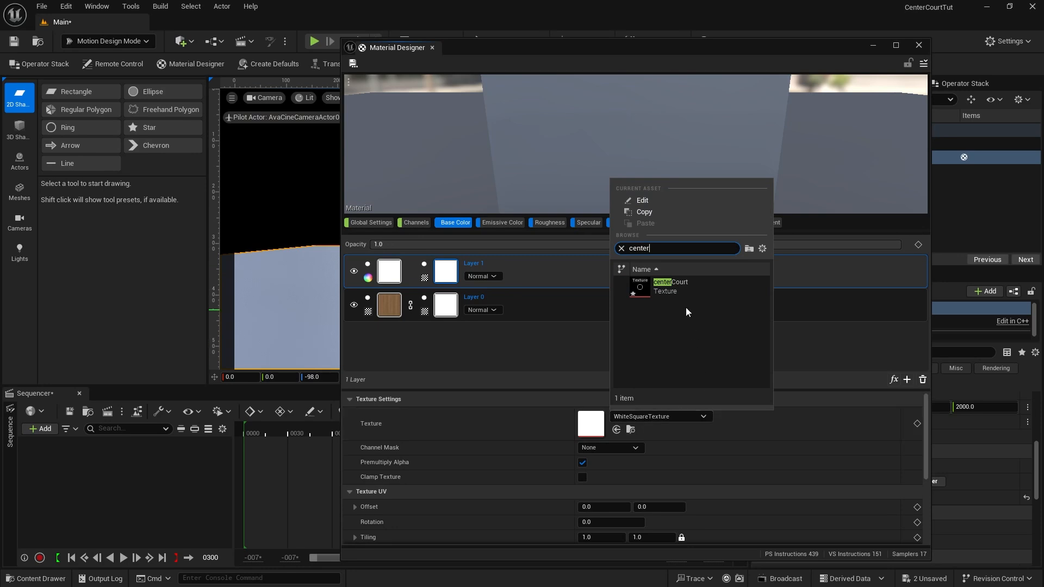
left_click(645, 286)
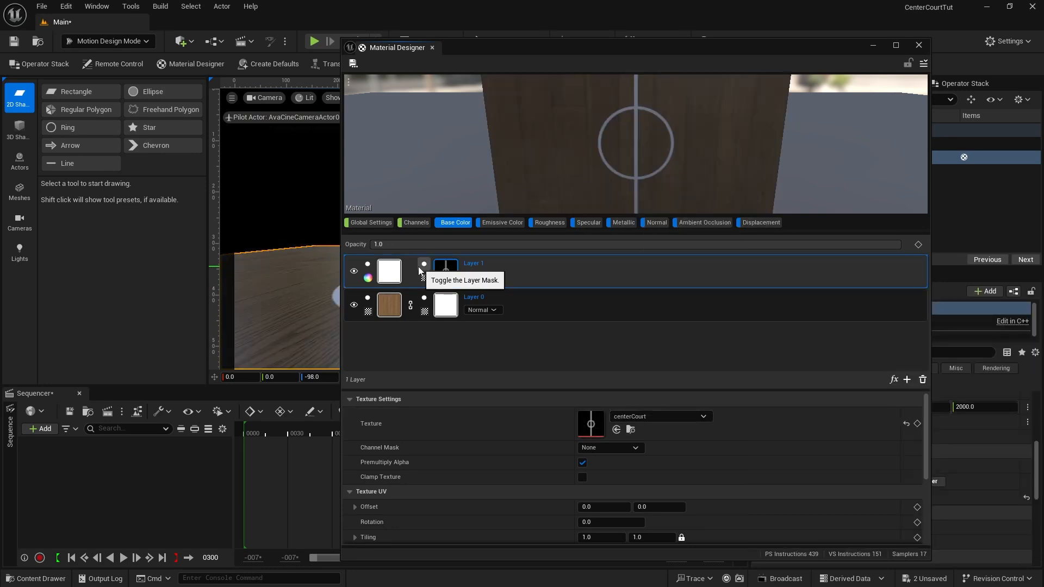
Step: Set the blend mode of the white line layer, Layer 1 in Base Color, to Overlay and check the floor in the viewport
mouse_move(439, 280)
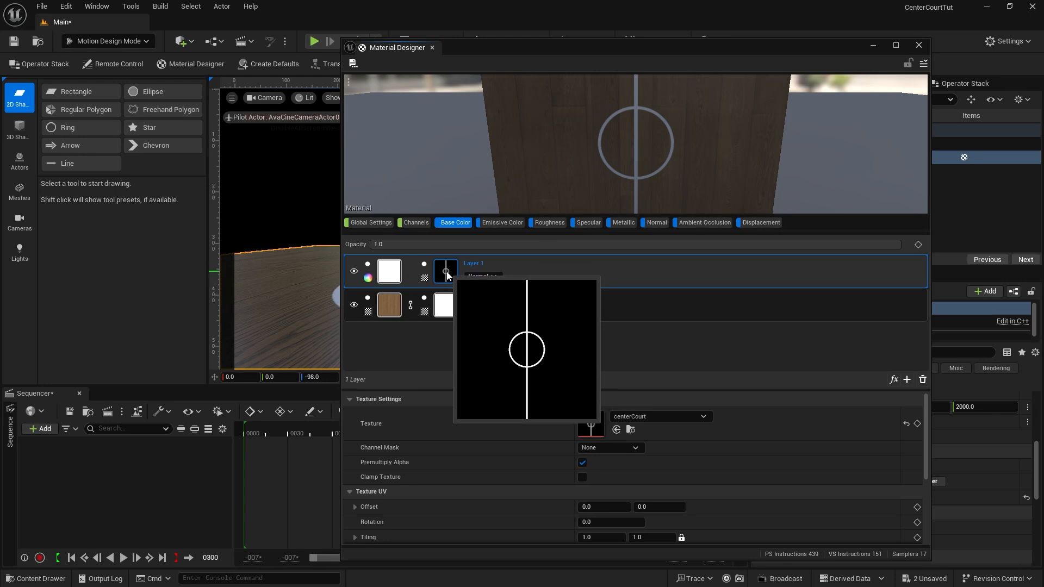
mouse_move(385, 279)
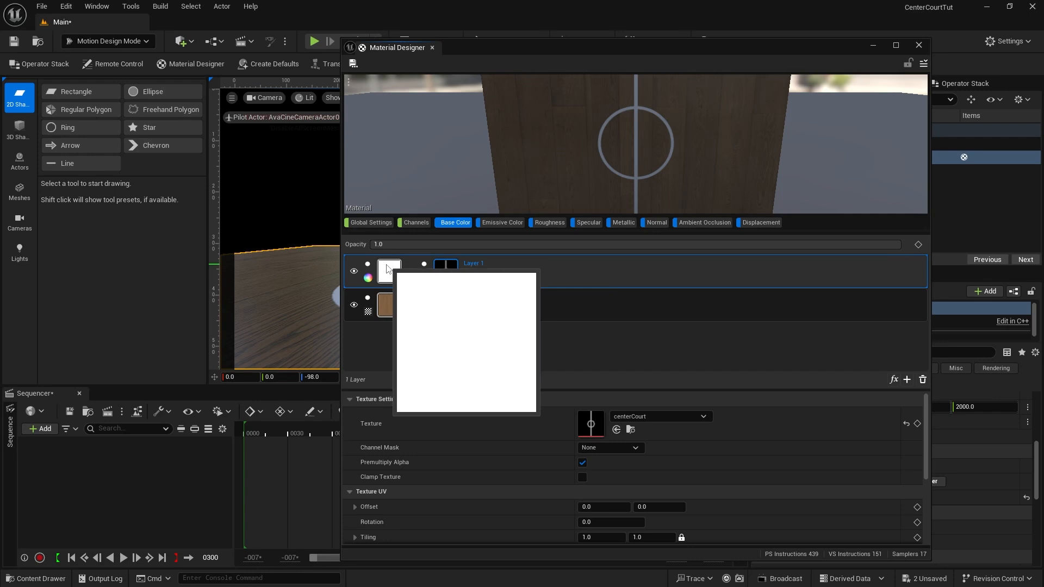
mouse_move(397, 305)
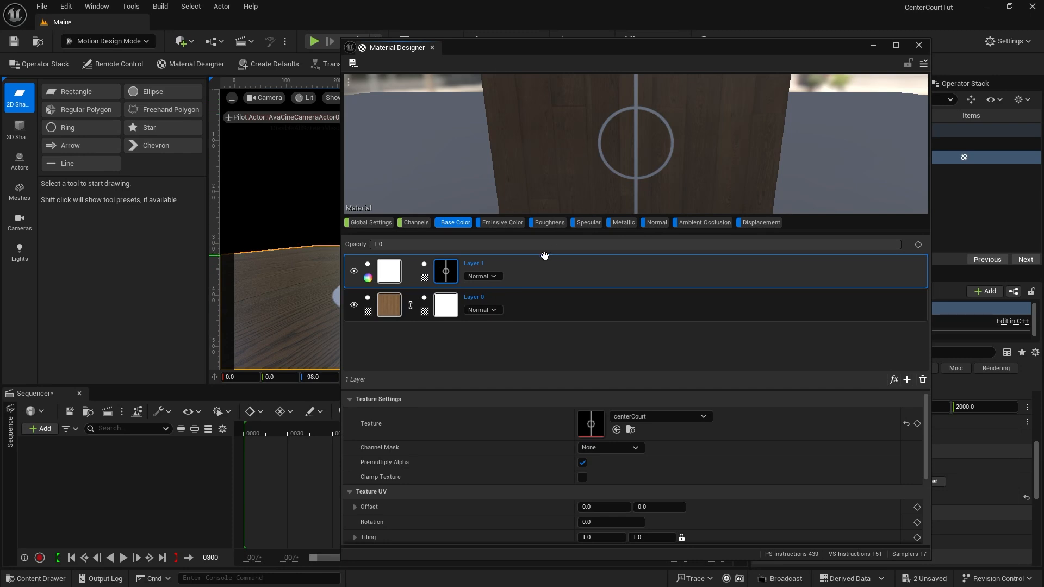
left_click(480, 277)
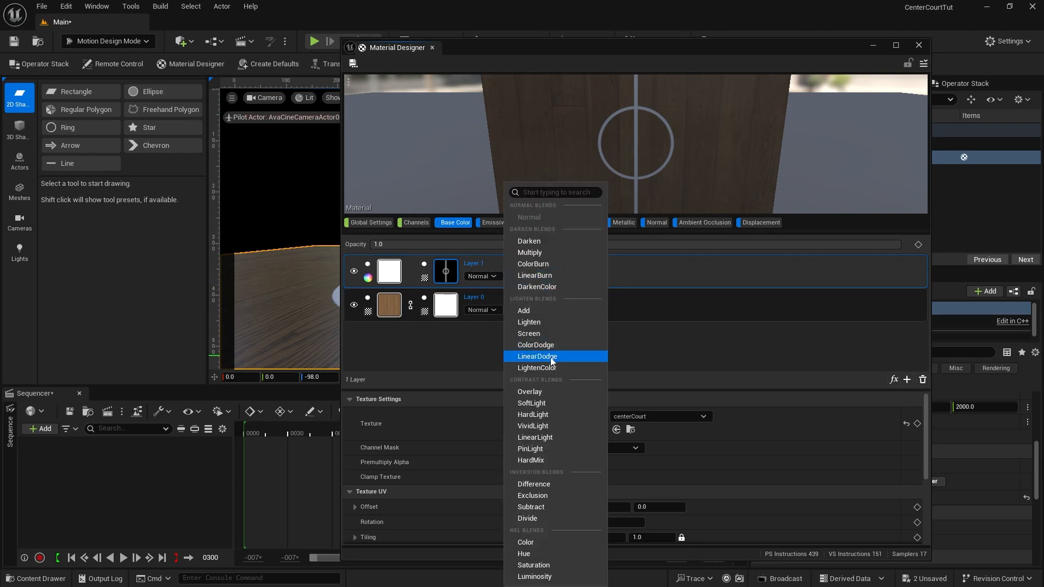
left_click(549, 391)
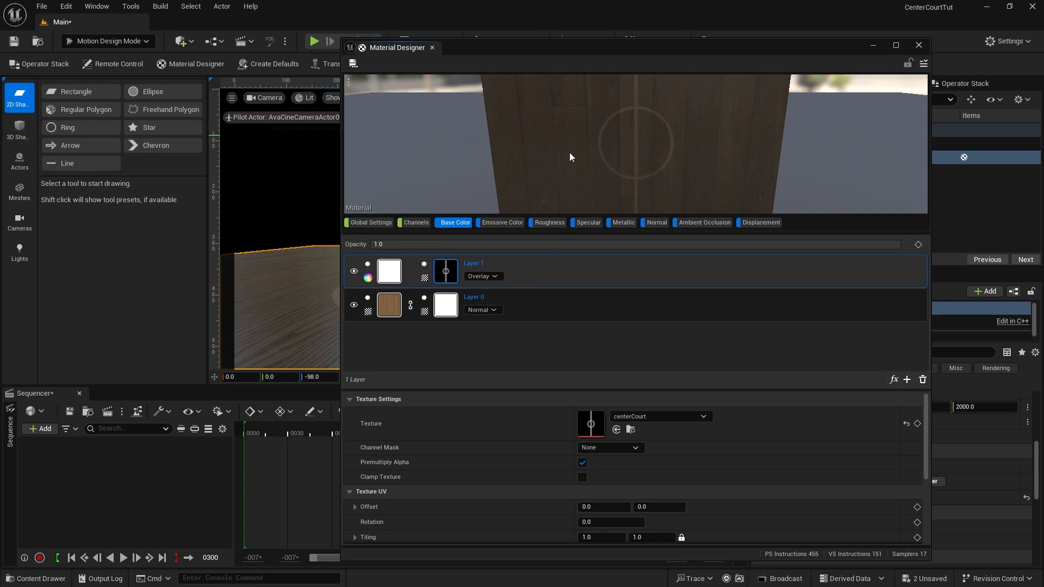
left_click_drag(592, 43, 1043, 45)
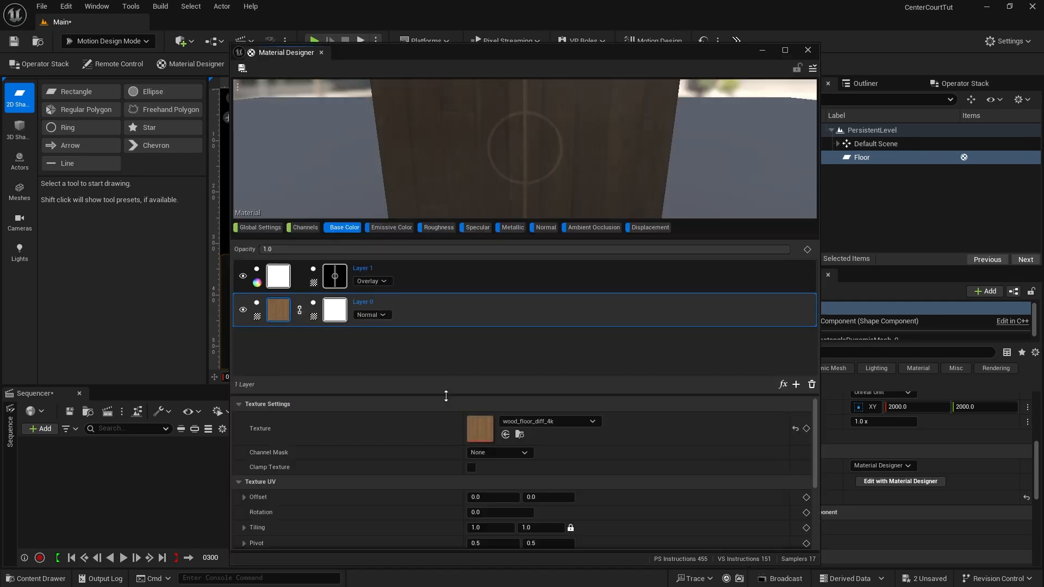
Step: Set the texture tiling of the wood layer, Layer 0 in Base Color, to 9 on both axes
scroll(423, 432, "down", 2)
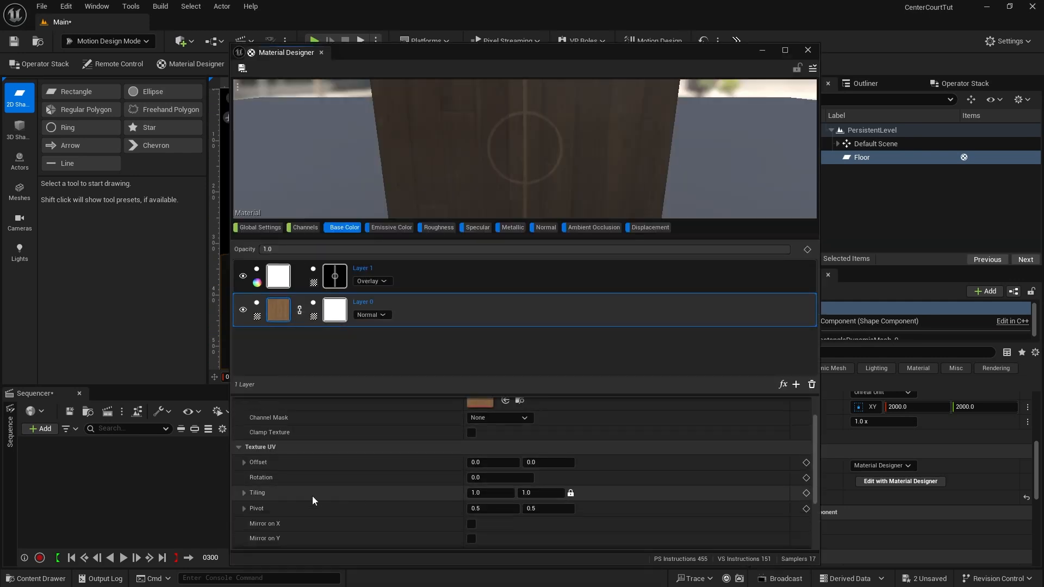
left_click(477, 493)
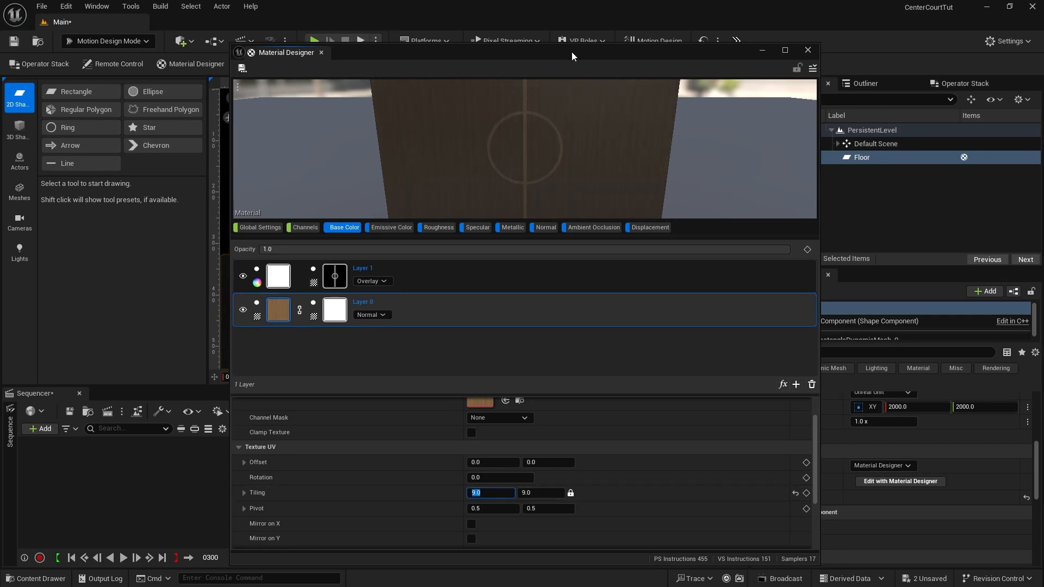
left_click_drag(571, 55, 1043, 56)
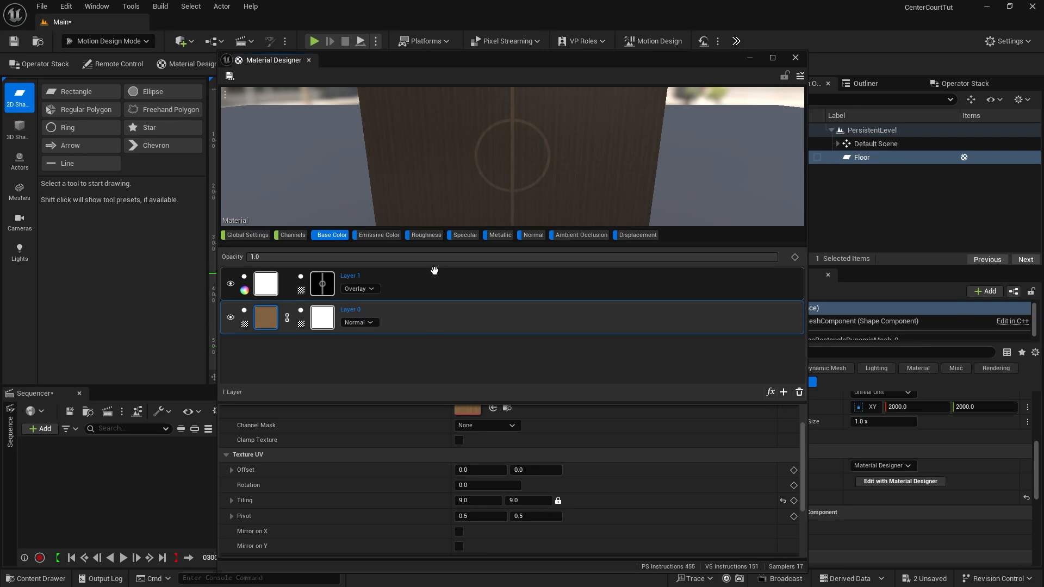
Step: Assign the wood_floor_rough_4k texture to Layer 0 of the Roughness channel
left_click(429, 238)
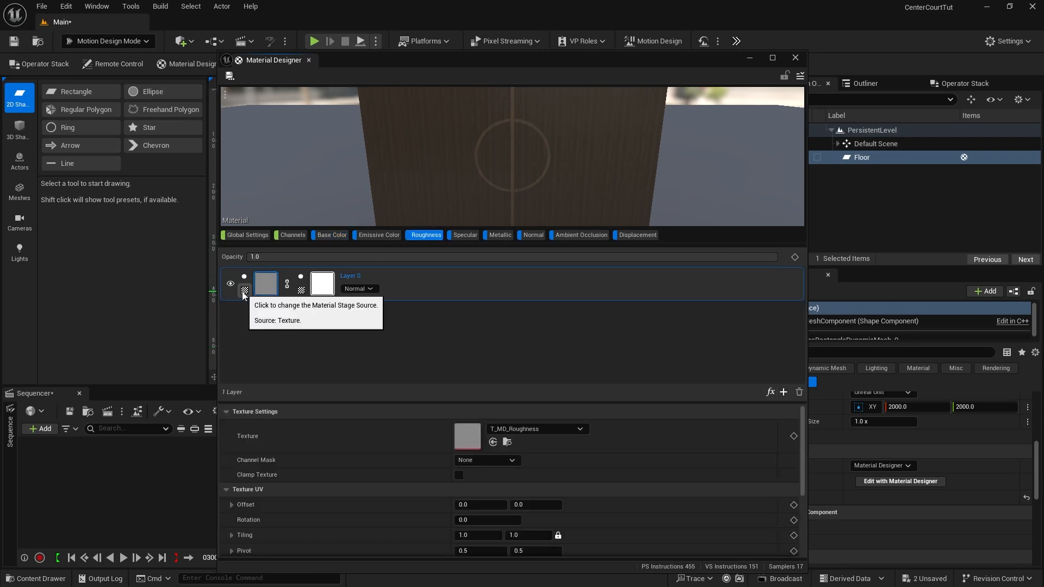
left_click(532, 429)
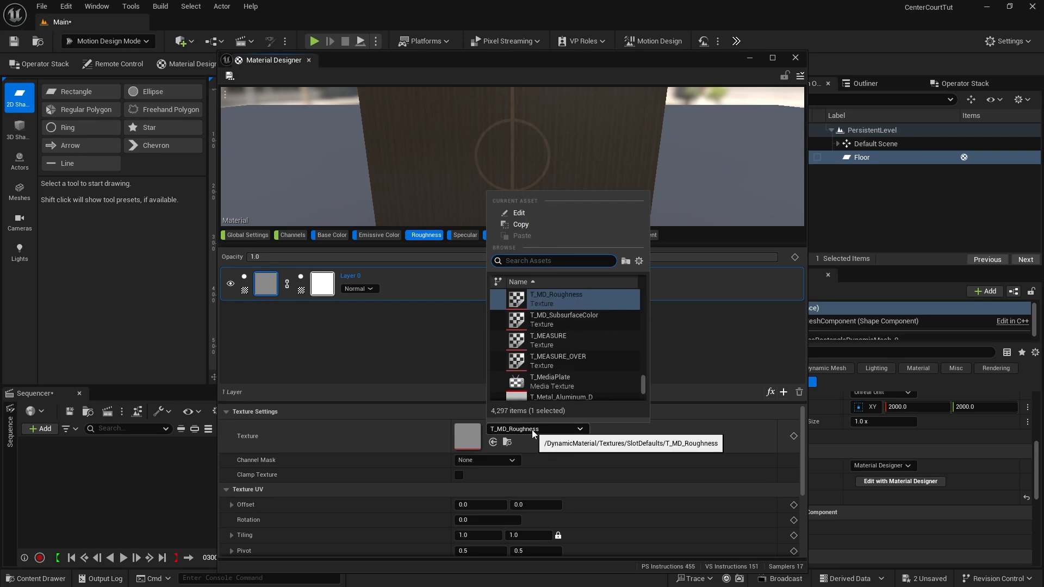
type("wood")
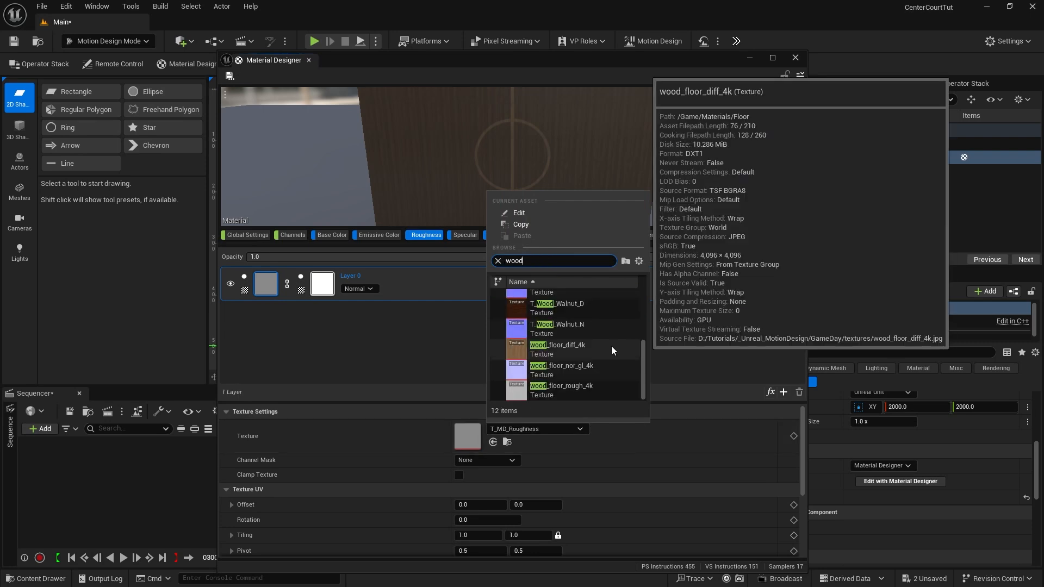
left_click(559, 386)
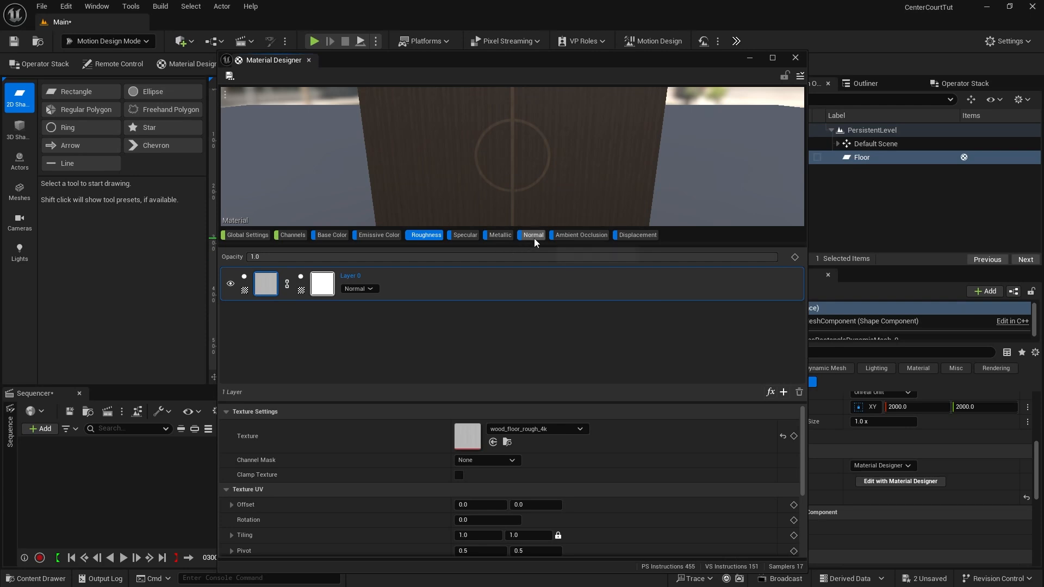
Step: Assign the wood_floor_nor_gl_4k texture to Layer 0 of the Normal channel
left_click(534, 236)
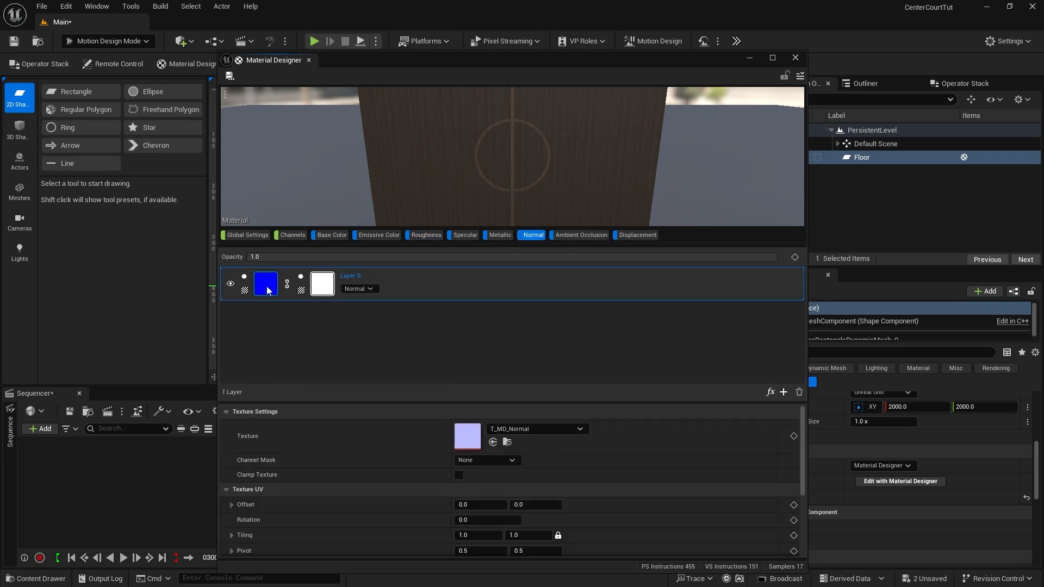
left_click(527, 428)
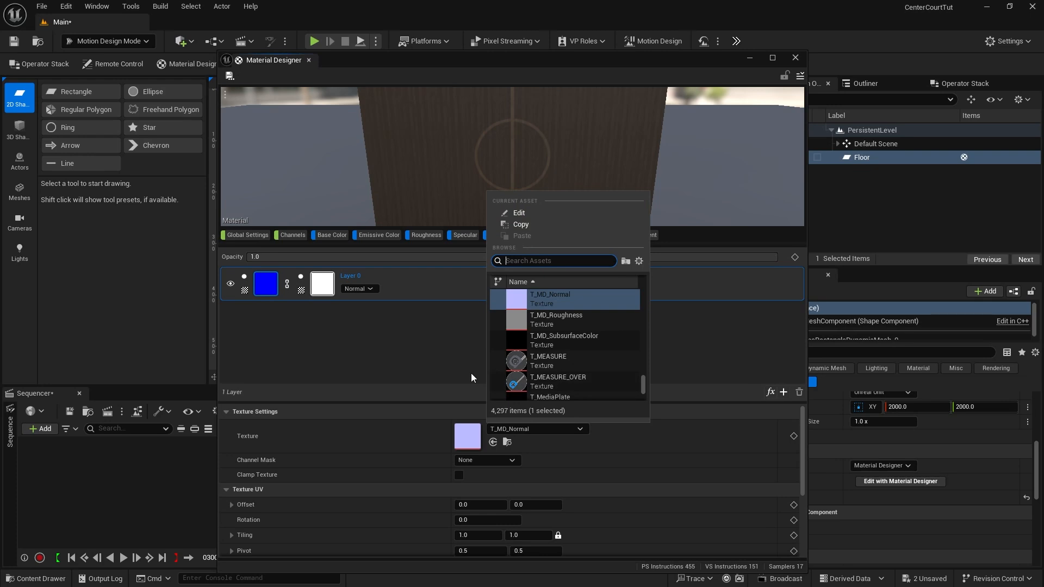
type("normal")
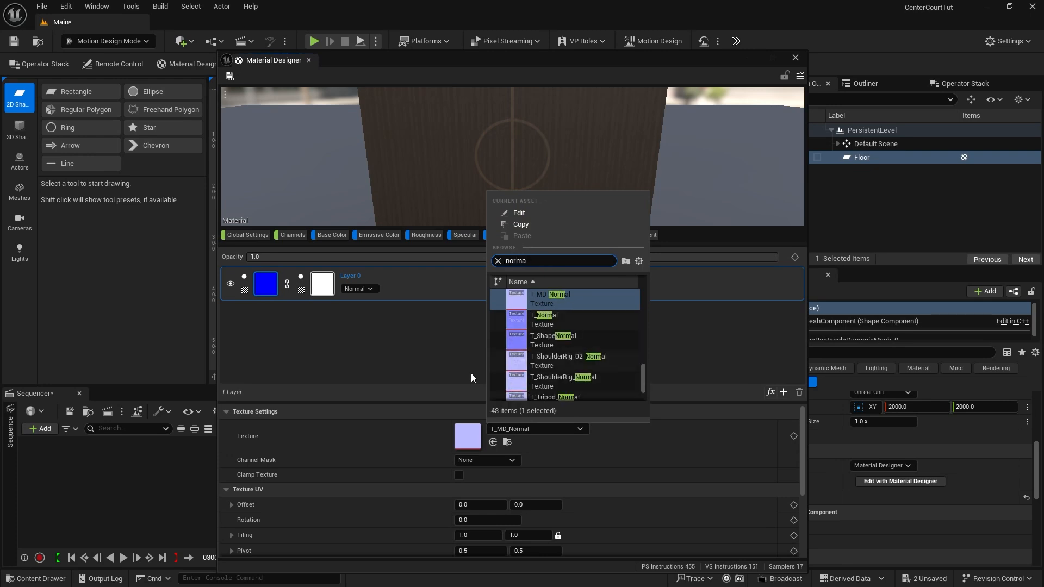
key("BackSpace")
key("BackSpace")
key("BackSpace")
key("BackSpace")
key("BackSpace")
key("BackSpace")
type("wood")
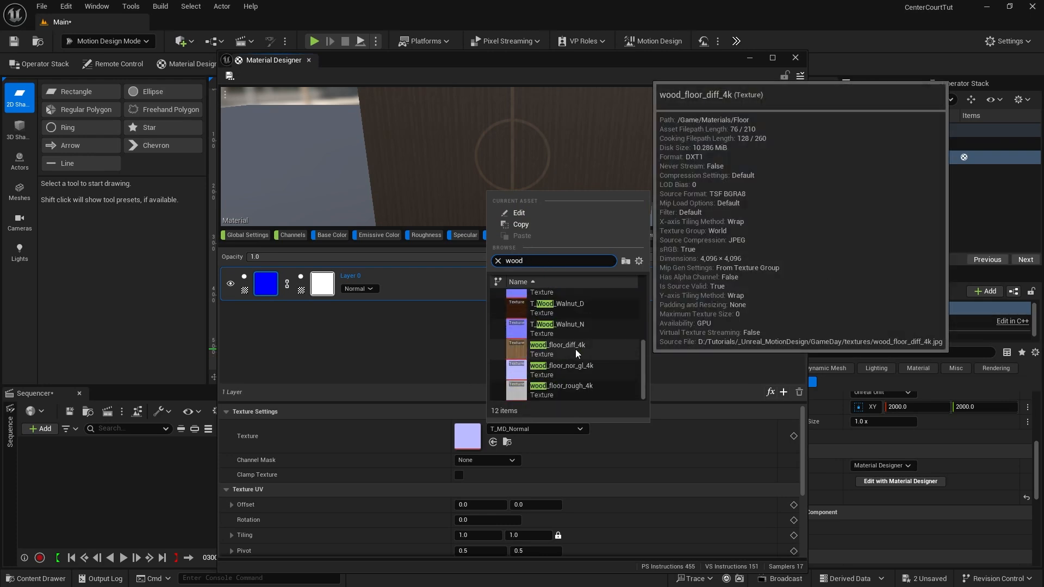
left_click(559, 364)
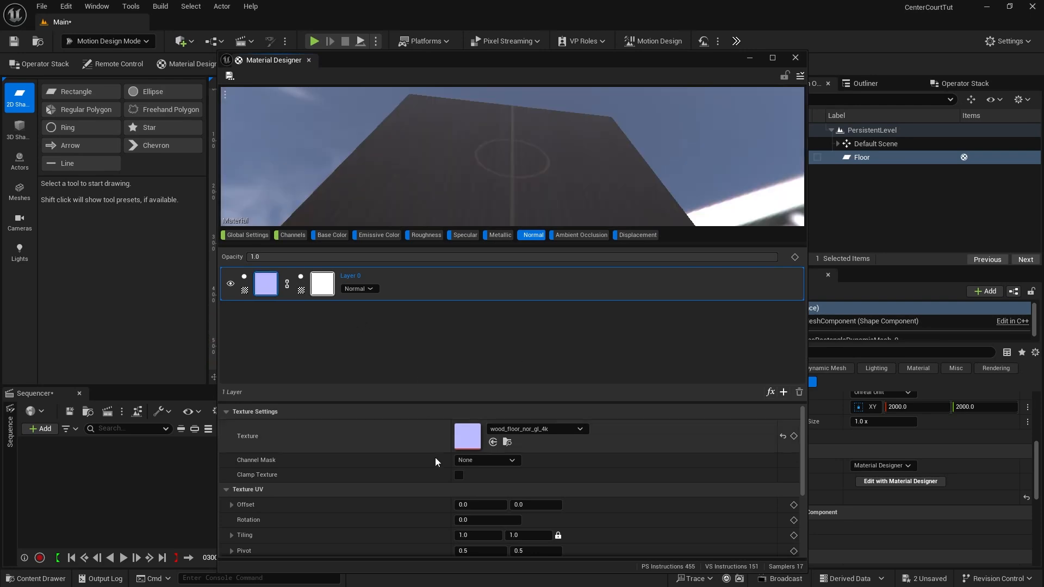
Step: Set the texture tiling of Layer 0 to 9 in both the Normal and Roughness channels
left_click(466, 537)
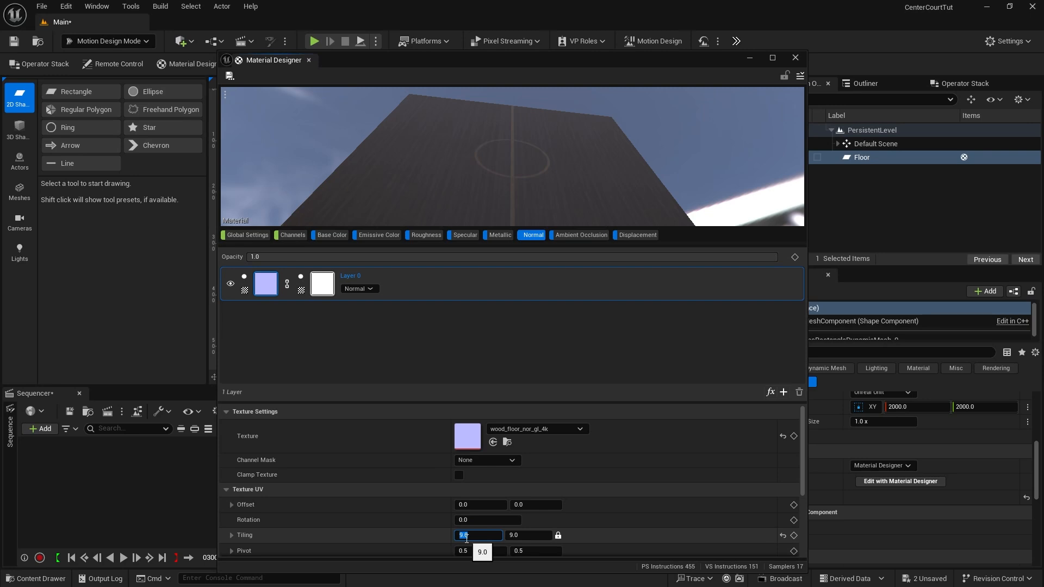
left_click(426, 235)
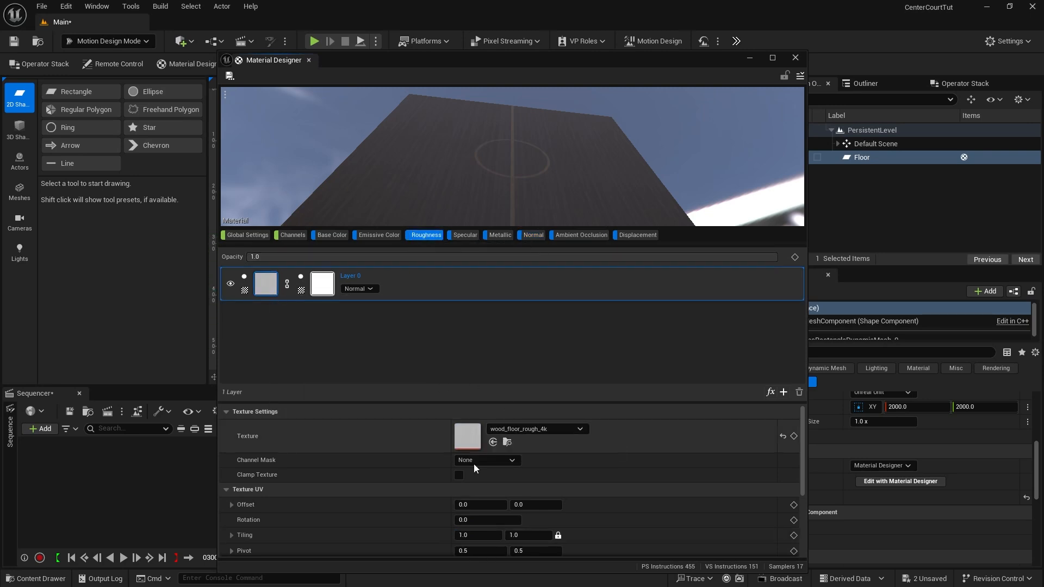
left_click(490, 536)
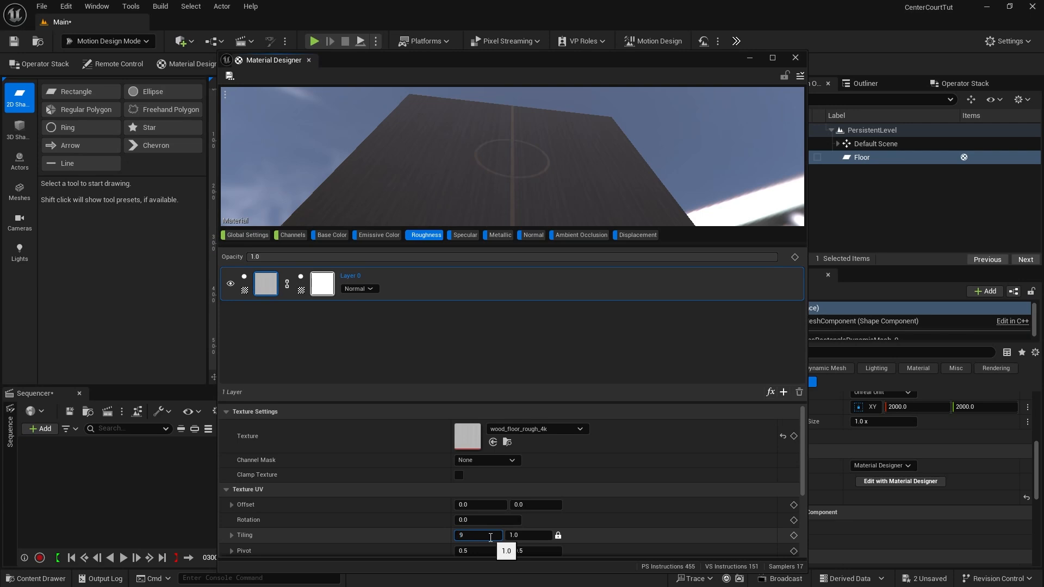
Step: Set the overall strength of the material's Normal channel to 10
left_click(295, 235)
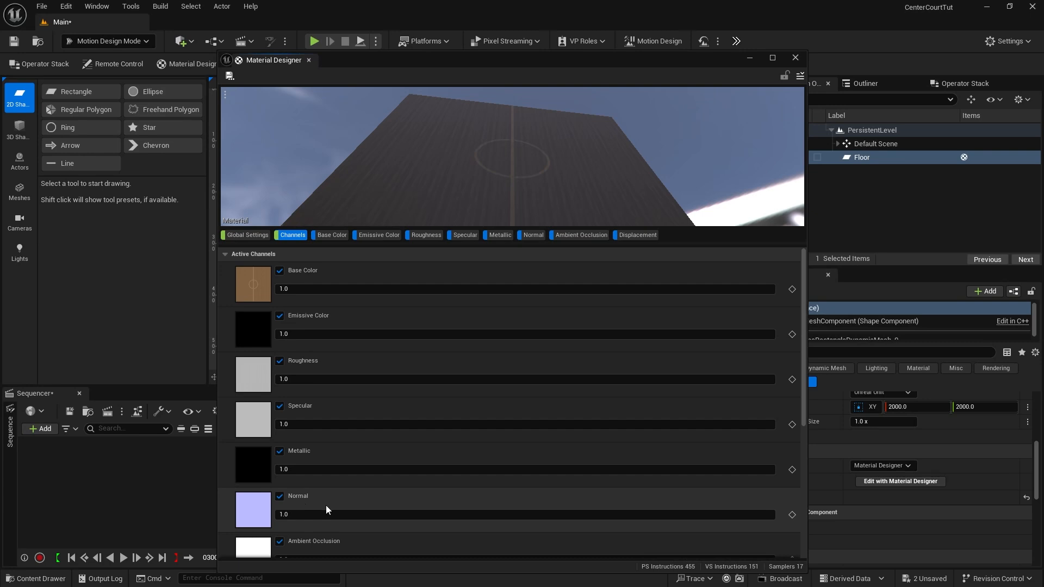
left_click(285, 514)
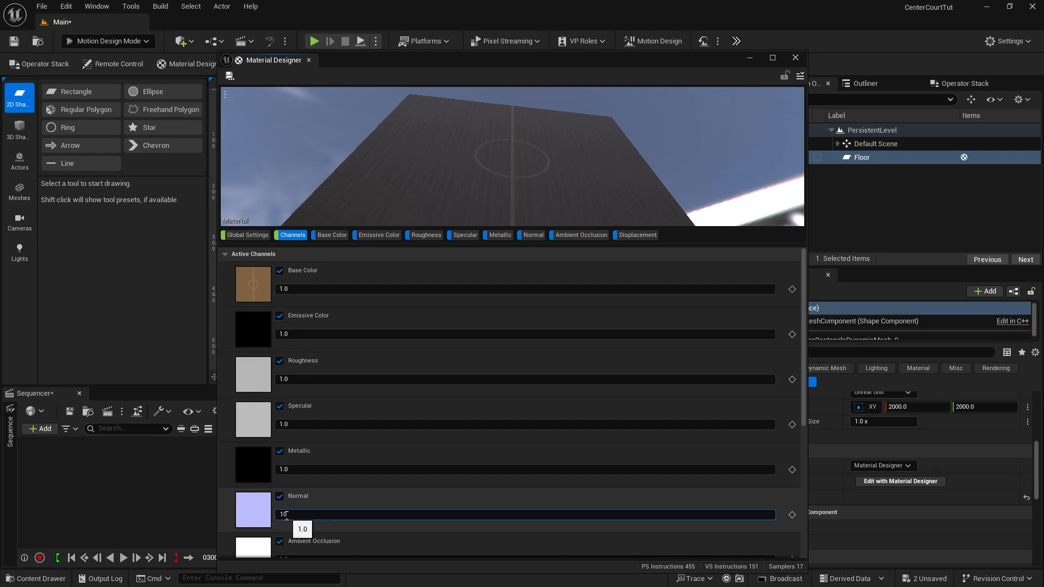
type("10")
key("Return")
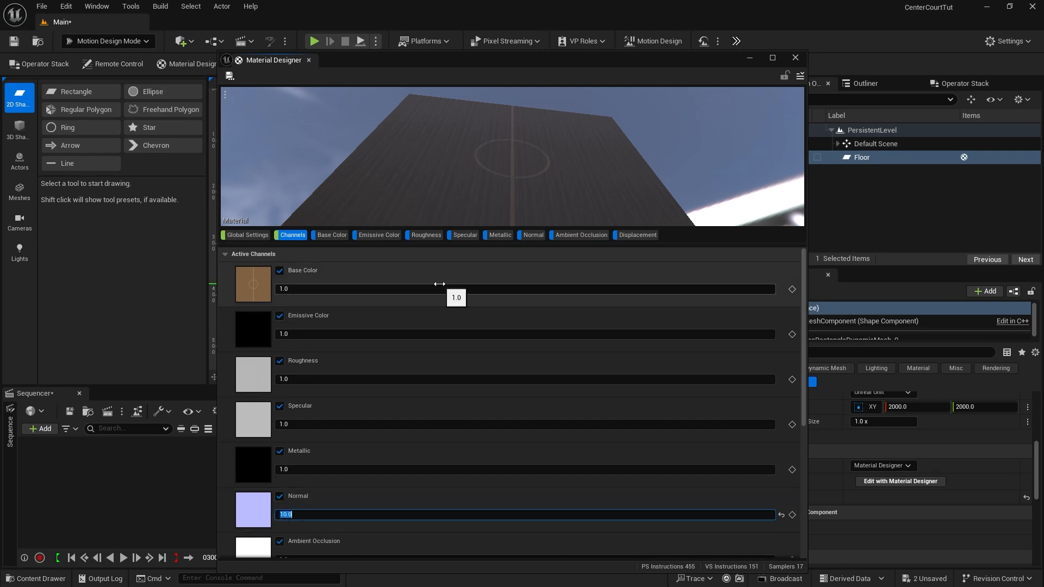
Step: Export the Material Designer material to the Materials folder as MD_WoodFloor
left_click(799, 77)
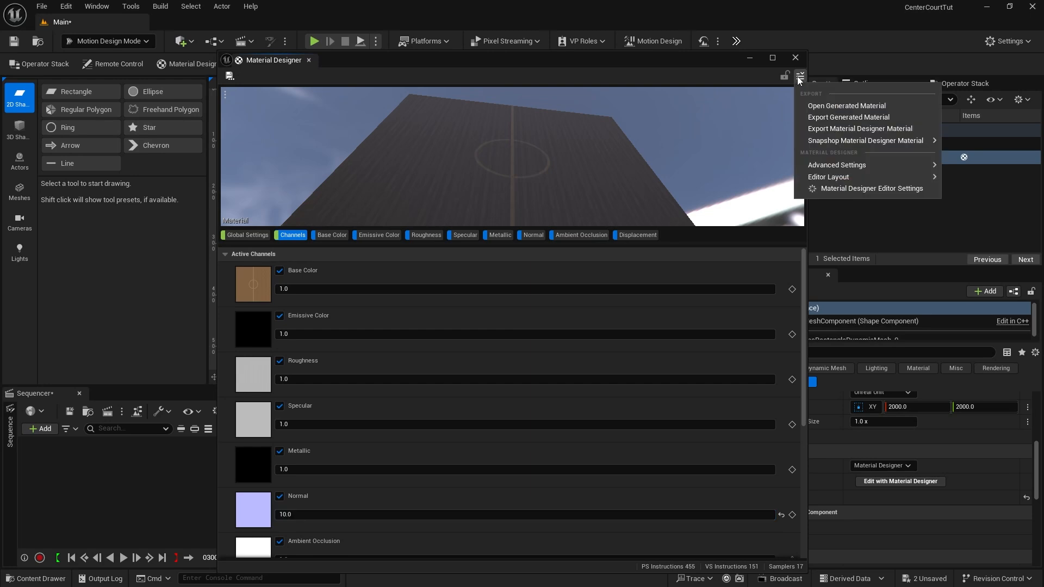
left_click(822, 128)
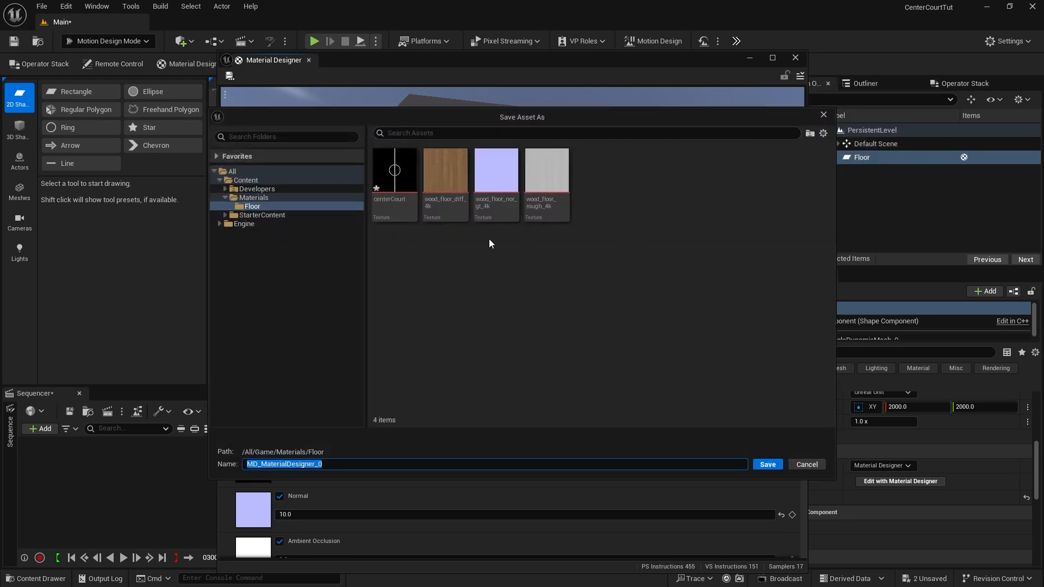
left_click(255, 198)
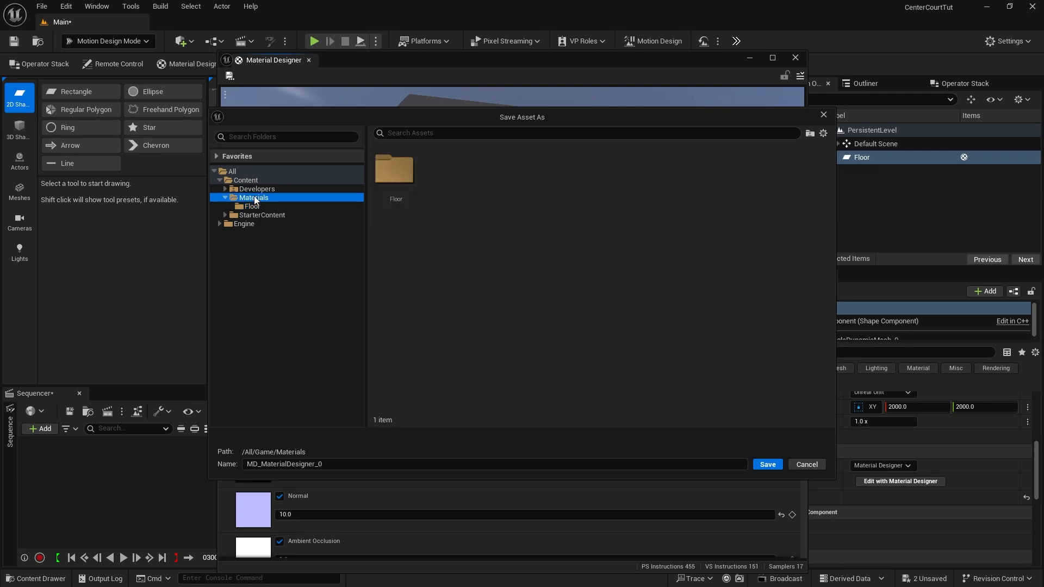
left_click_drag(262, 464, 368, 465)
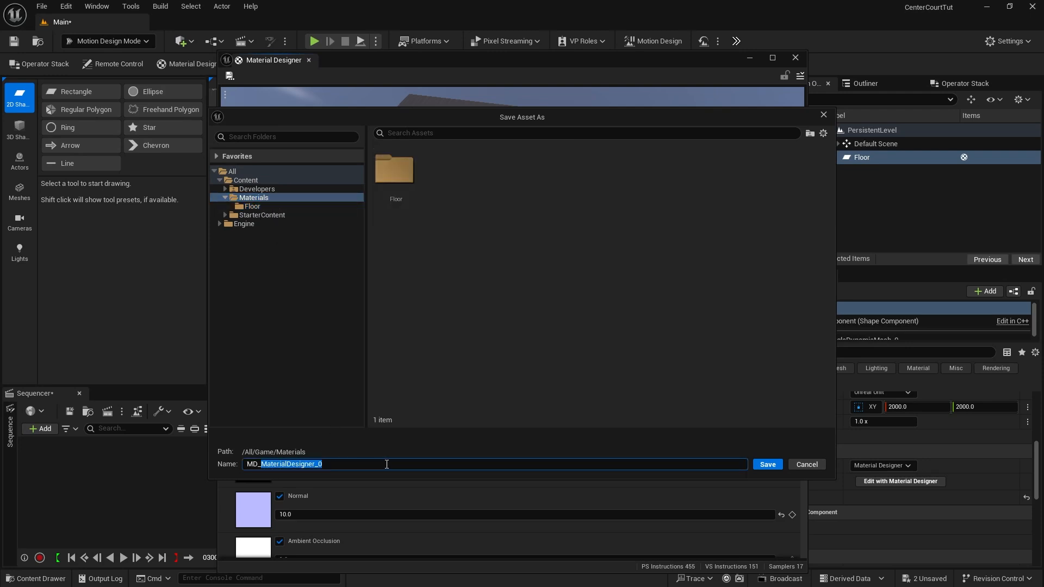
type("WoodFloor")
left_click(768, 464)
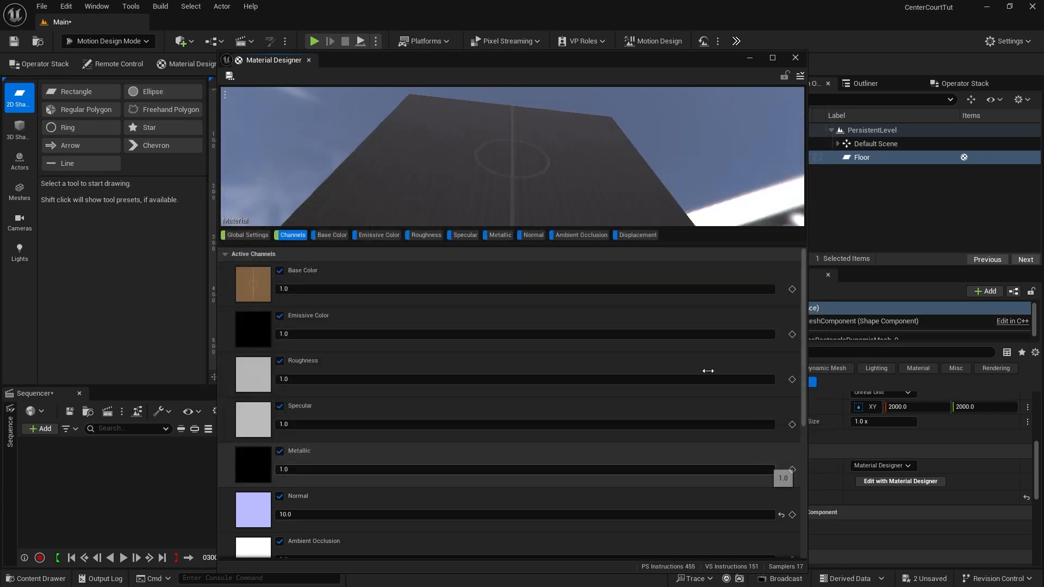
Step: Close Material Designer, change the Floor's material type to Asset and assign MD_WoodFloor as its material
left_click(797, 57)
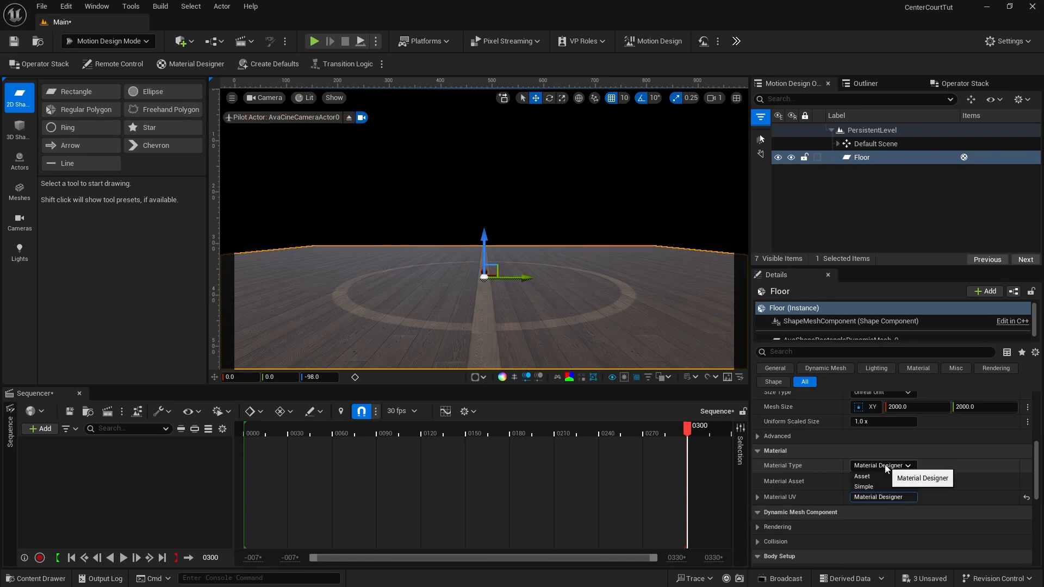
left_click(885, 468)
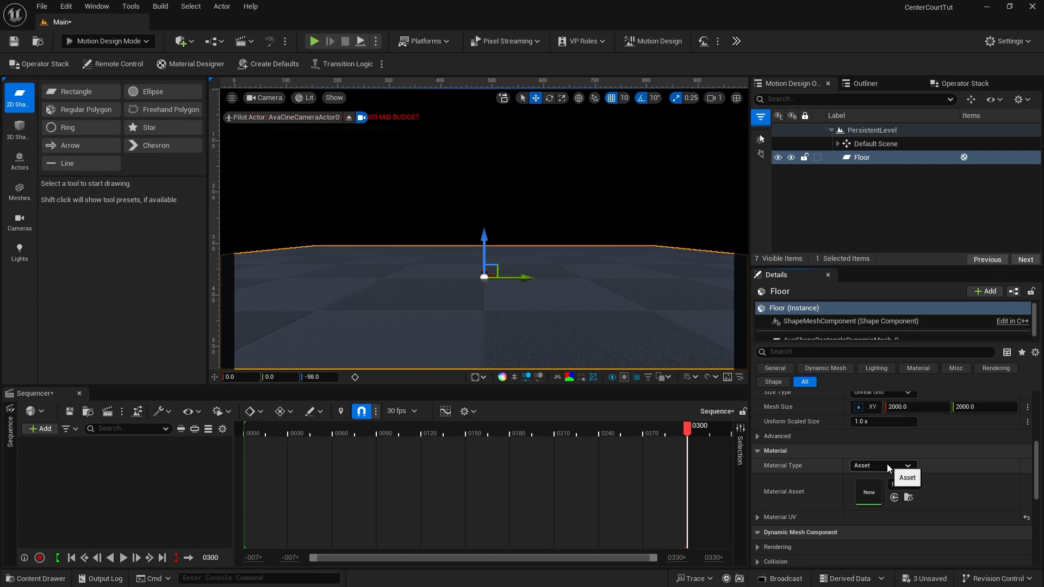
left_click(900, 485)
type("md")
type("_")
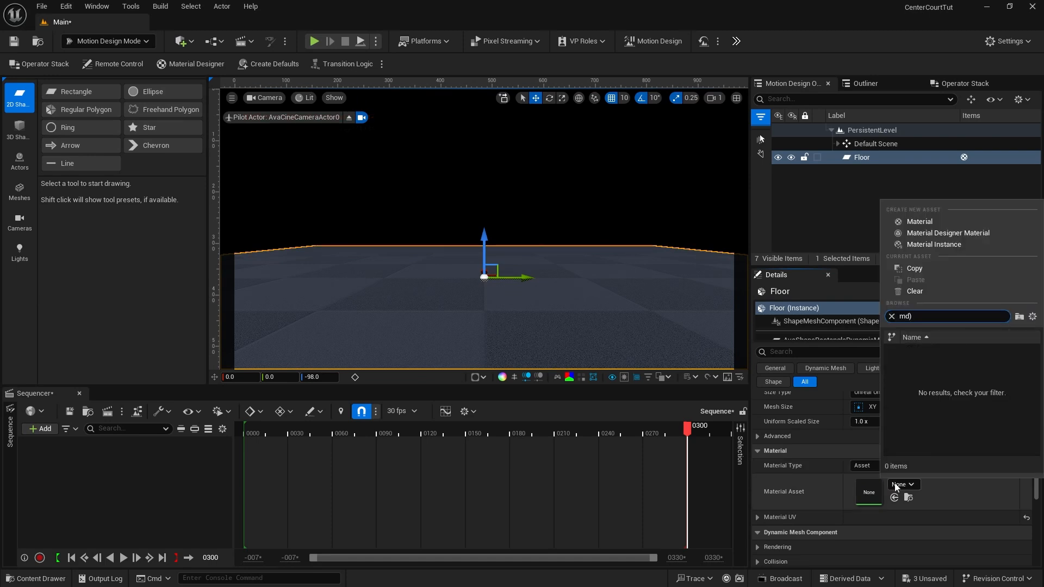
left_click(941, 354)
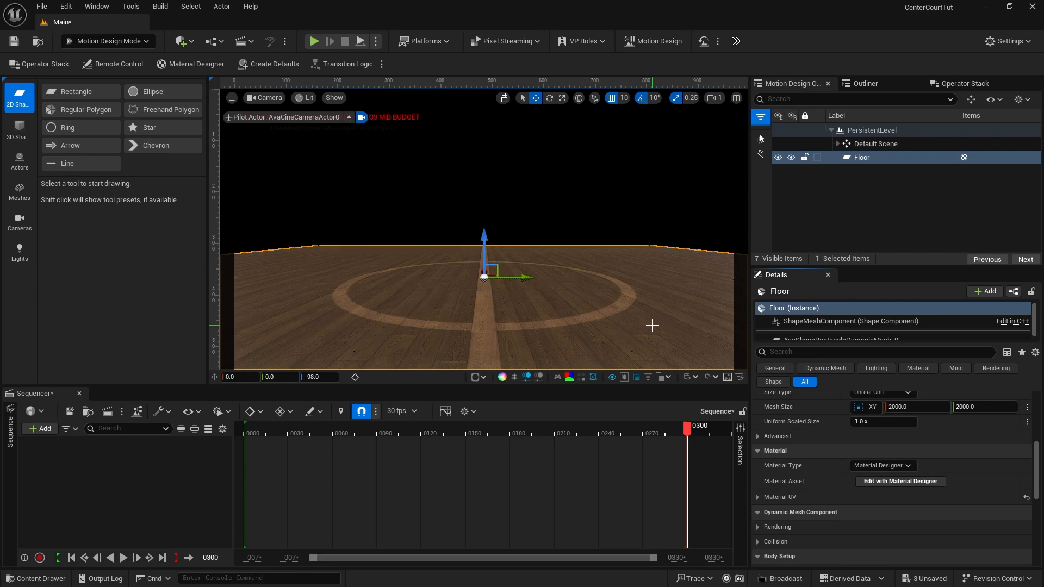
Step: Reopen the Floor's MD_WoodFloor material in Material Designer and save it
left_click(903, 482)
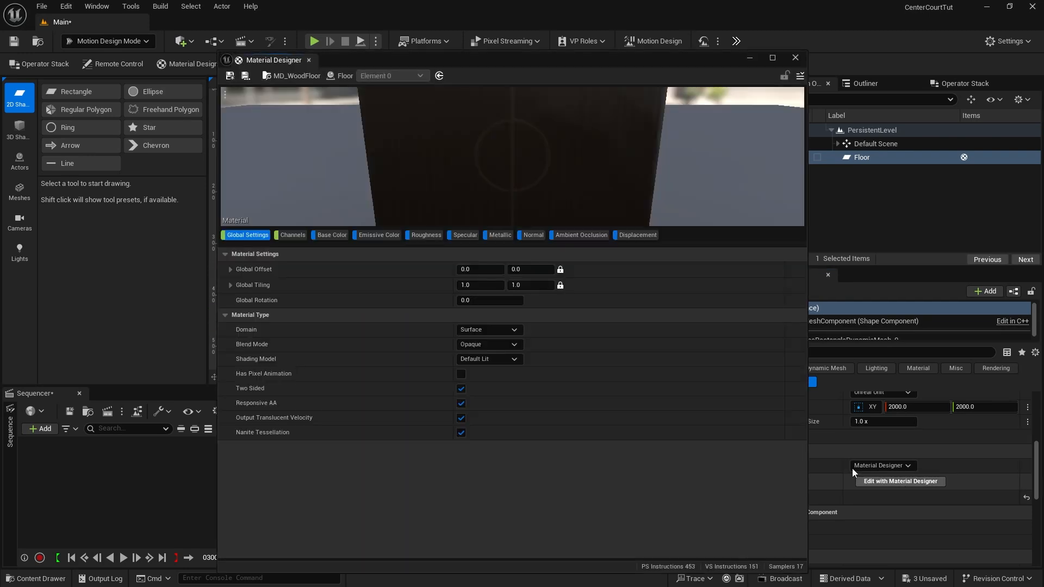
left_click(230, 76)
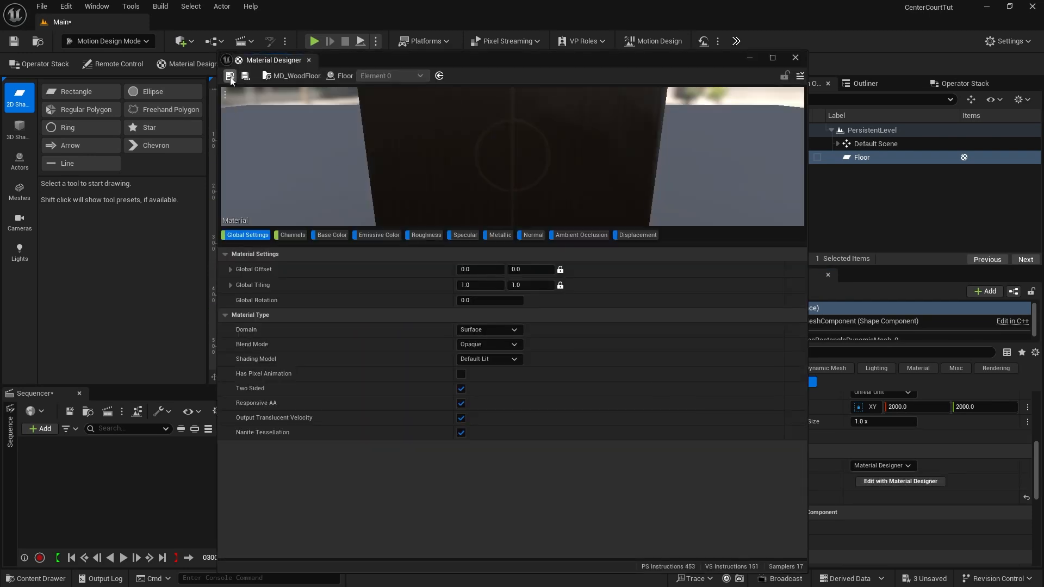
Step: Close Material Designer and add a default 3D cube at the middle of the viewport
left_click(800, 57)
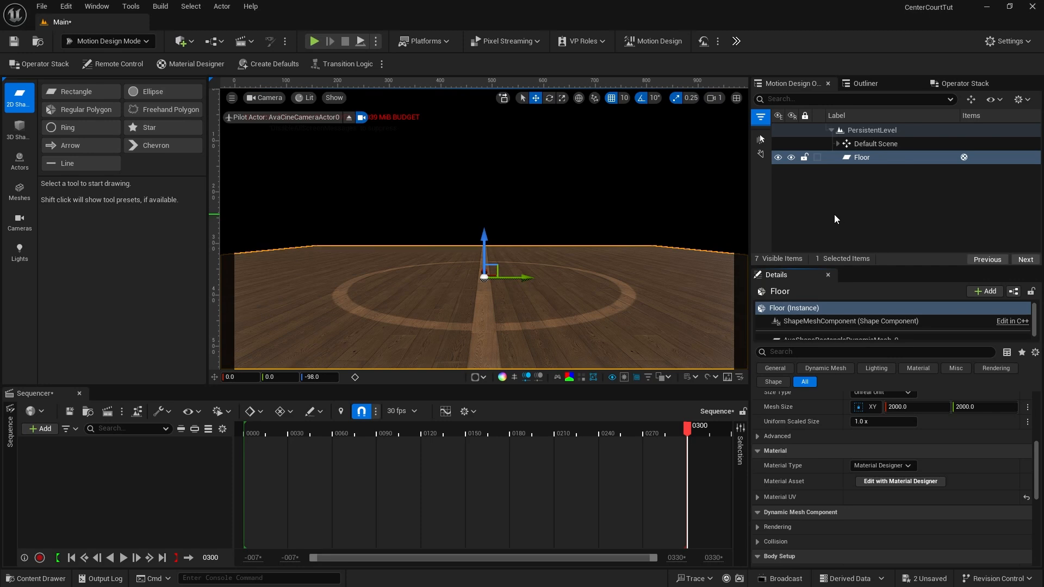
left_click(19, 130)
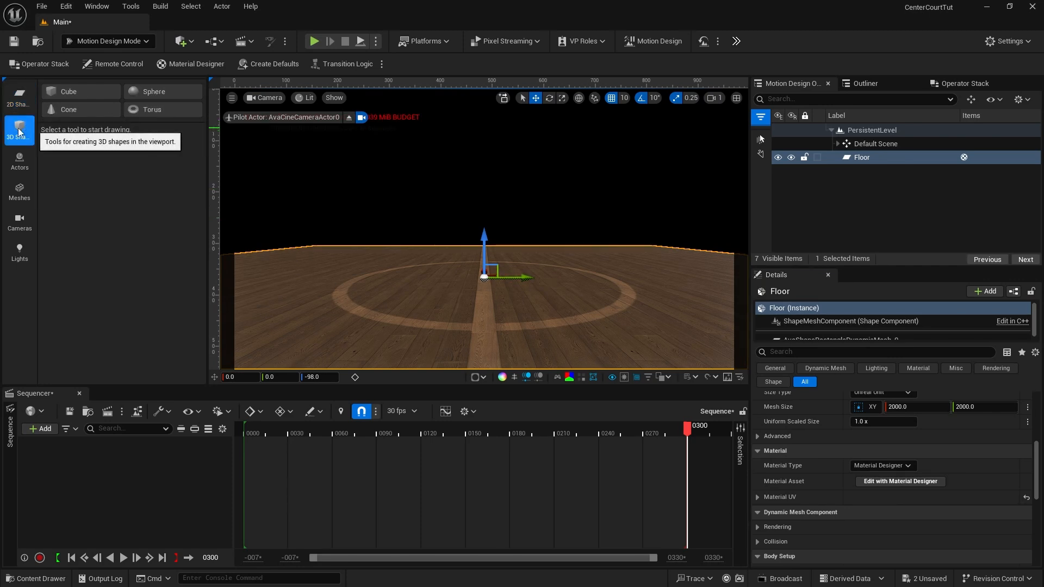
left_click(79, 93)
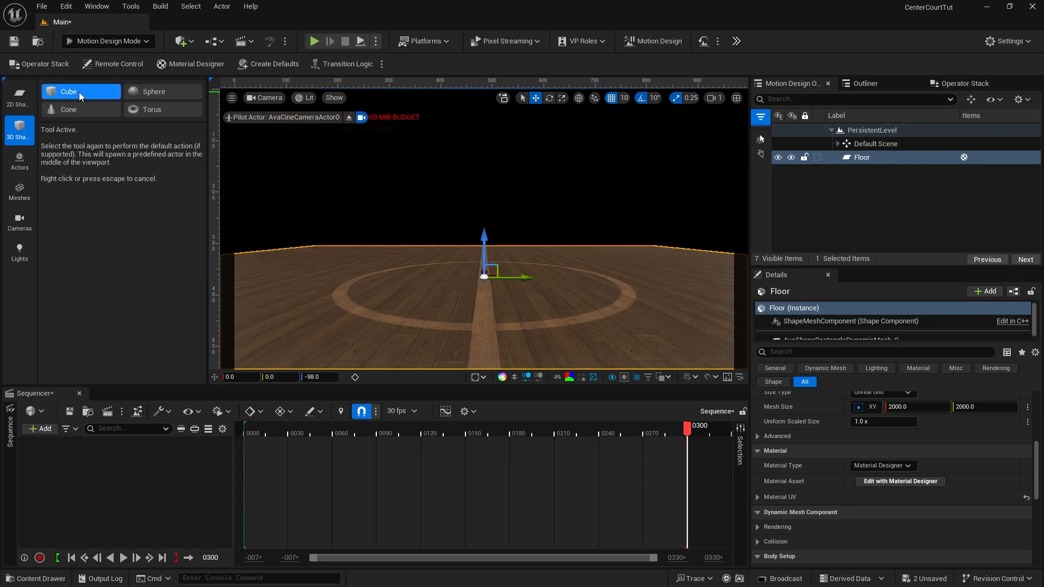
left_click(79, 93)
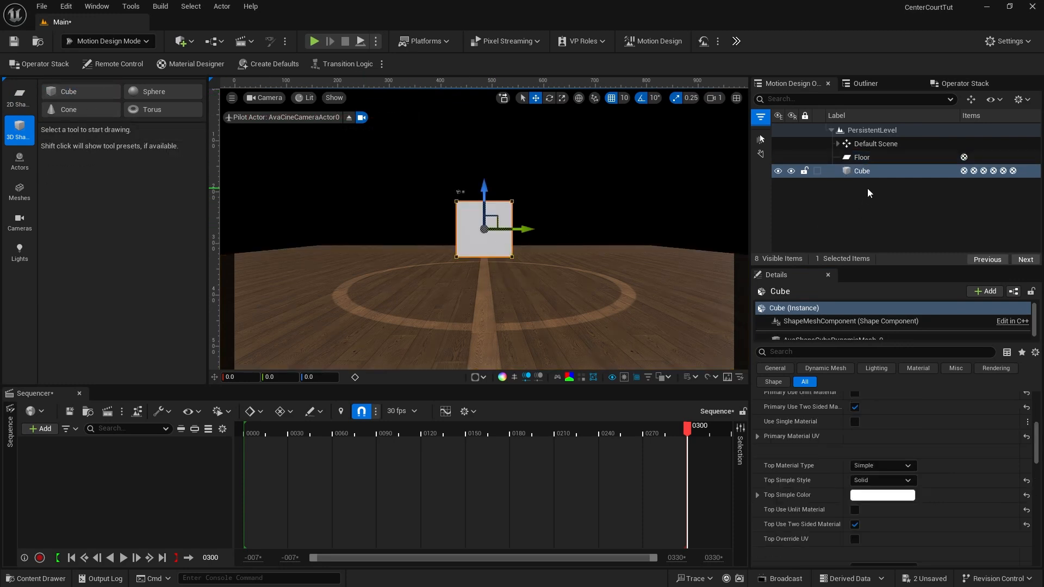
Step: Set the cube's Bevel Size to 8
scroll(948, 487, "up", 10)
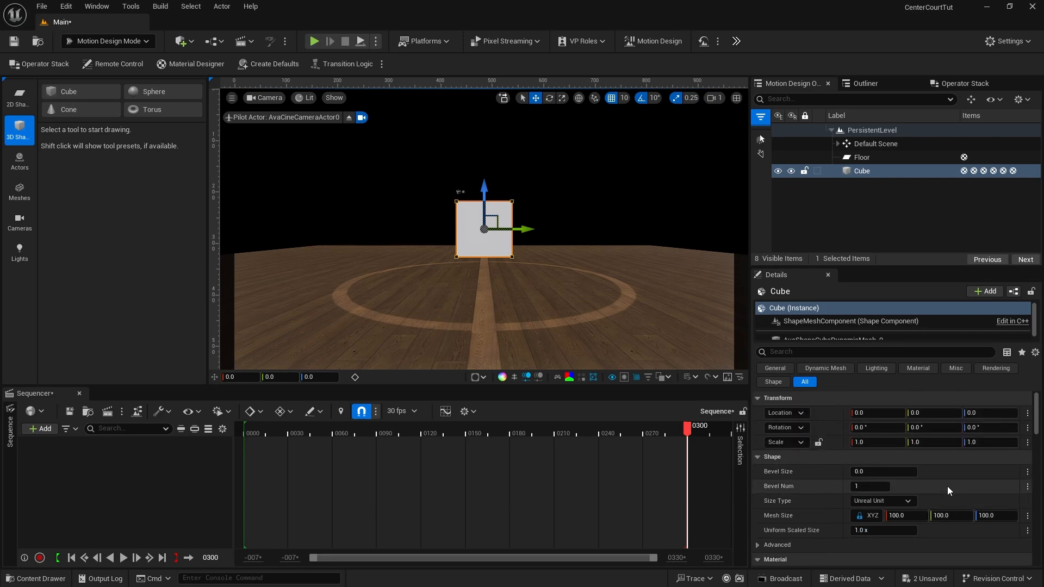
left_click(860, 472)
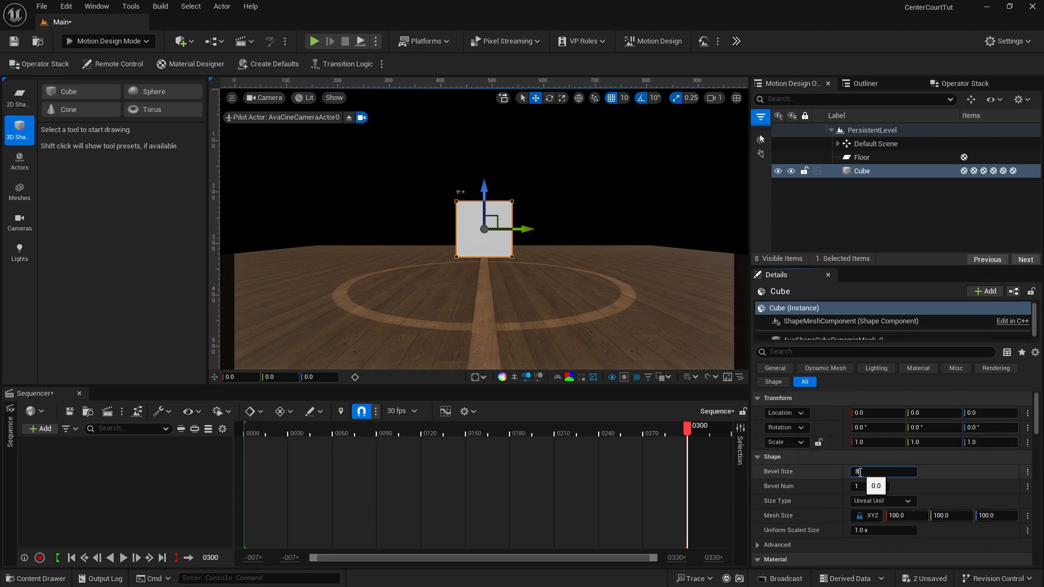
type("8")
key("Return")
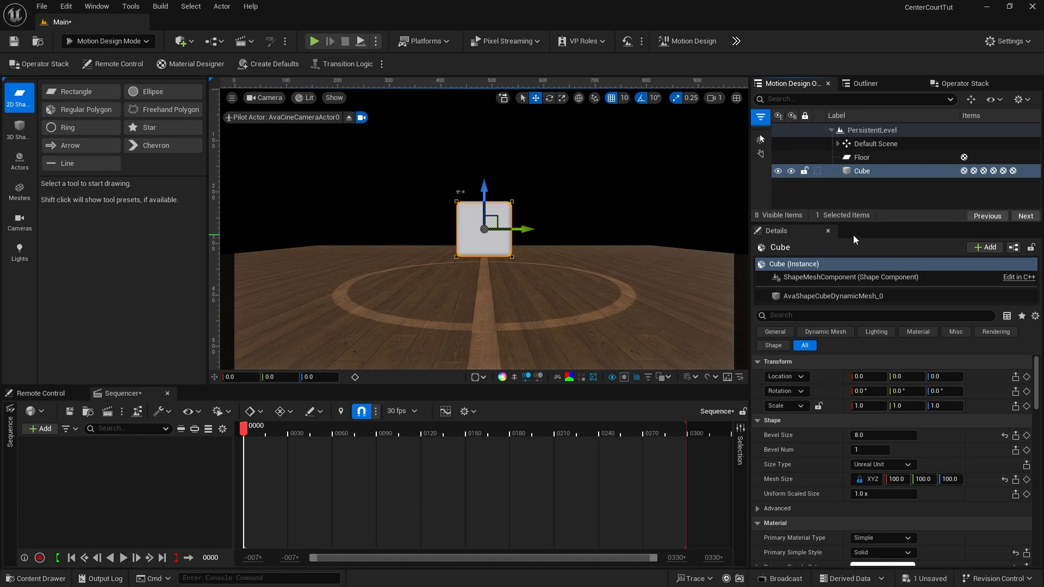
Step: Change the cube's Primary Material Type to Material Designer and create a new PBR material for it
scroll(931, 505, "down", 3)
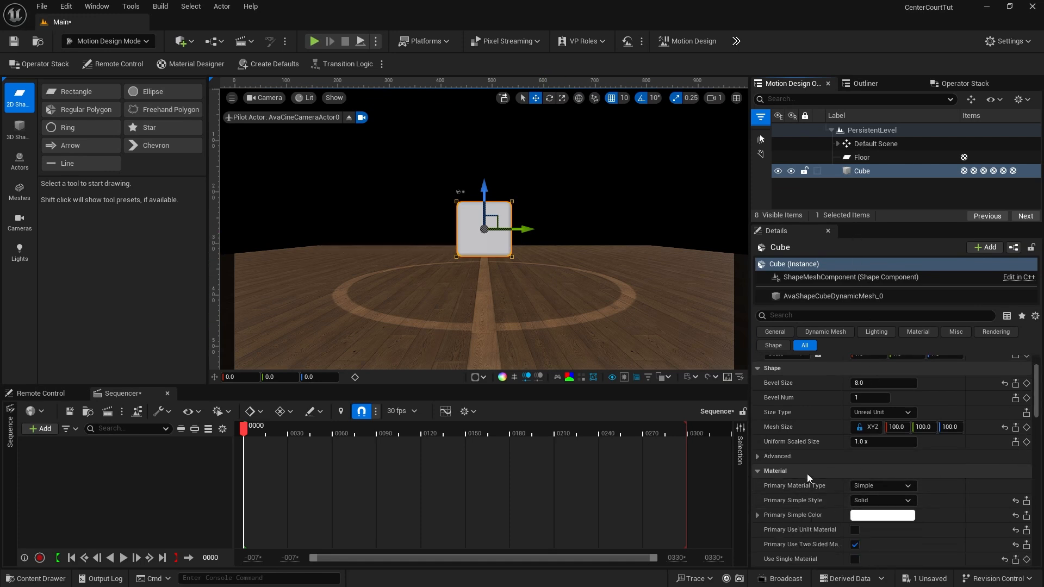
left_click(879, 485)
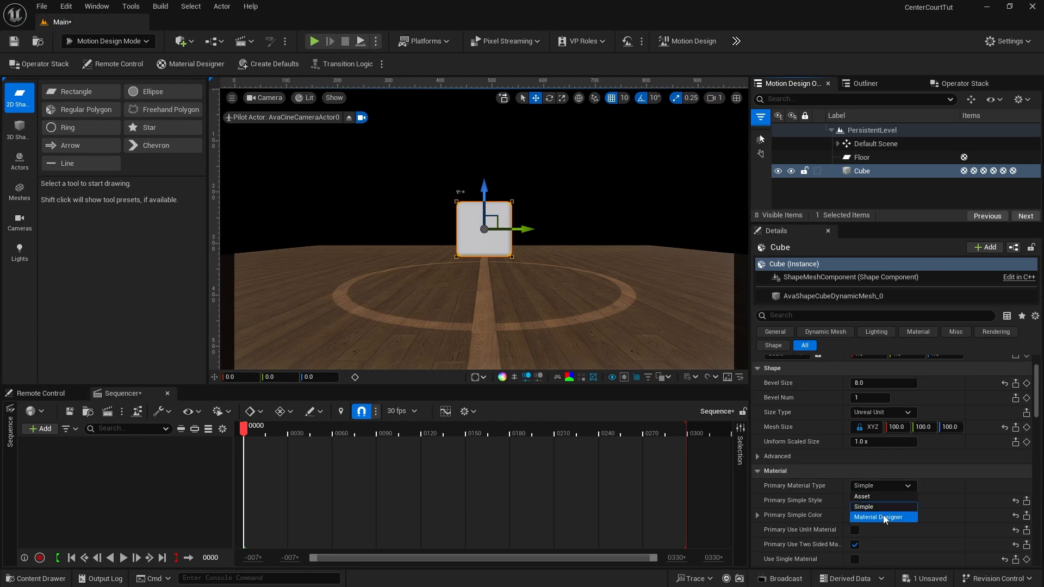
left_click(883, 517)
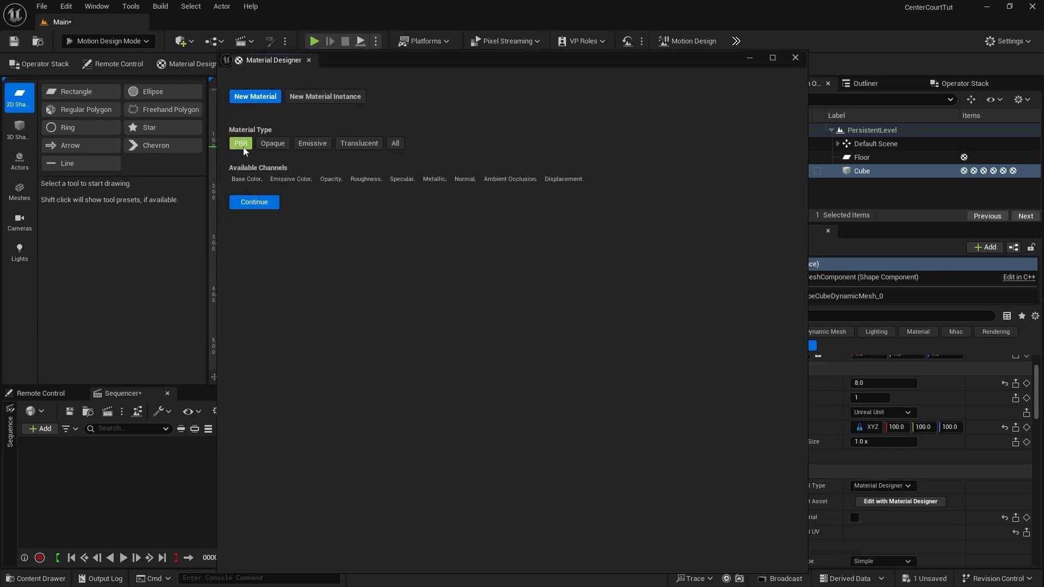
left_click(254, 202)
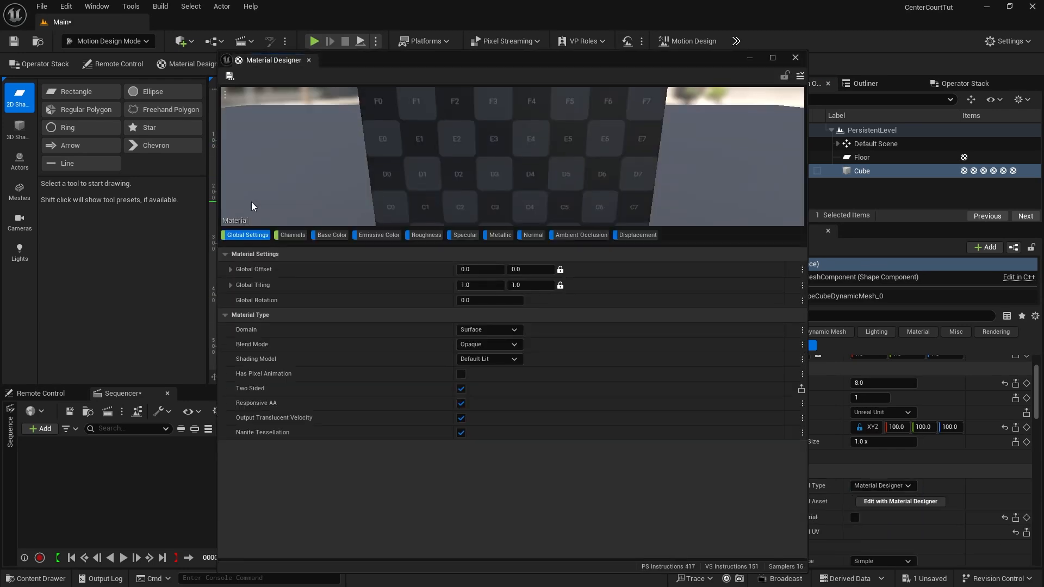
Step: Change the Base Color layer's source to a Linear Gradient and set the gradient's tiling mode to Tile
left_click(328, 235)
mouse_move(266, 289)
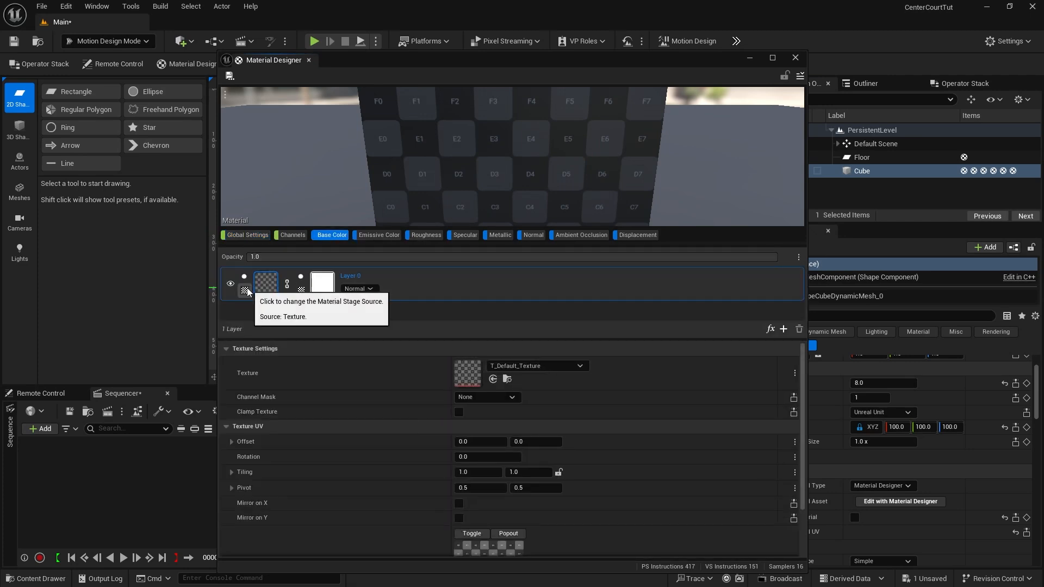
left_click(244, 290)
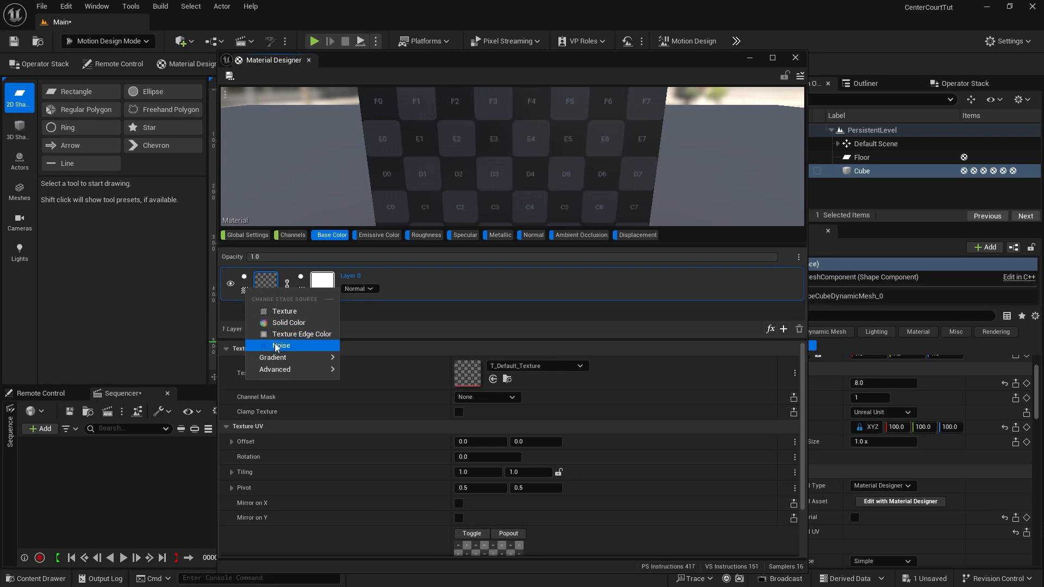
mouse_move(275, 358)
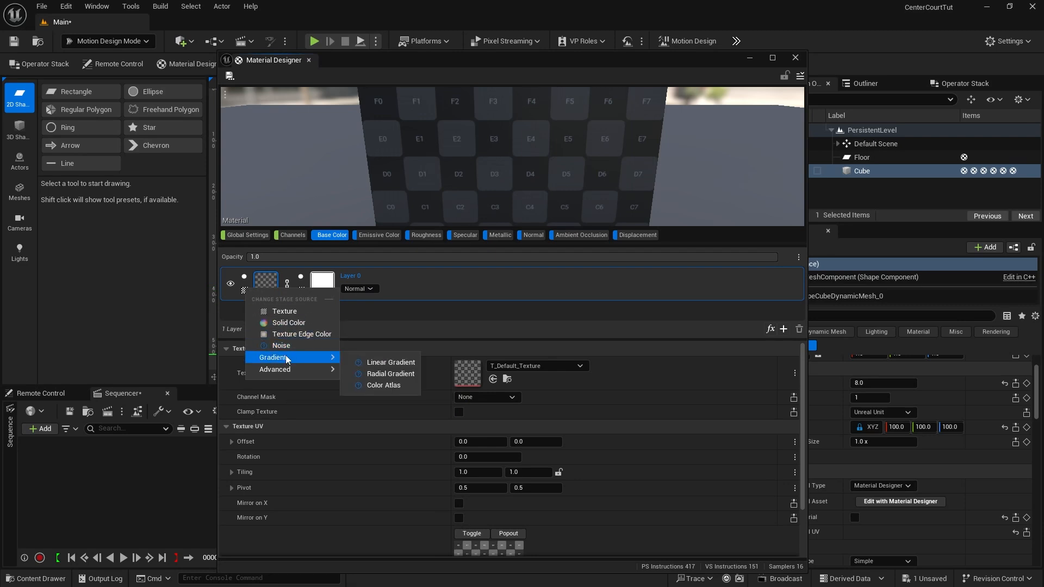
left_click(387, 362)
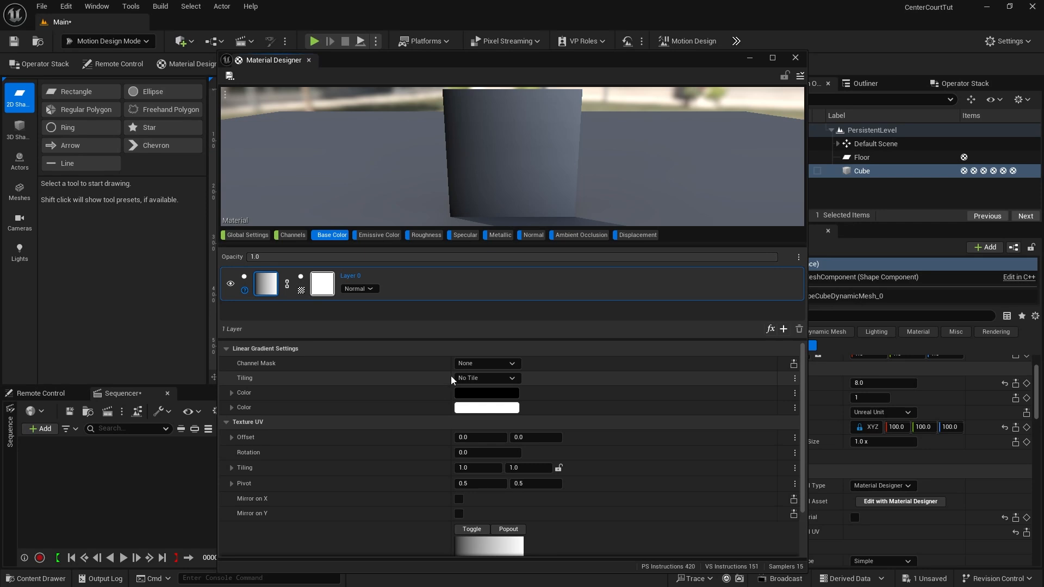
left_click(483, 380)
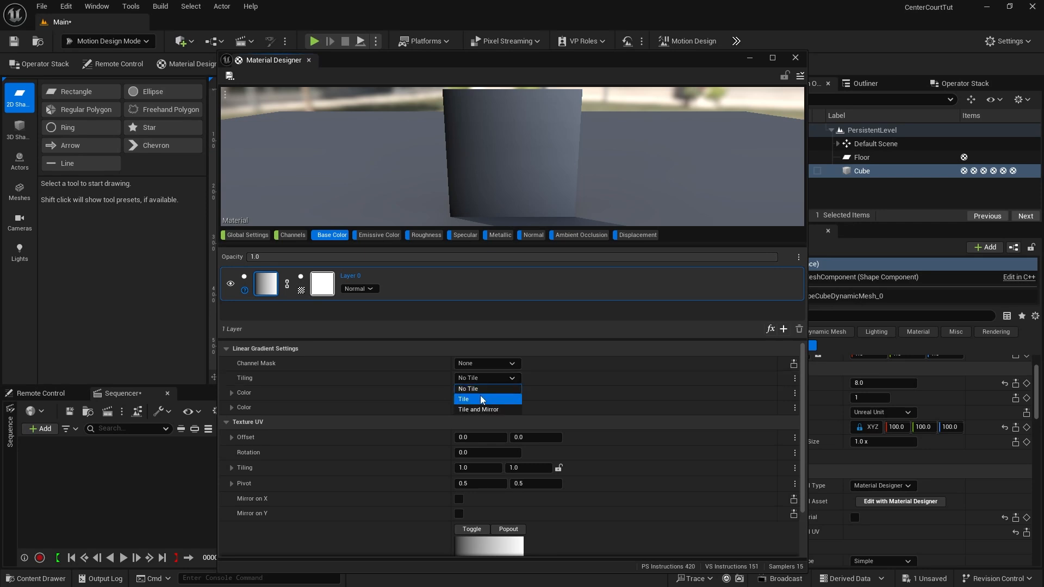
left_click(481, 400)
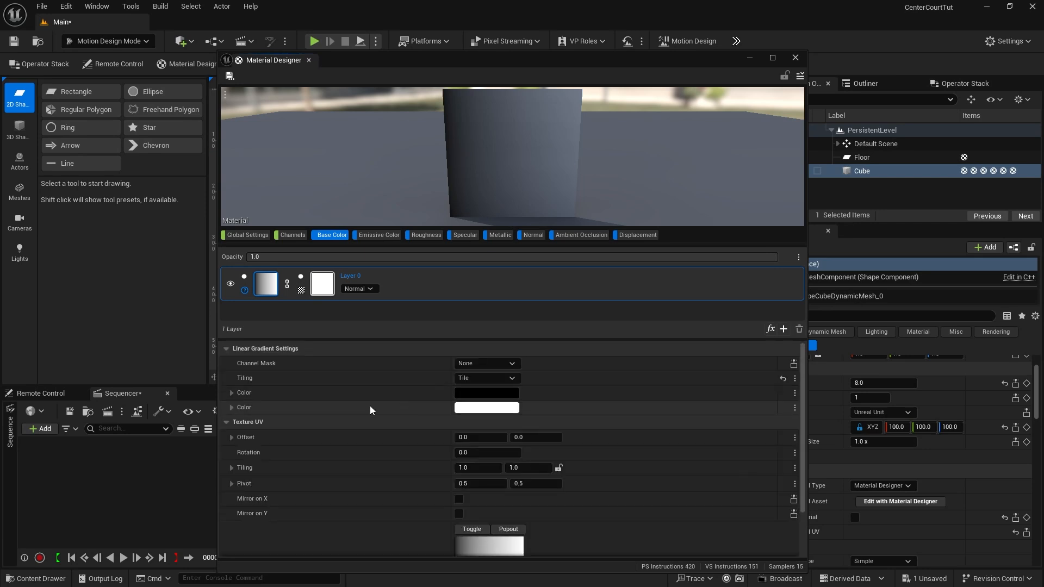
Step: Change the gradient's white color to light blue by pasting a Hex Linear value
left_click(485, 409)
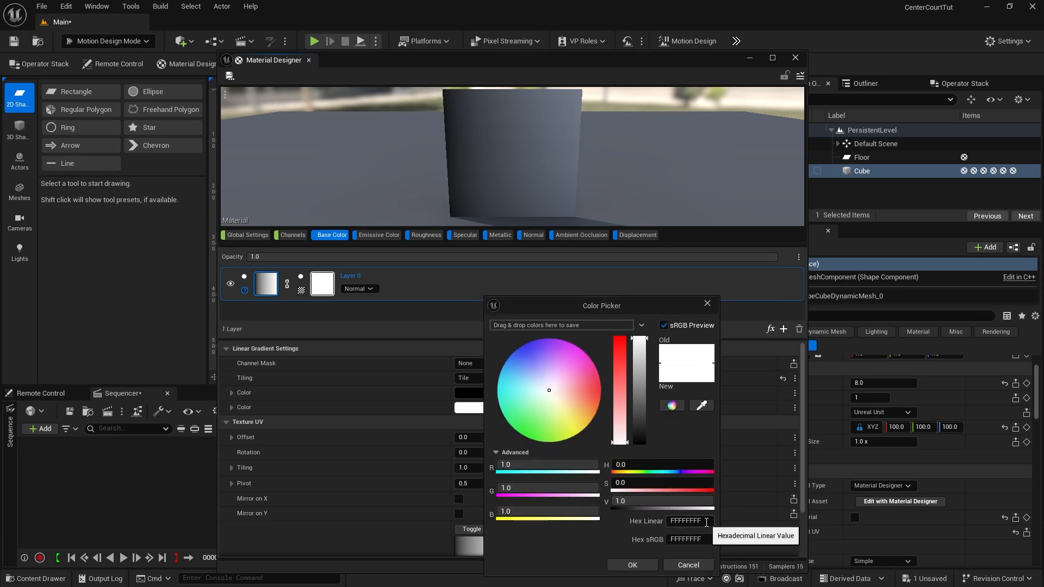
left_click(673, 523)
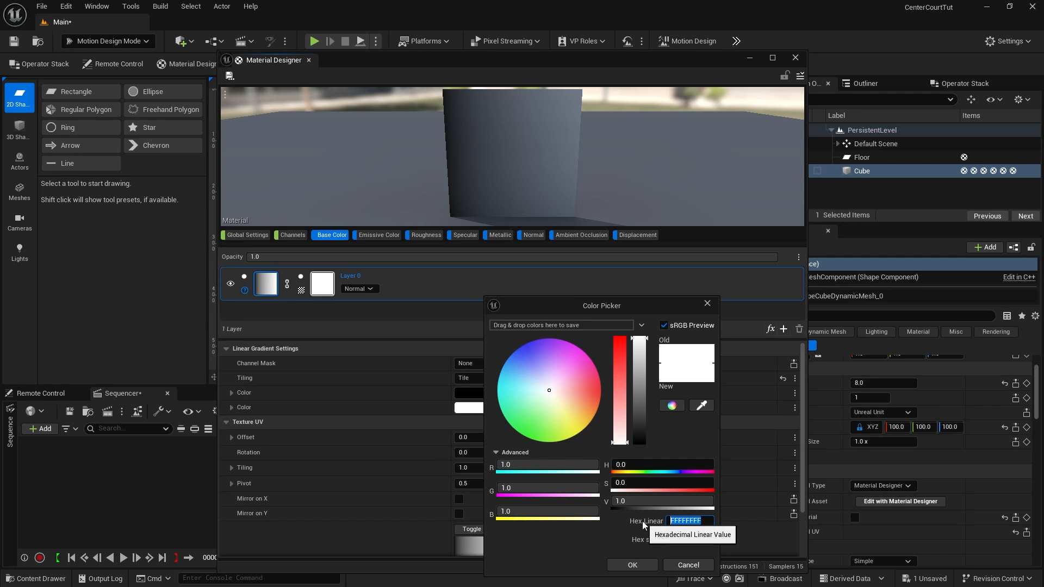
key("ctrl+v")
key("Return")
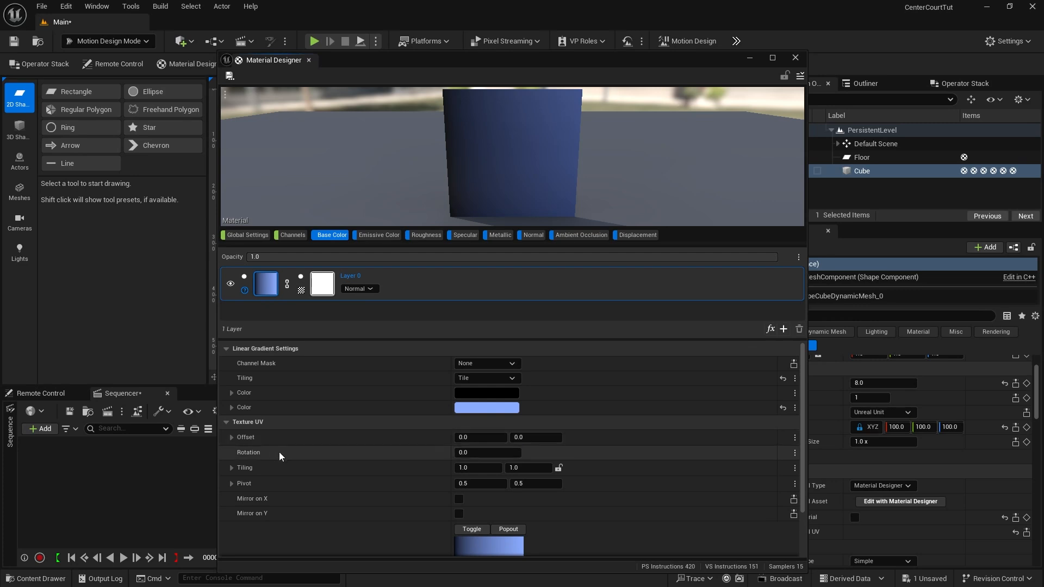
Step: Set the gradient's UV rotation to -90 and its horizontal UV tiling to 3
left_click(467, 453)
type("-90")
key("Return")
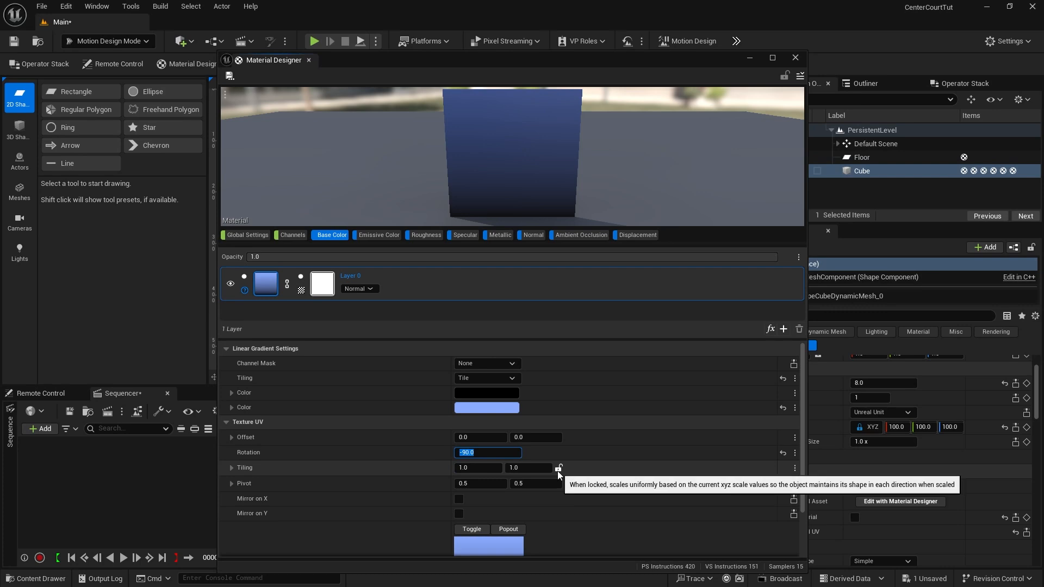
left_click(462, 468)
type("3")
key("Return")
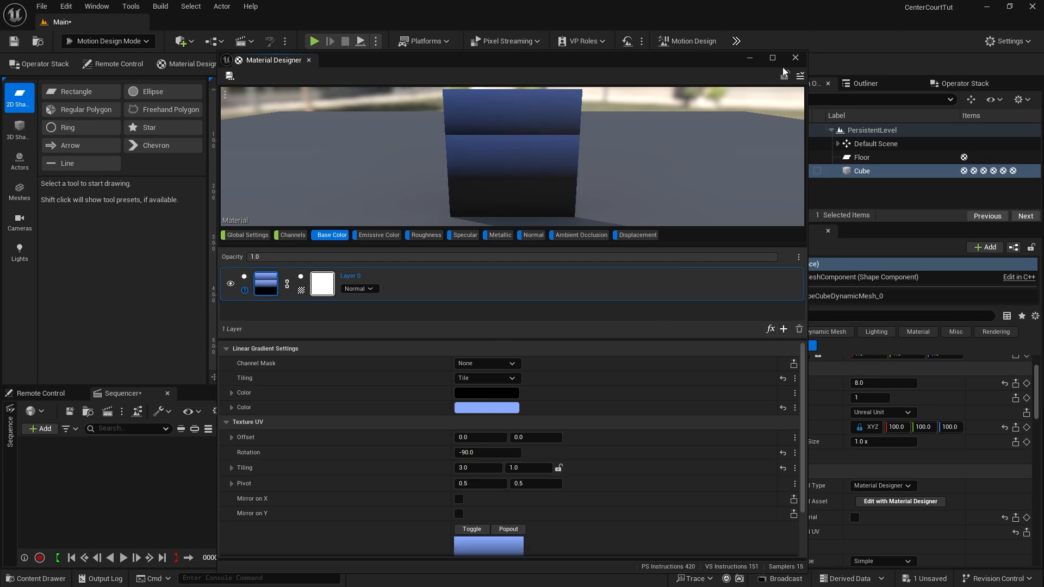
Step: Export the Material Designer material to the Materials folder as MD_Bleechers
left_click(800, 76)
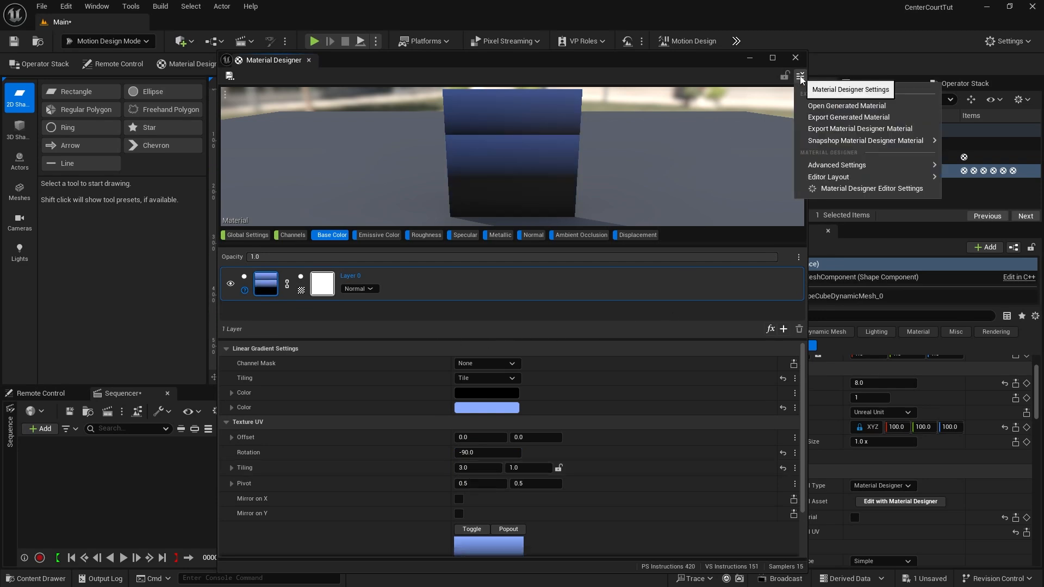
left_click(822, 129)
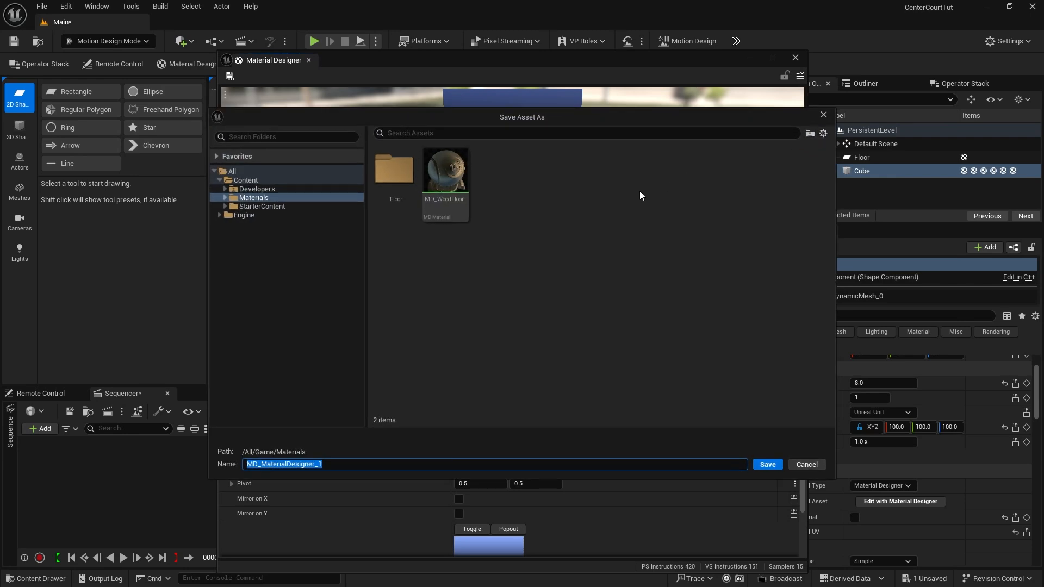
left_click(254, 198)
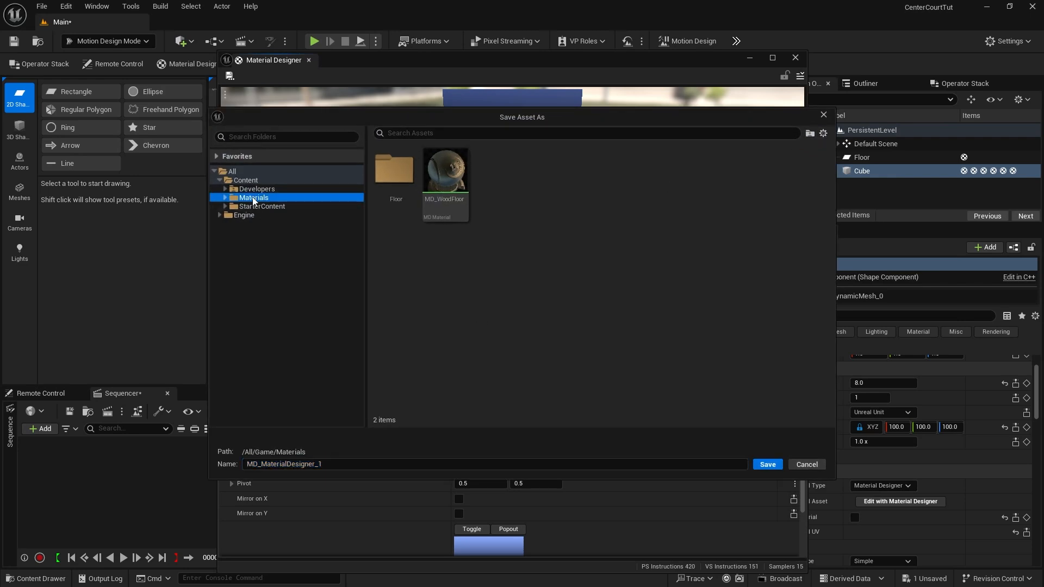
left_click_drag(261, 464, 387, 469)
type("Bl")
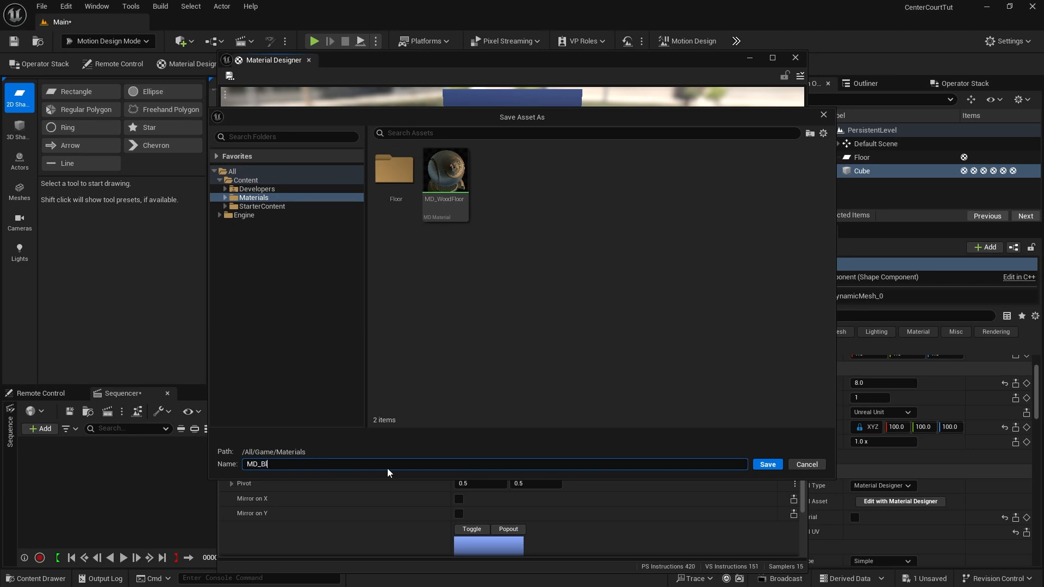
type("eechers")
key("Return")
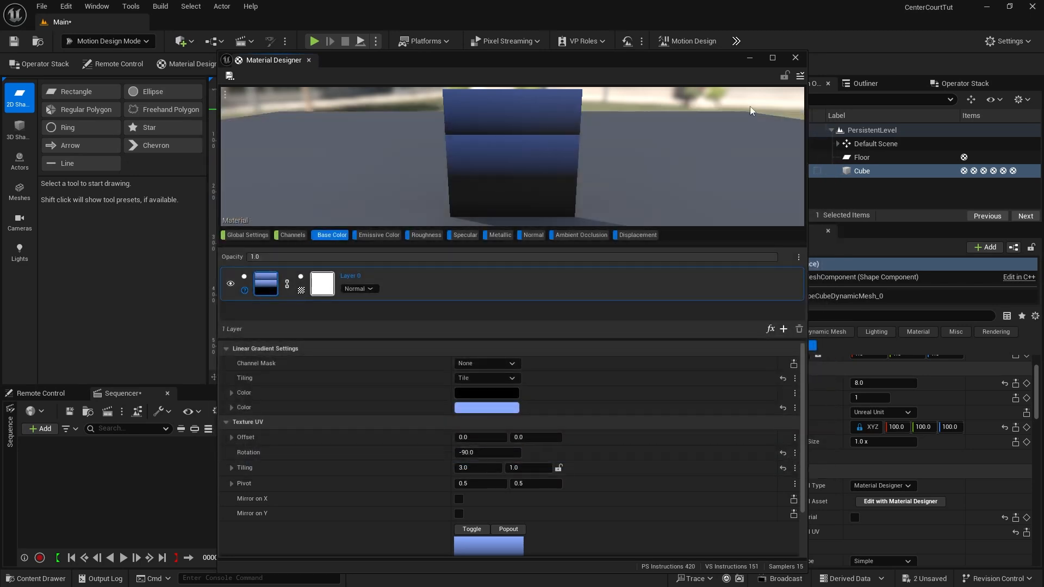
Step: Close Material Designer, change the cube's Primary Material Type to Asset and assign MD_Bleechers as its primary material
left_click(795, 58)
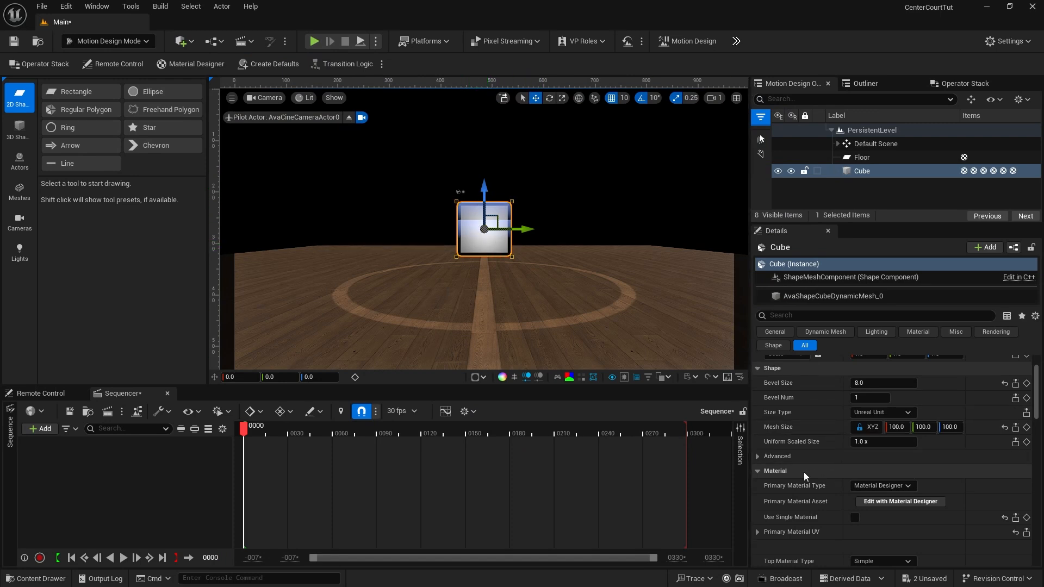
left_click(893, 488)
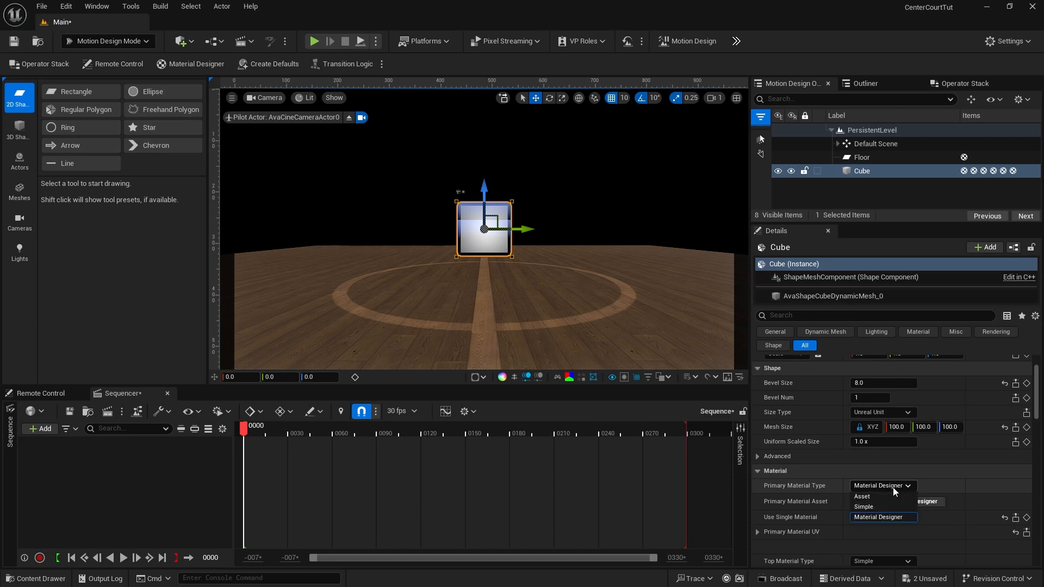
left_click(890, 495)
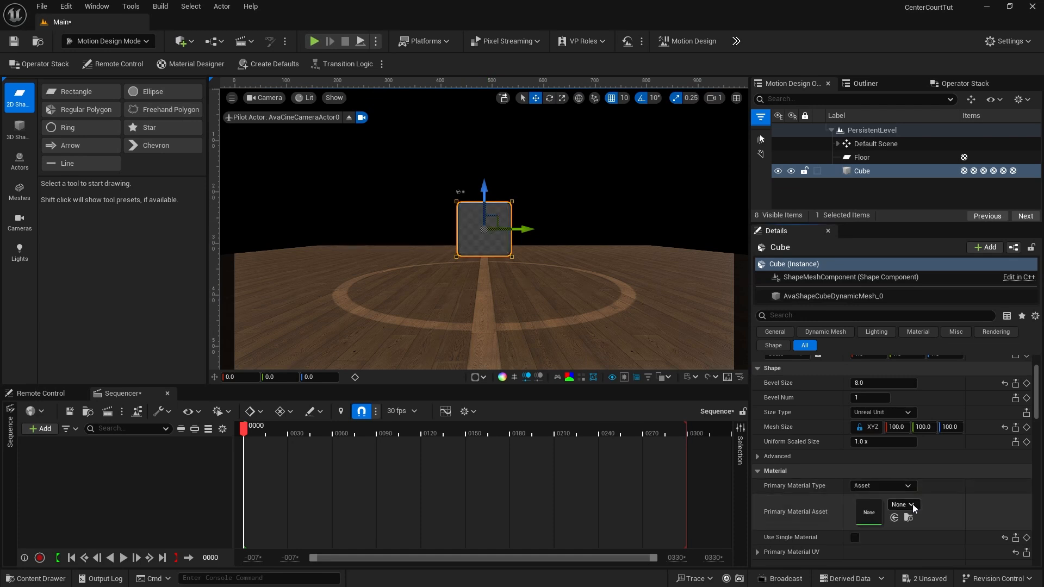
left_click(904, 506)
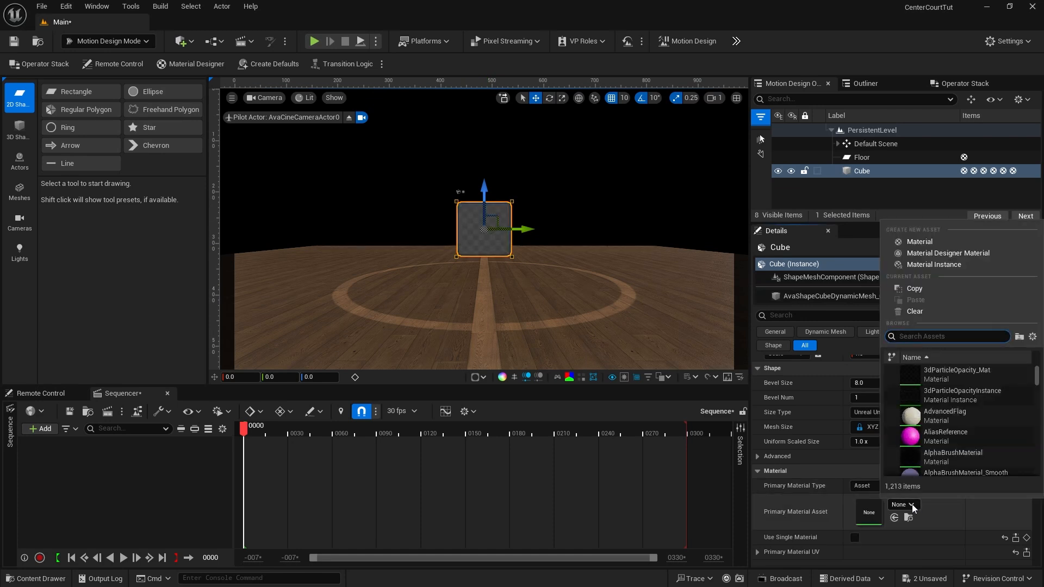
type("md_")
left_click(952, 375)
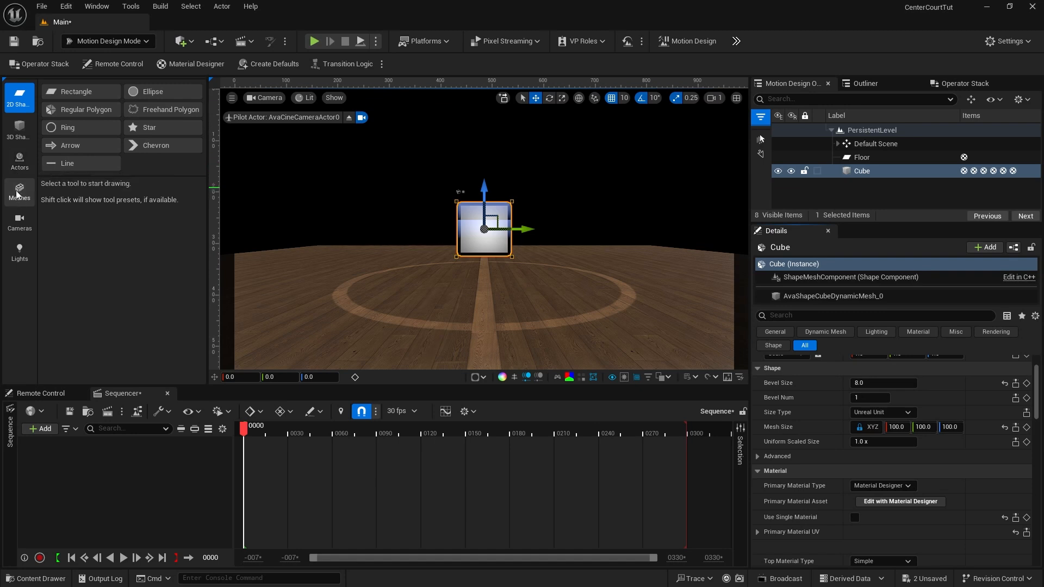
Step: Add a Cloner actor to the scene and expand its hierarchy in the outliner
left_click(16, 161)
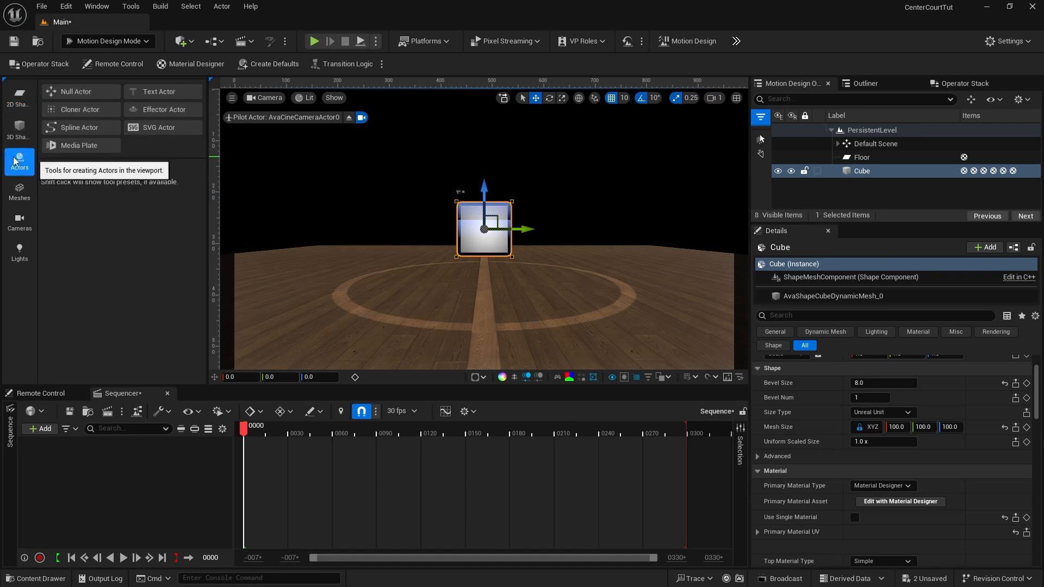
left_click(77, 111)
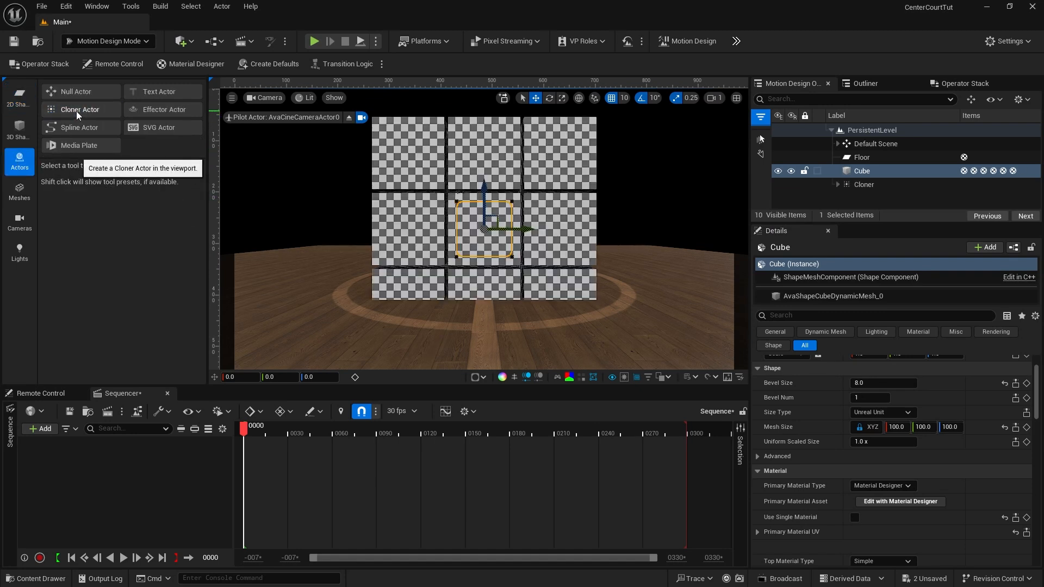
left_click(838, 184)
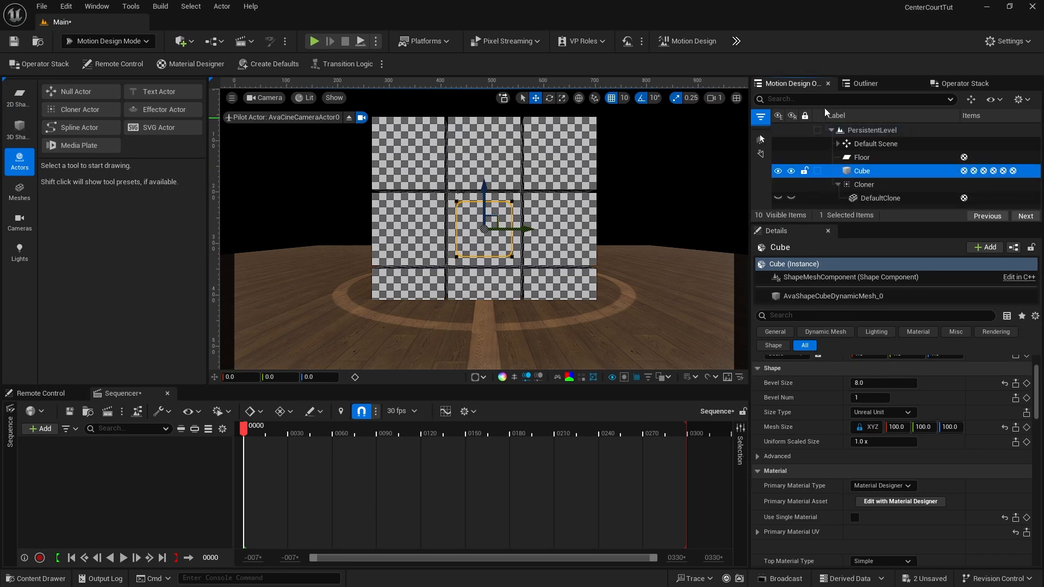
Step: Delete the DefaultClone actor from the Cloner and place the Cube under the Cloner as its cloned object
left_click(855, 199)
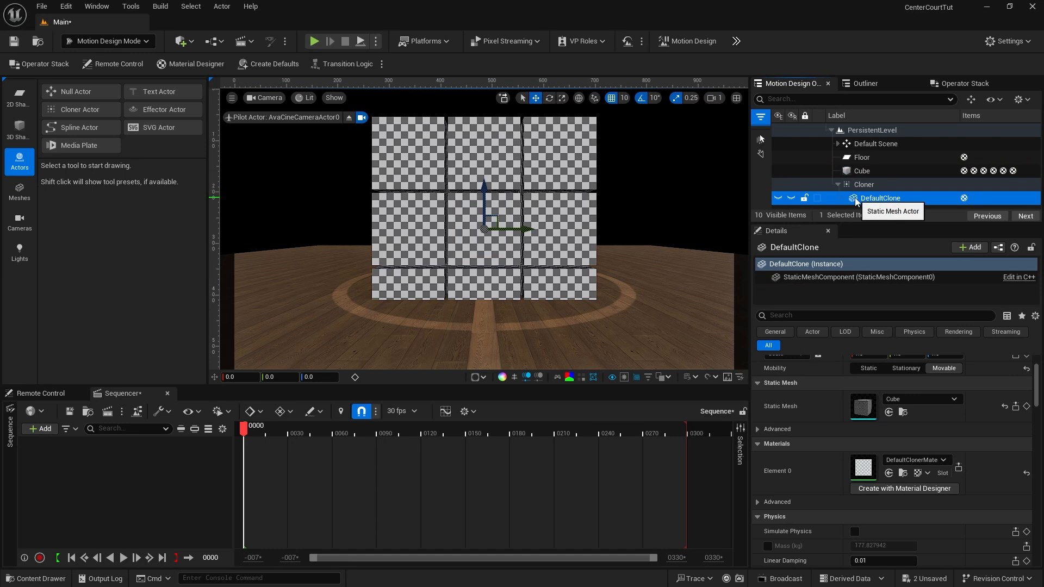
key("Delete")
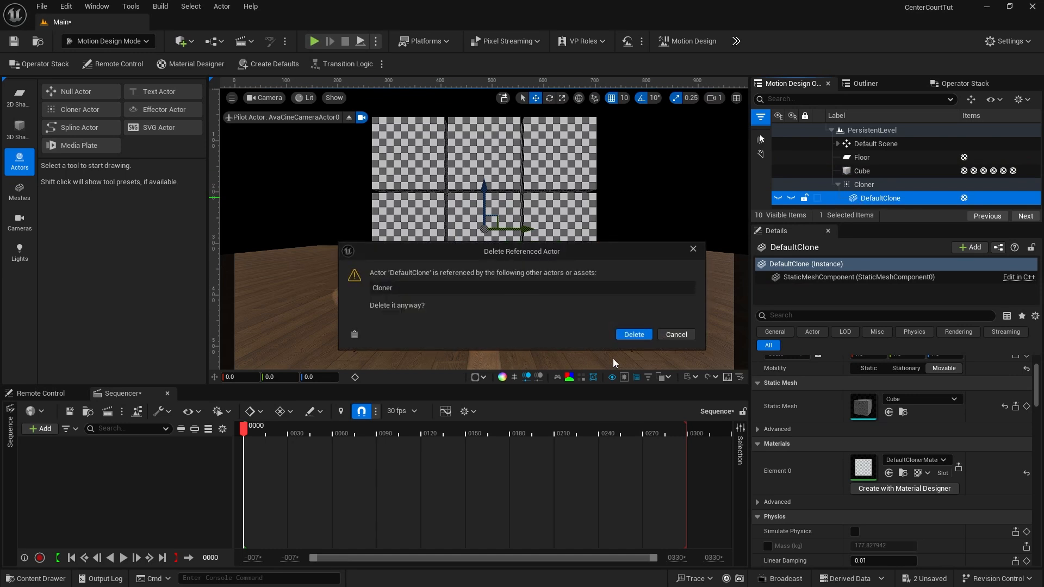
left_click(634, 335)
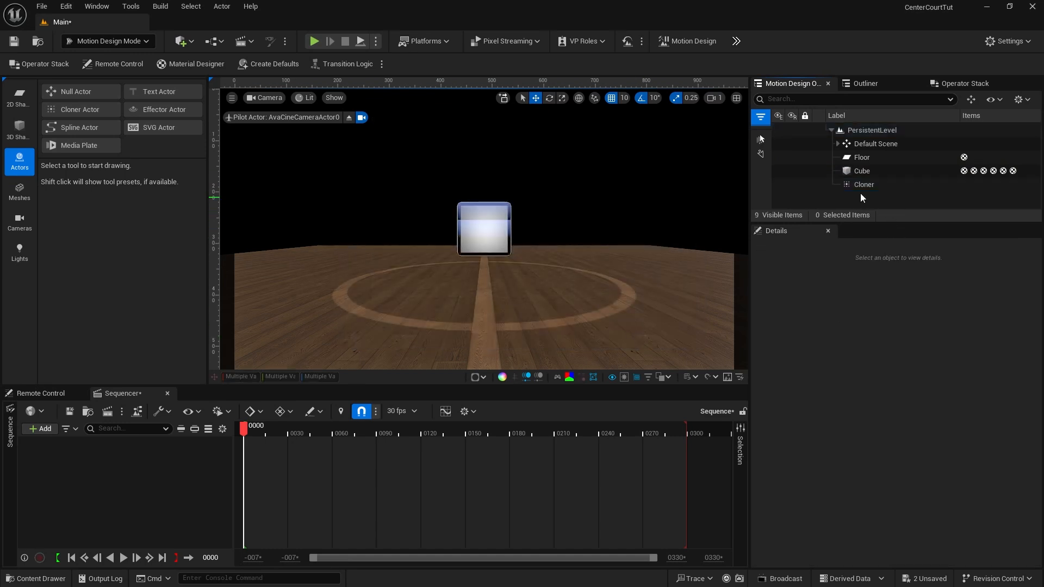
left_click_drag(858, 185, 858, 185)
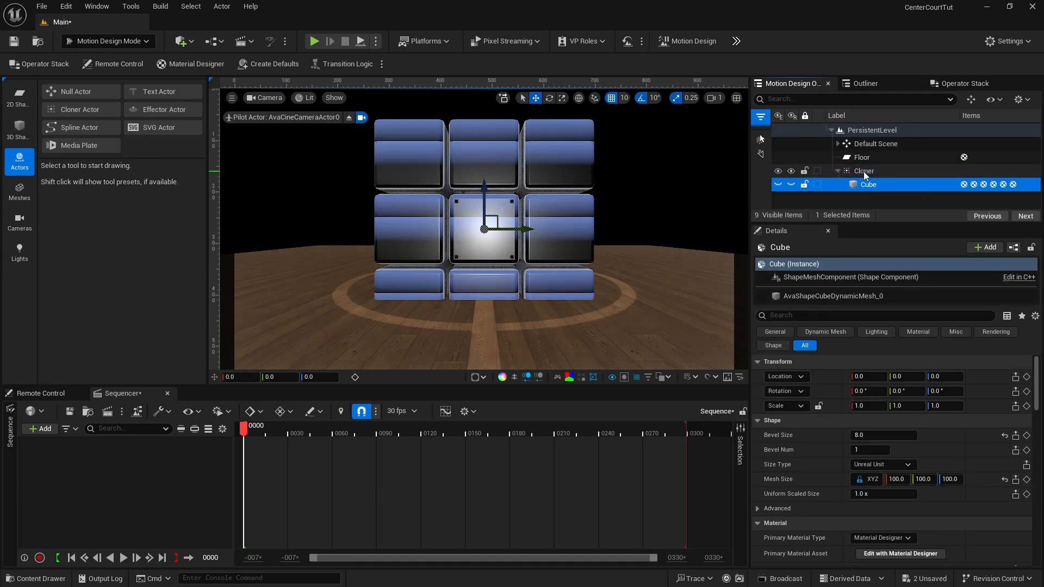
Step: Change the Cloner's layout to Cylinder and set its base count to 35
left_click(864, 171)
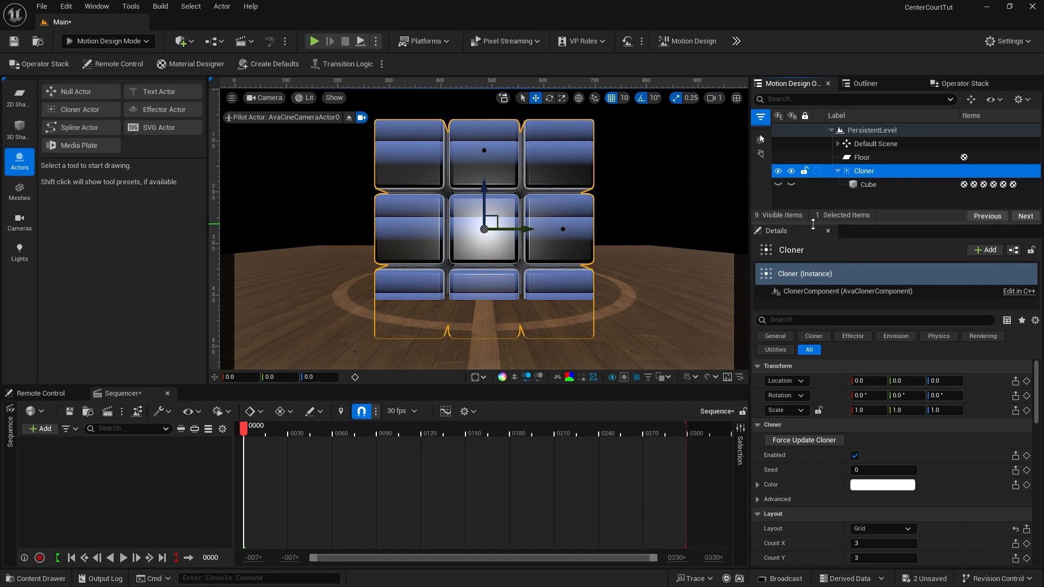
left_click_drag(813, 222, 813, 218)
scroll(862, 405, "down", 4)
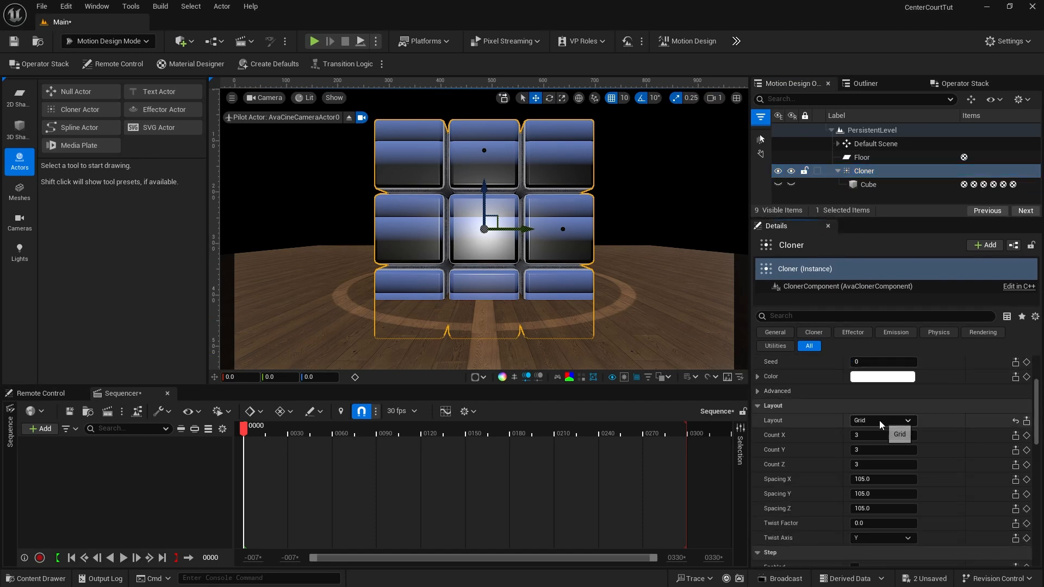
left_click(876, 421)
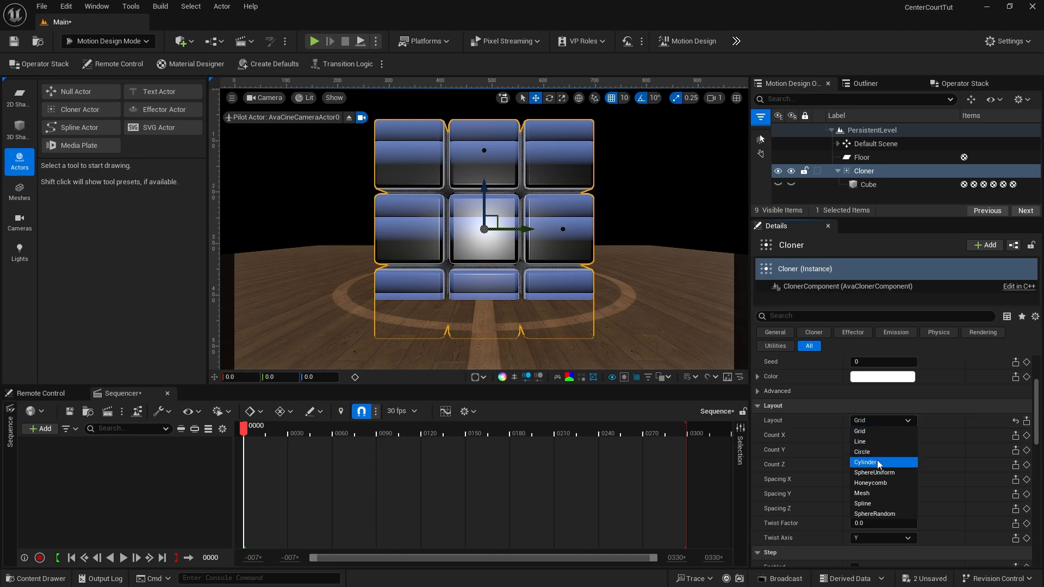
left_click(879, 463)
left_click(867, 437)
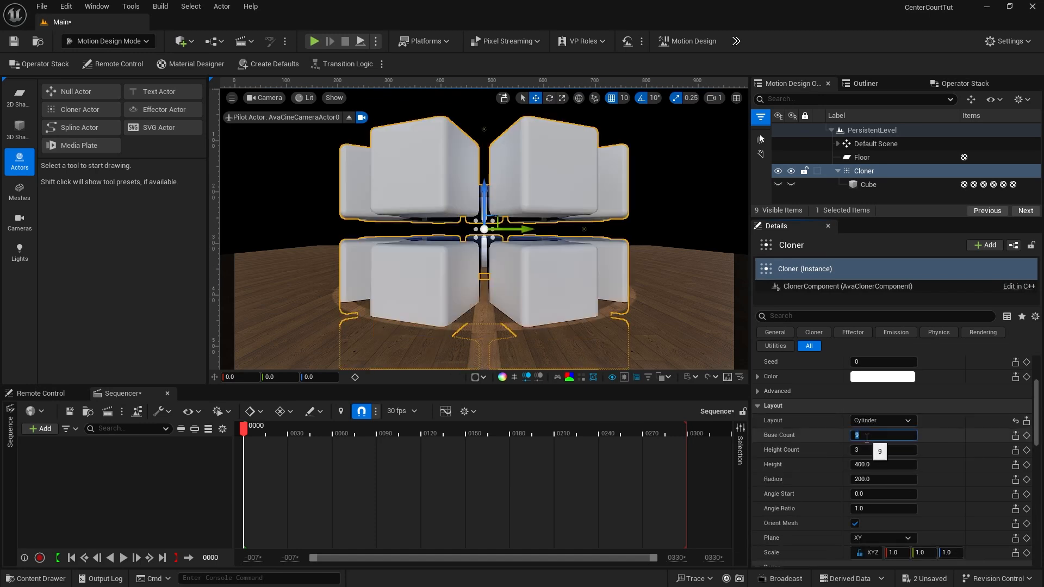
key("Return")
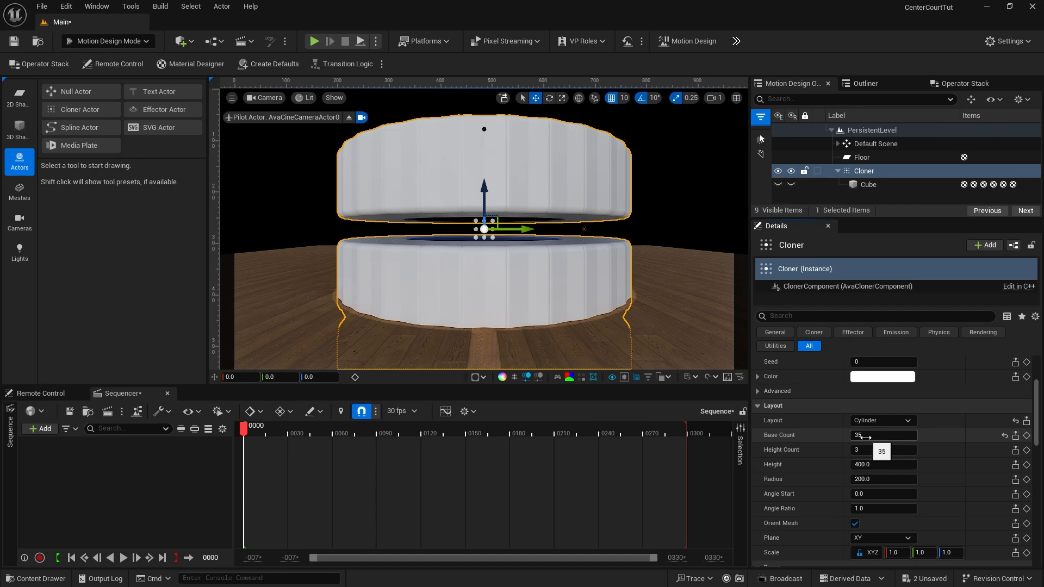
Step: Set the Cloner's cylinder height count to 4, height to 280 and radius to 1020
left_click(852, 451)
type("4")
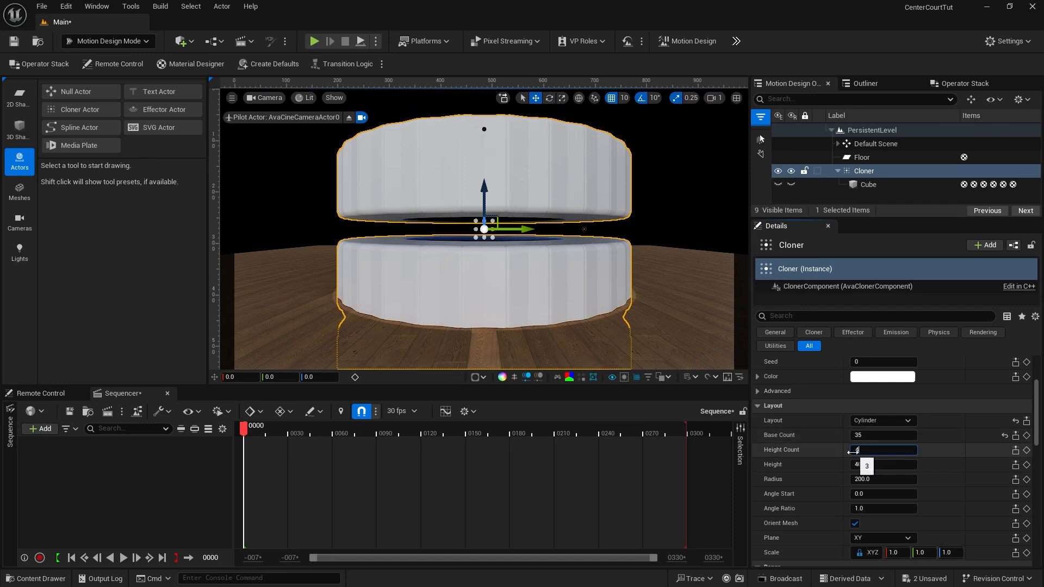
key("Return")
mouse_move(854, 465)
left_mouse_down()
mouse_move(810, 465)
mouse_move(902, 465)
mouse_move(868, 467)
left_mouse_up()
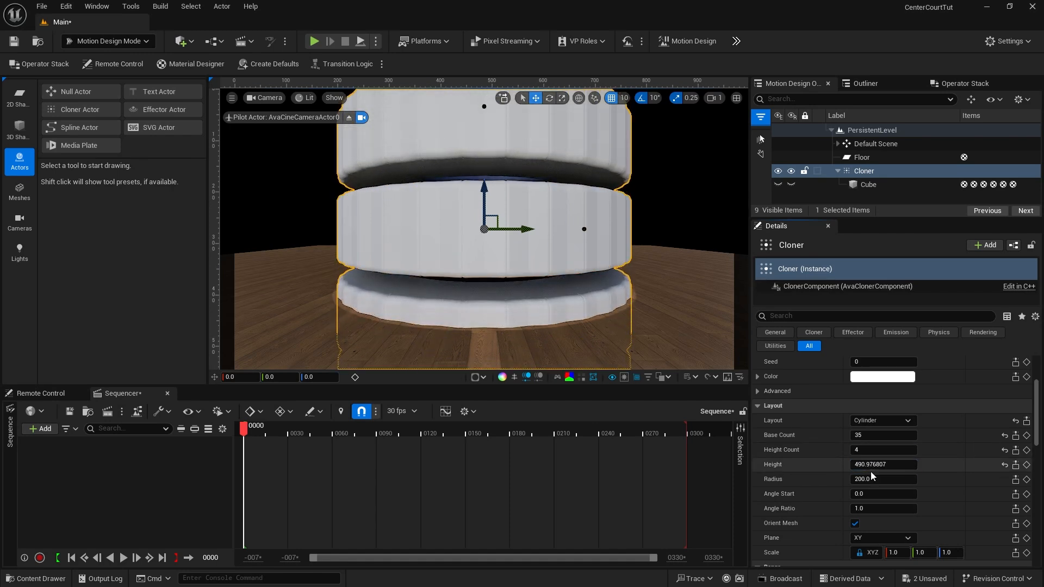
left_click(865, 466)
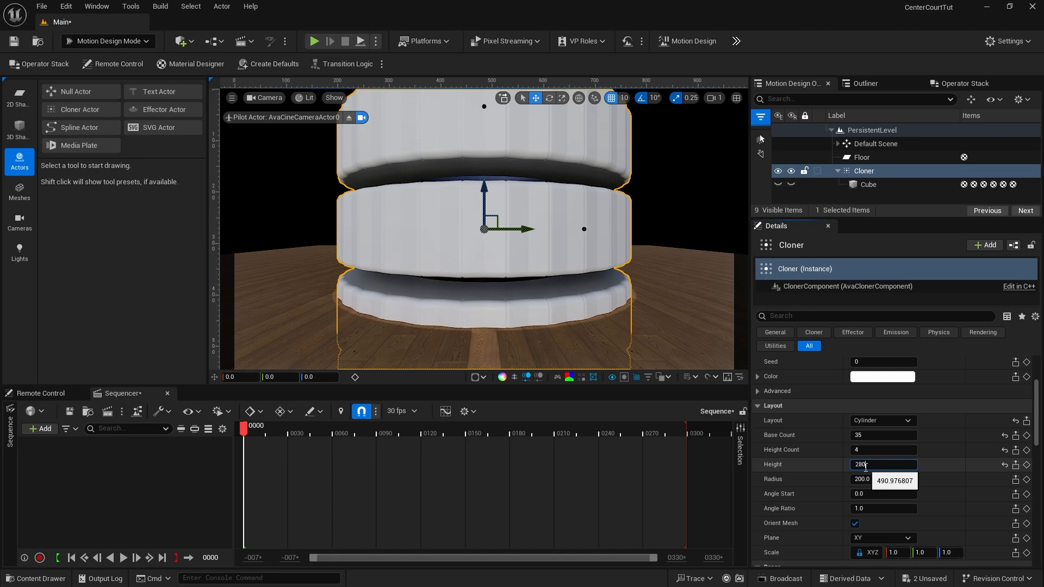
key("Return")
left_click(861, 480)
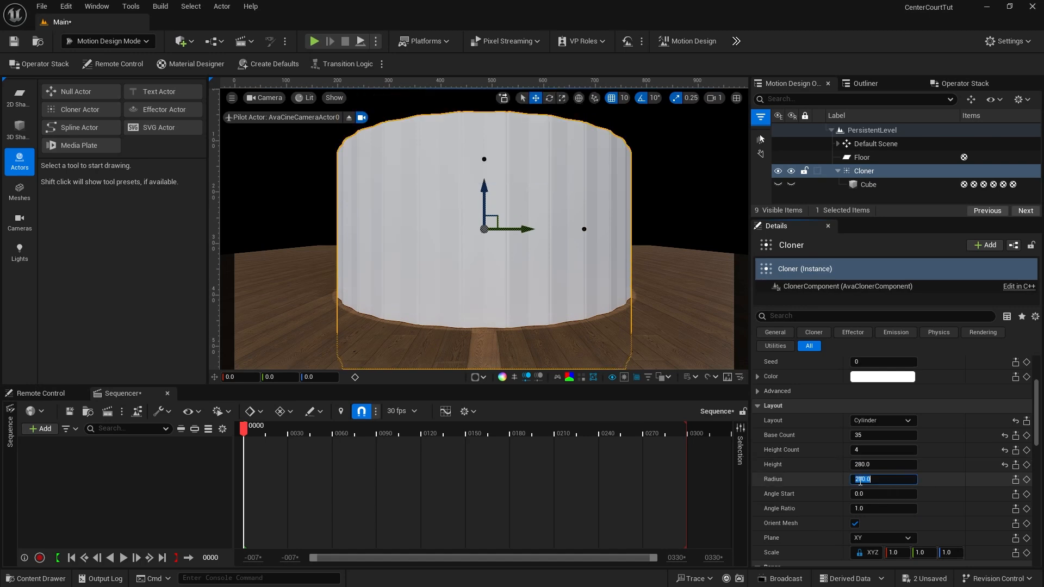
type("1020")
key("Return")
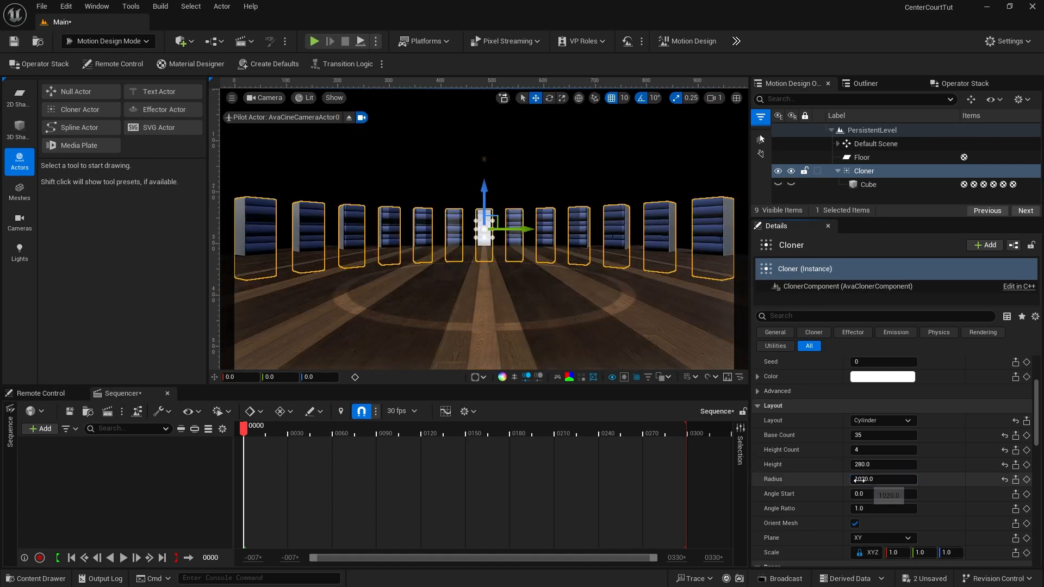
Step: Set the Cloner's angle start to -0.3 and its angle ratio to 0.65
scroll(862, 461, "down", 1)
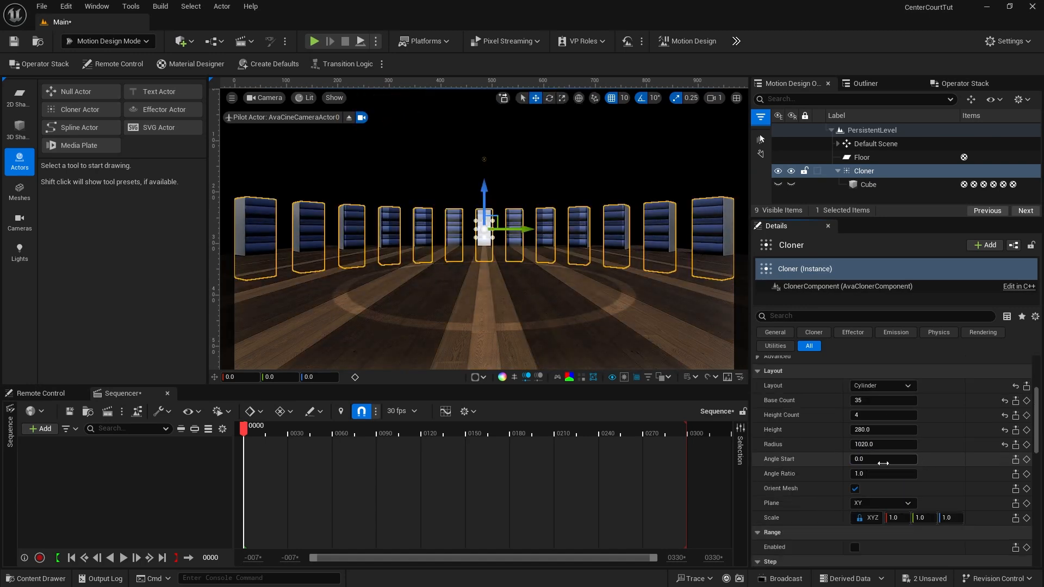
left_click(862, 461)
type("-")
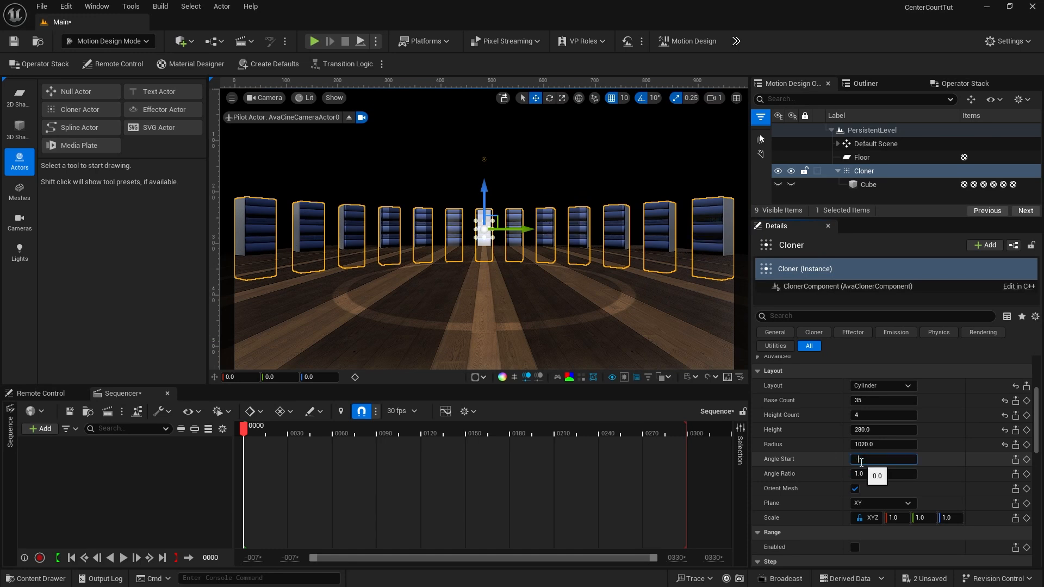
type("0.3")
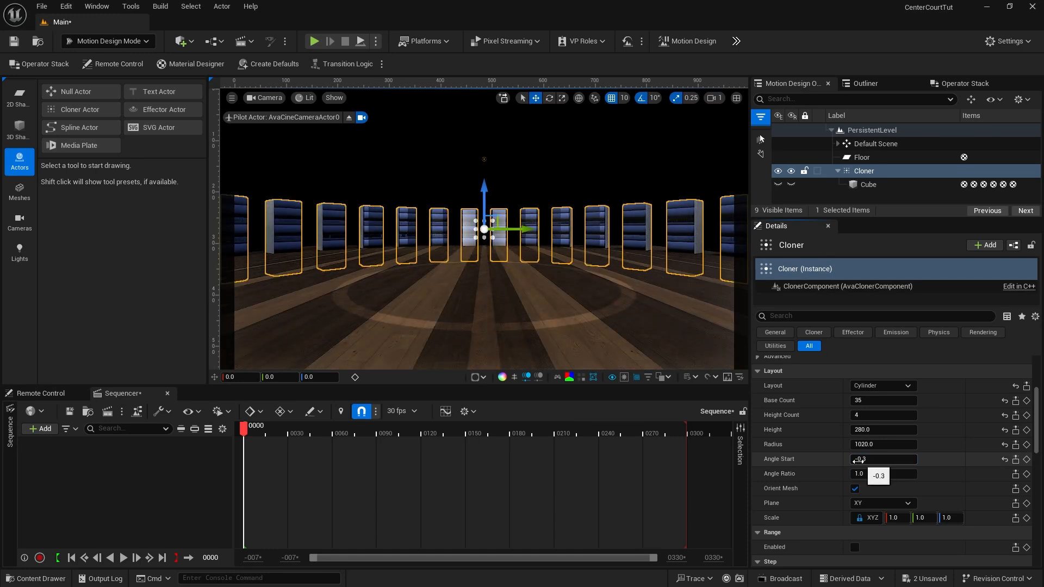
key("Return")
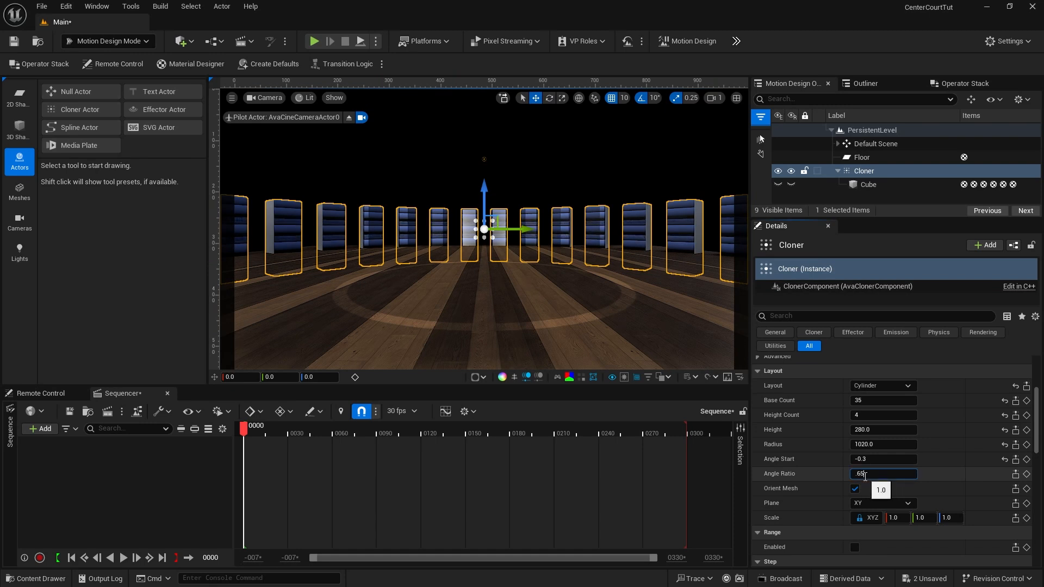
left_click_drag(860, 475, 843, 474)
Step: Enable the Cloner's Step option, set its X position step to 2.25 and add a Z position step to spread the rows vertically
scroll(986, 460, "down", 5)
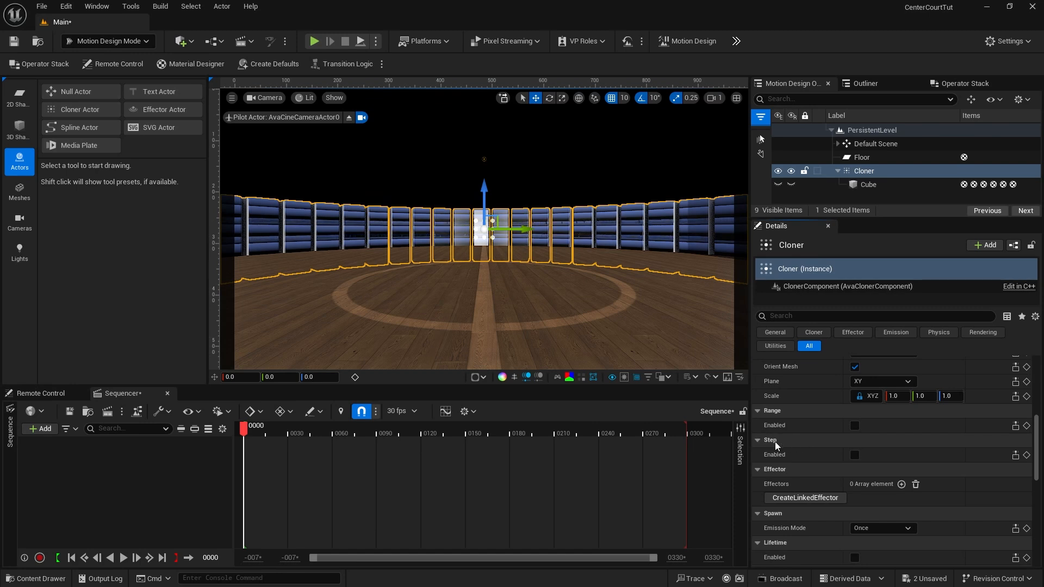
left_click(855, 456)
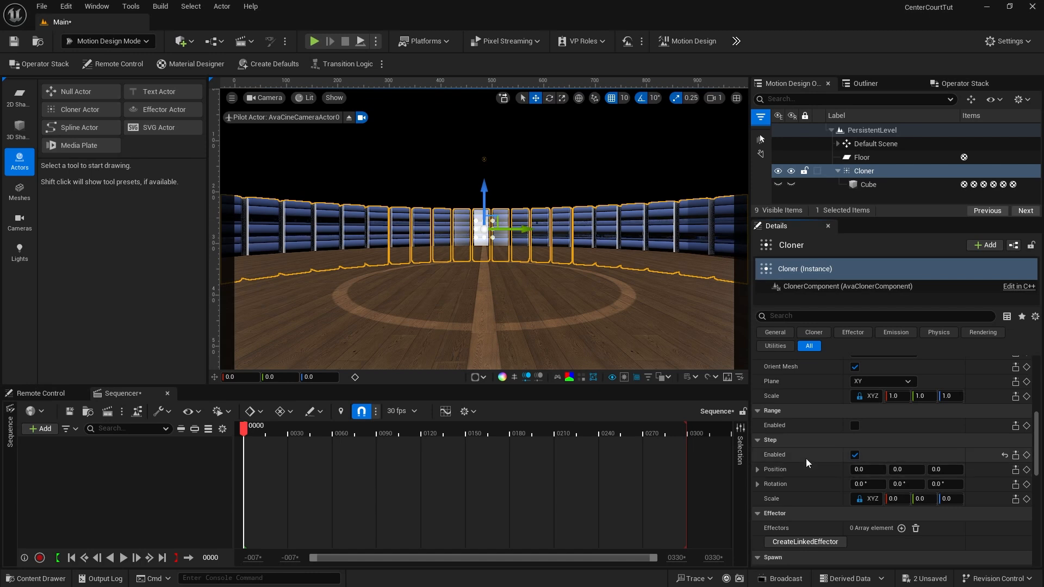
left_click(859, 469)
type("2.25")
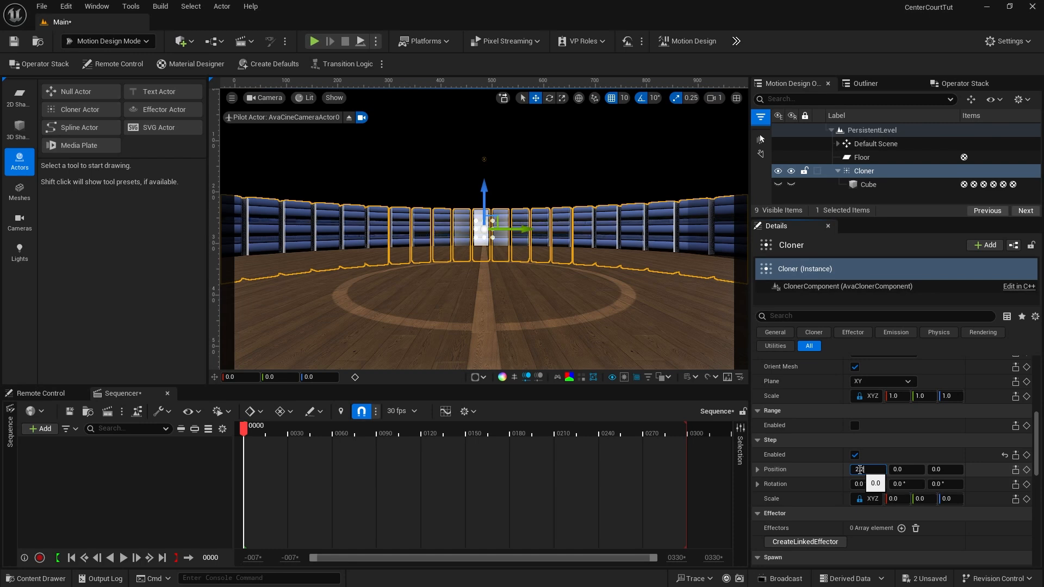
key("Return")
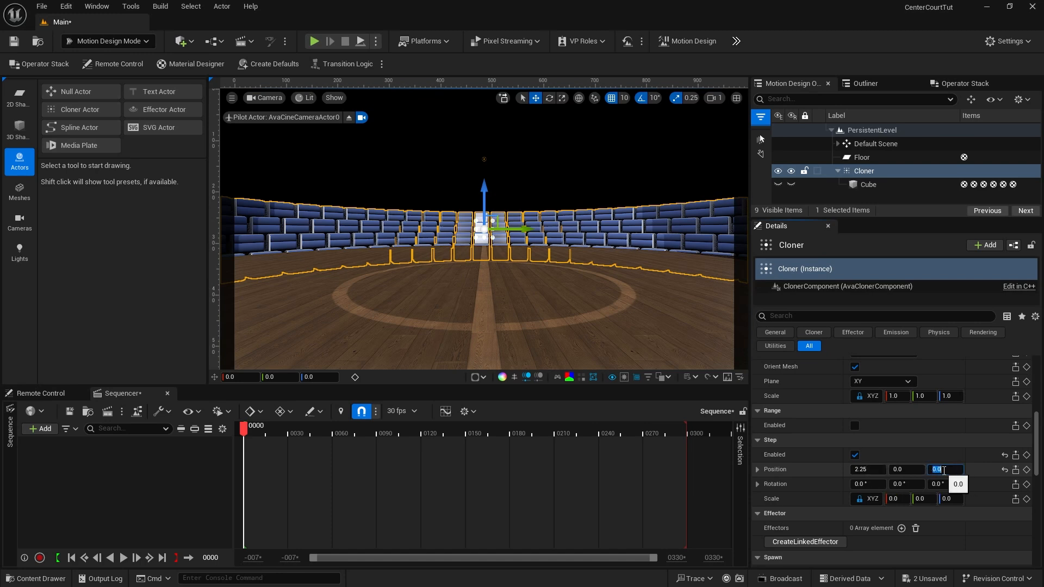
left_click(949, 469)
key("Return")
Step: Raise the Cloner along Z so the lowest bleacher row rests on the court floor, and deselect it
scroll(950, 471, "up", 5)
mouse_move(941, 378)
left_mouse_down()
mouse_move(902, 378)
mouse_move(950, 378)
left_mouse_up()
key("Escape")
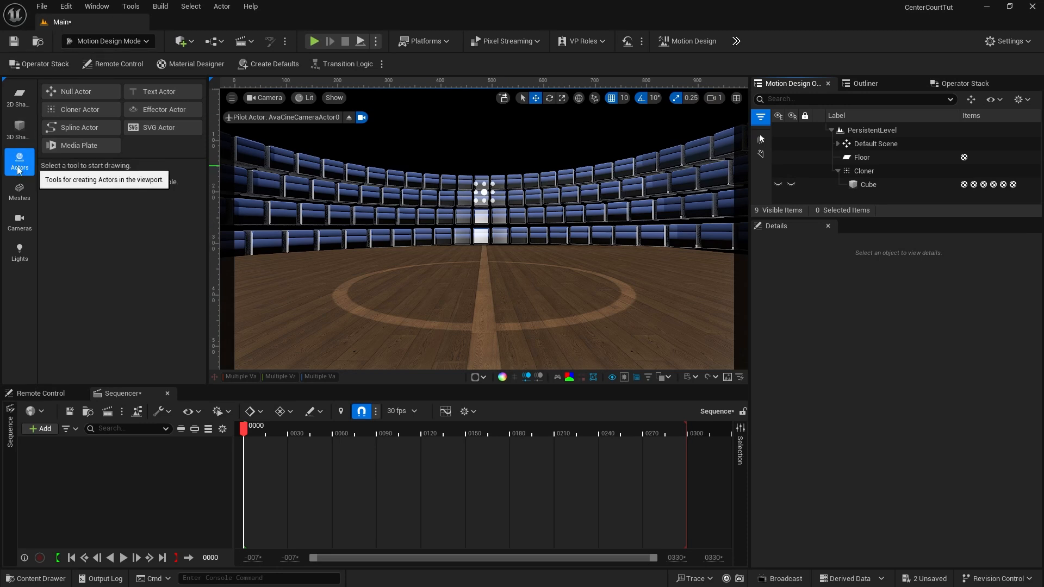
Step: Add a Text actor to the scene and set its Motion Design font to Impact
left_click(157, 91)
left_click(158, 91)
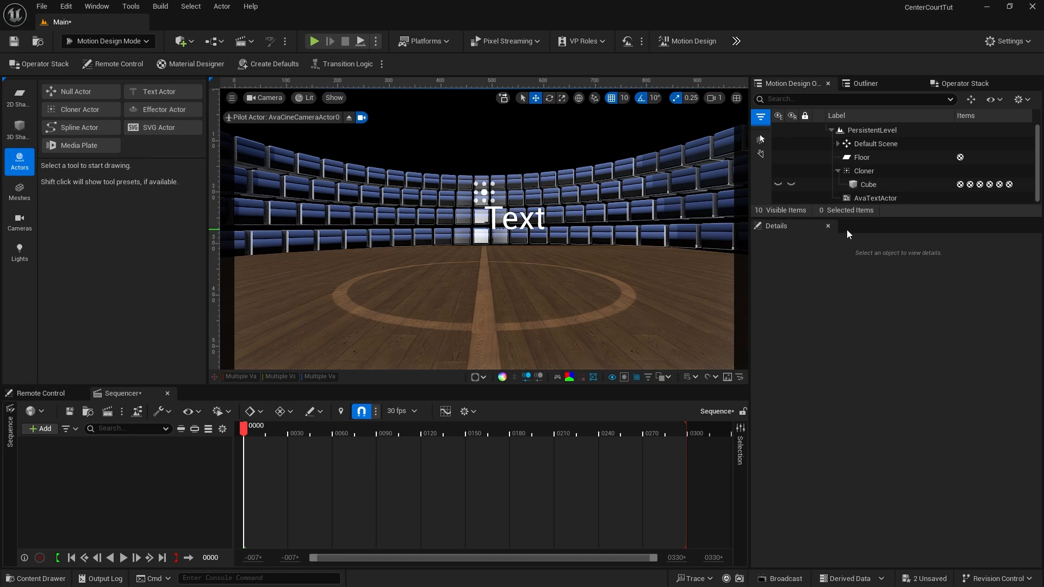
left_click(863, 197)
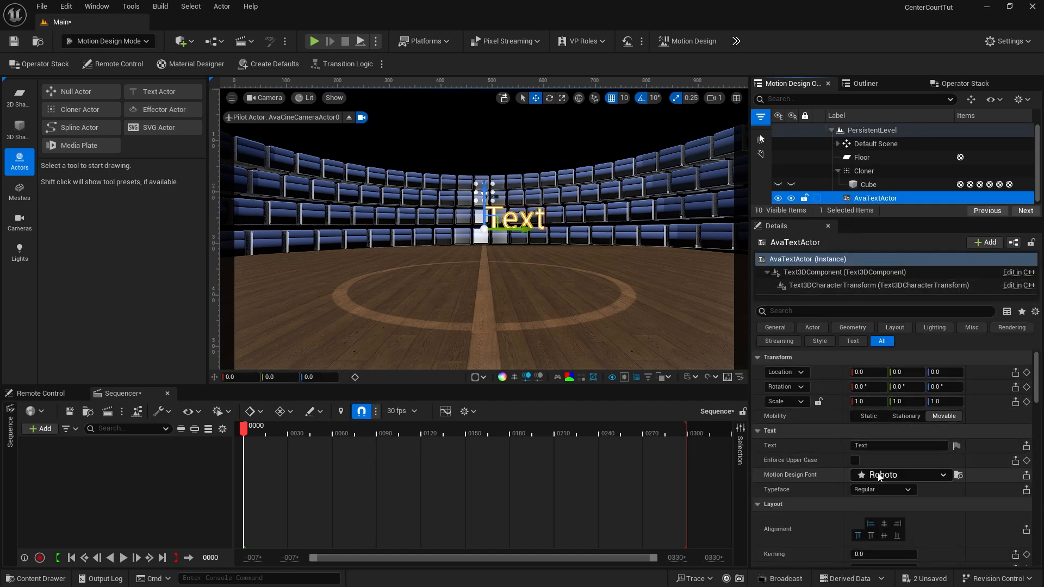
left_click(900, 474)
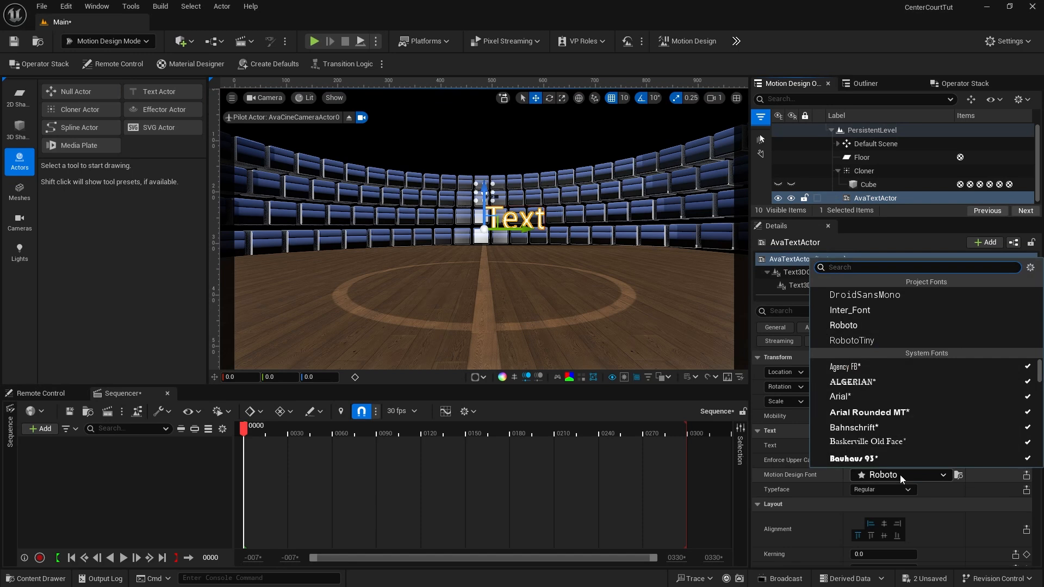
scroll(898, 399, "down", 3)
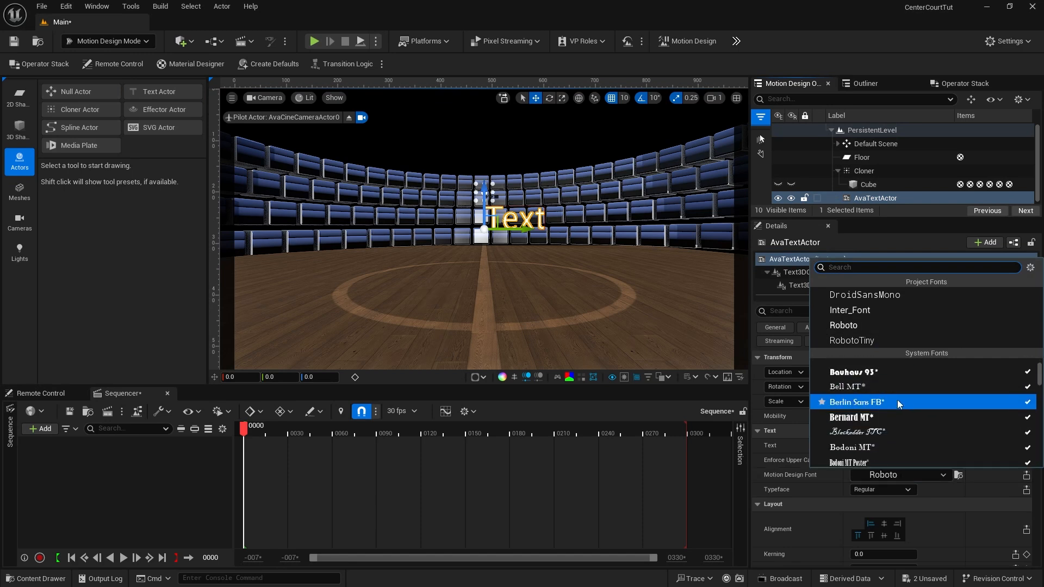
left_click(897, 402)
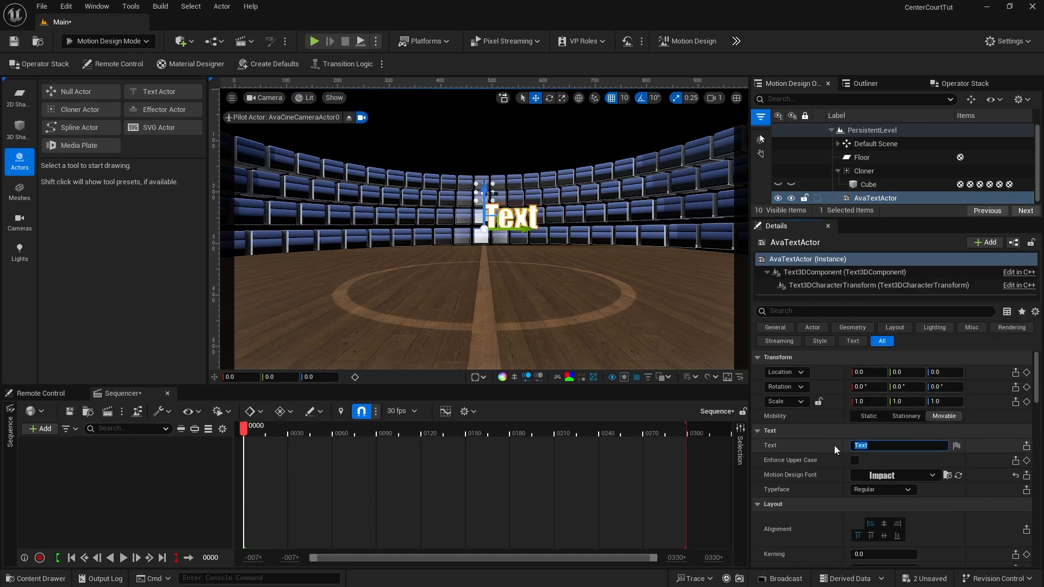
Step: Change the actor's text to "Center court" on two lines and enforce upper case
type("Center")
key("shift+Return")
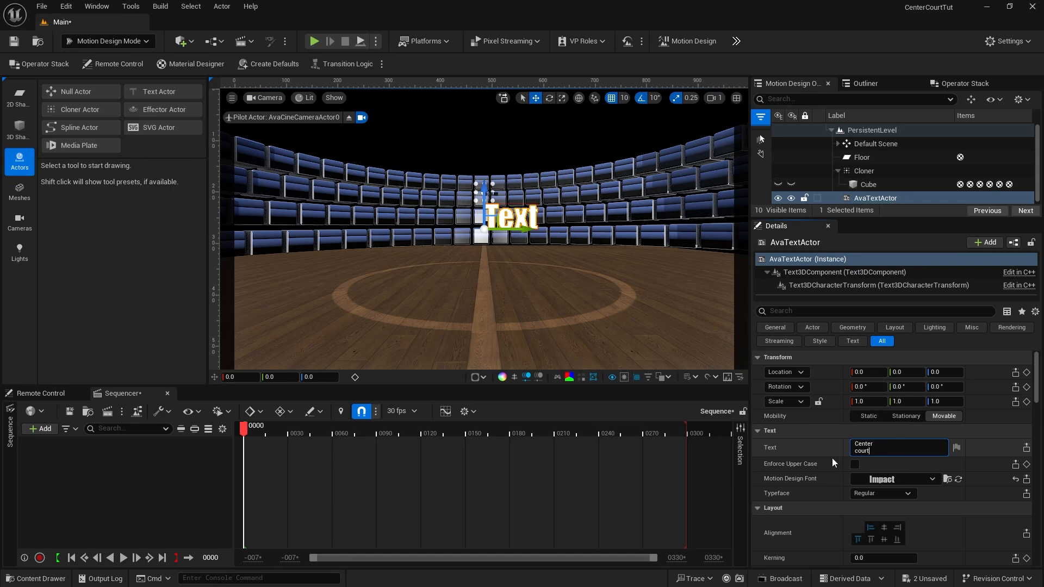
left_click(854, 465)
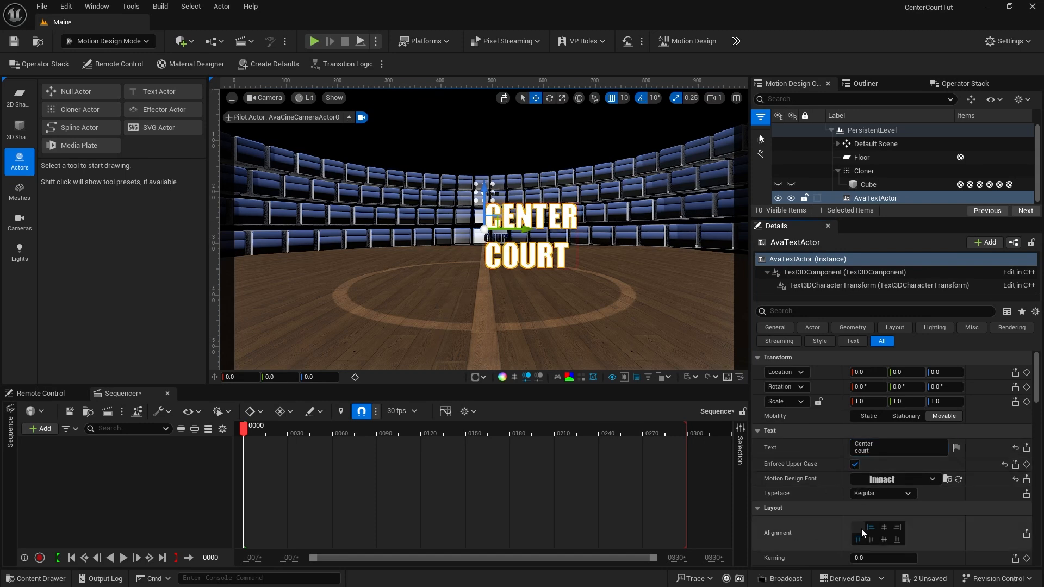
Step: Center the text's alignment horizontally and vertically, and set its line spacing to -22
left_click(883, 528)
left_click(883, 540)
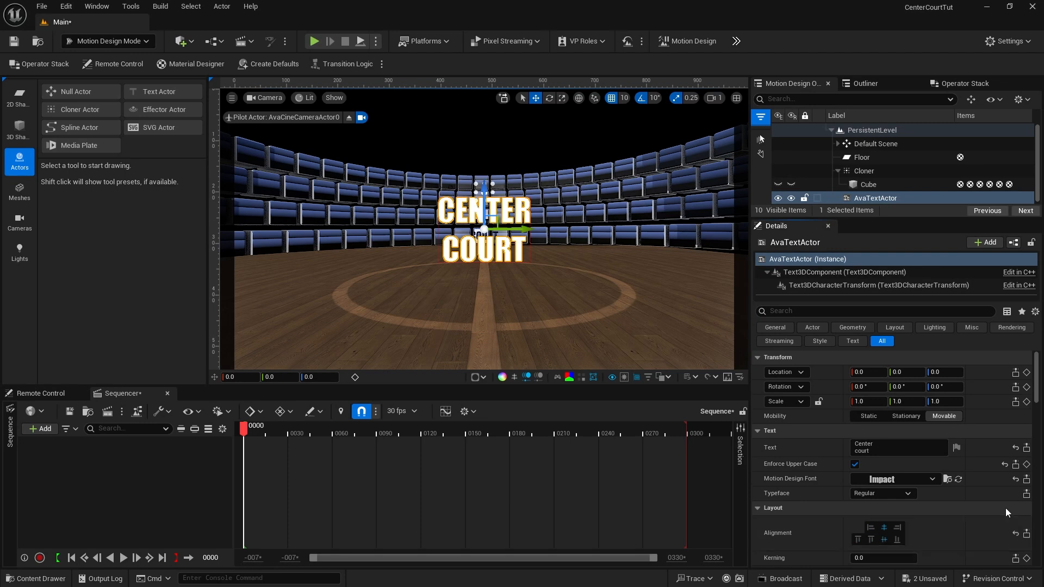
scroll(1003, 495, "down", 3)
scroll(1001, 487, "down", 1)
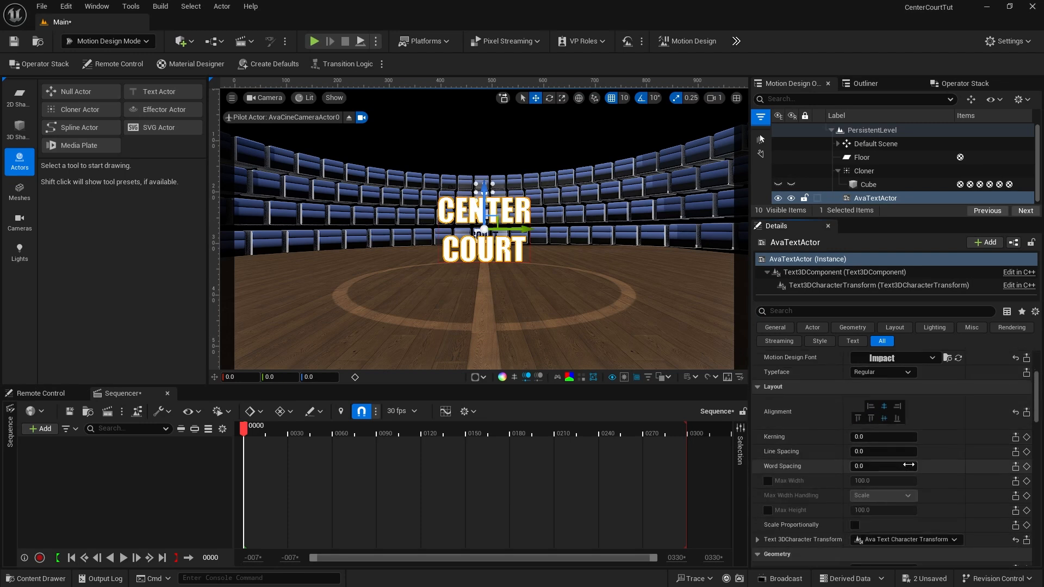
left_click(865, 452)
key("Return")
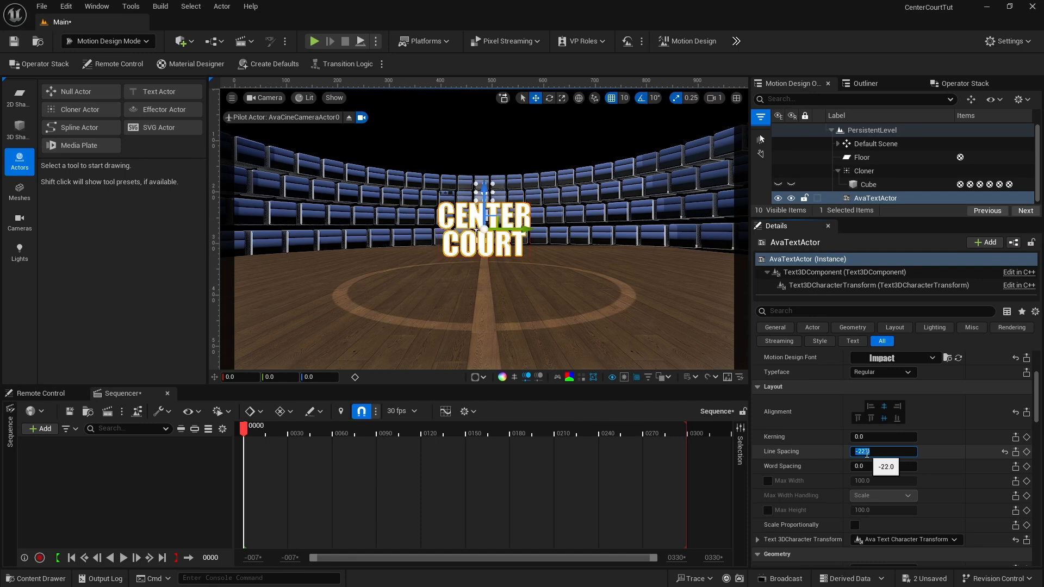
Step: Set the text's Extrude to 30 and its Bevel to 1.5
scroll(936, 449, "down", 4)
scroll(935, 449, "down", 1)
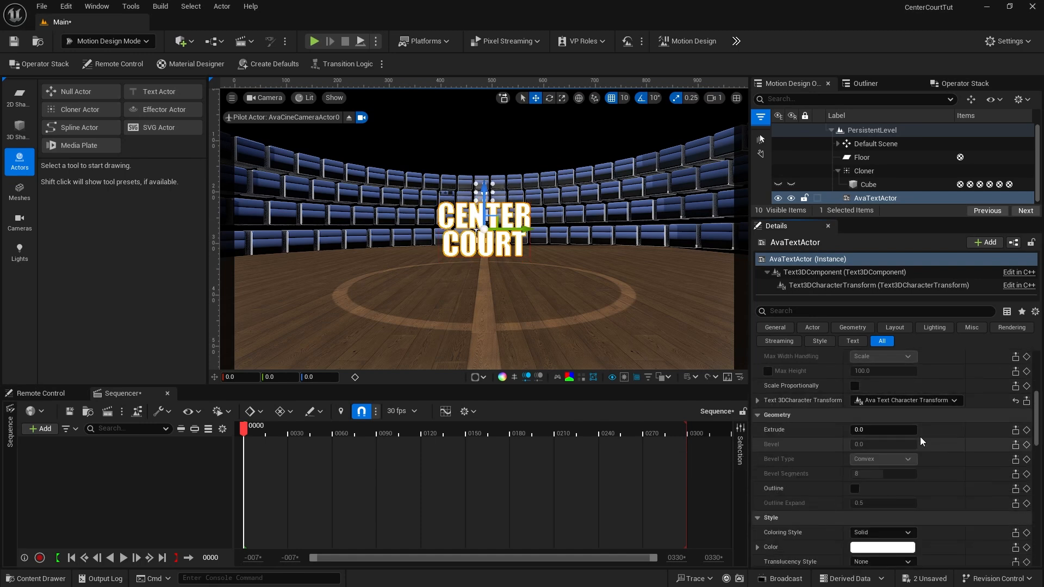
left_click(864, 431)
type("3")
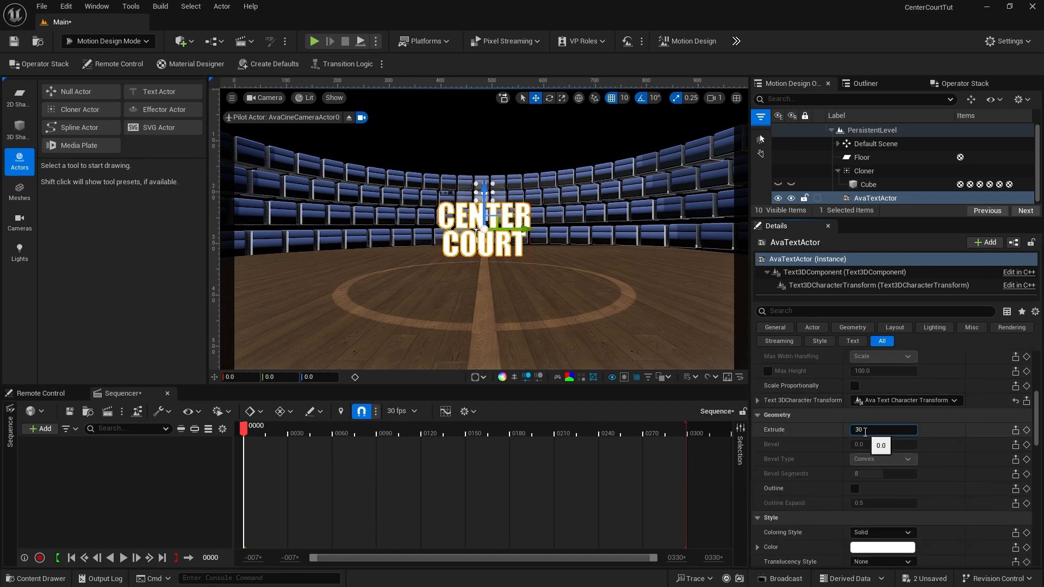
left_click(860, 444)
type("1.5")
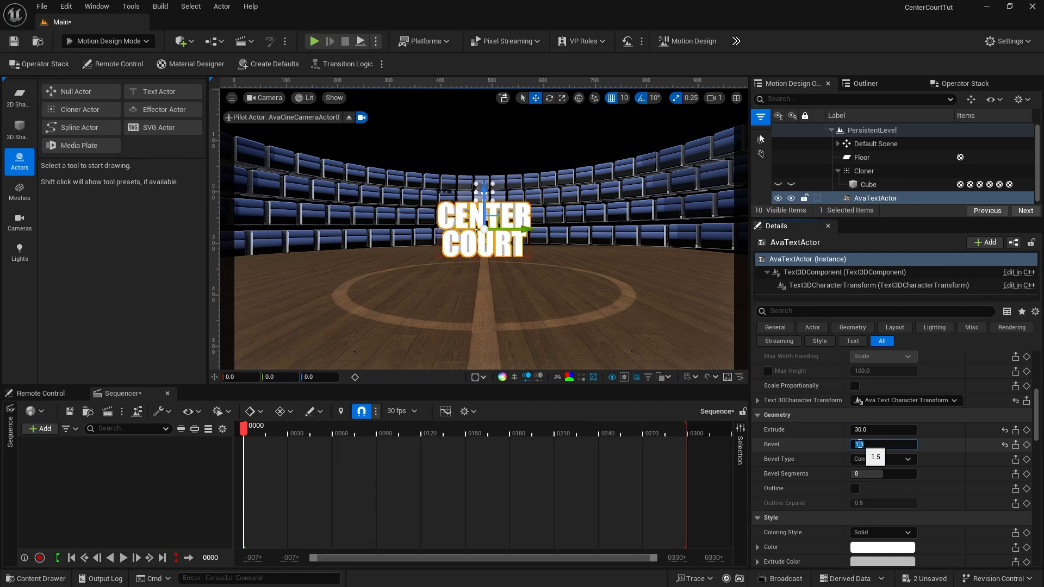
key("Return")
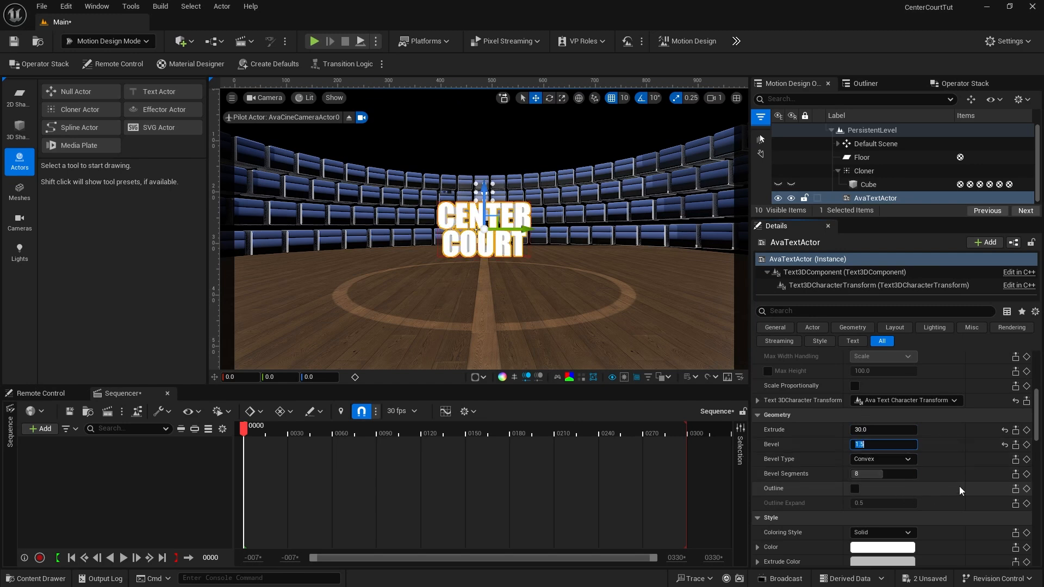
Step: Scale the text actor uniformly to 2.0
scroll(975, 448, "up", 8)
scroll(976, 448, "up", 2)
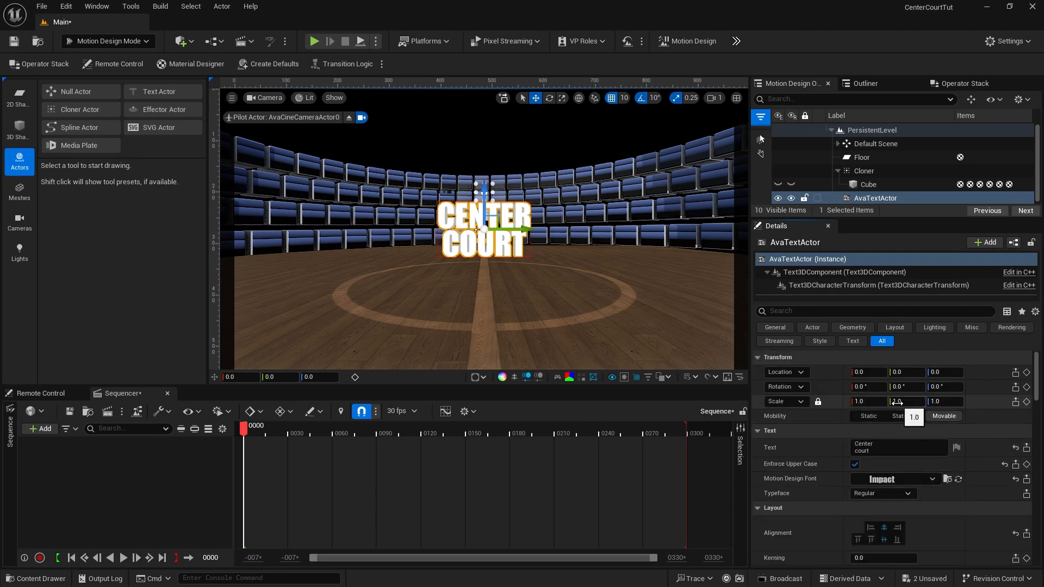
left_click(897, 402)
key("Return")
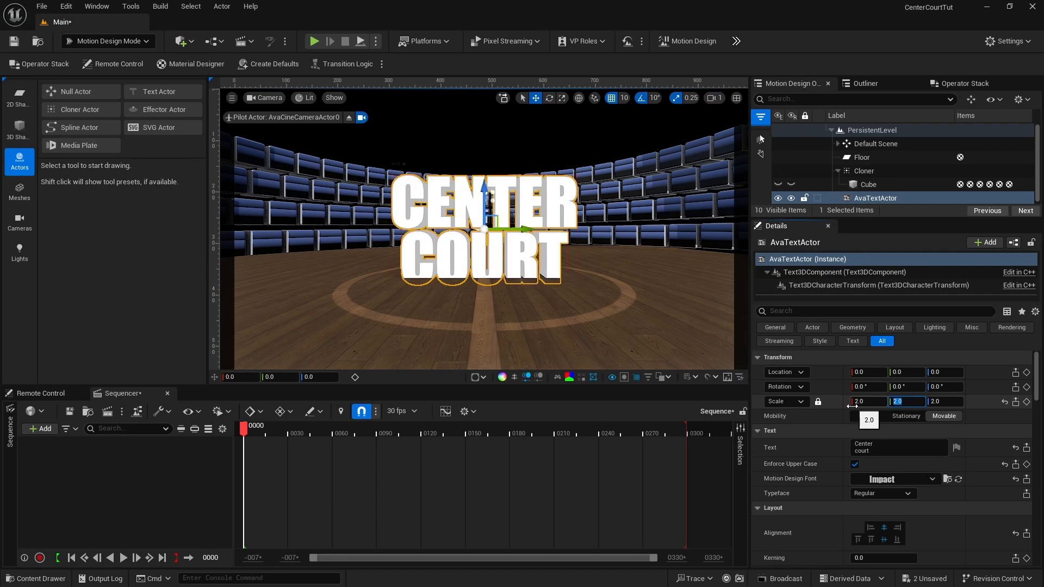
Step: Raise the text actor above the court floor by setting its Z location to 18
left_click(945, 372)
type("17")
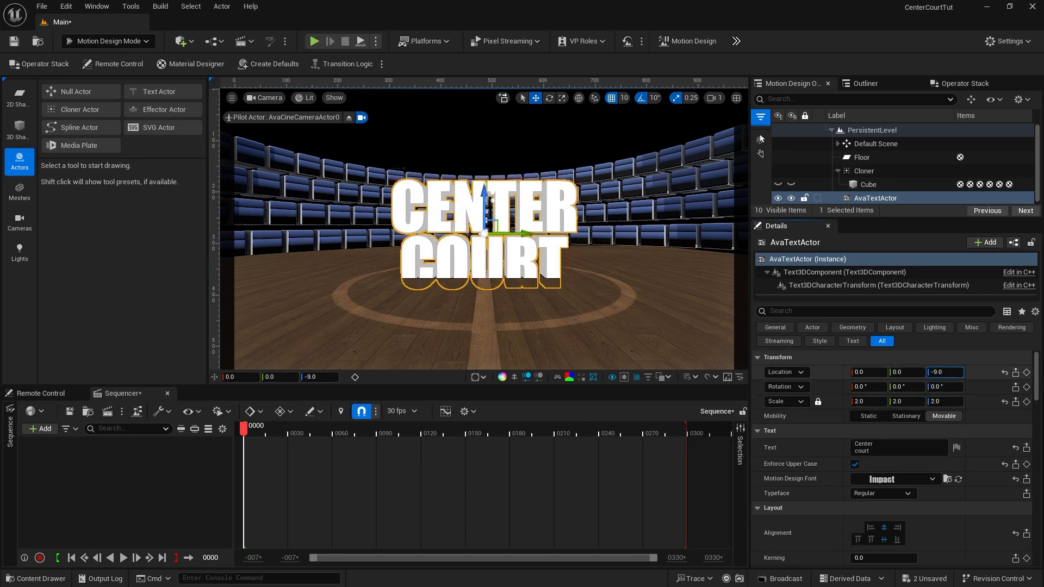
key("Return")
left_click_drag(944, 372, 947, 372)
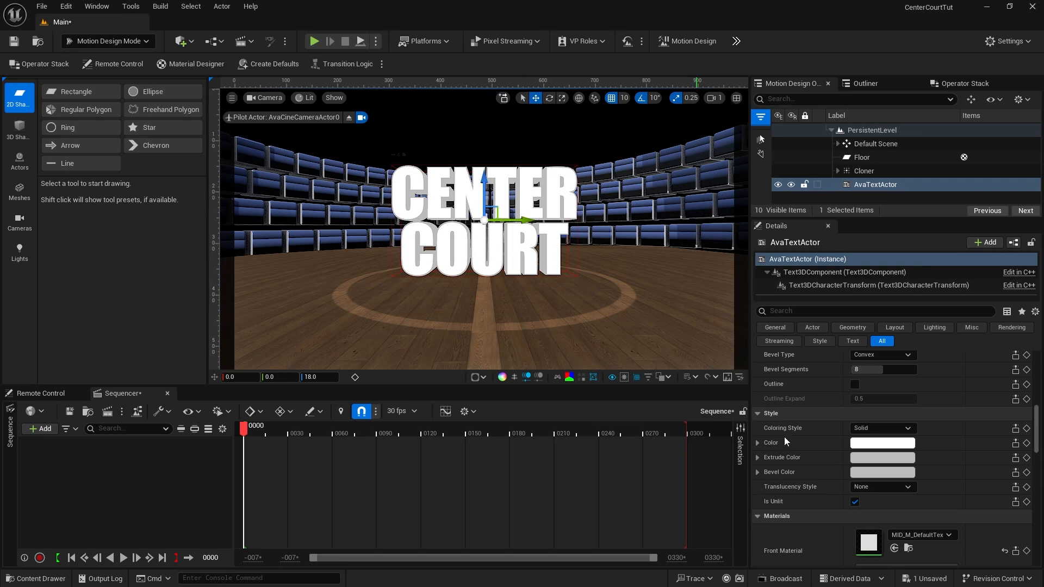
Step: Create a new PBR material with Material Designer for the text's Front Material
scroll(962, 435, "down", 2)
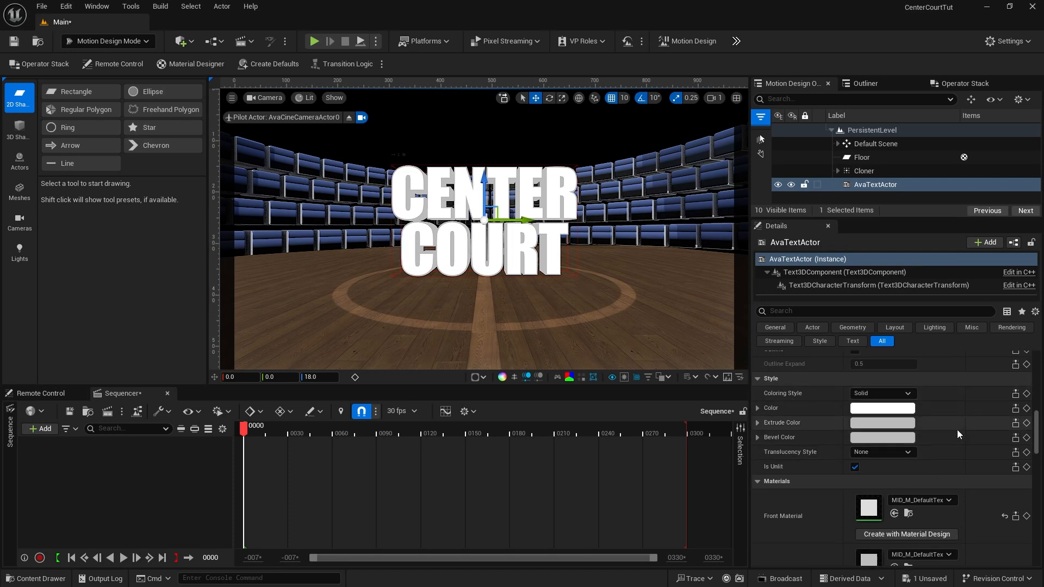
scroll(958, 435, "down", 4)
scroll(941, 409, "up", 4)
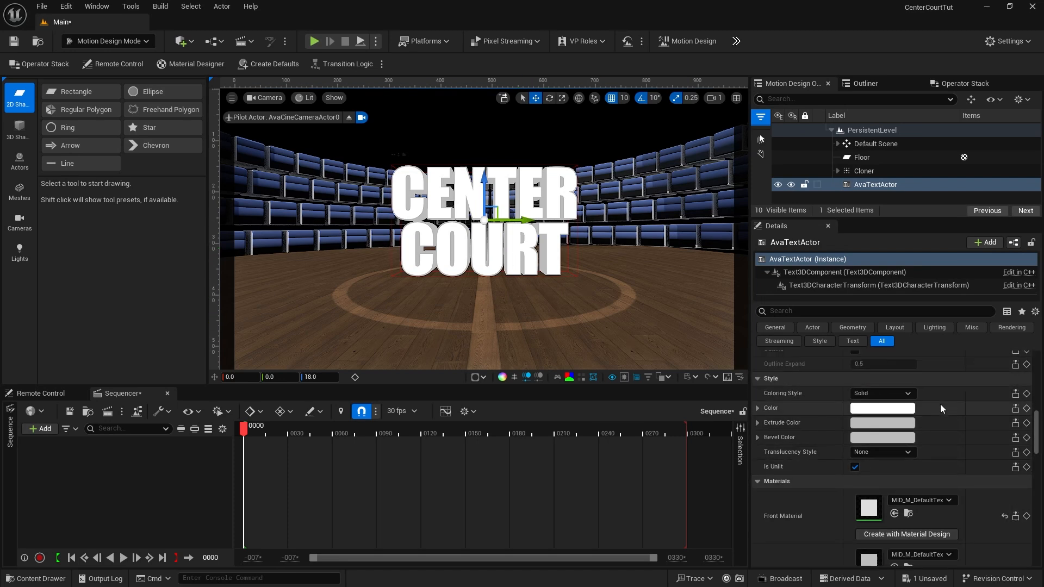
scroll(941, 408, "down", 5)
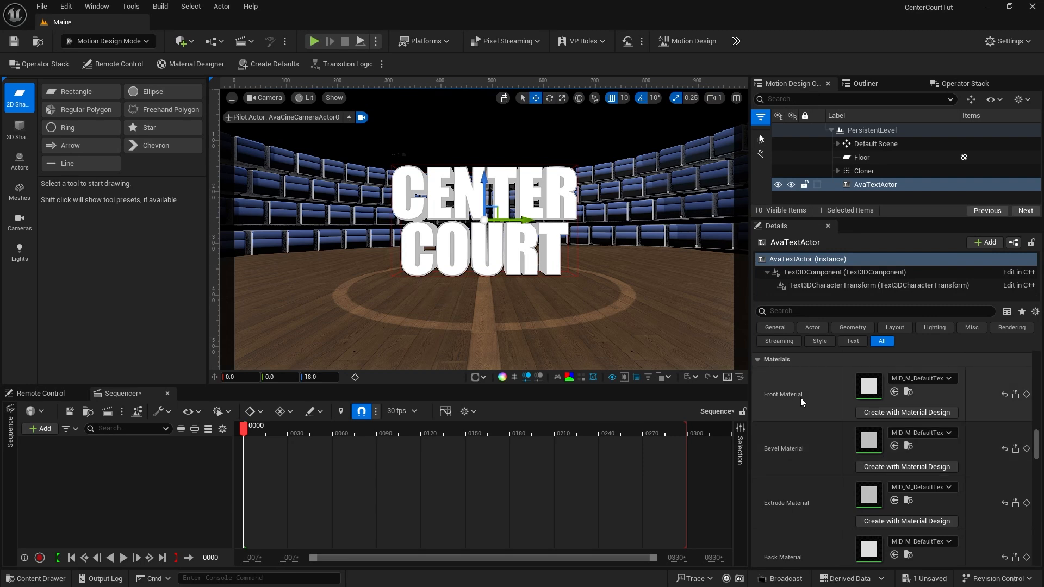
left_click(916, 411)
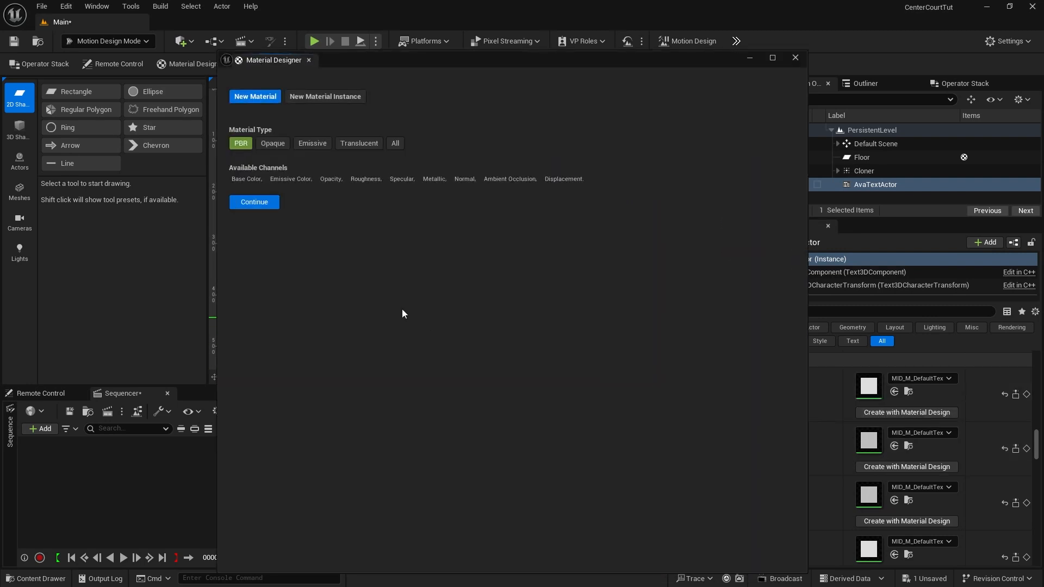
left_click(263, 204)
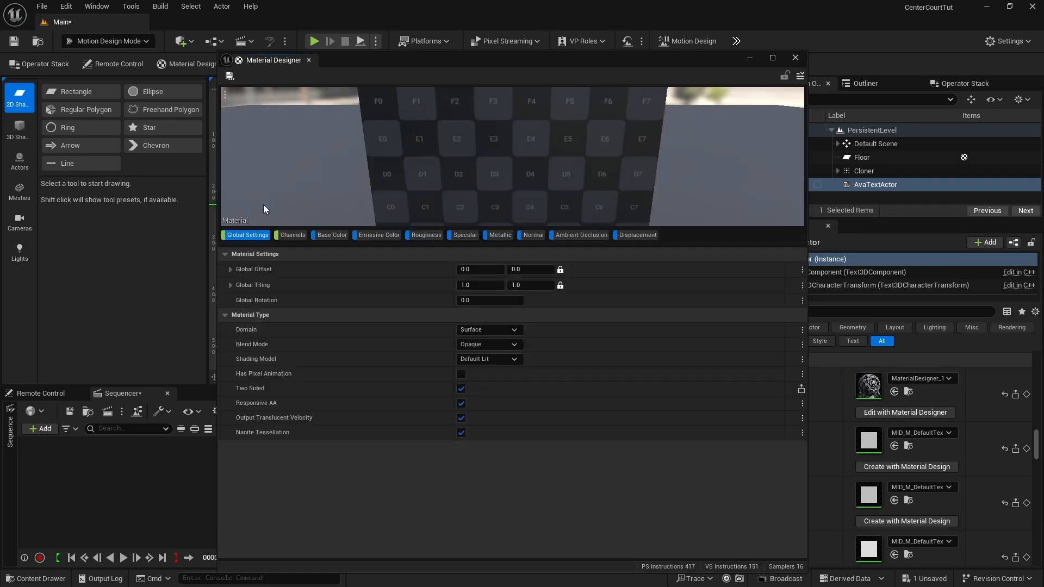
Step: Change the Base Color layer's source to Solid Color and make it orange
left_click(331, 236)
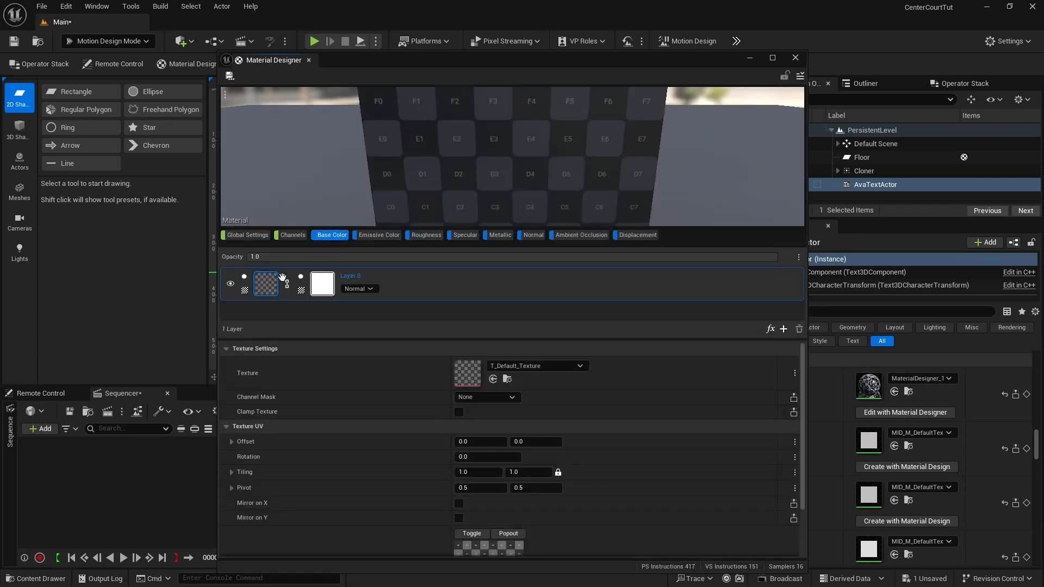
left_click(245, 292)
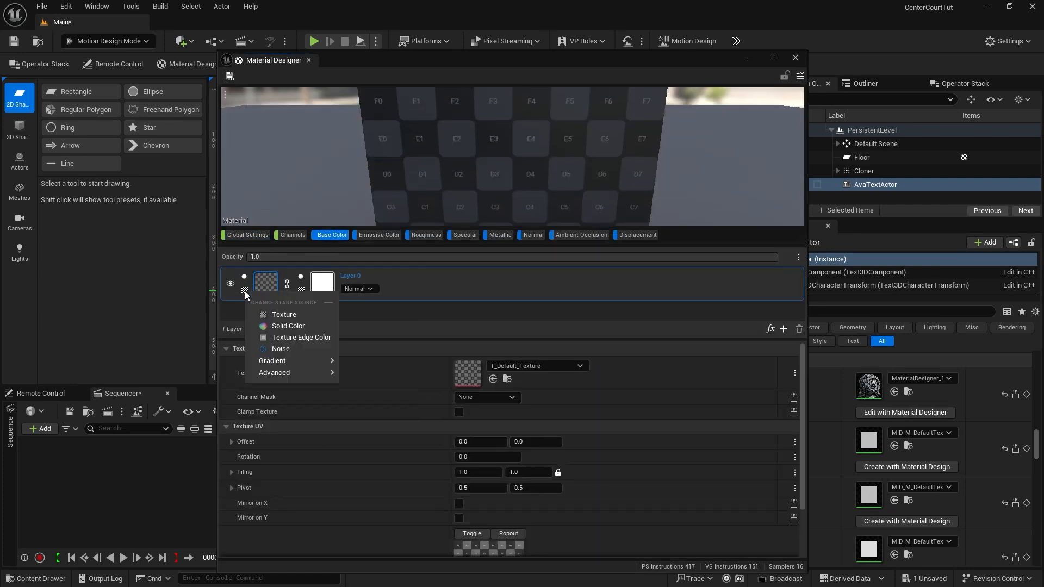
left_click(283, 326)
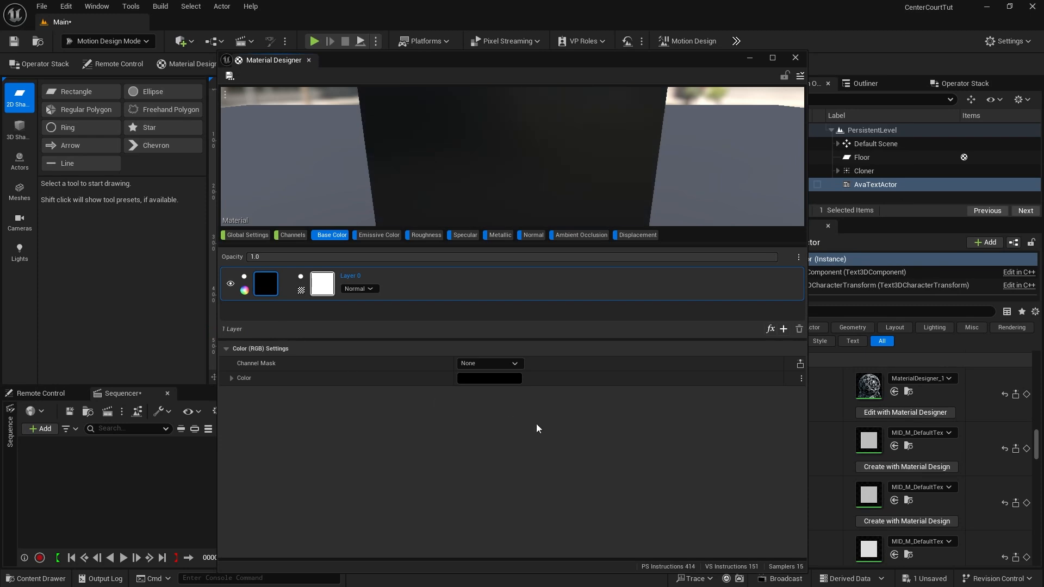
left_click(492, 377)
left_click(631, 522)
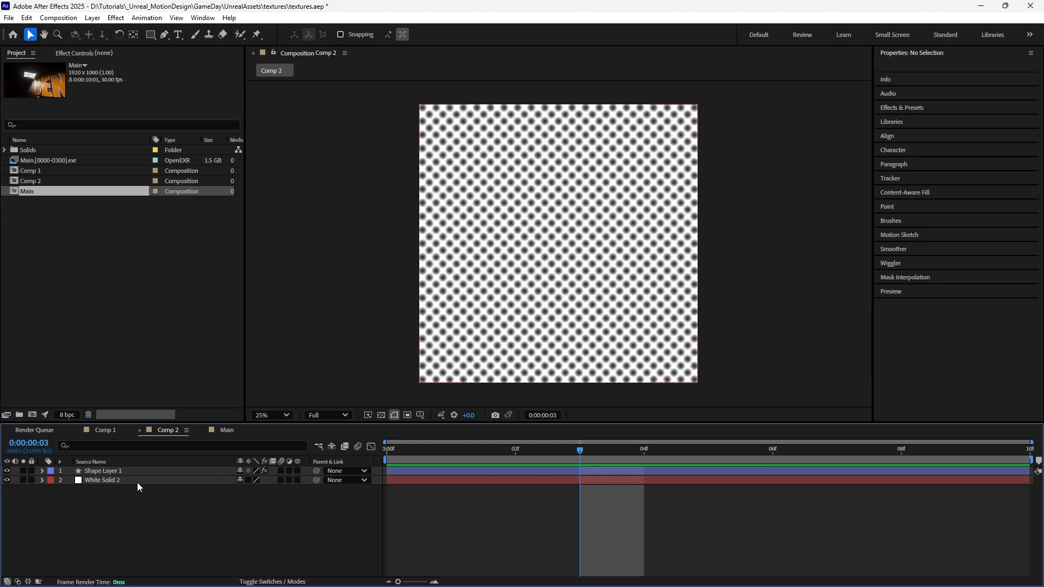
Step: In After Effects, examine the White Solid 2 and Shape Layer 1 layers that form the dot texture in Comp 2
left_click(96, 481)
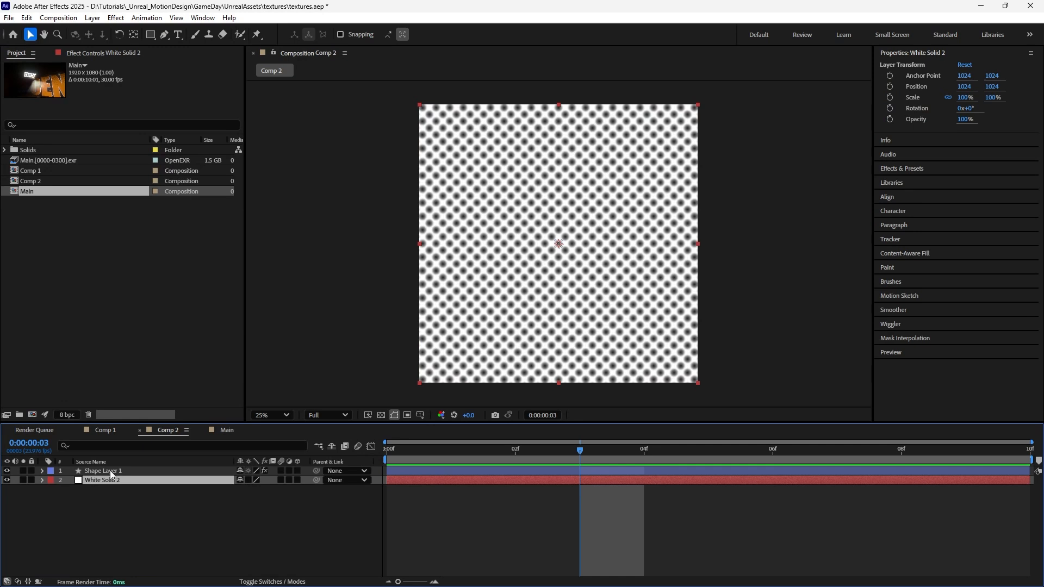
left_click(111, 472)
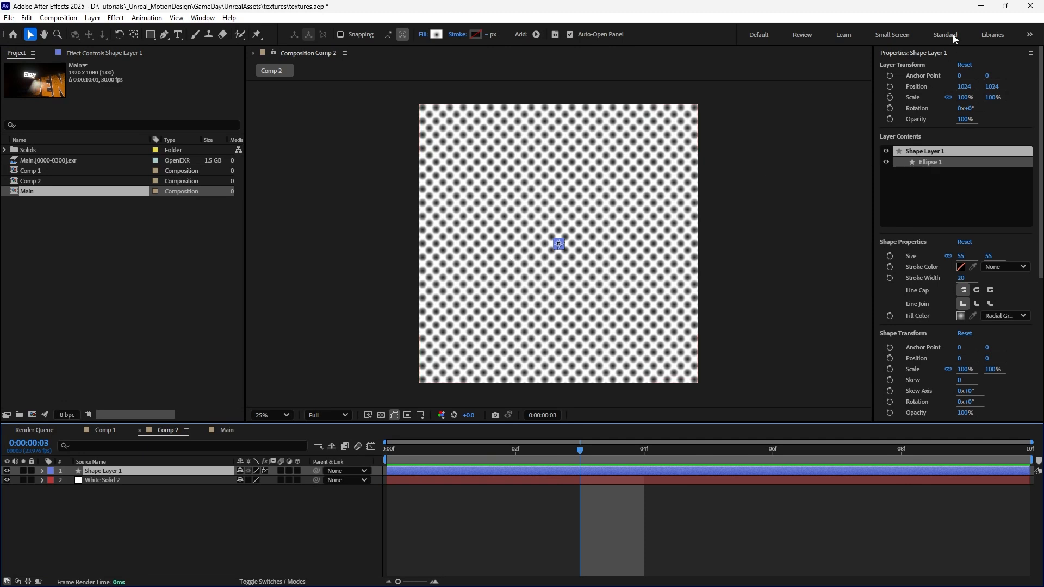
left_click(980, 6)
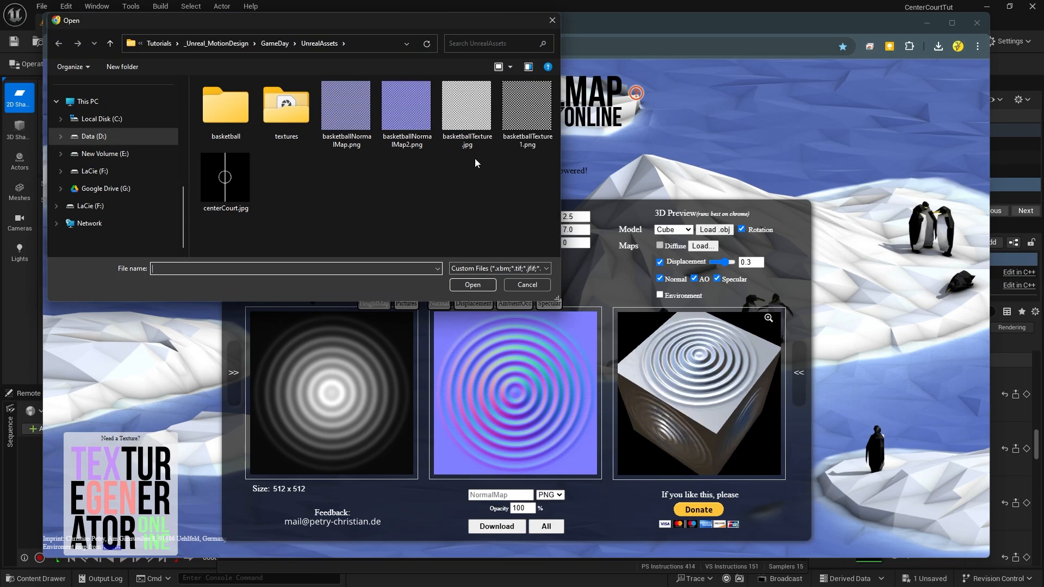
Step: In NormalMap-Online, load basketballTexture1.png as the height map, download the generated normal map, and close the browser
double_click(529, 117)
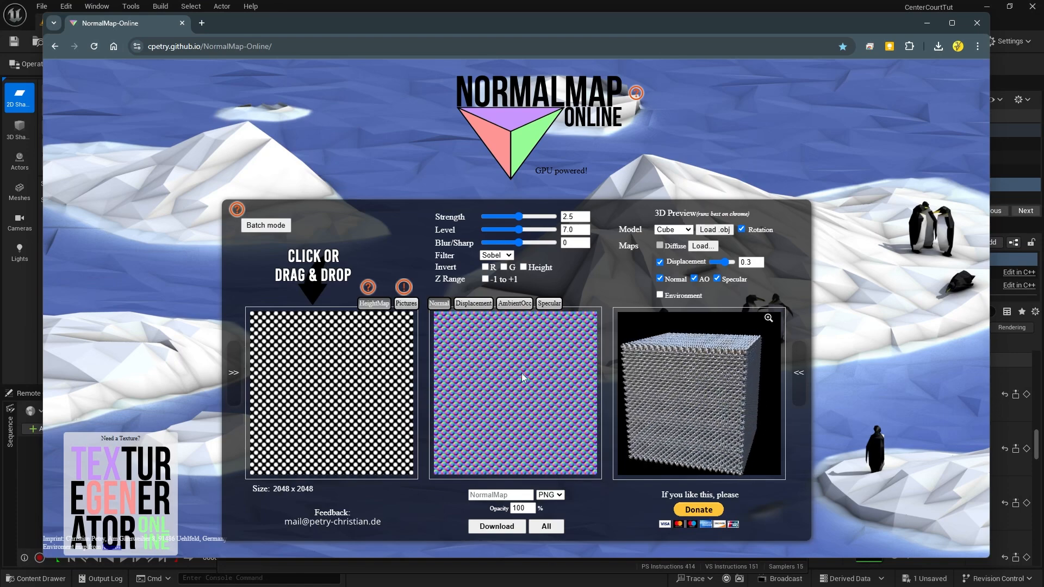
left_click(497, 527)
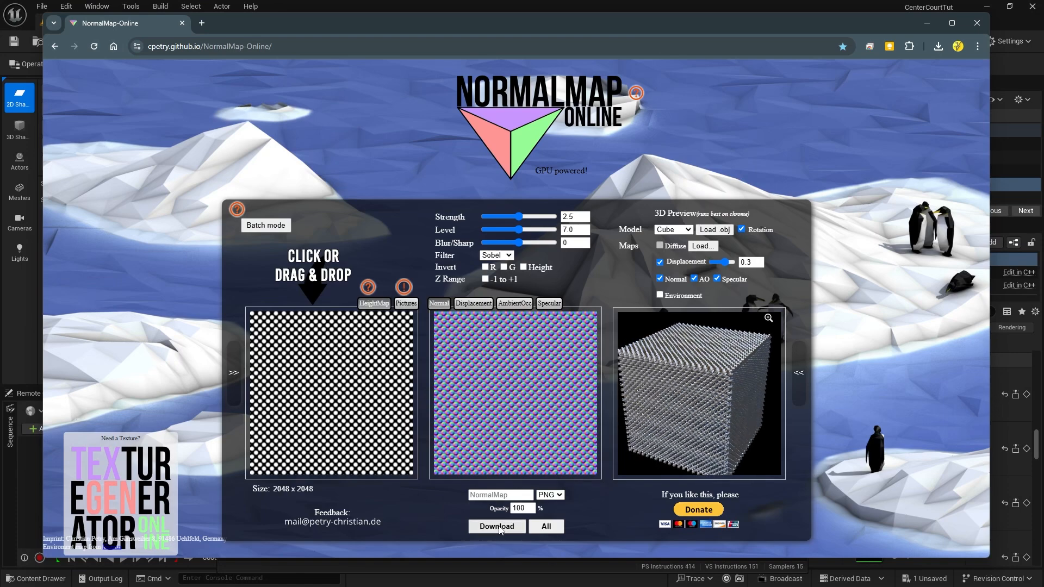
key("Return")
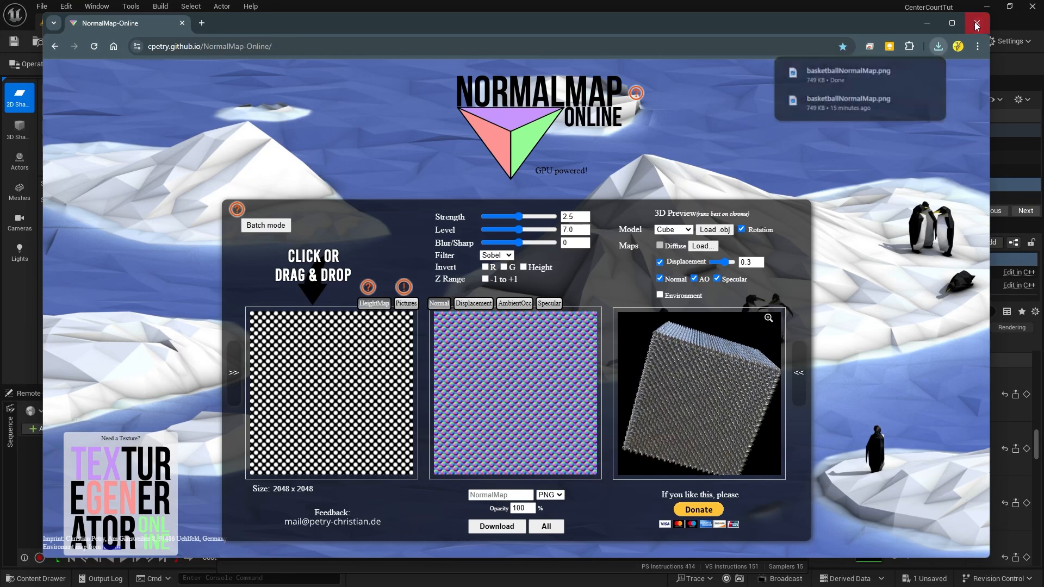
left_click(977, 24)
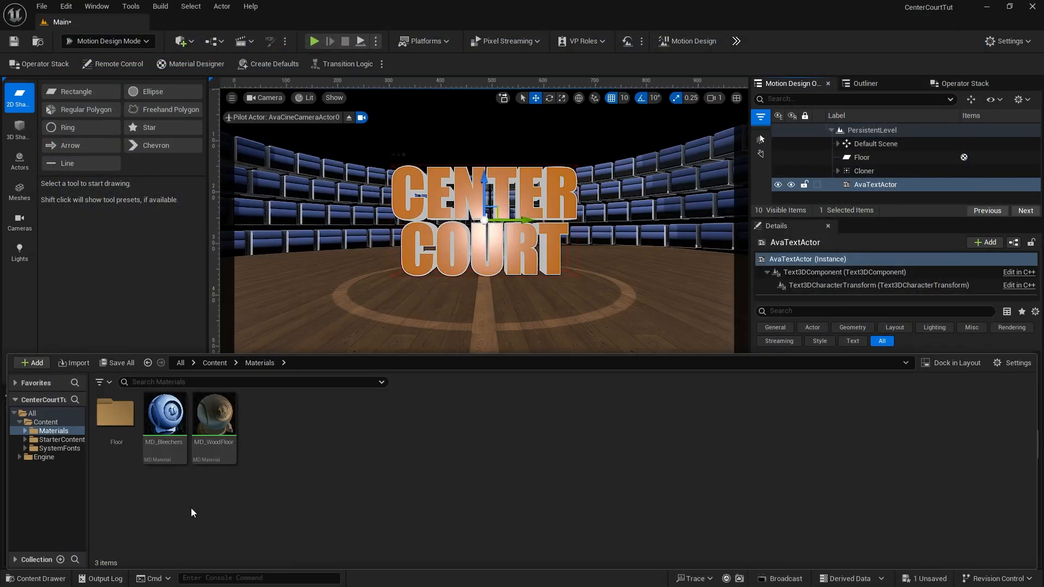
Step: Import basketballNormalMap2.png into the Unreal project's Materials folder and accept it as a normal map
right_click(191, 509)
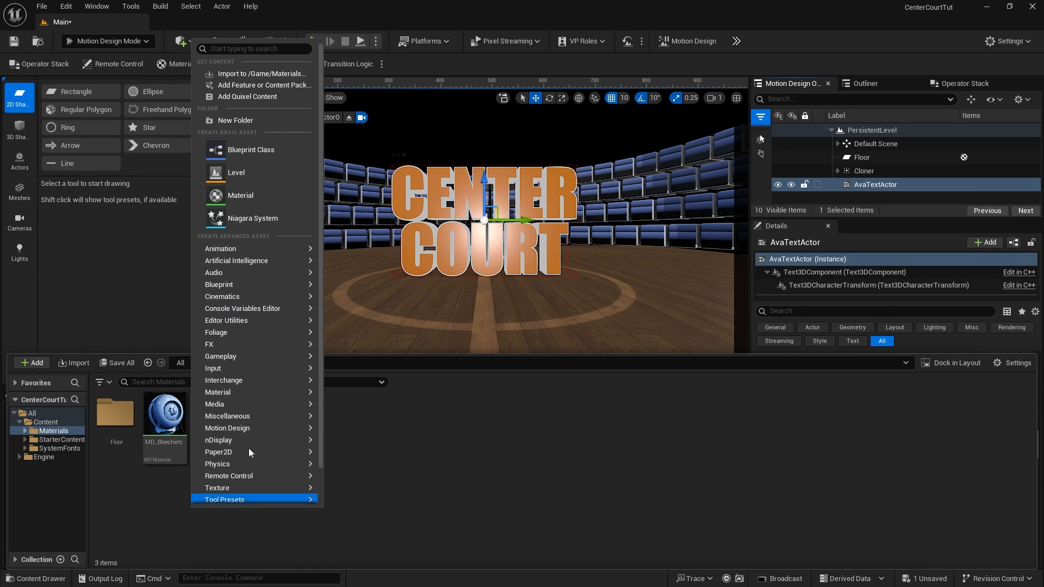
left_click(243, 74)
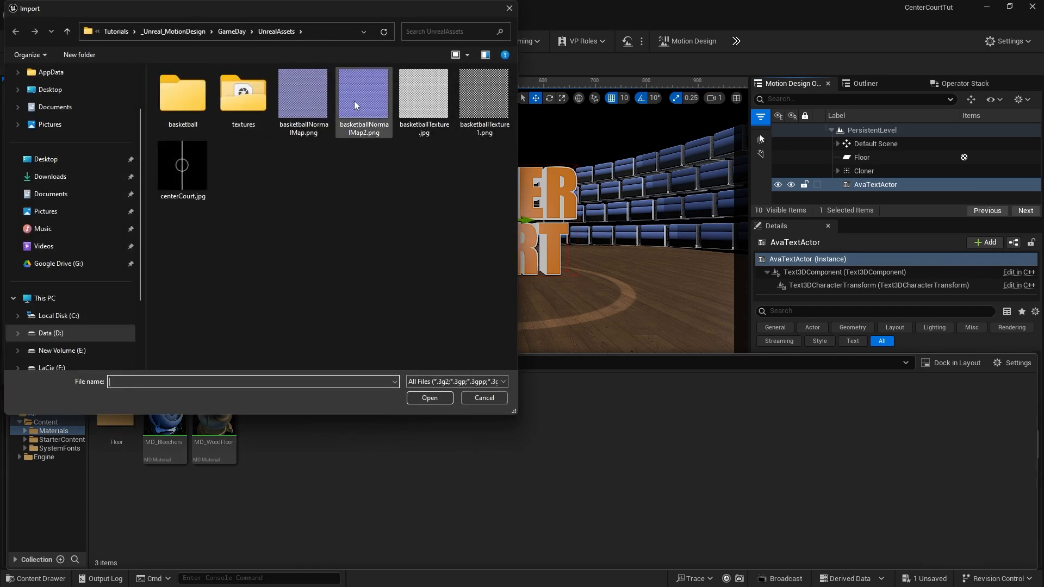
double_click(354, 100)
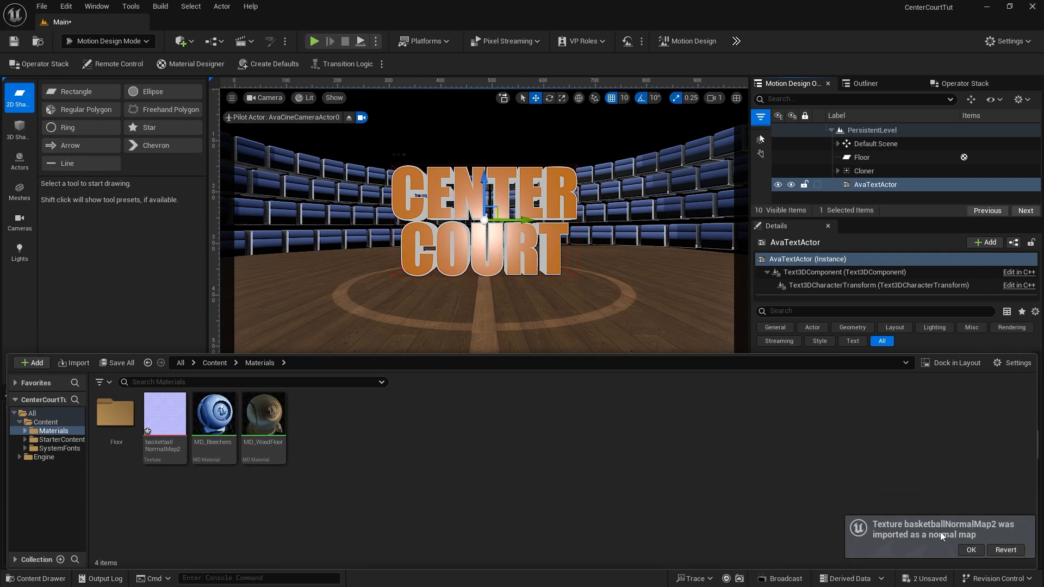
left_click(972, 549)
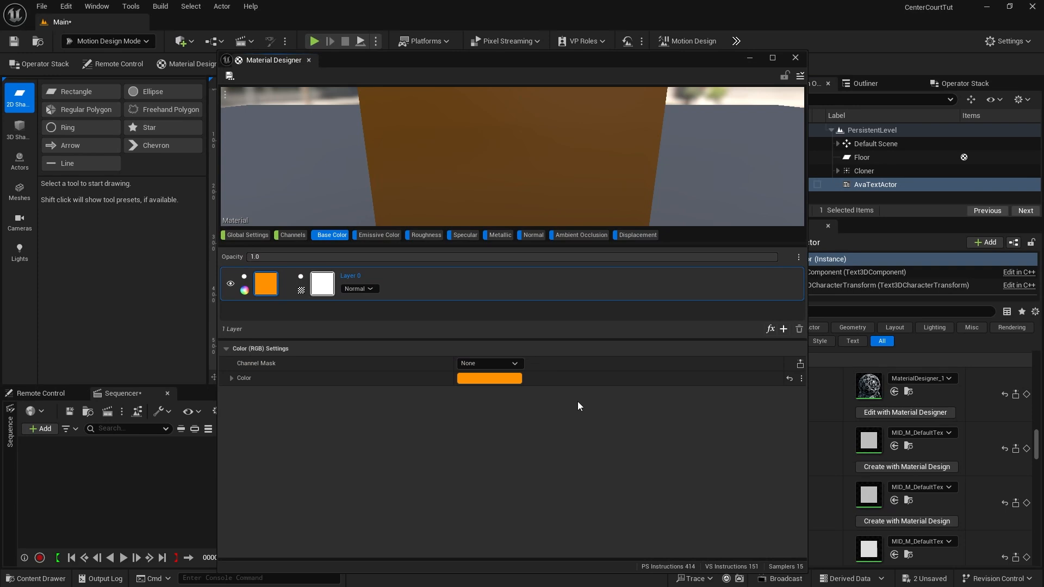
Step: Assign basketballNormalMap2 as the texture of the front material's Normal channel
left_click(532, 234)
mouse_move(266, 289)
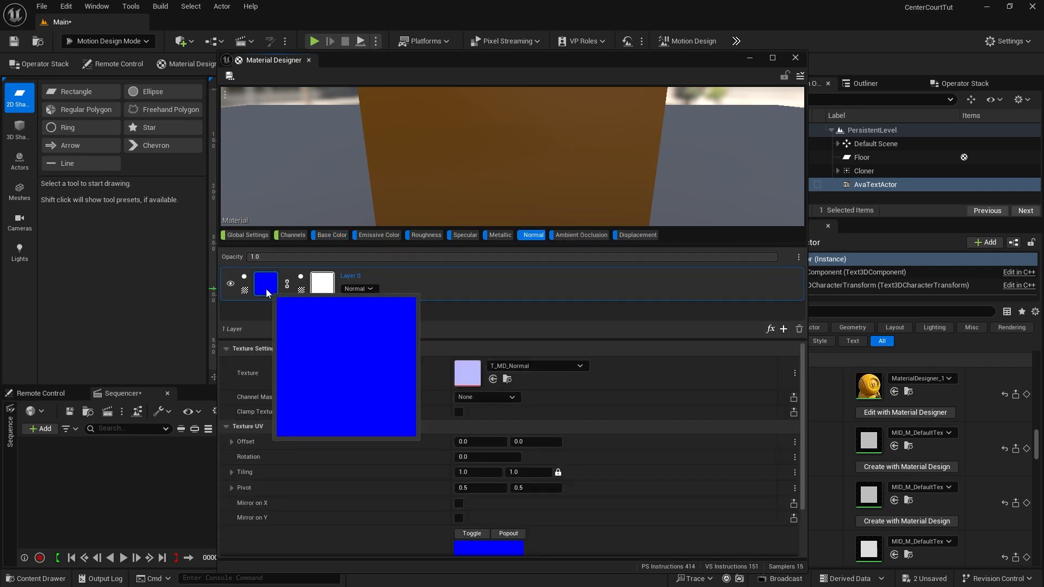
left_click(520, 367)
type("b")
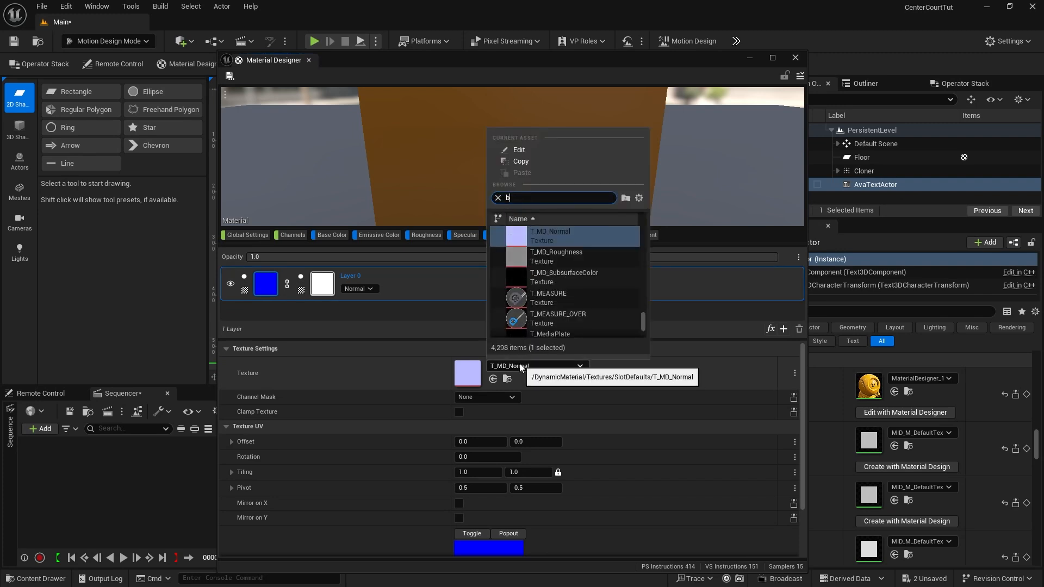
type("asketb")
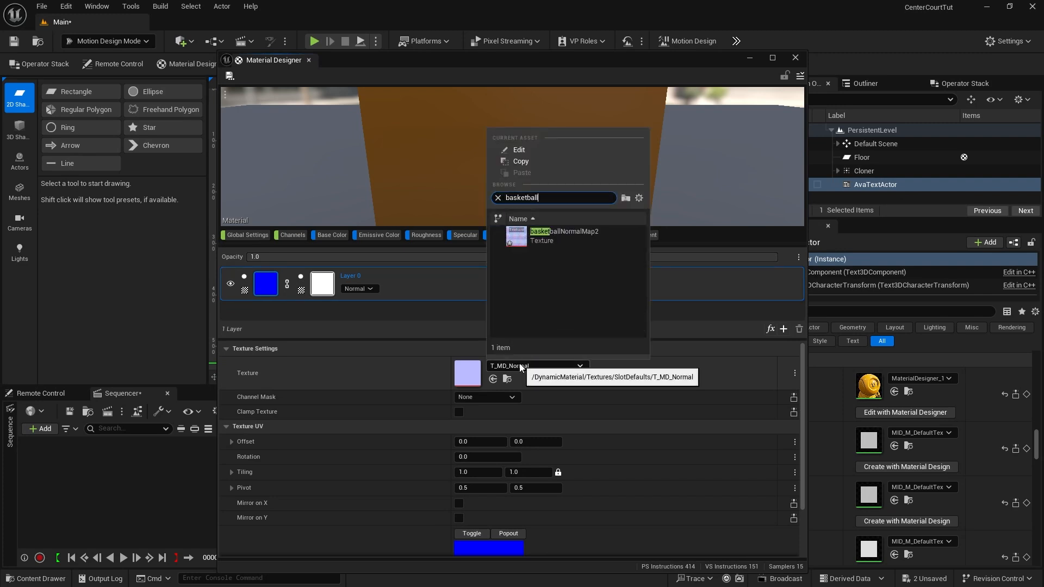
type("all")
left_click(520, 237)
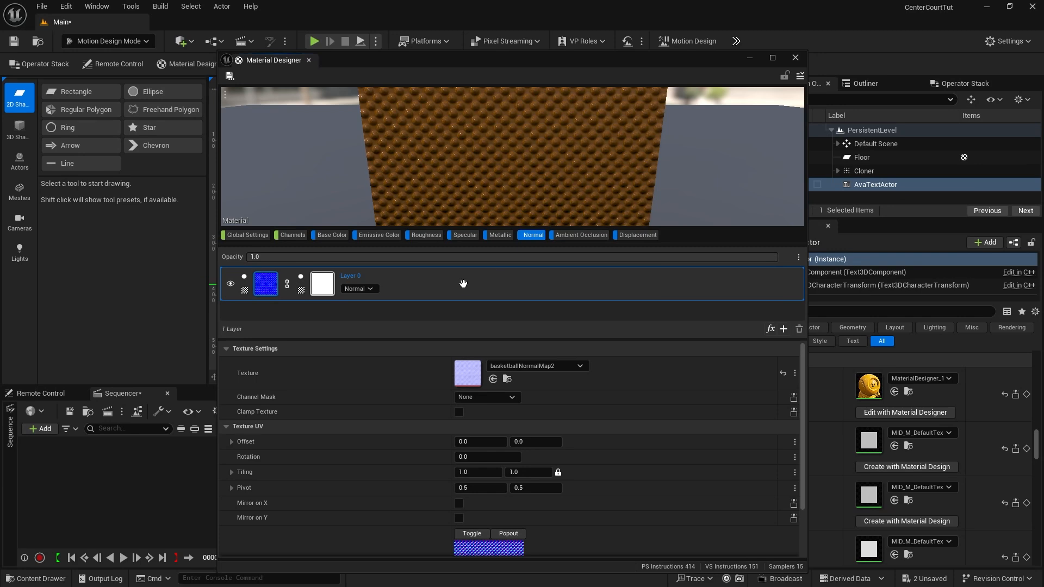
Step: Set the normal map's tiling to 0.75 on both axes
left_click_drag(481, 166, 500, 148)
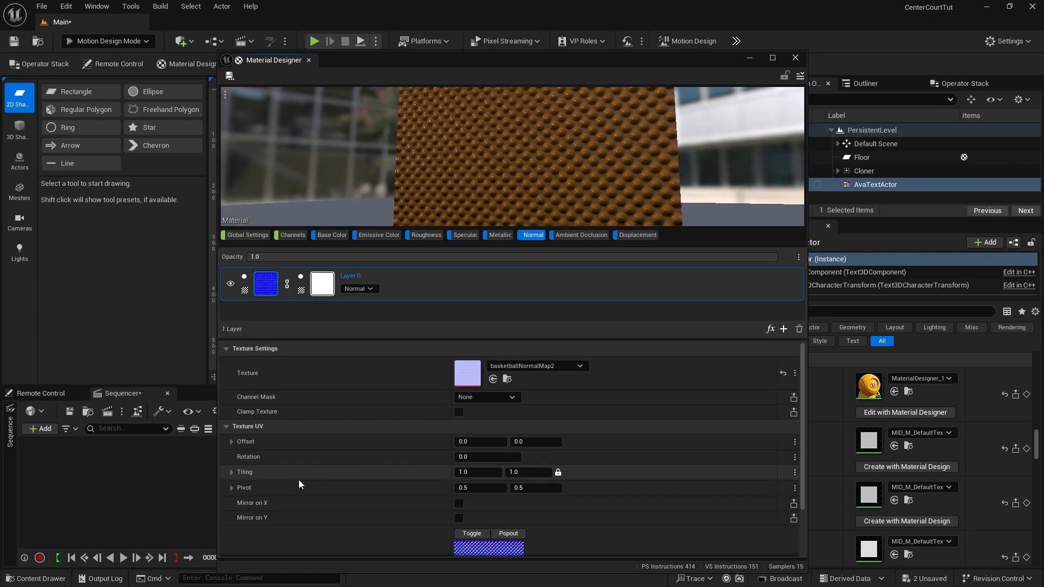
left_click(476, 477)
key("BackSpace")
type(".75")
key("Return")
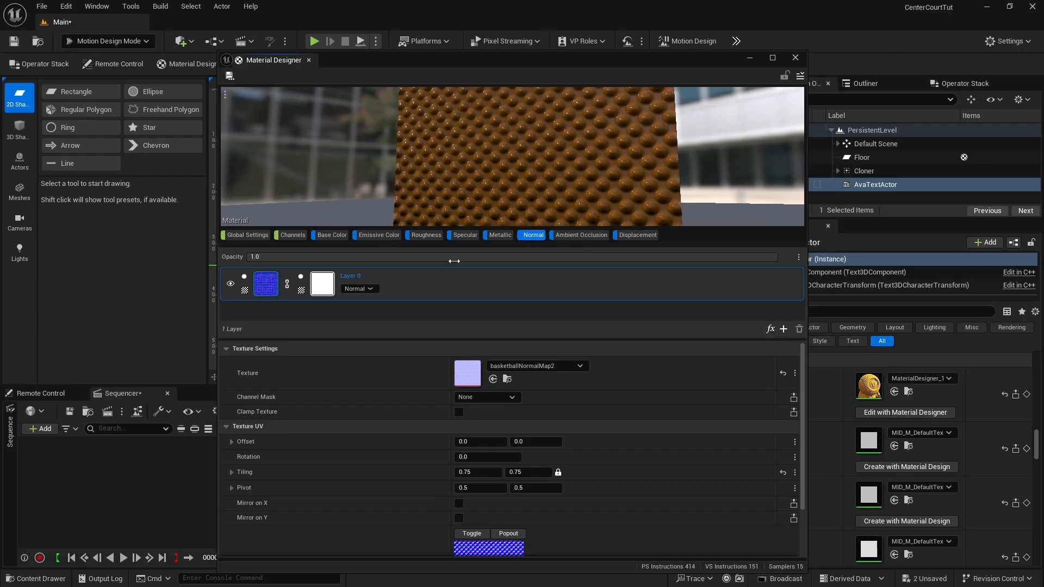
Step: Assign the White texture to the front material's Roughness and Metallic channels
left_click(426, 235)
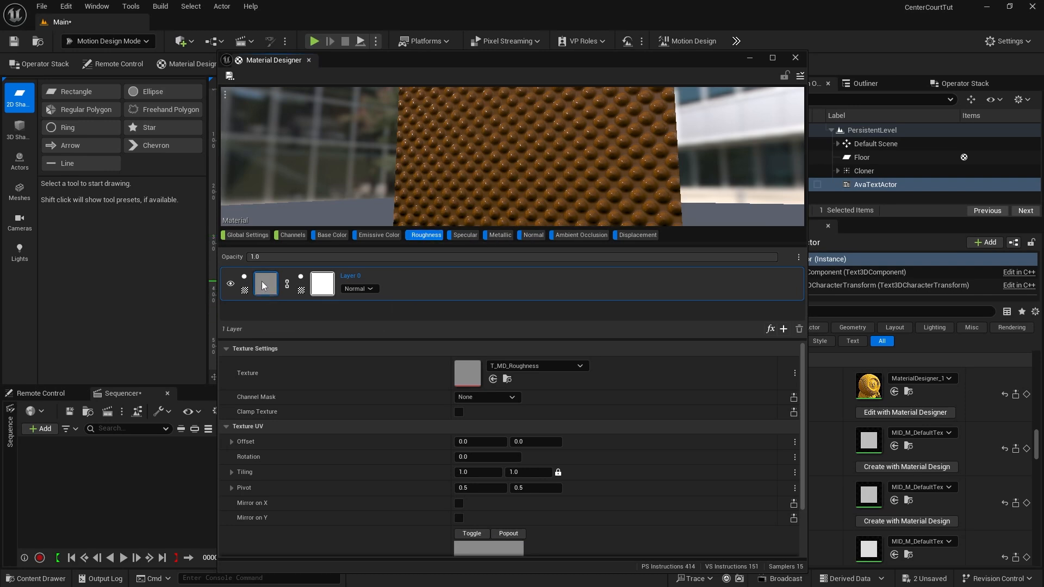
left_click(539, 366)
type("white")
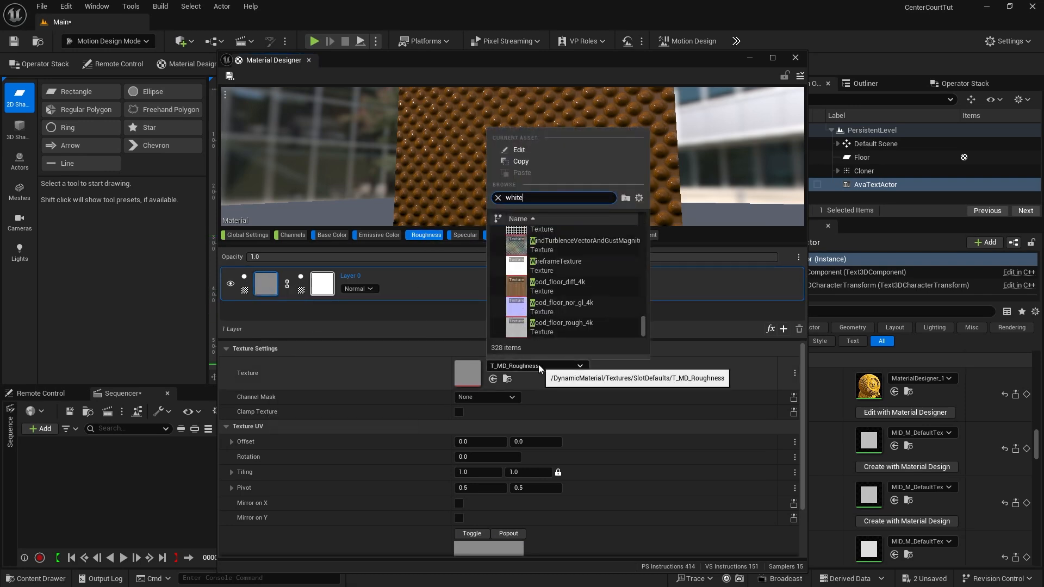
left_click(518, 266)
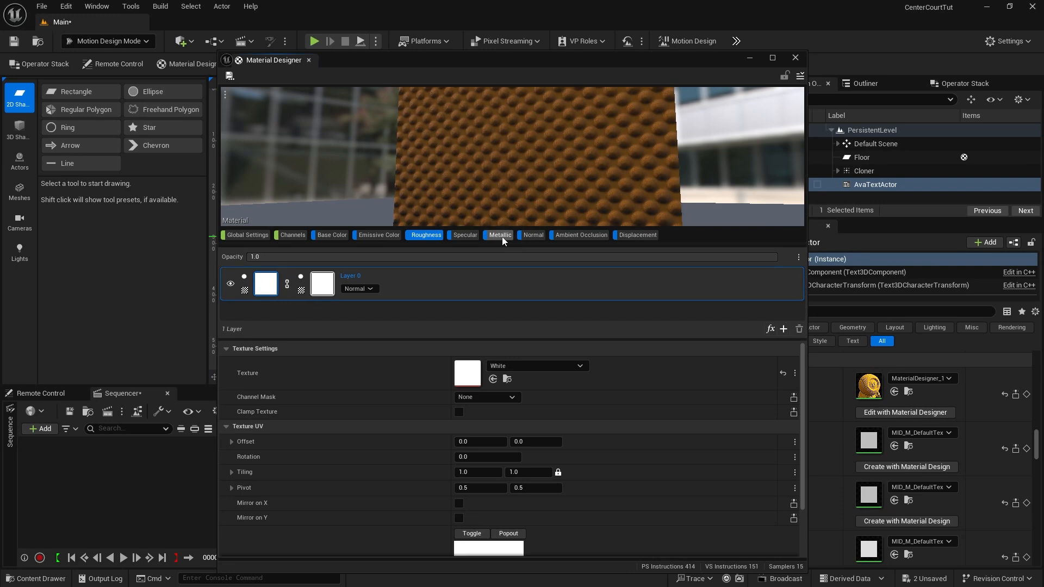
left_click(500, 235)
left_click(515, 366)
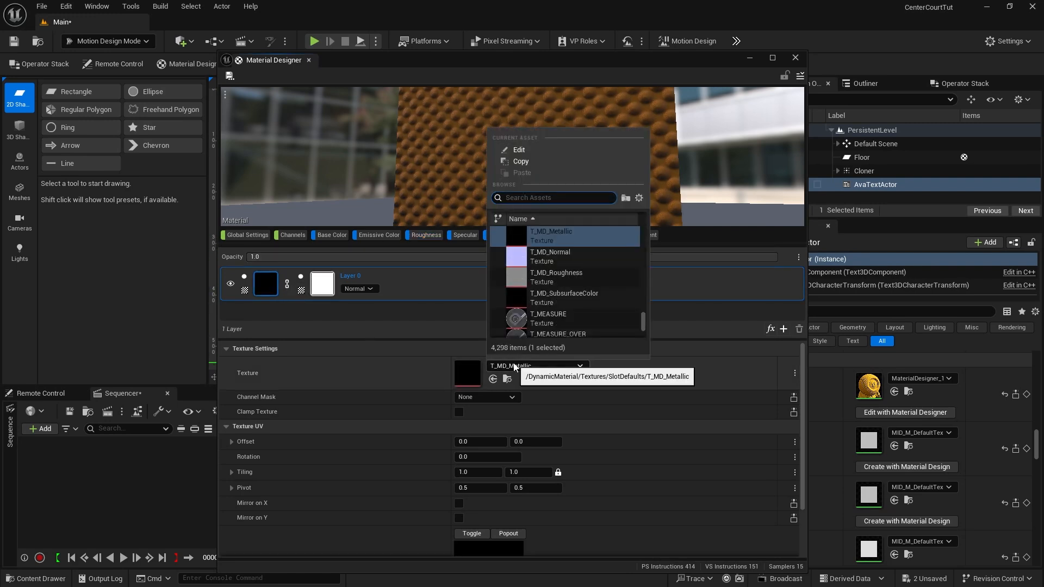
type("white")
left_click(515, 303)
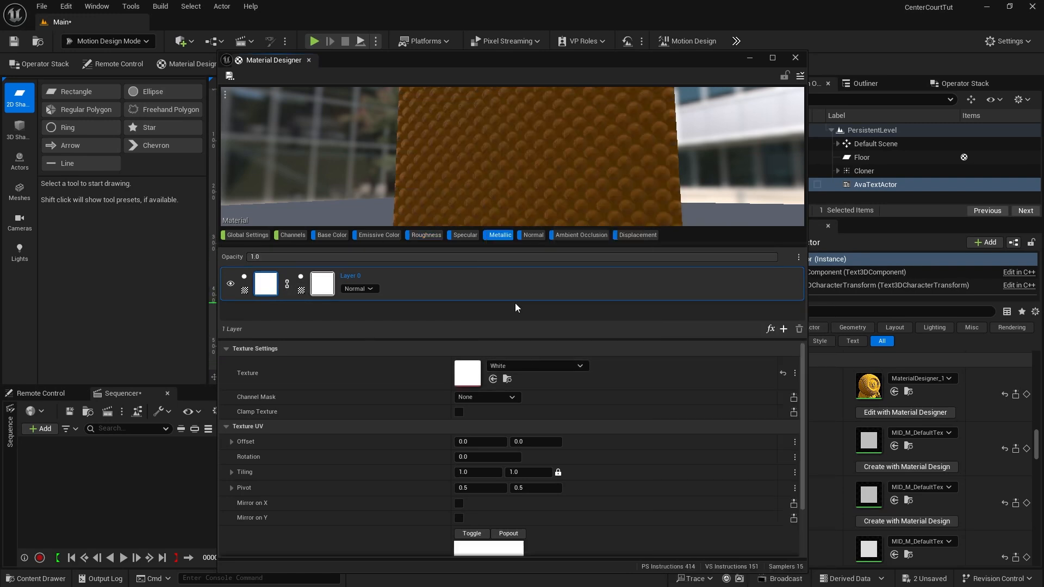
Step: Set the front material's channel strengths to Roughness 0.2, Metallic 0.3 and Normal 5
left_click(287, 236)
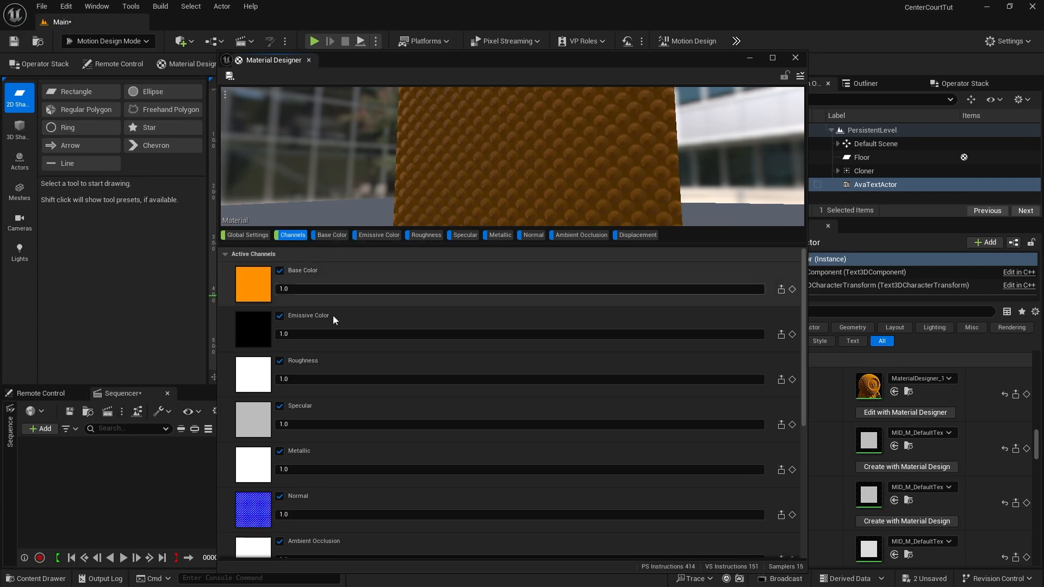
left_click(297, 380)
key("BackSpace")
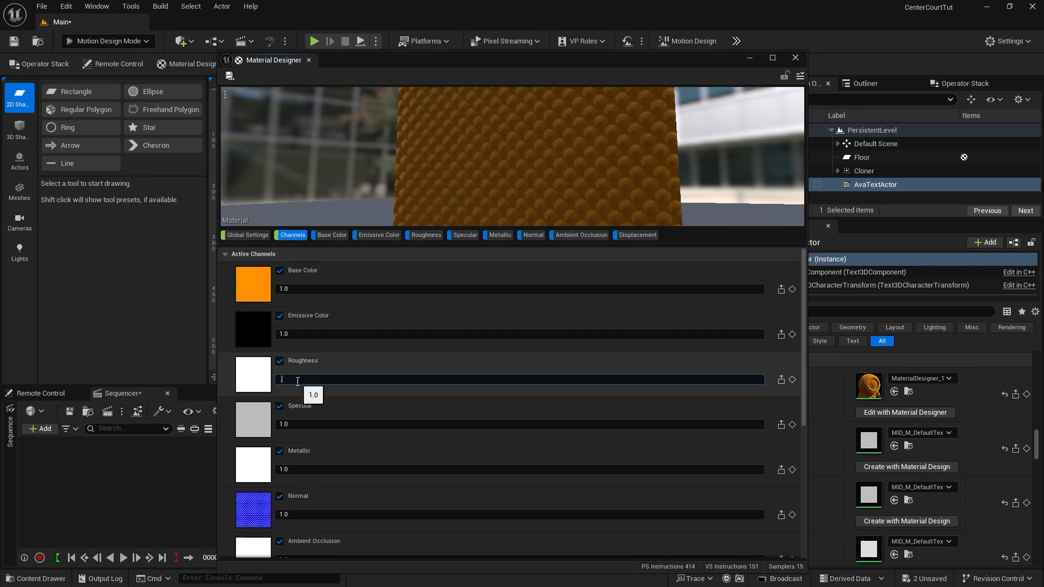
type(".2")
key("Return")
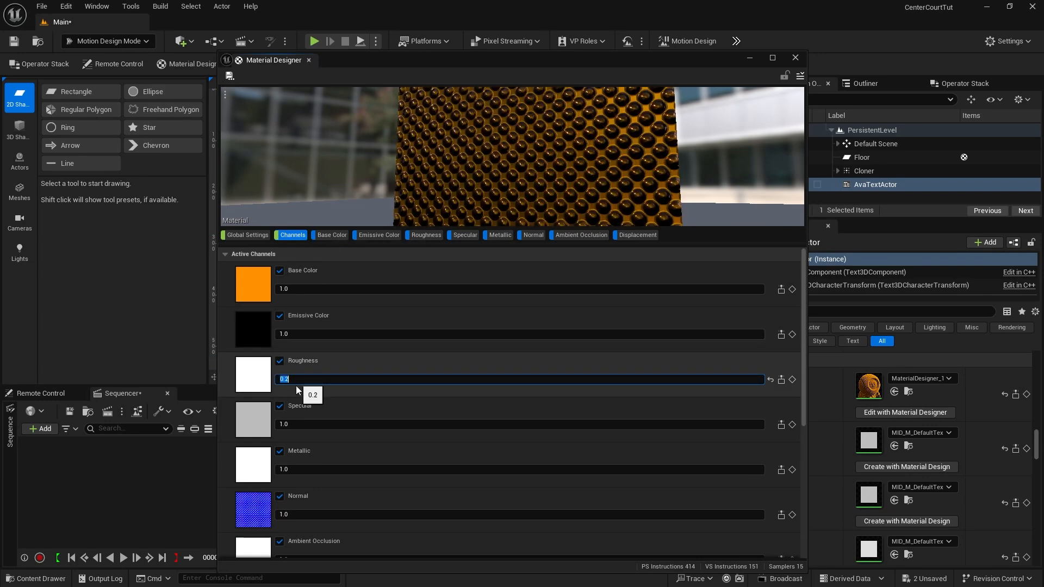
left_click(298, 469)
key("BackSpace")
type(".3")
key("Return")
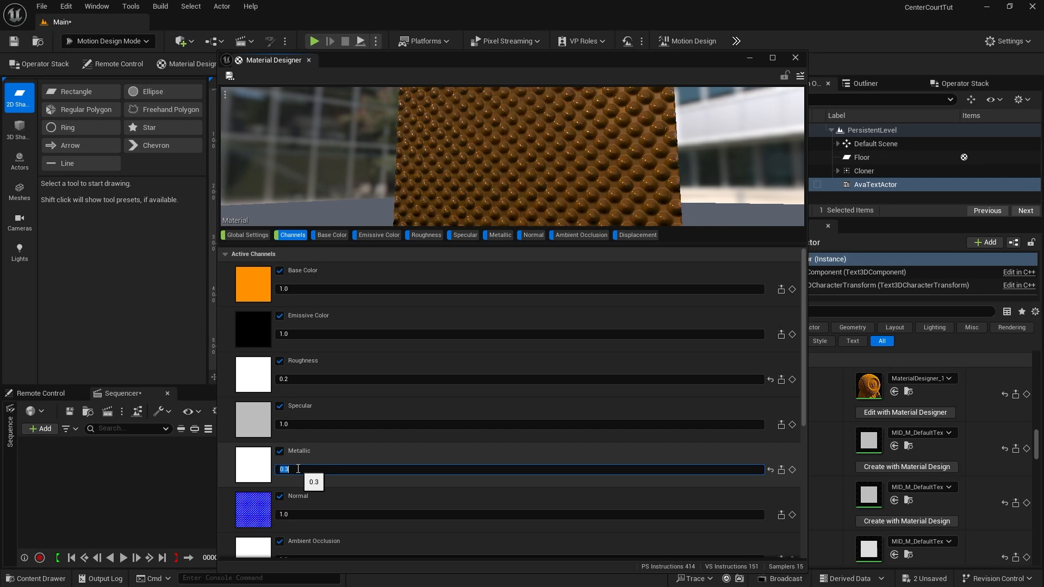
left_click(297, 515)
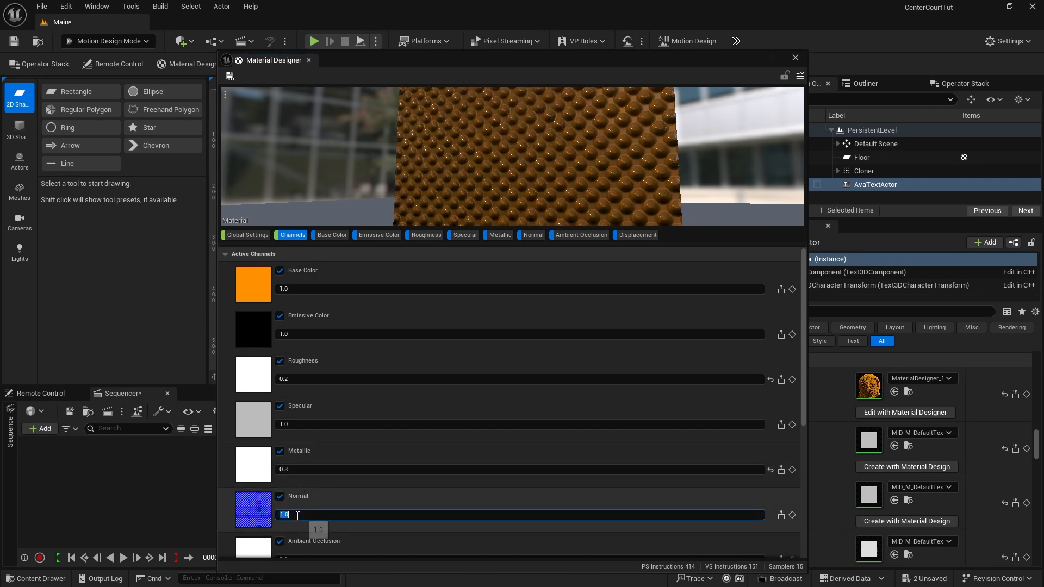
type("5")
key("Return")
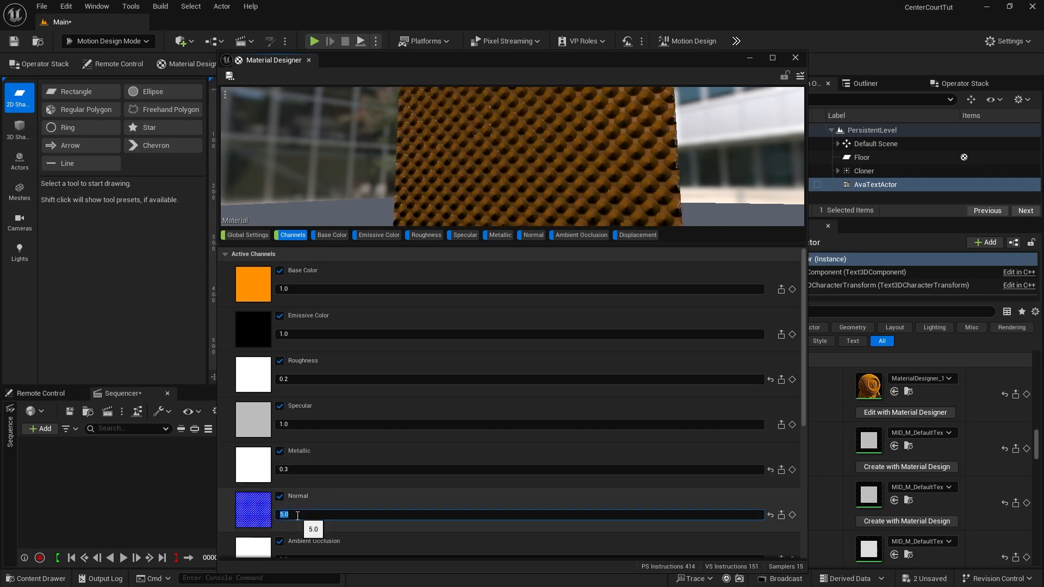
Step: Export the front material as the Material Designer asset MD_centerCourtText in the Materials folder and close the material editor
left_click(800, 76)
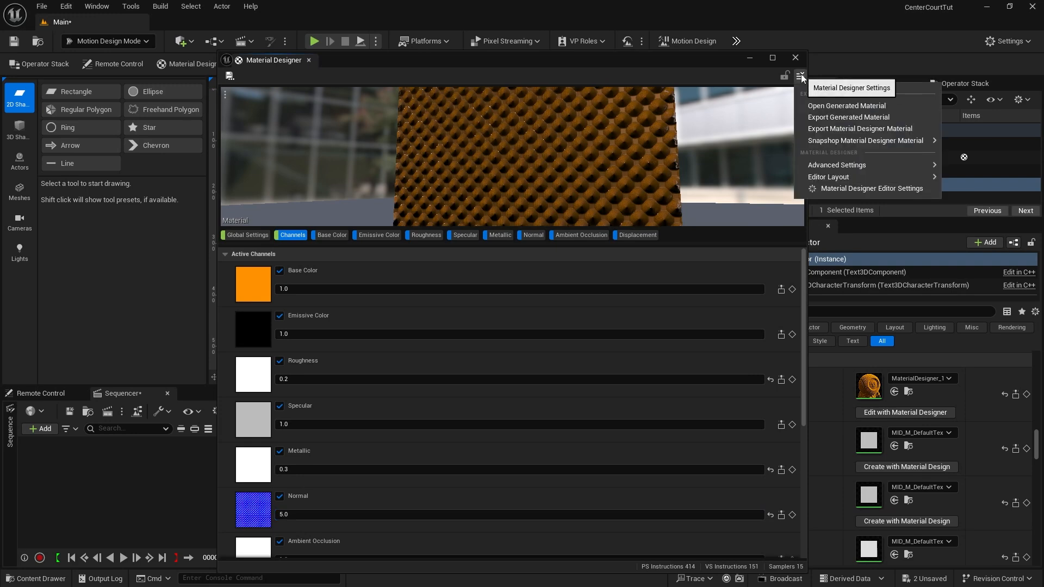
left_click(839, 128)
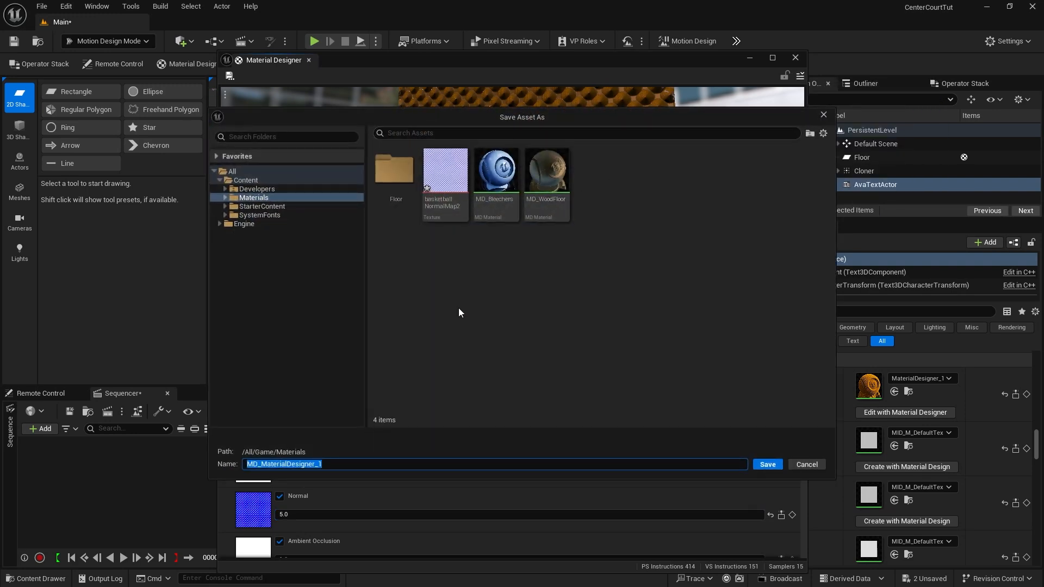
type("MD_")
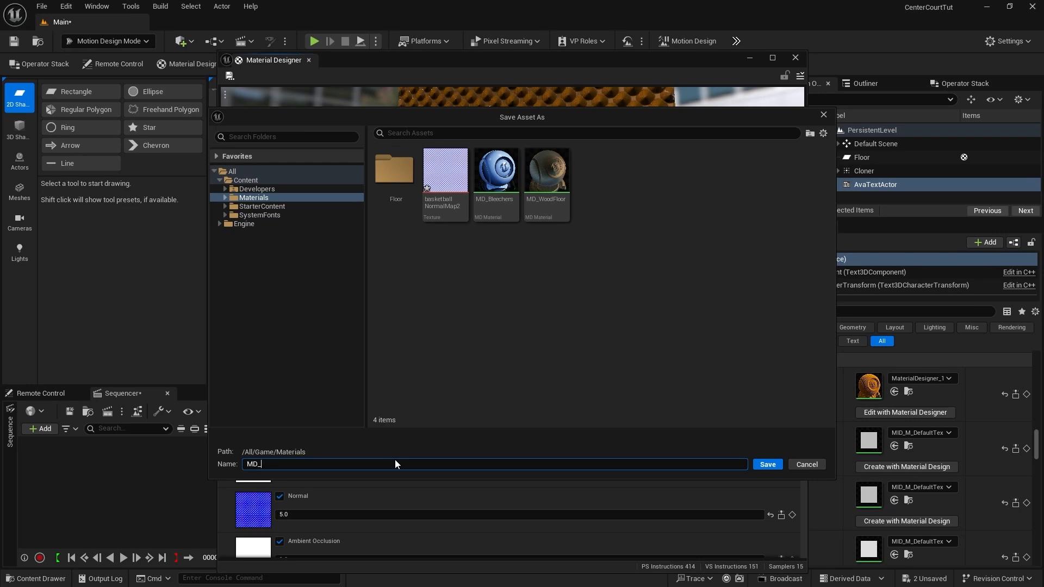
type("center")
key("Return")
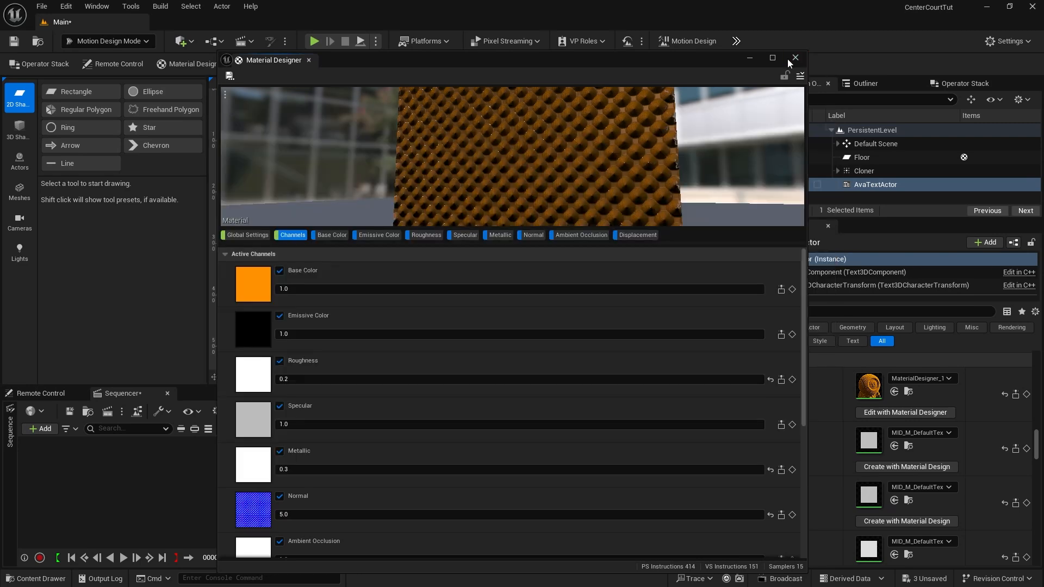
left_click(788, 59)
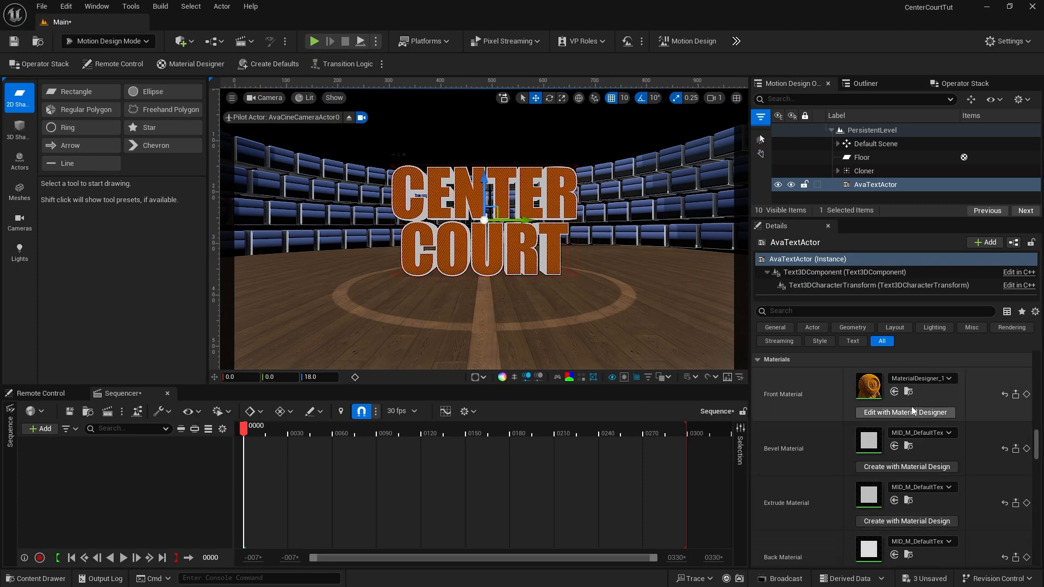
Step: Assign MD_centerCourtText to the text's Front, Extrude and Back material slots
left_click(38, 579)
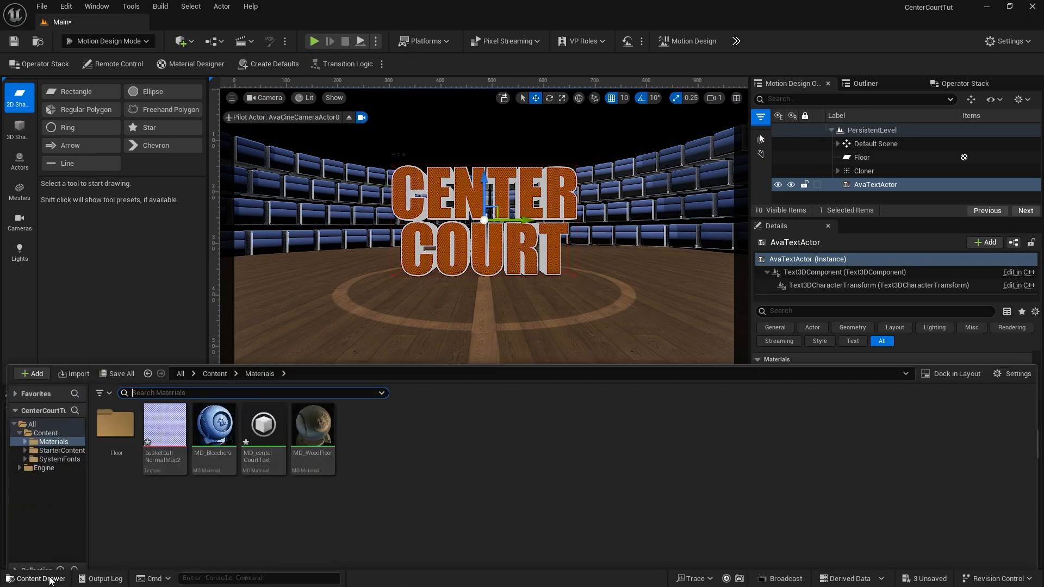
left_click(264, 422)
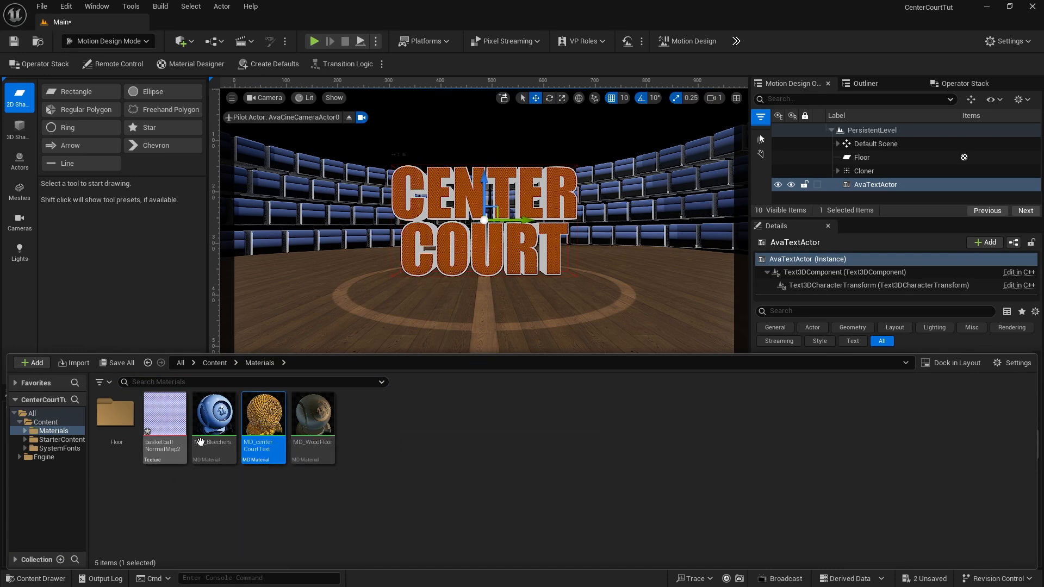
left_click(63, 579)
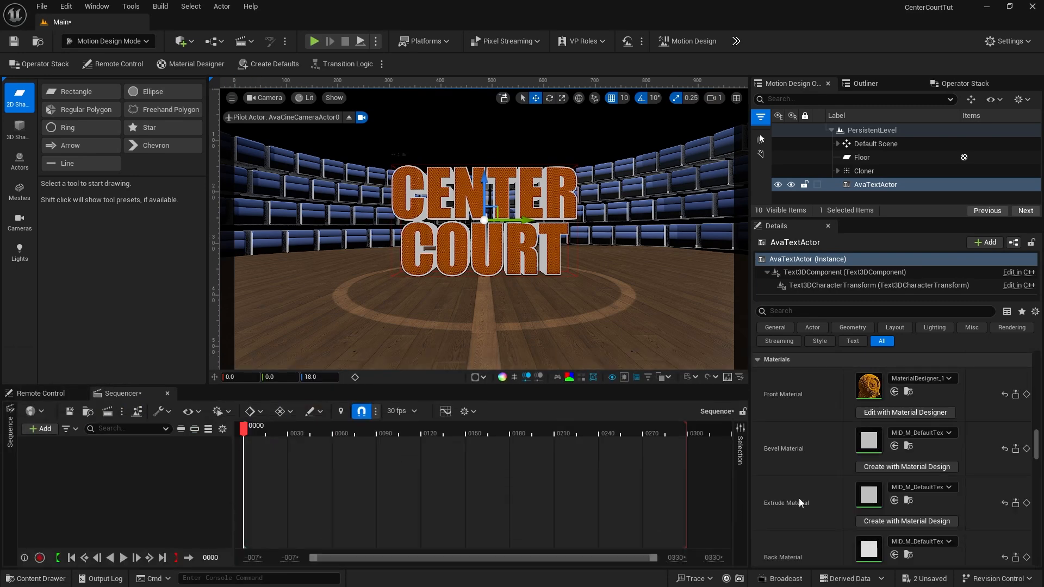
left_click(895, 392)
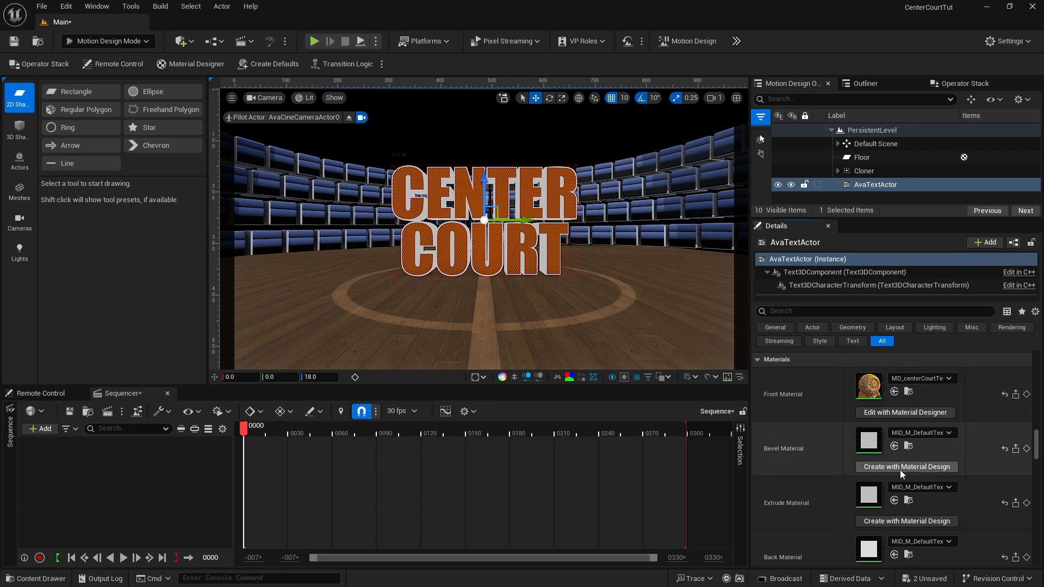
left_click(895, 501)
left_click(893, 556)
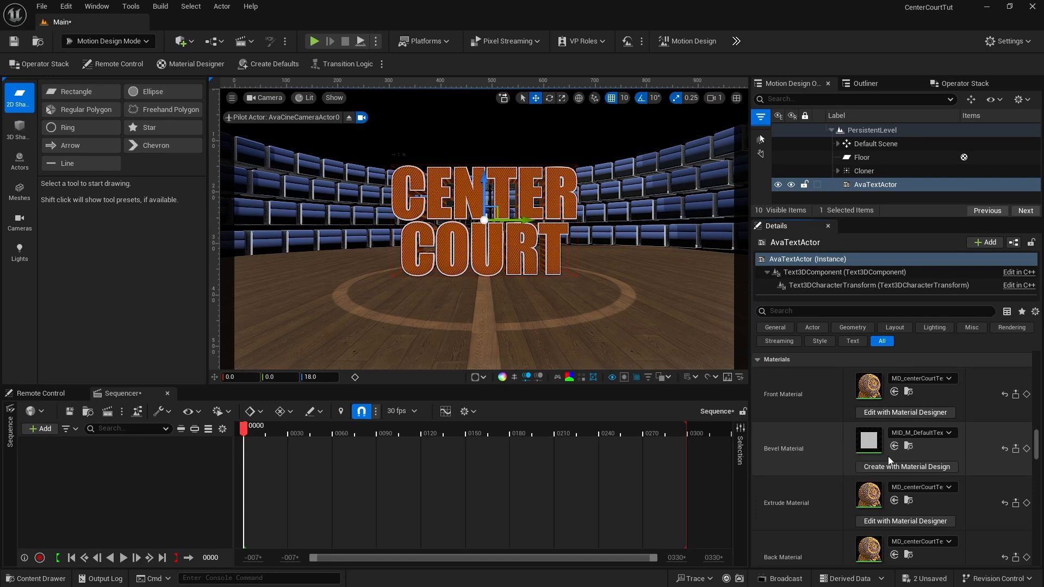
Step: Create a new PBR material for the text's bevel and make its Base Color a solid white
left_click(899, 468)
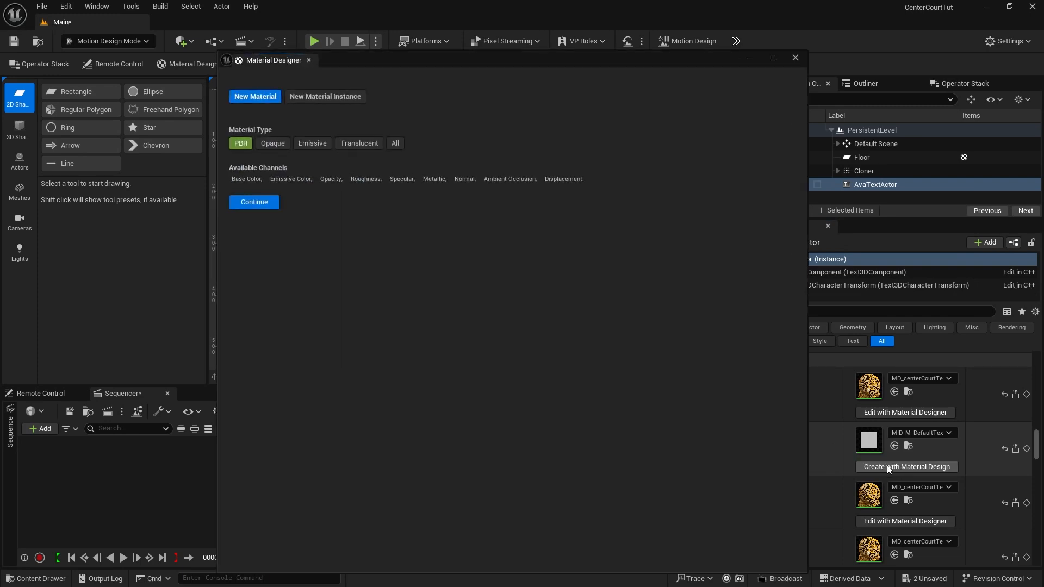
left_click(258, 207)
left_click(332, 235)
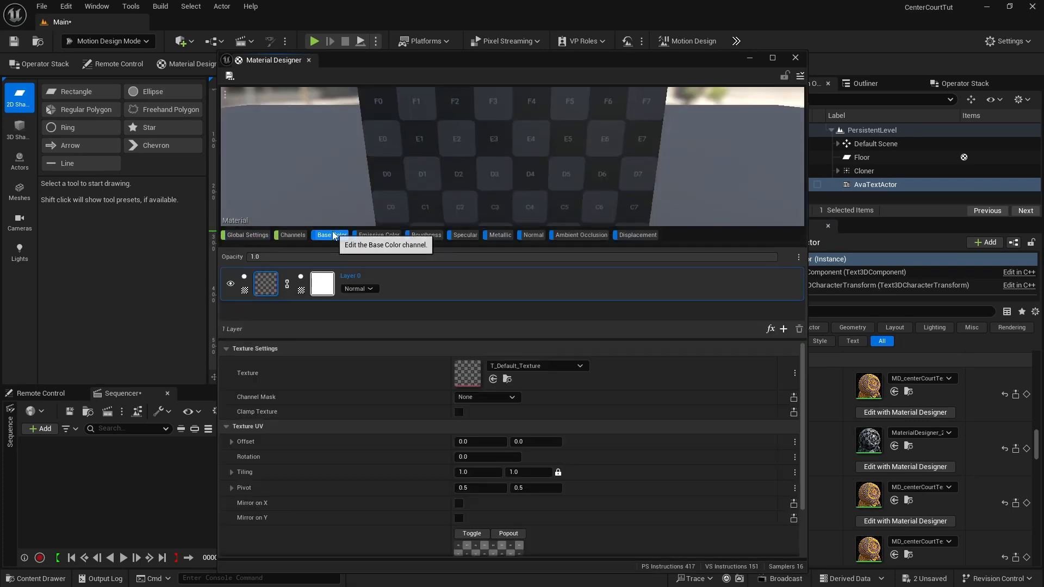
left_click(245, 290)
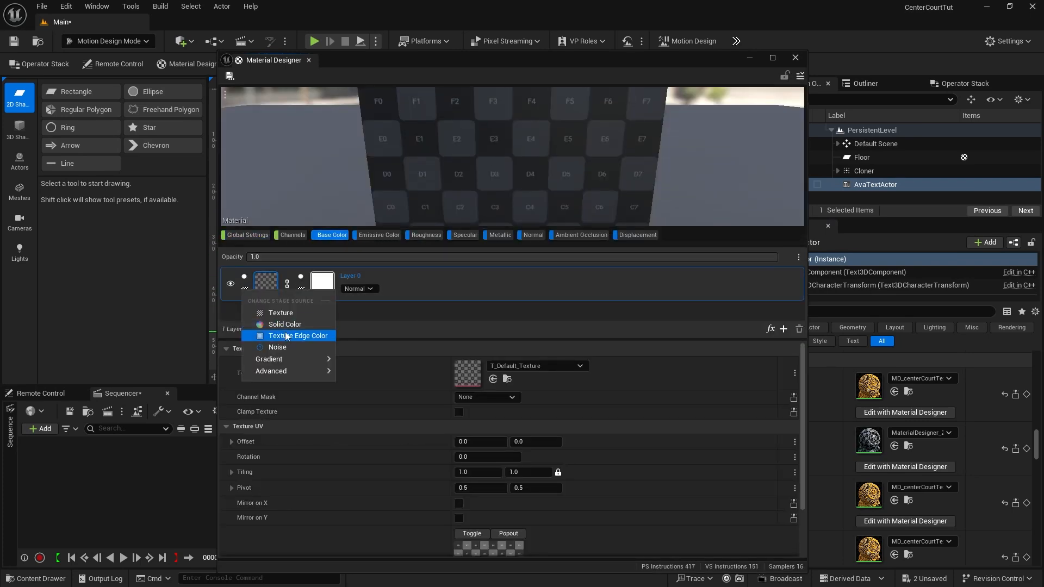
left_click(284, 324)
left_click(492, 379)
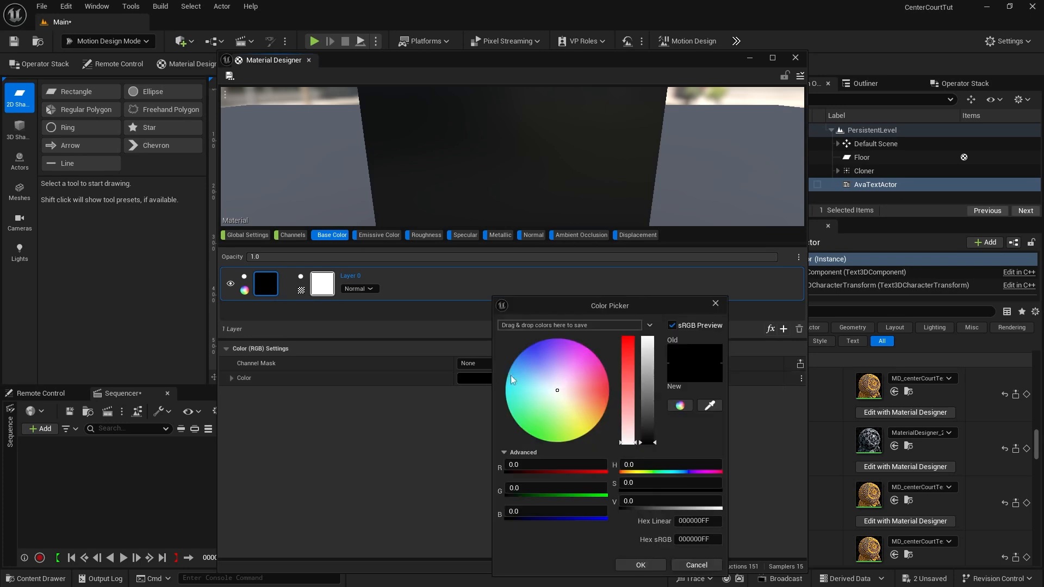
left_click_drag(649, 366, 648, 336)
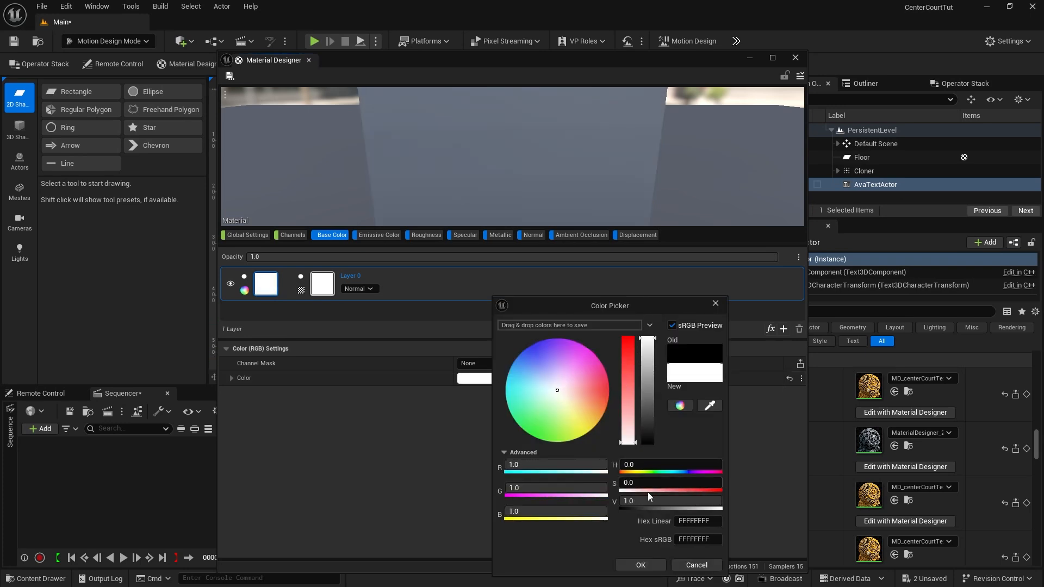
left_click(641, 565)
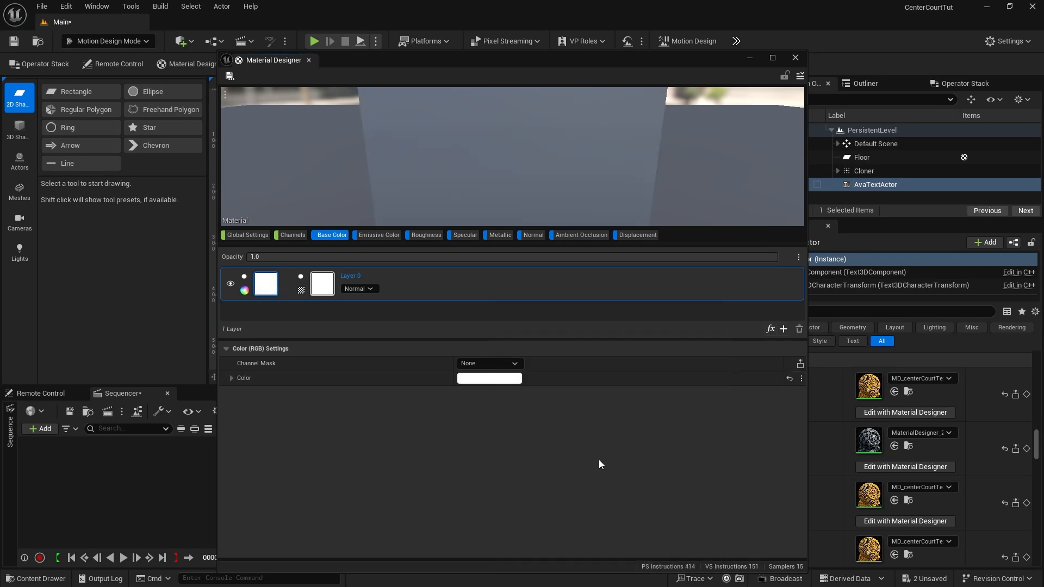
Step: Assign the White texture to the bevel material's Roughness and Metallic channels
left_click(427, 235)
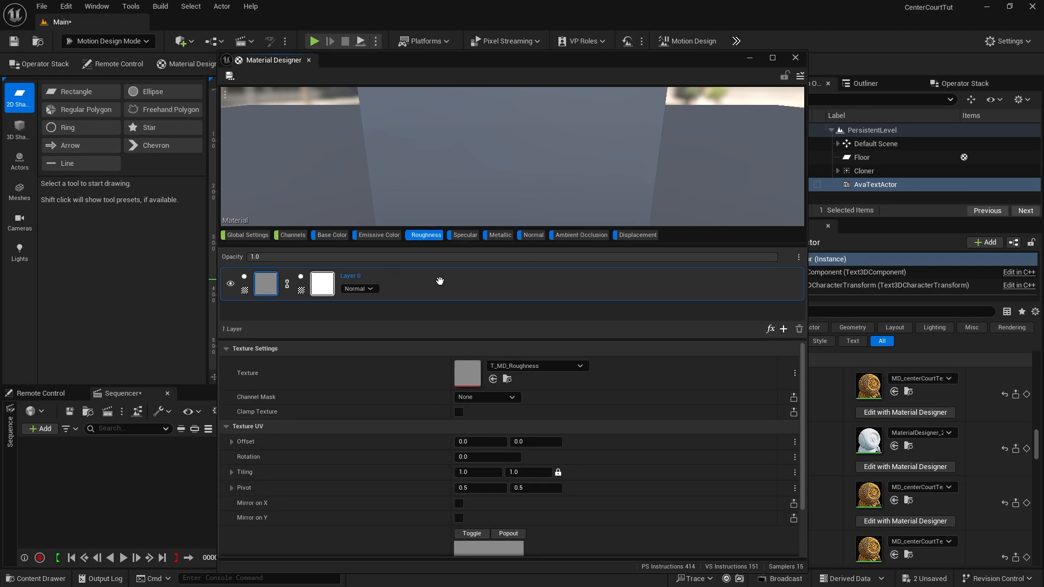
left_click(504, 367)
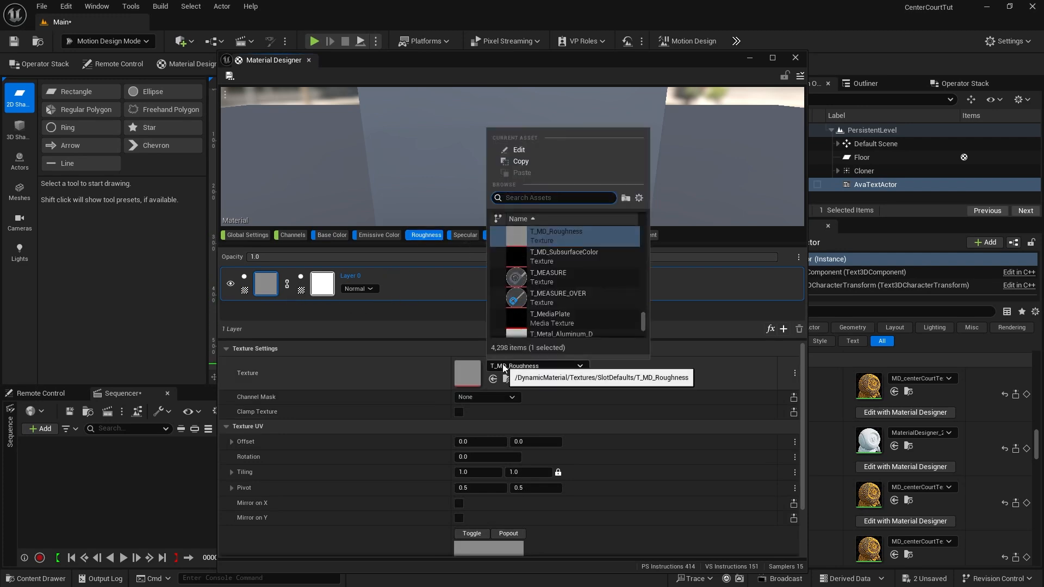
type("white")
key("Return")
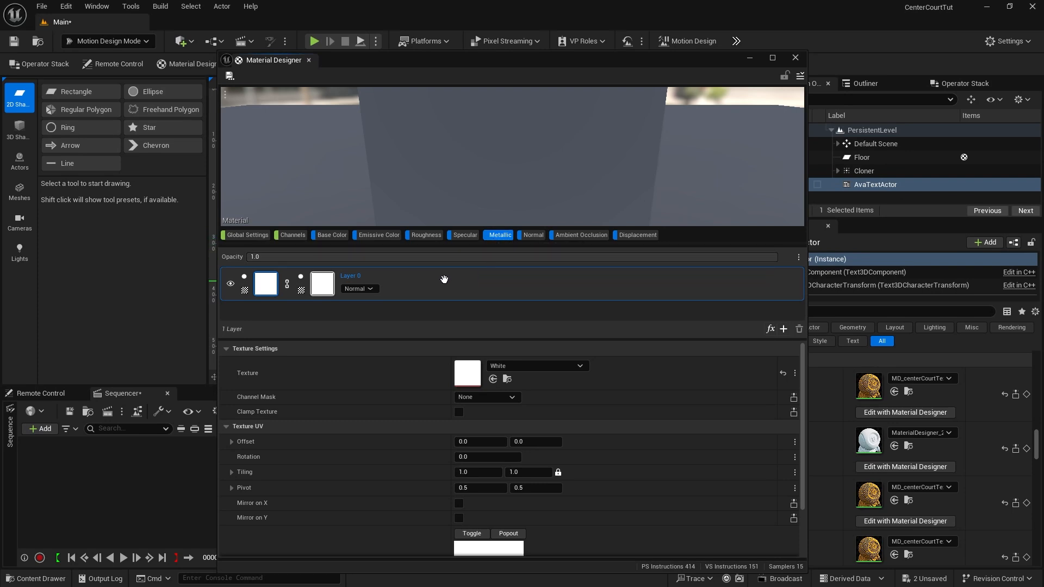
Step: Set the bevel material's Roughness channel strength to 0.1 and inspect its reflections in the preview
left_click(289, 237)
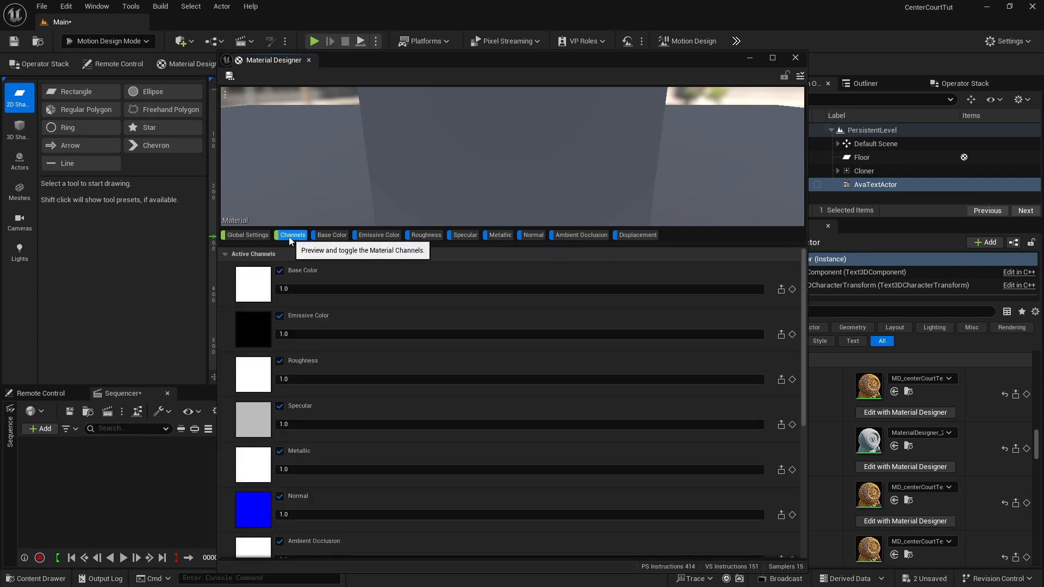
left_click(292, 376)
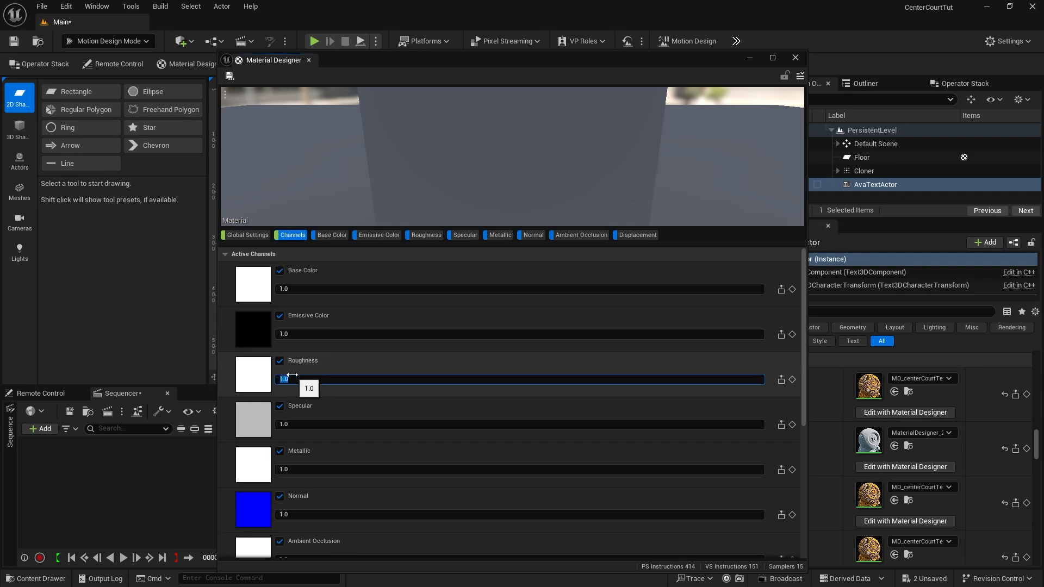
type("0.1")
key("Return")
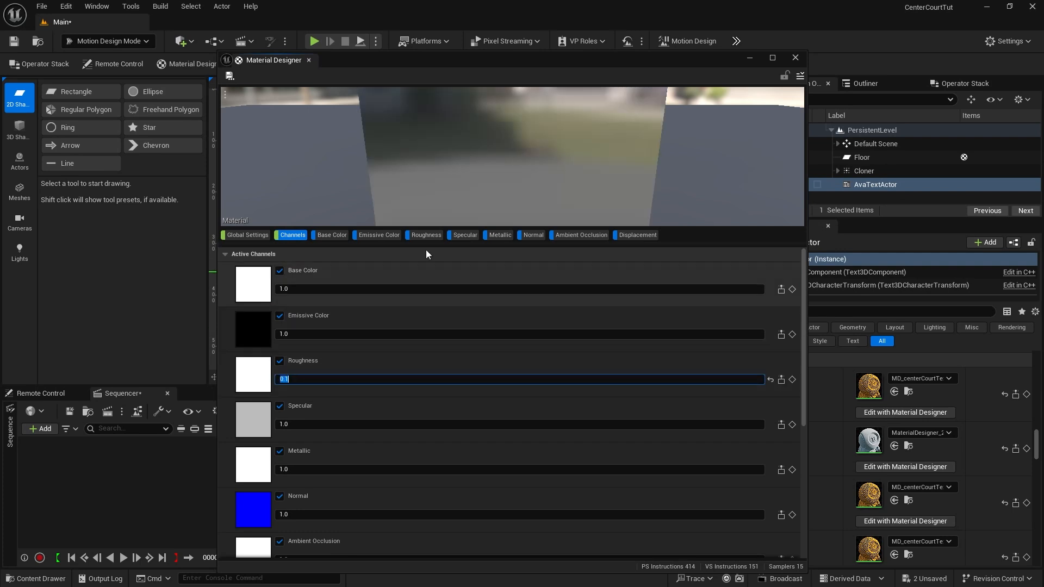
mouse_move(507, 178)
right_mouse_down()
mouse_move(507, 210)
mouse_move(507, 177)
right_mouse_up()
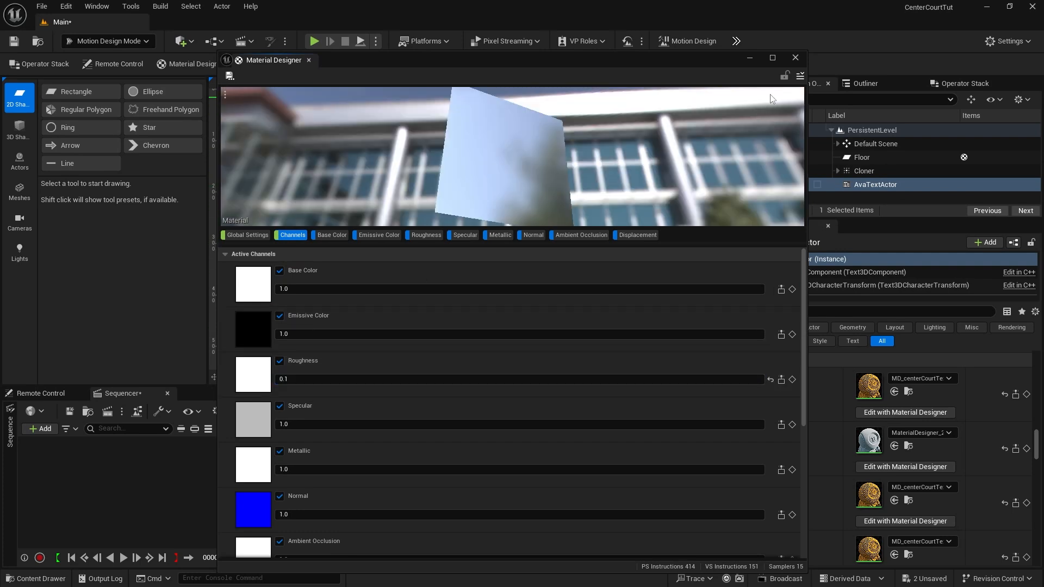
Step: Export the bevel's Material Designer material as MD_silver into the Materials folder and close its editor window
left_click(800, 76)
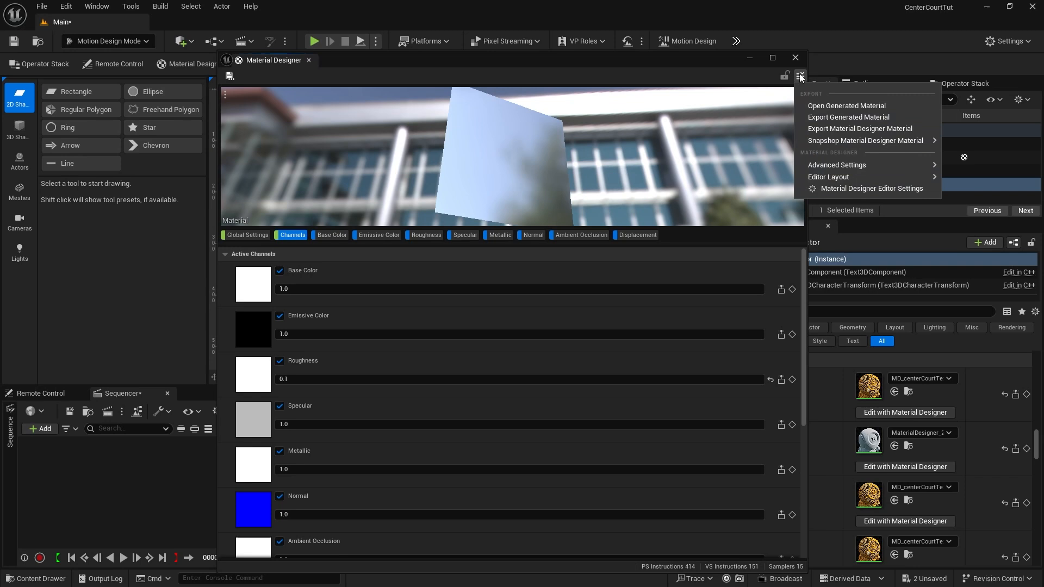
left_click(844, 128)
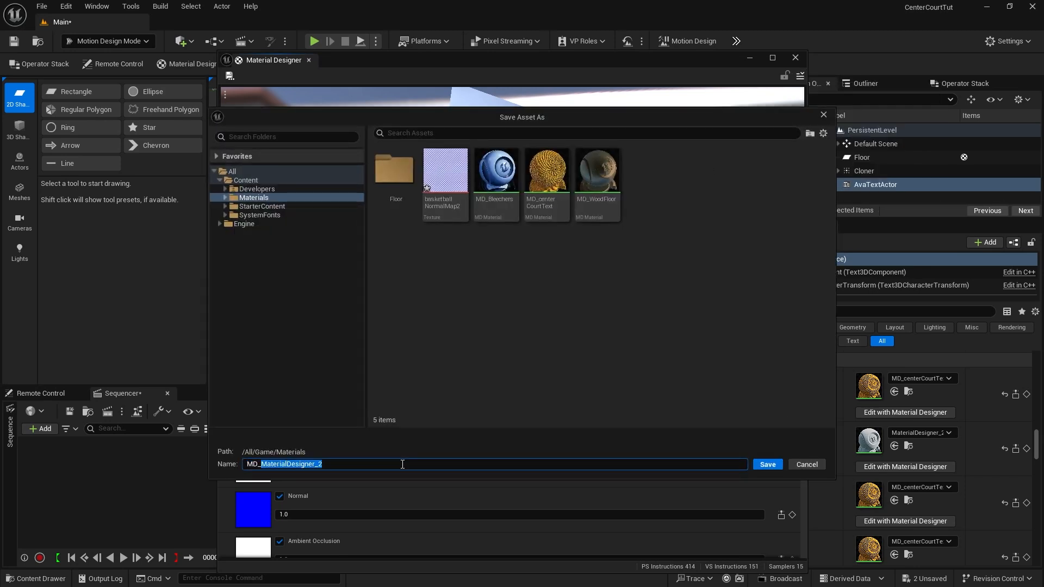
type("silver")
left_click(768, 464)
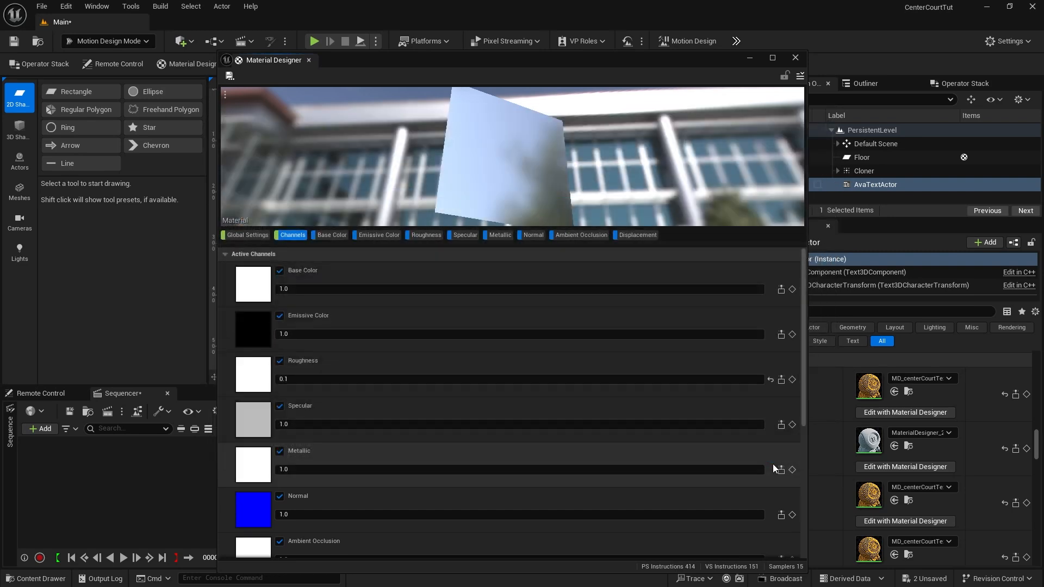
left_click(795, 59)
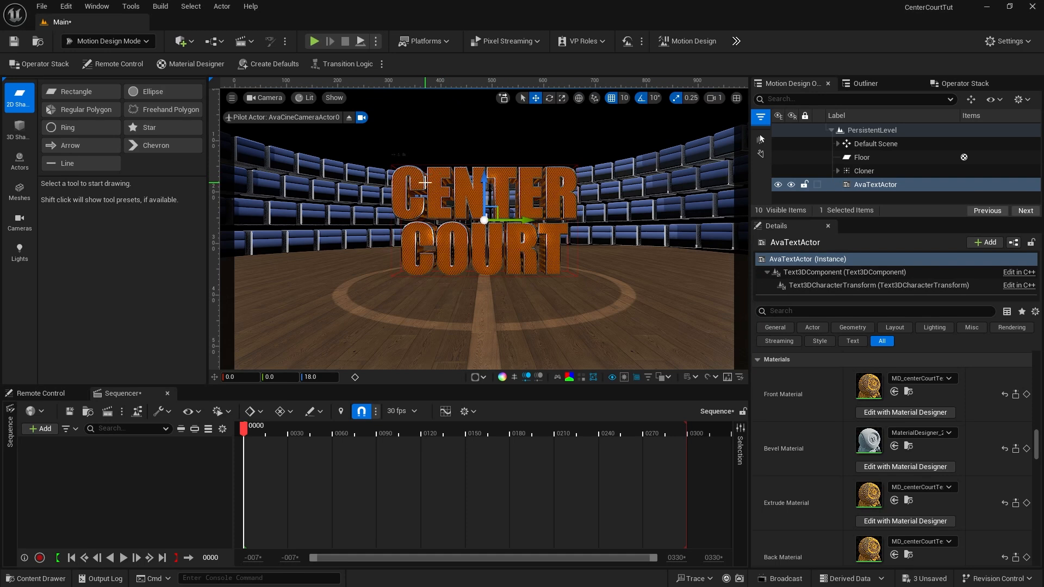
Step: Assign the MD_silver material to the text's Bevel Material slot
left_click(919, 433)
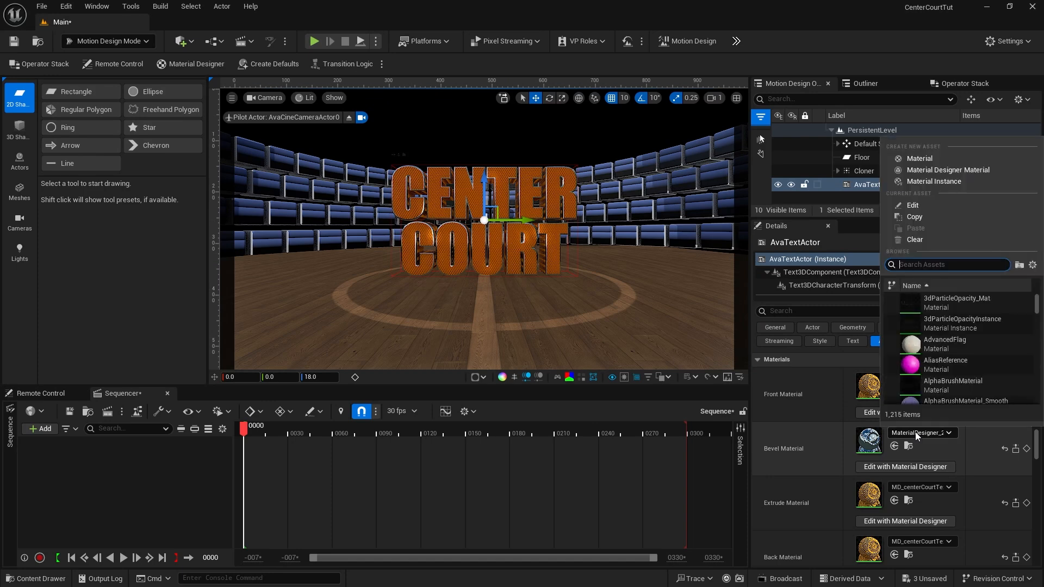
type("silver")
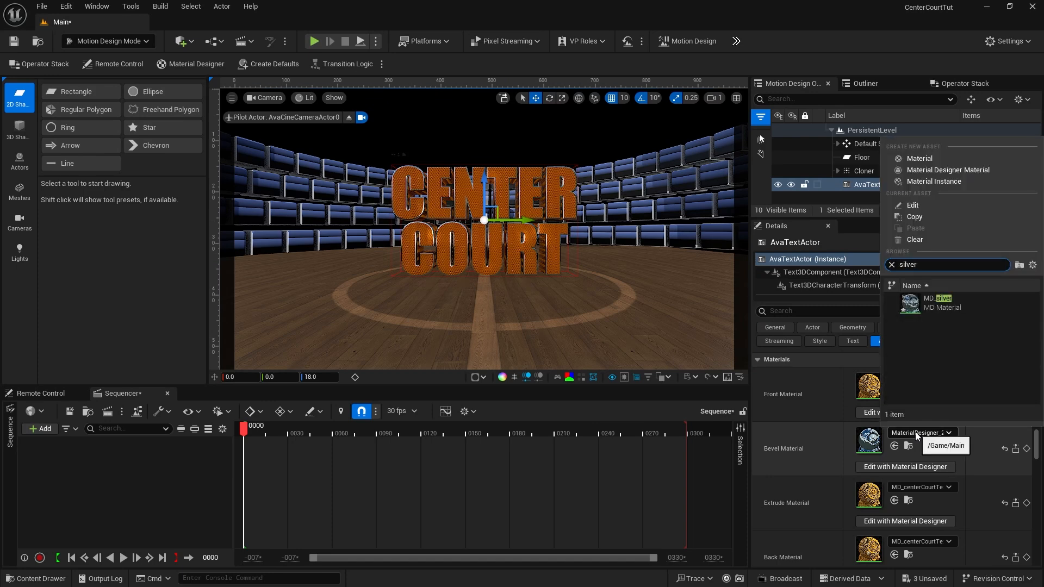
left_click(934, 304)
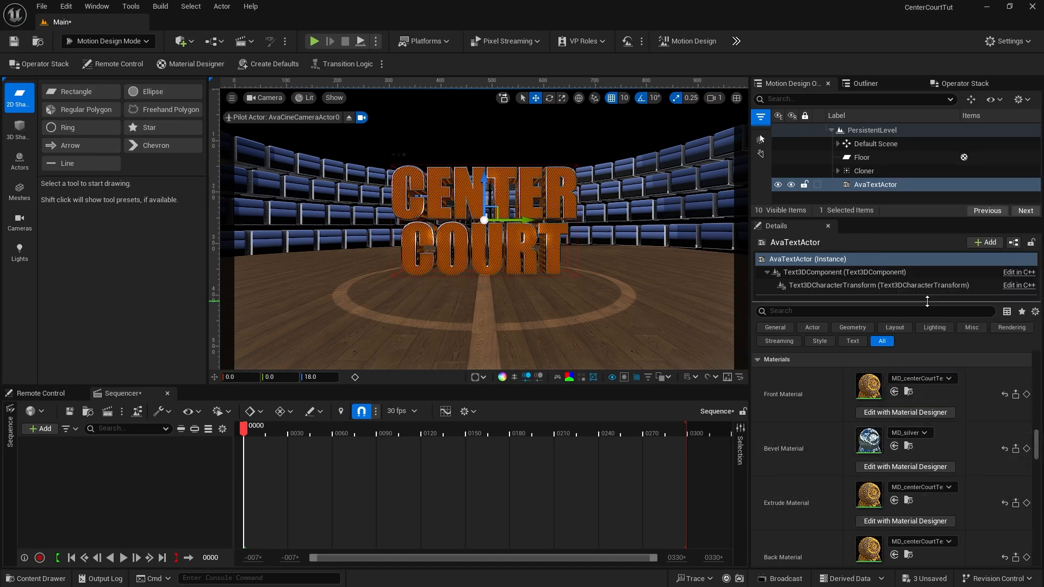
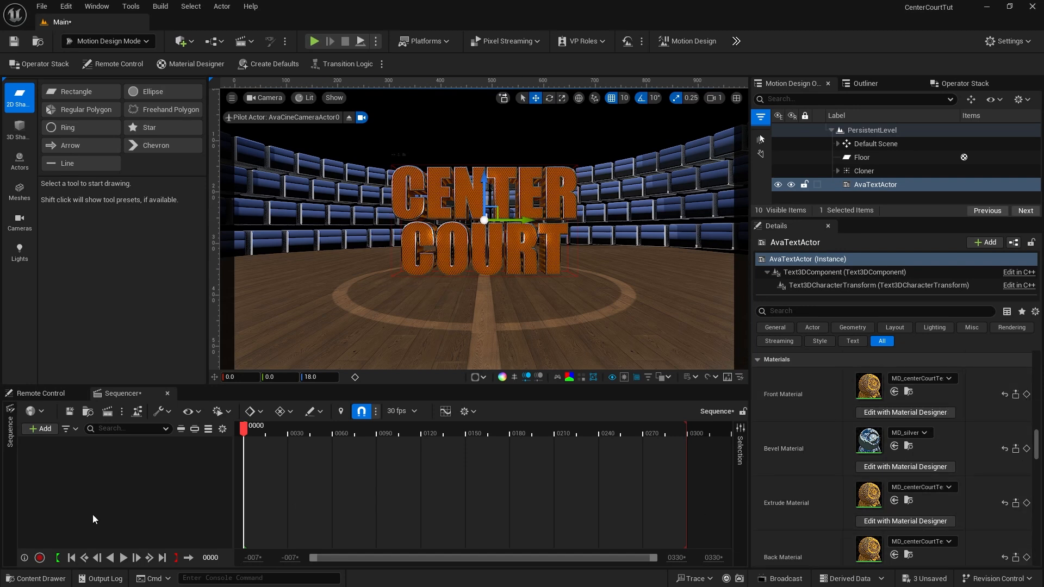
Step: Add keyframes at frame 0 for the text's Front, Bevel, Extrude and Back materials
left_click(1027, 395)
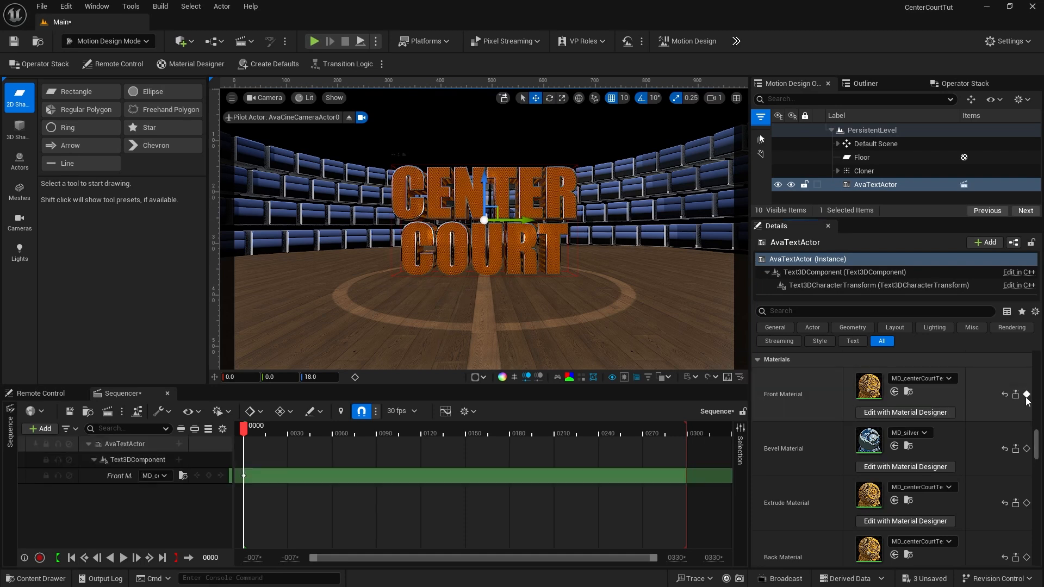
left_click(1027, 449)
left_click(1027, 503)
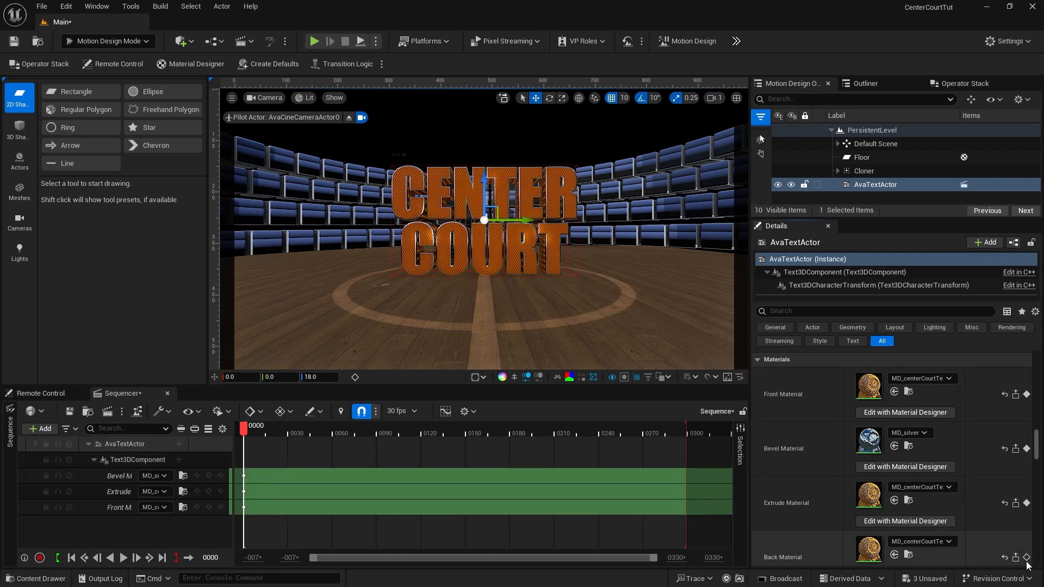
left_click(1027, 557)
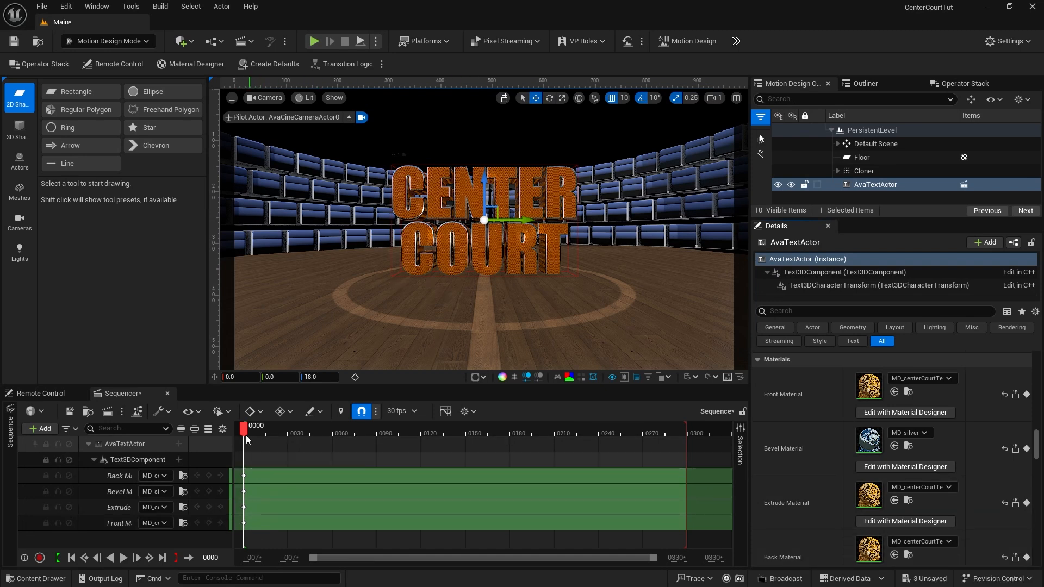
Step: Collapse and hide the AvaTextActor track in the sequence, then save all changes
left_click(88, 444)
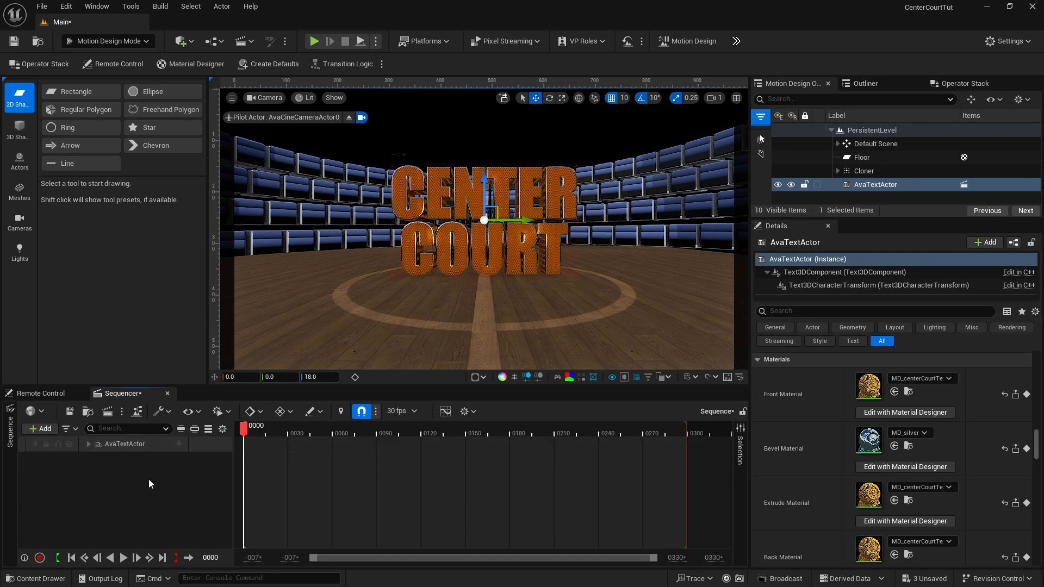
left_click(119, 445)
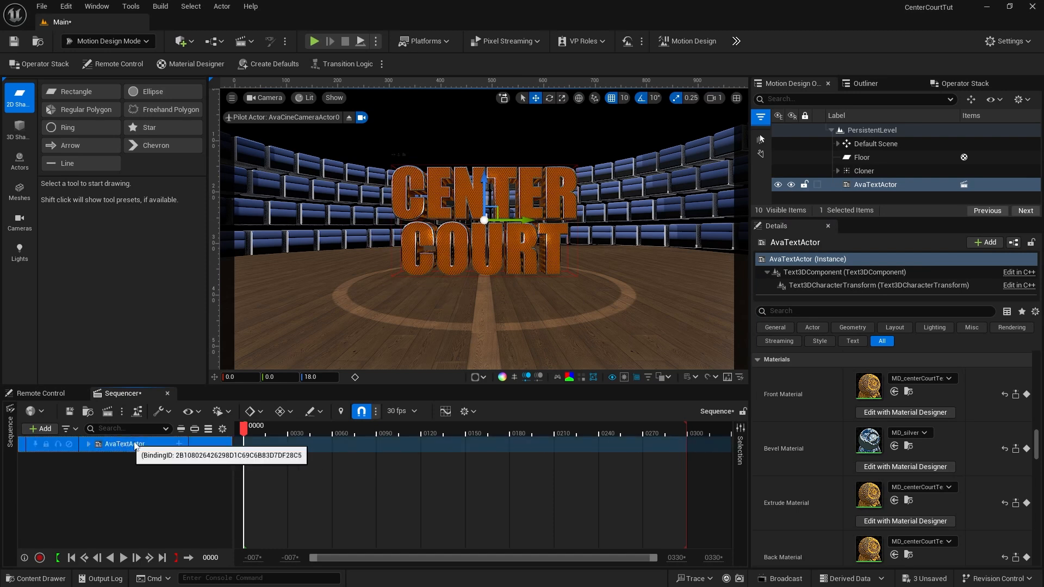
left_click(194, 428)
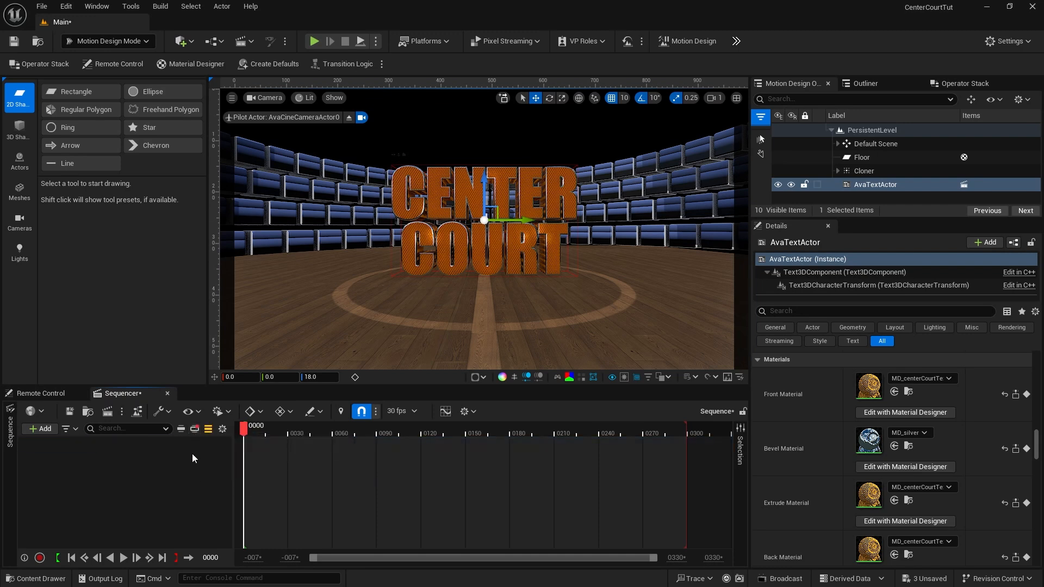
left_click(209, 429)
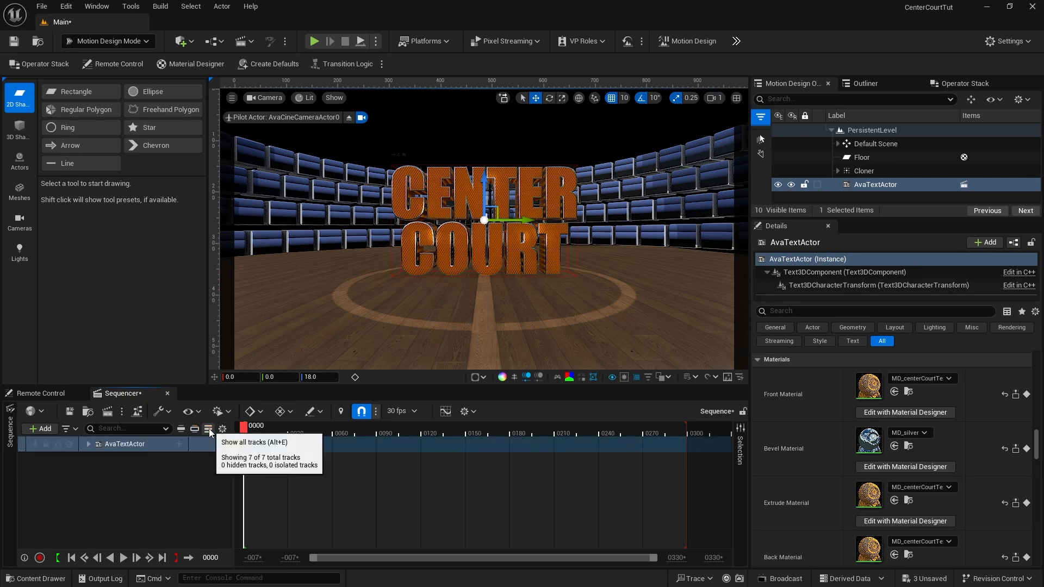
left_click(196, 429)
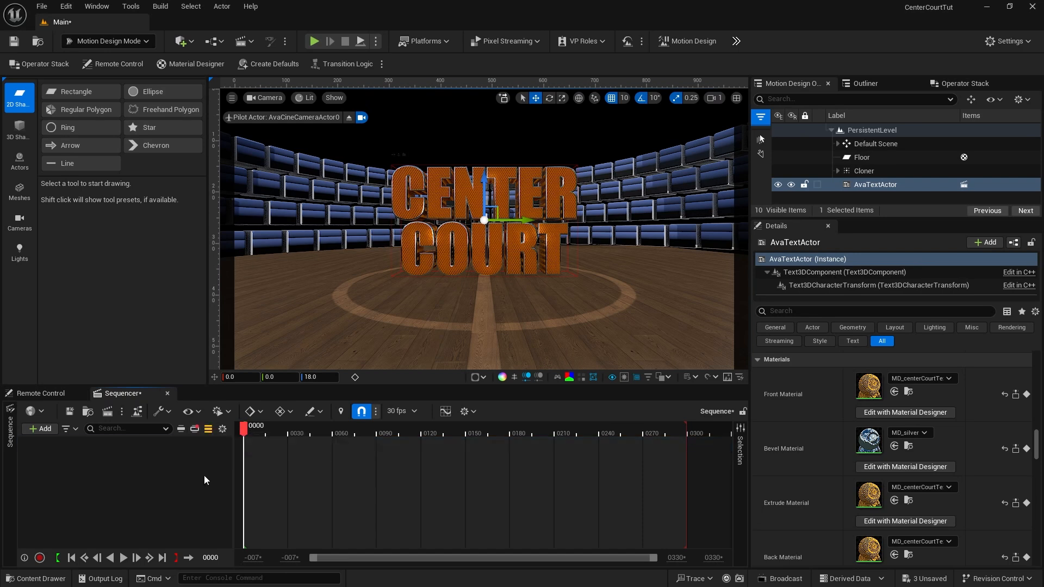
key("ctrl+shift+s")
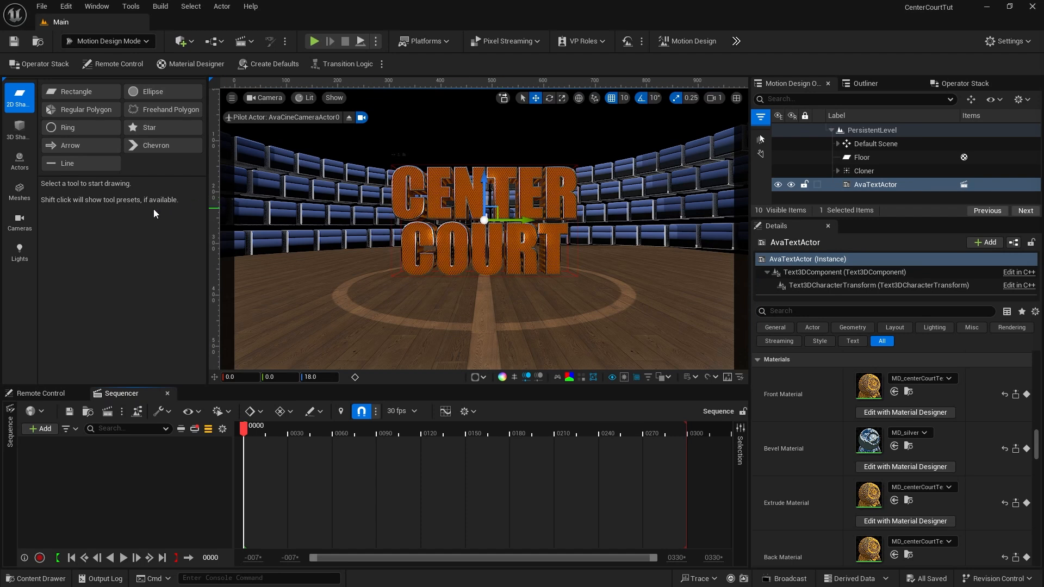
Step: Create a default 2D ellipse in the scene and add a Pattern modifier to it
double_click(153, 91)
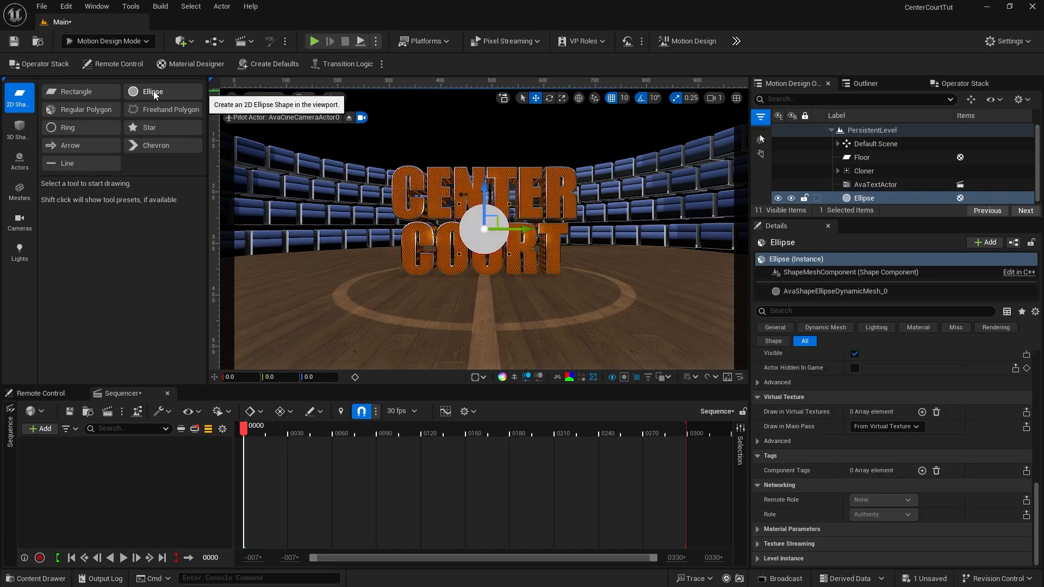
left_click(854, 199)
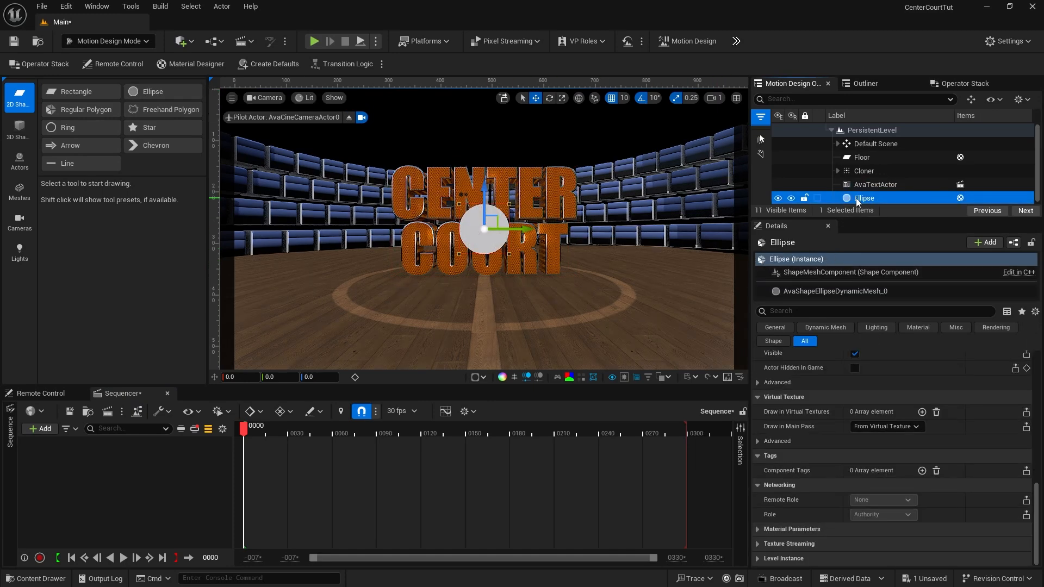
left_click(947, 87)
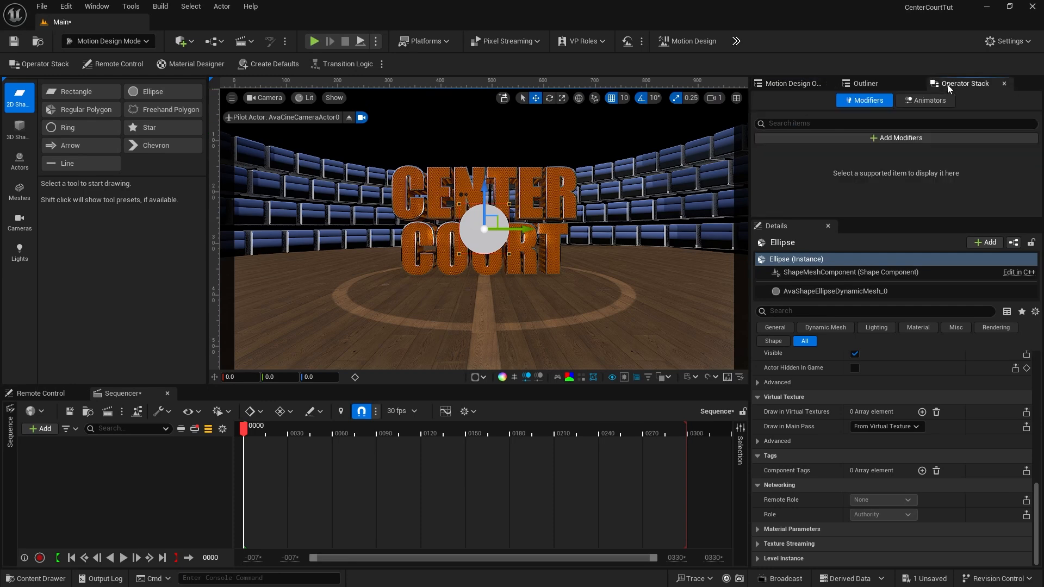
left_click(886, 138)
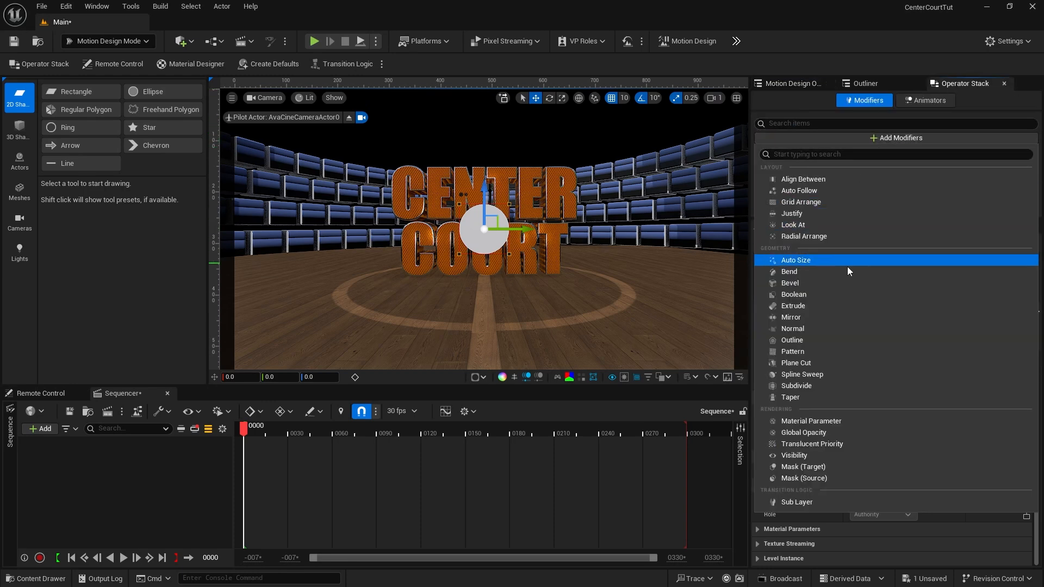
left_click(810, 351)
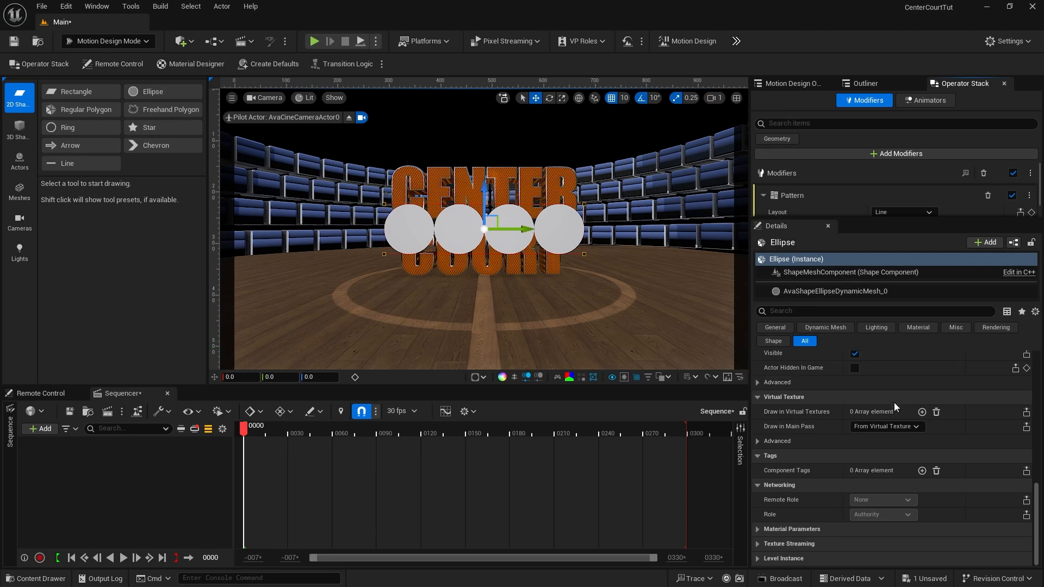
scroll(898, 413, "up", 5)
scroll(897, 413, "up", 4)
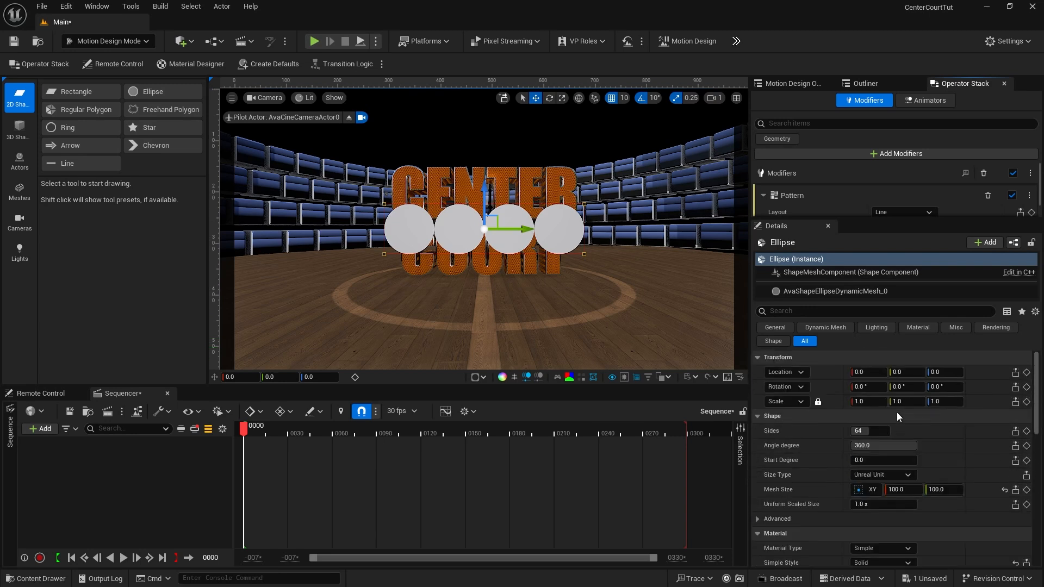
left_click_drag(807, 224, 808, 324)
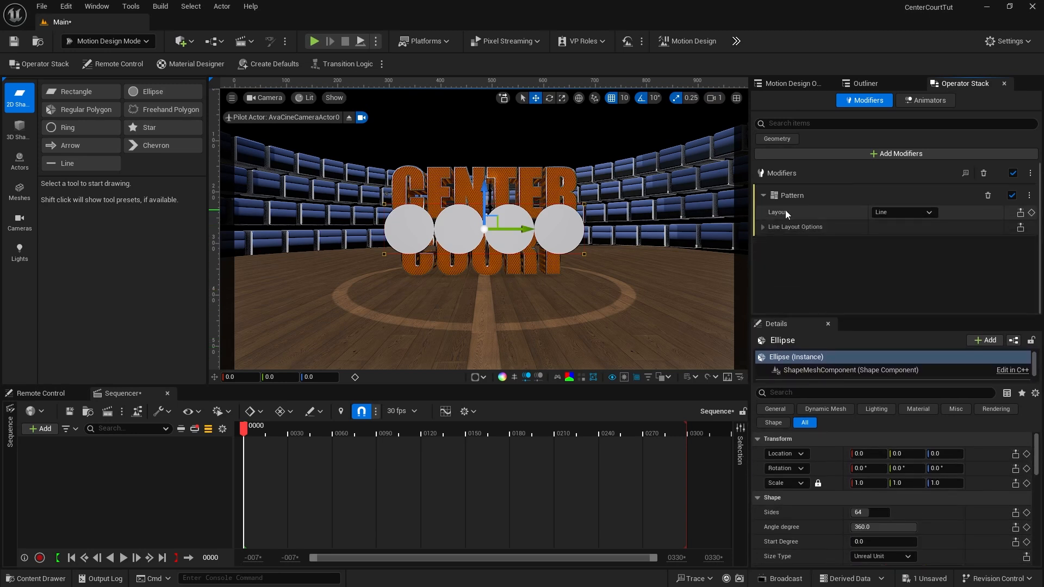
Step: Change the ellipse's Pattern modifier to a Grid layout with a repeat count of 7 by 3 and a spacing of 5.0
left_click(892, 211)
left_click(890, 231)
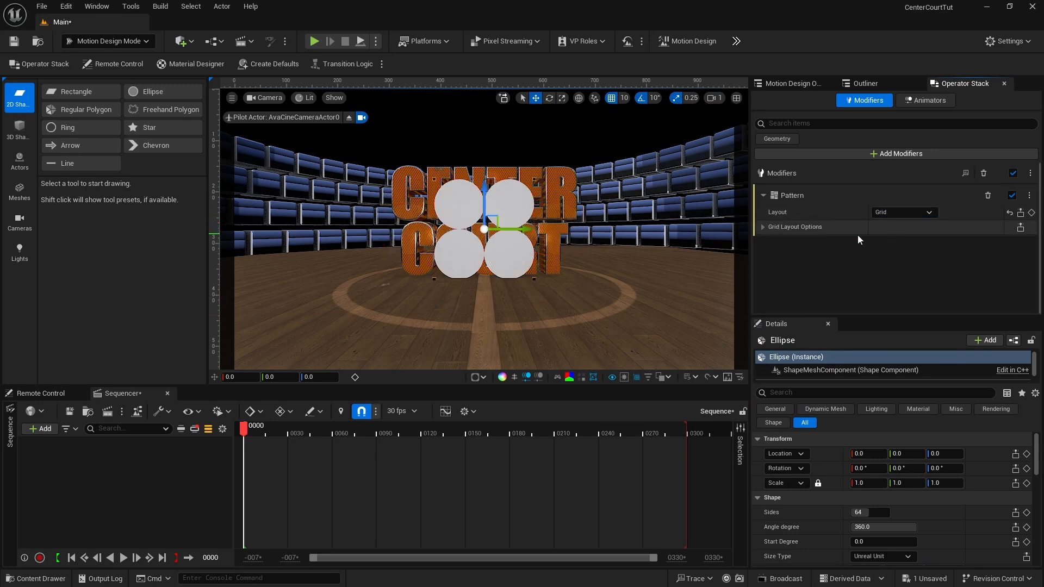
left_click(762, 227)
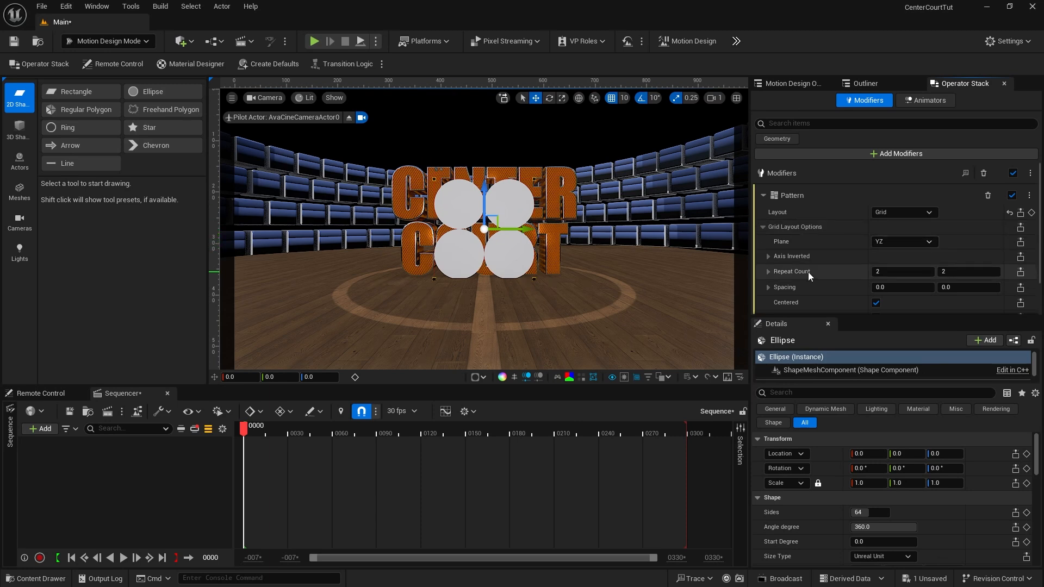
left_click(882, 272)
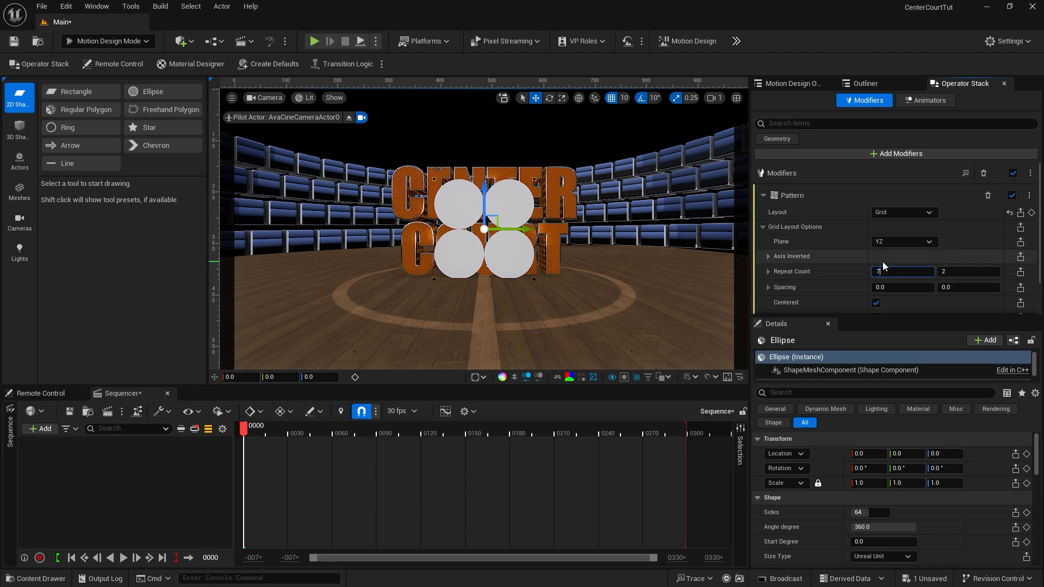
key("Tab")
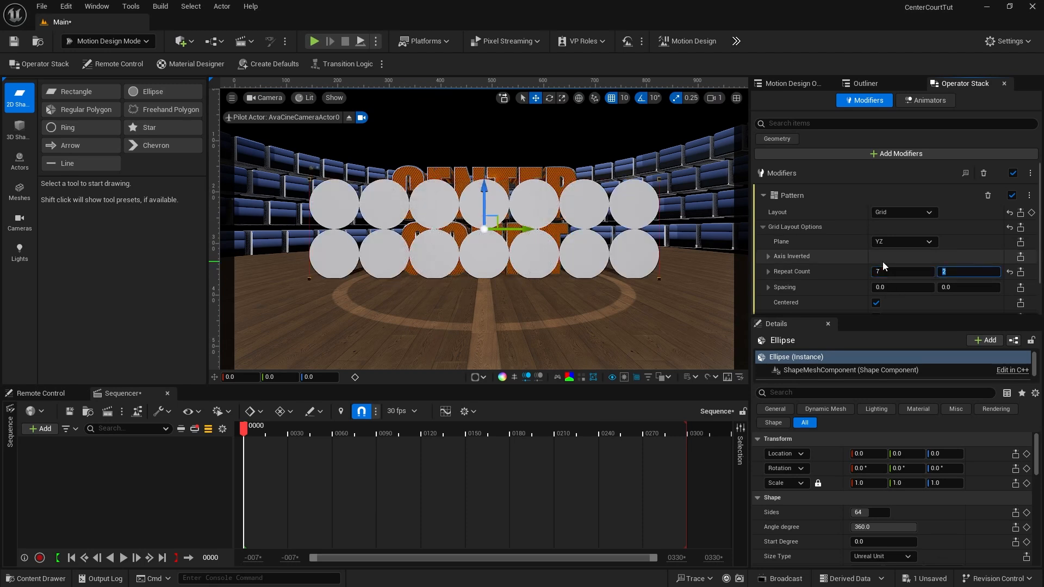
type("3")
key("Tab")
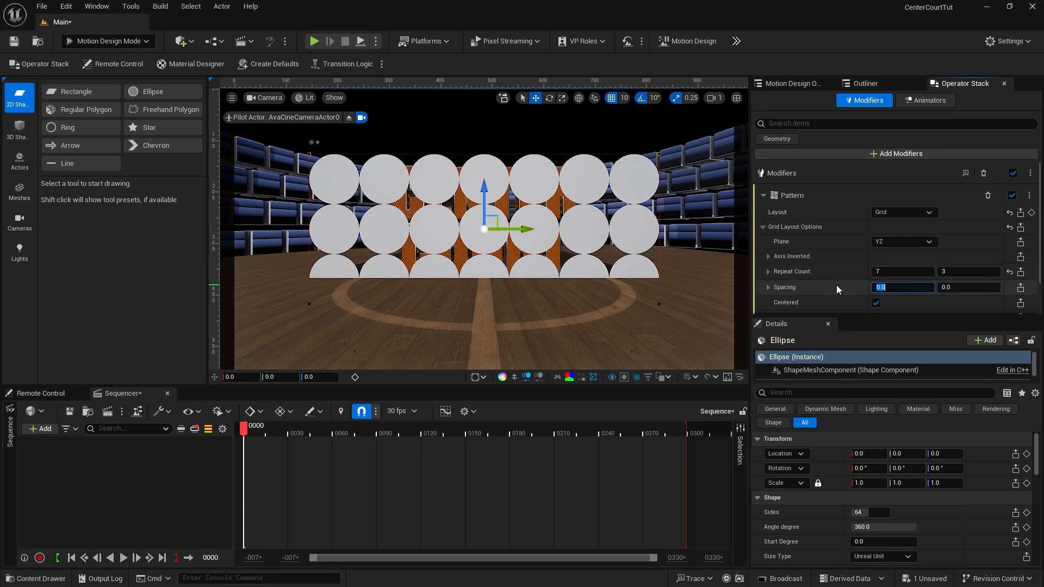
type("5")
key("Return")
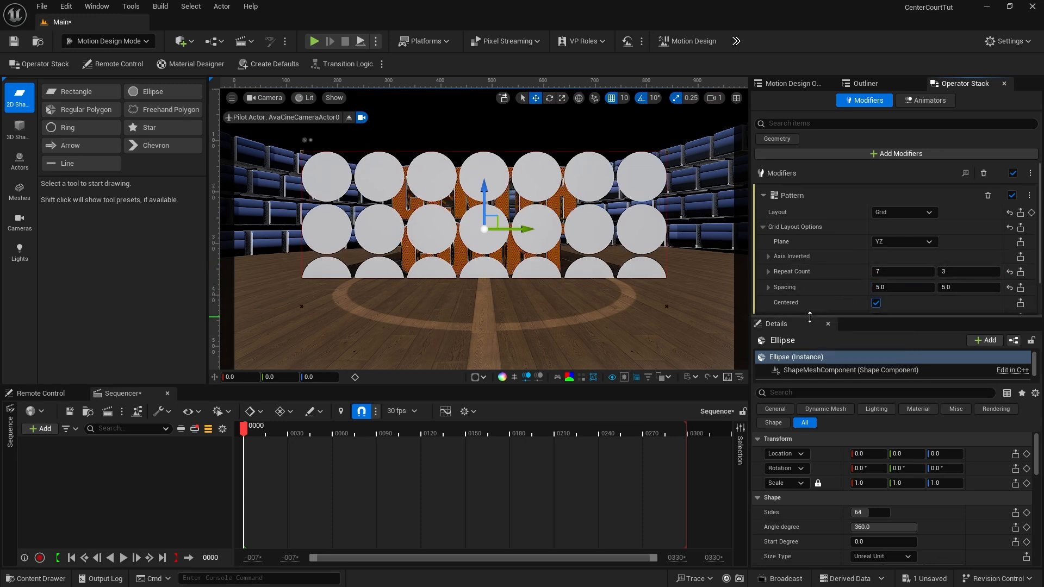
Step: Add an Extrude modifier to the ellipse pattern and set its extrude depth to 2 cm
left_click_drag(810, 317, 810, 333)
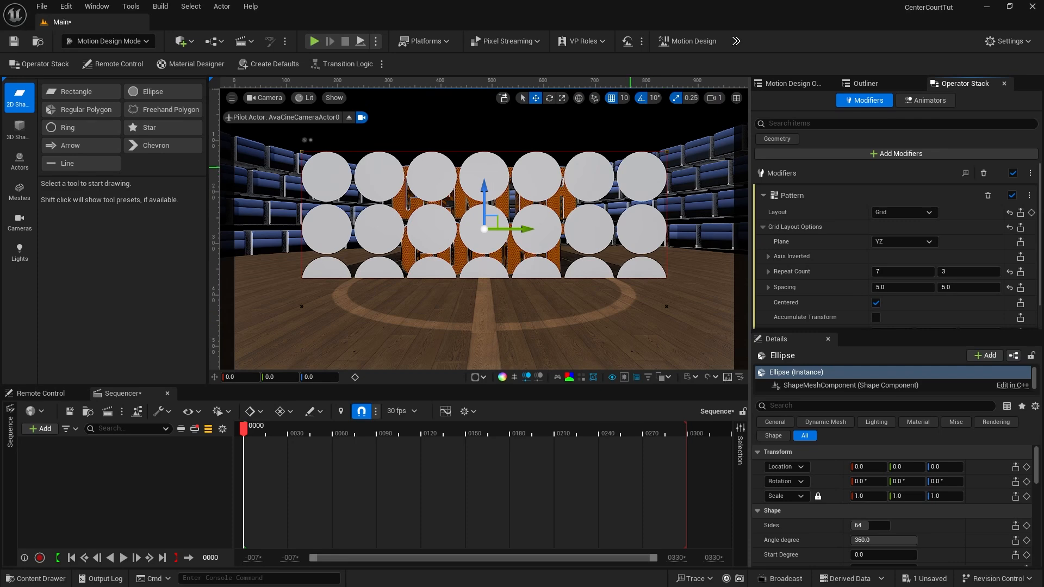
left_click(903, 153)
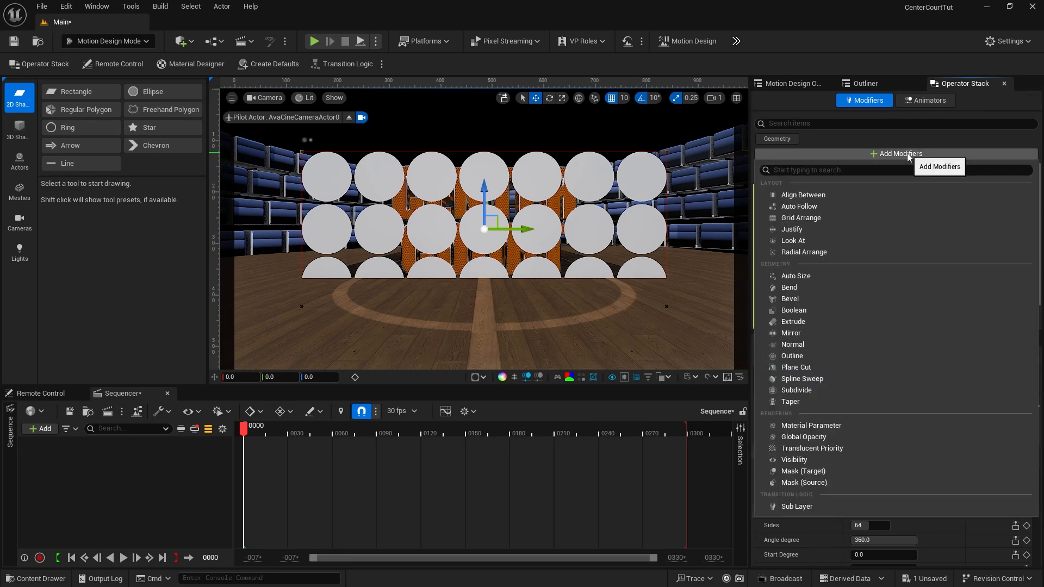
left_click(813, 322)
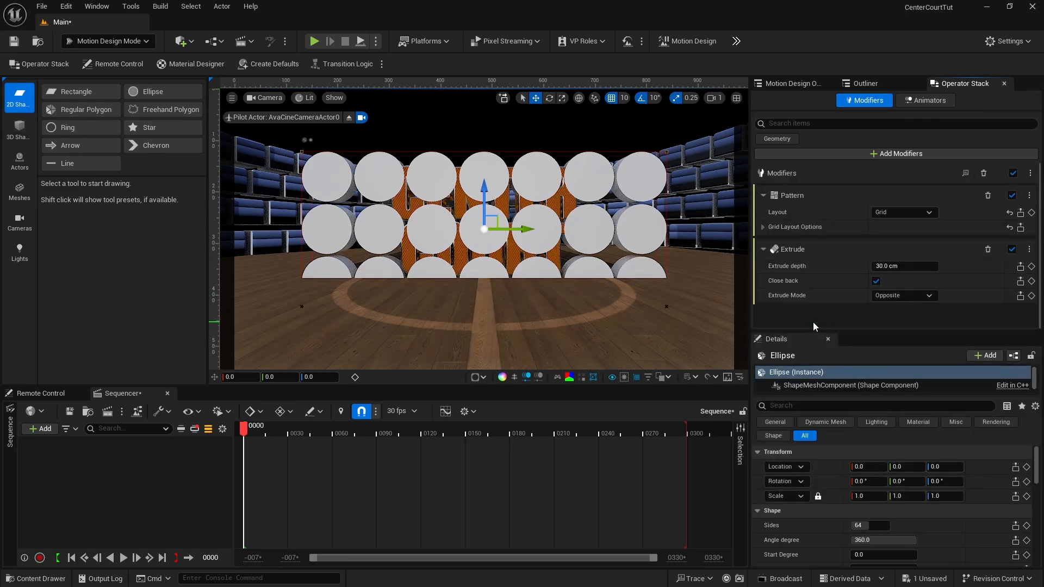
left_click(887, 267)
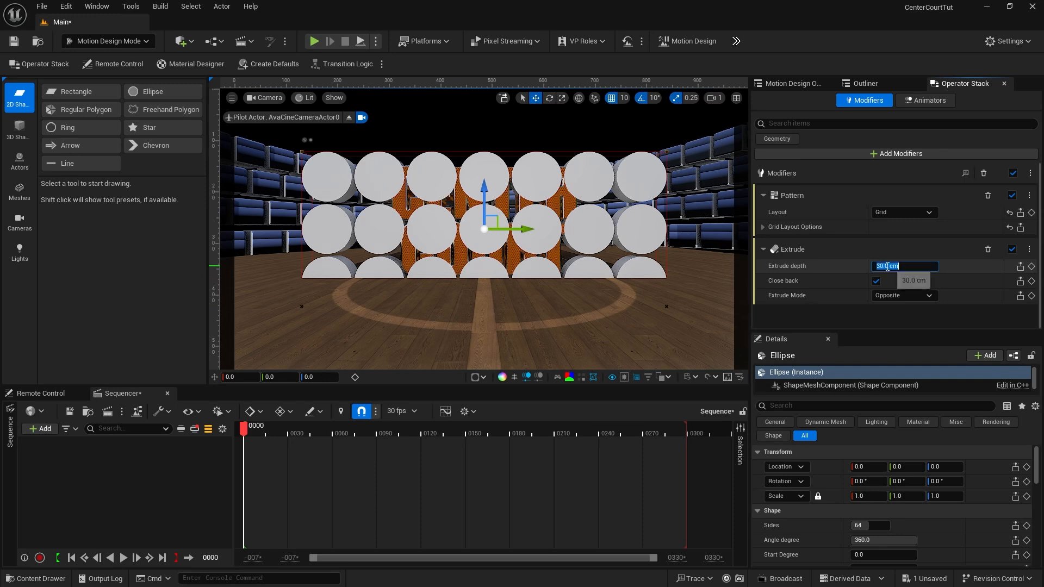
type("2")
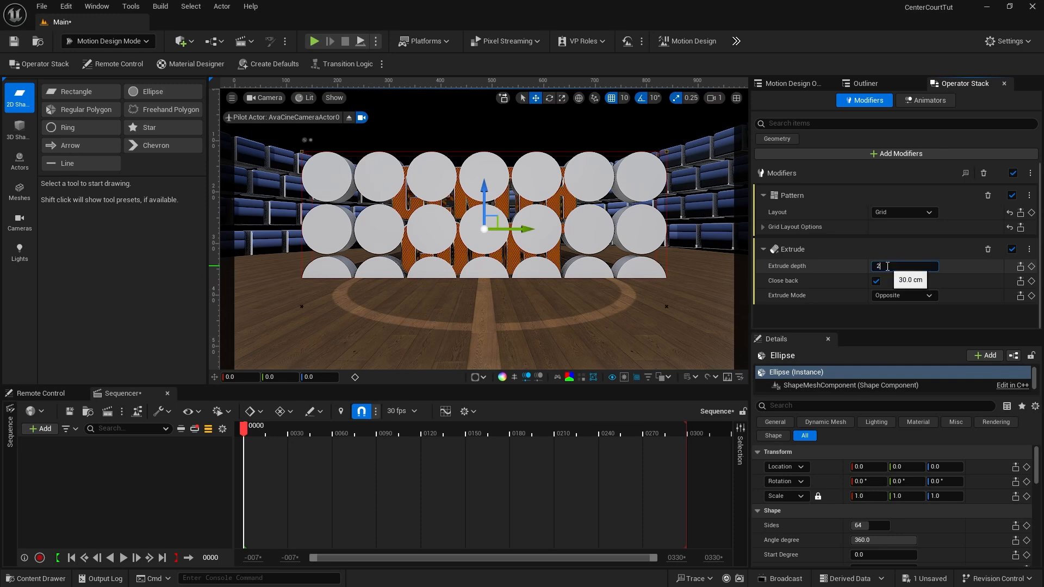
key("Return")
Step: Add a Bevel modifier to the ellipse pattern and adjust its inset to 0.999
left_click(901, 153)
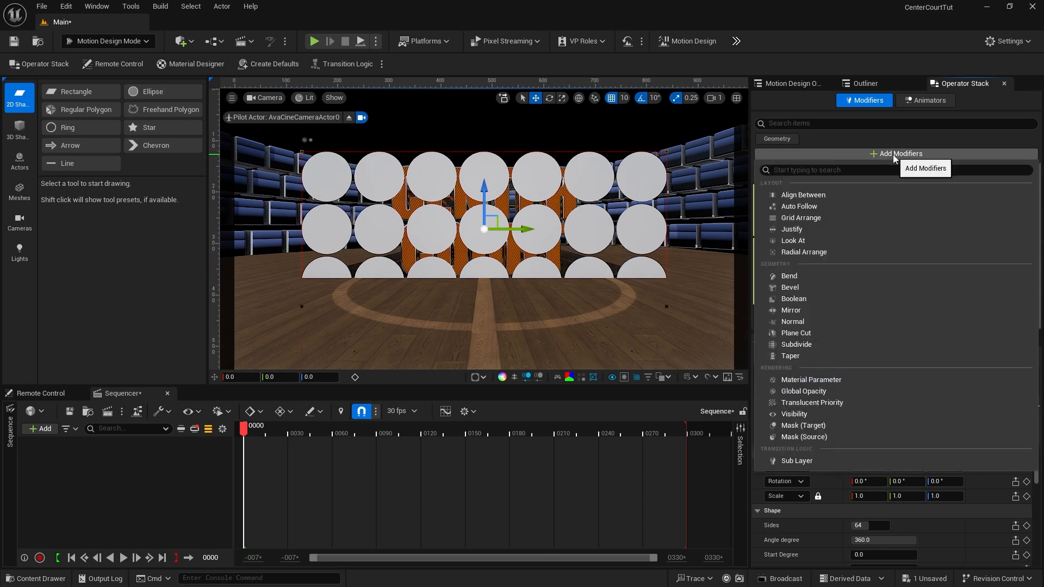
left_click(823, 287)
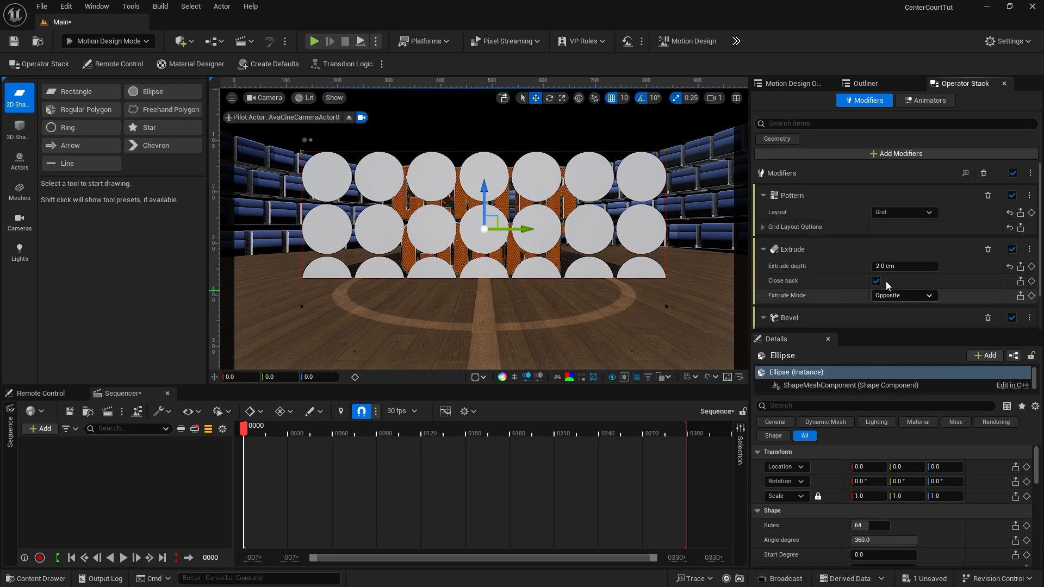
scroll(824, 321, "down", 2)
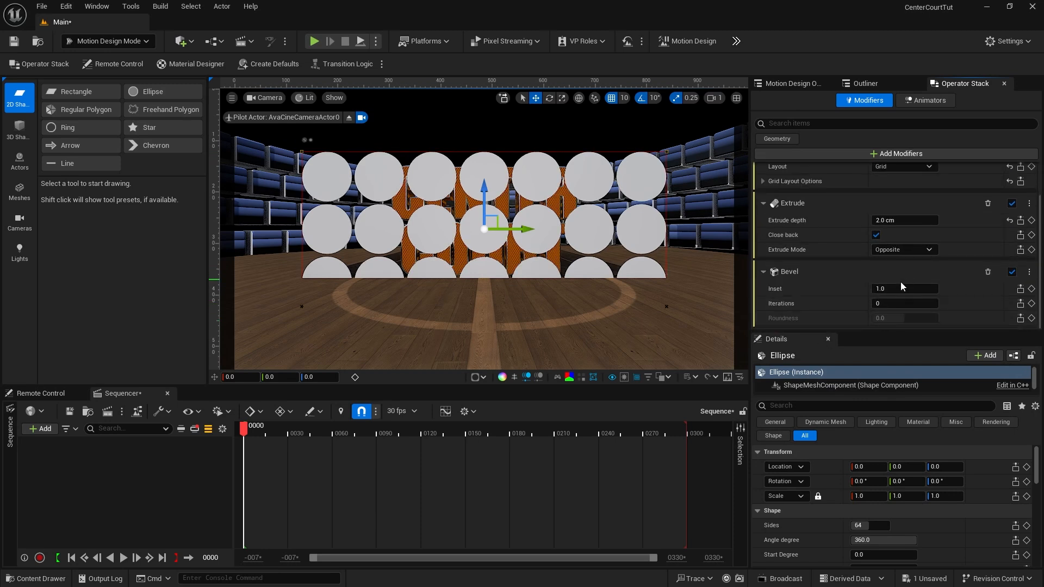
left_click_drag(881, 289, 879, 289)
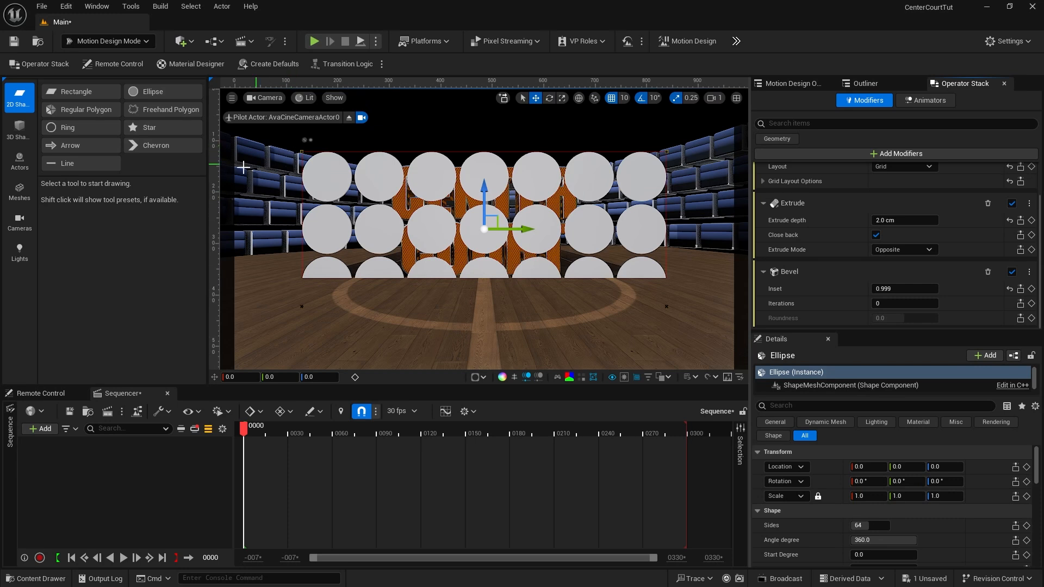
Step: Add a default rectangle shape at the scene origin and select it in the Motion Design Outliner
left_click(76, 93)
left_click(76, 92)
left_click(787, 86)
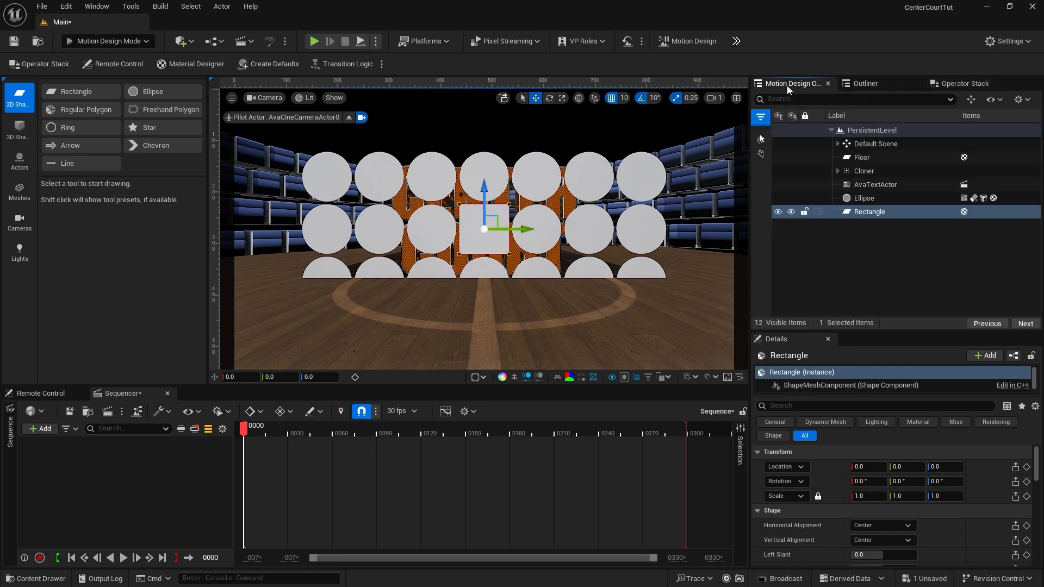
left_click(847, 214)
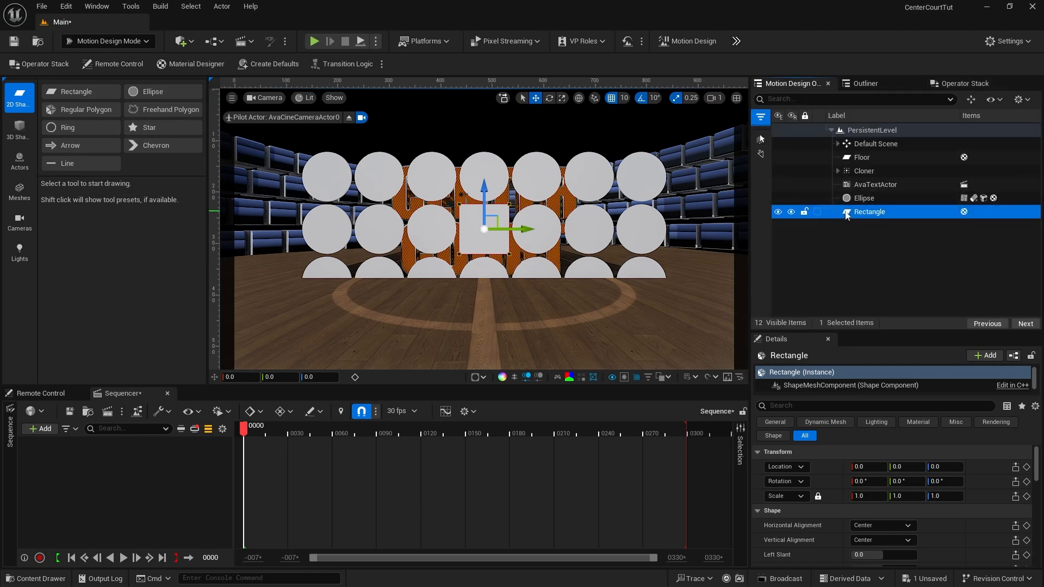
Step: Set the rectangle's mesh size to 775 by 340
left_click_drag(853, 328, 853, 199)
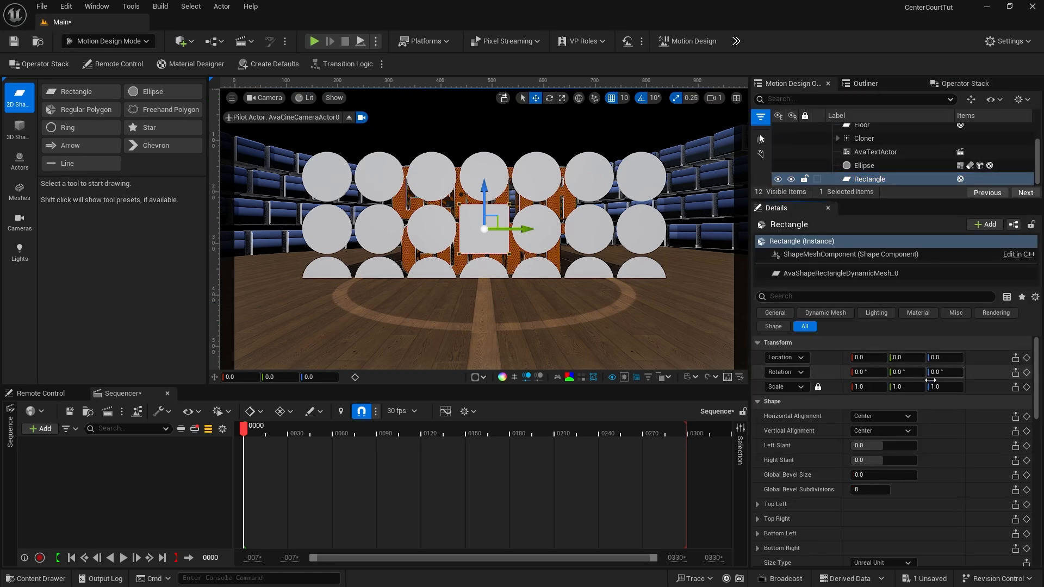
scroll(929, 458, "down", 5)
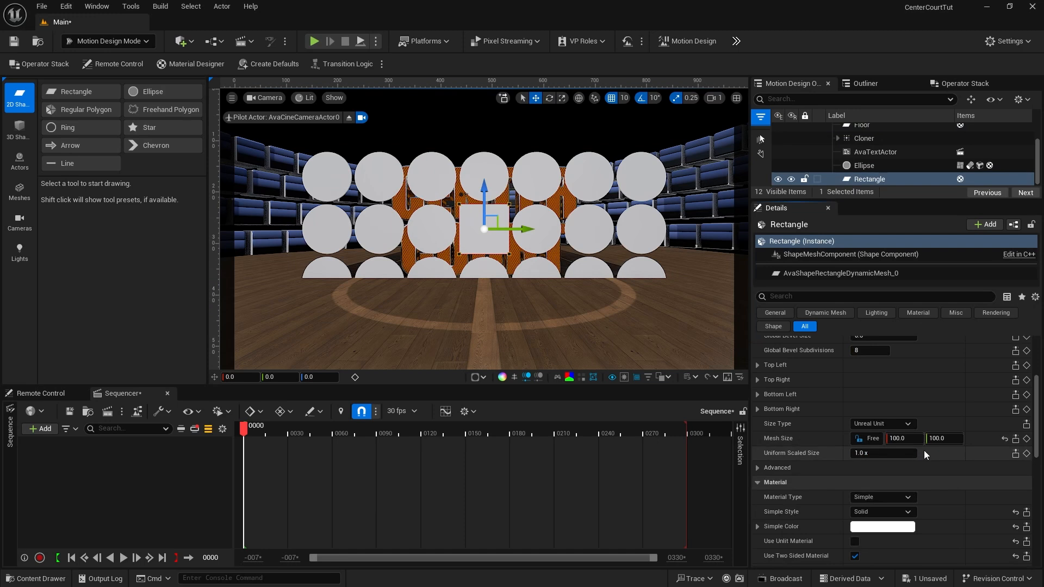
left_click(904, 440)
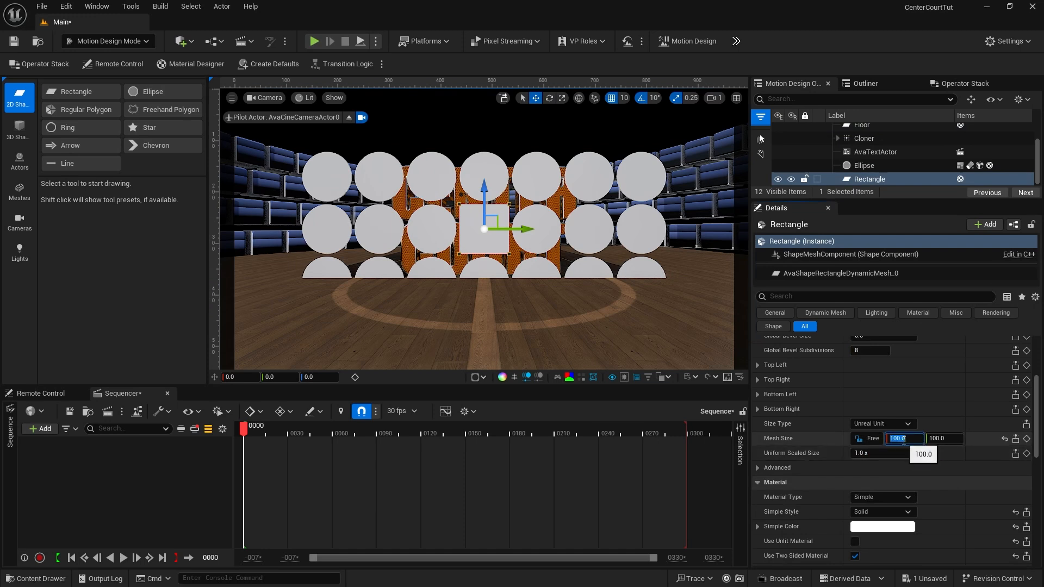
type("775")
key("Tab")
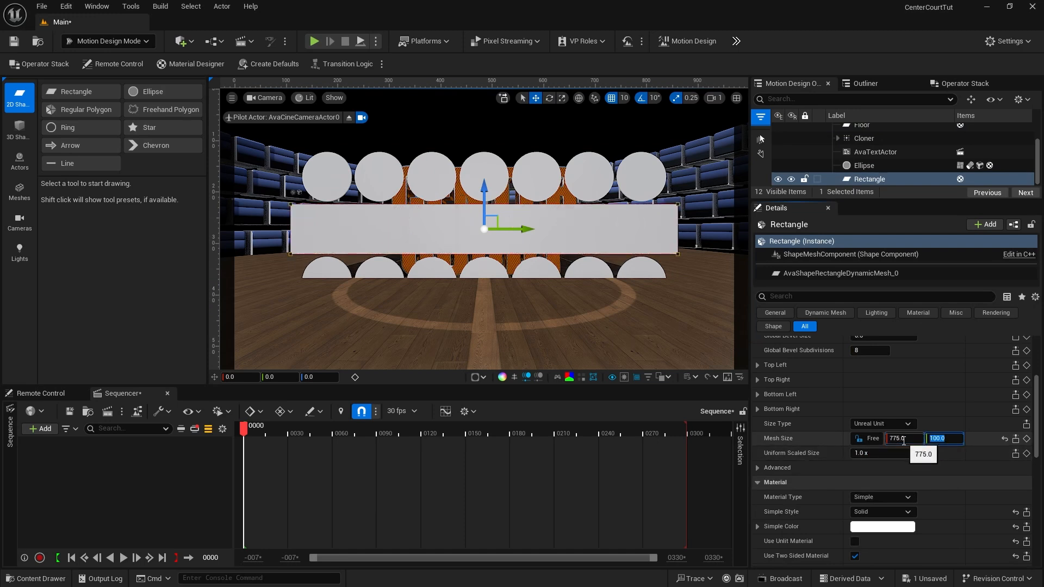
type("340")
key("Tab")
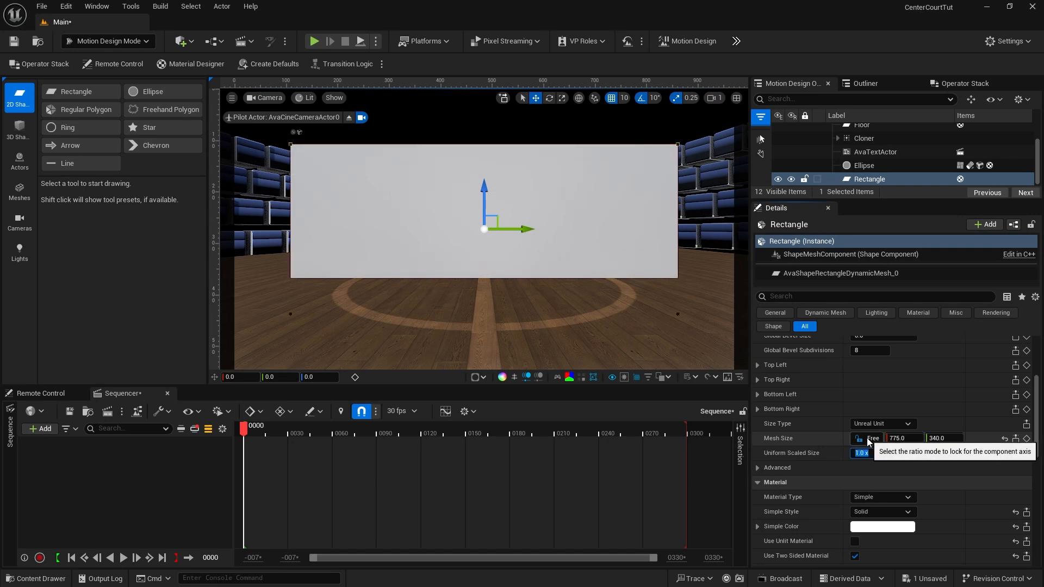
Step: Round the rectangle's corners with a global bevel size of 40
scroll(860, 439, "up", 2)
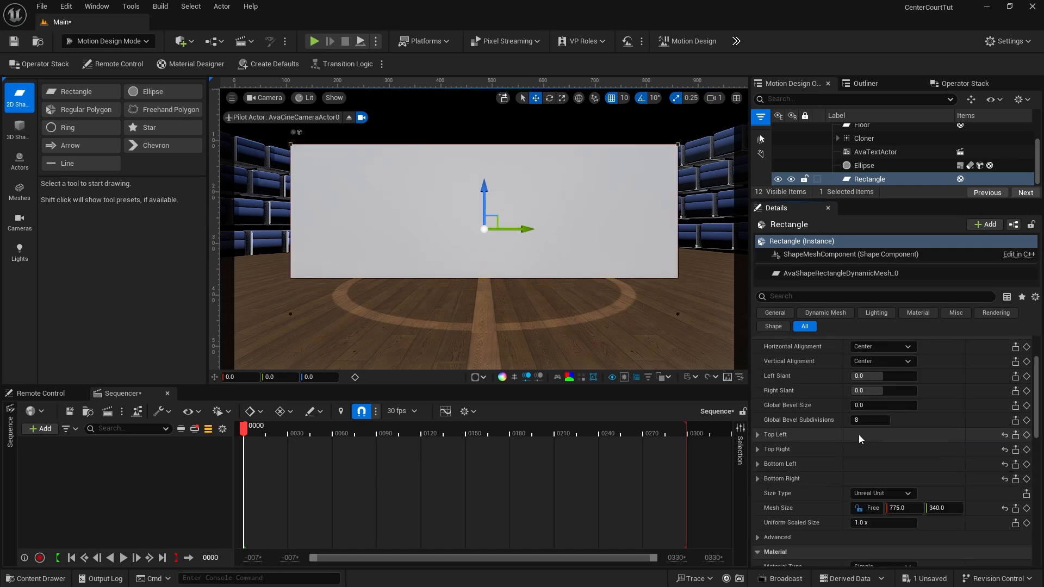
left_click(861, 405)
type("40")
key("Return")
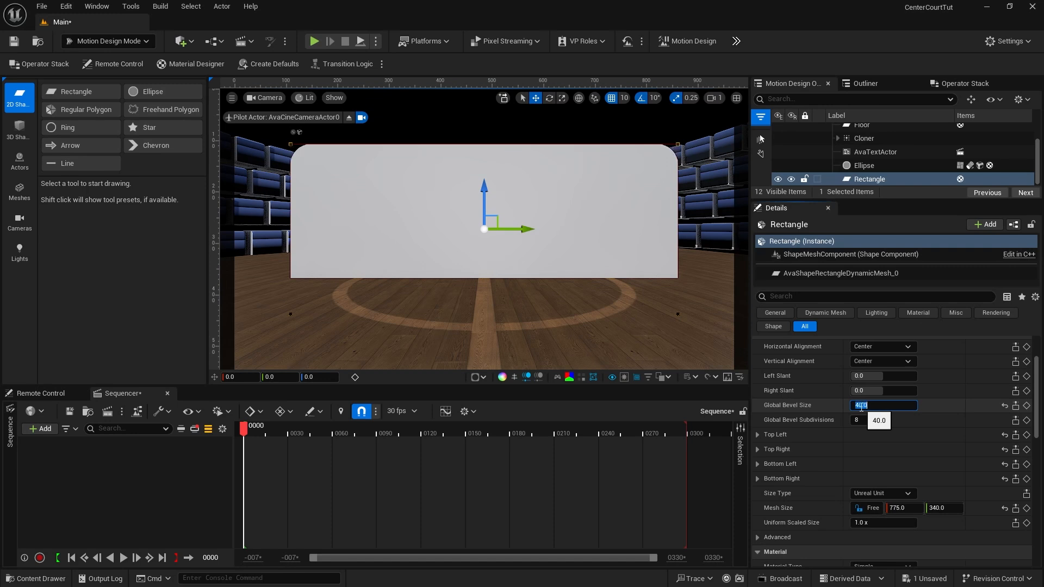
Step: Move the rectangle behind the circles by setting its X location to 5
scroll(963, 423, "up", 2)
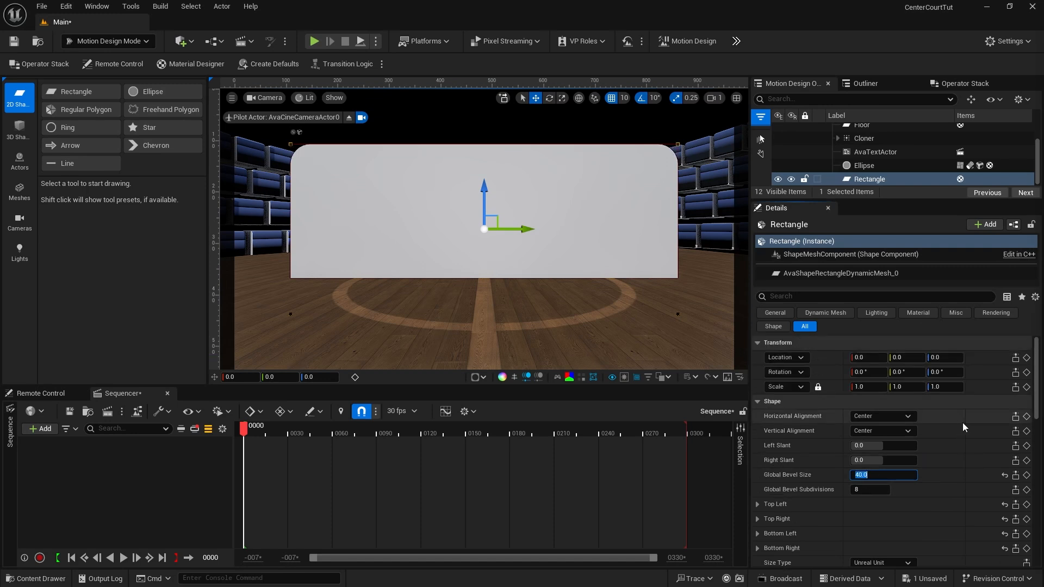
left_click(862, 359)
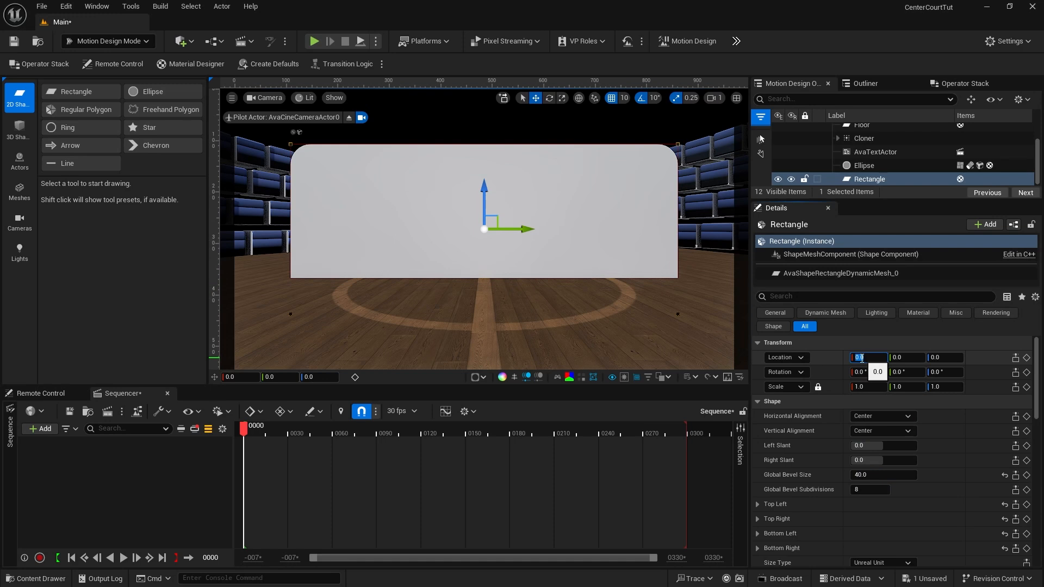
type("5")
key("Return")
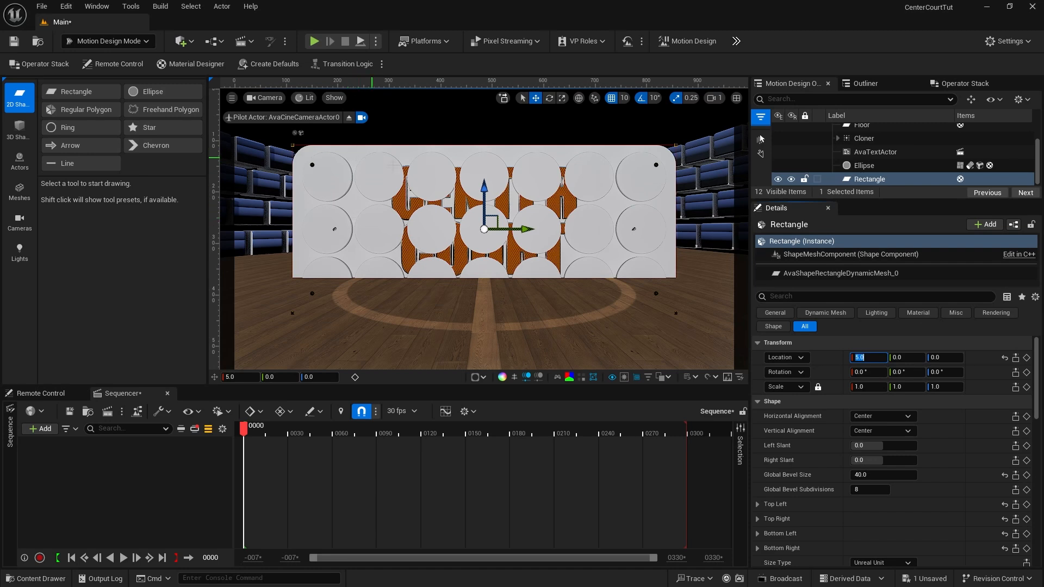
Step: Switch the rectangle's material type to Material Designer and create a new PBR material for it
scroll(958, 474, "down", 2)
scroll(952, 465, "down", 4)
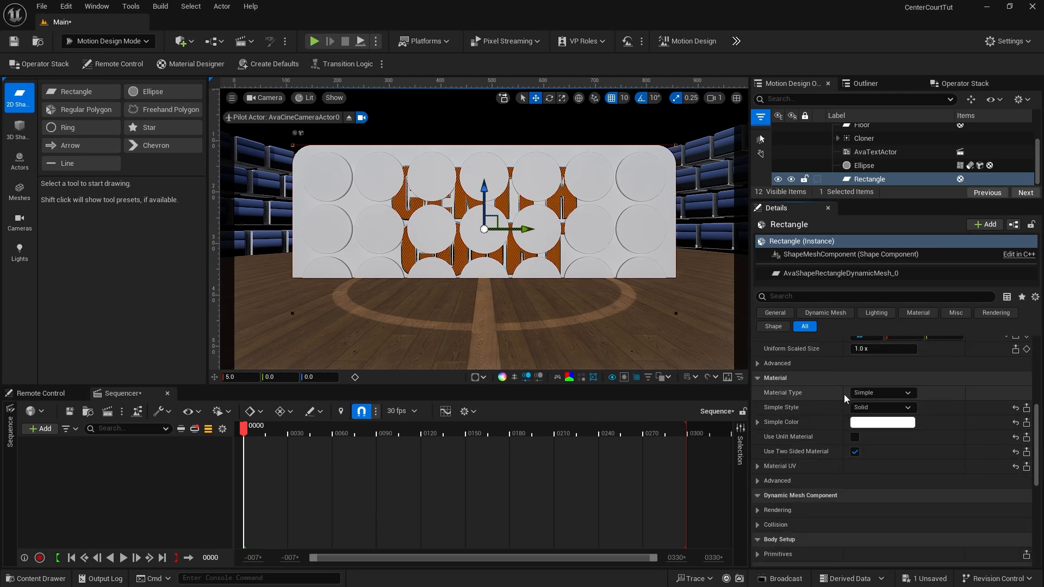
left_click(880, 393)
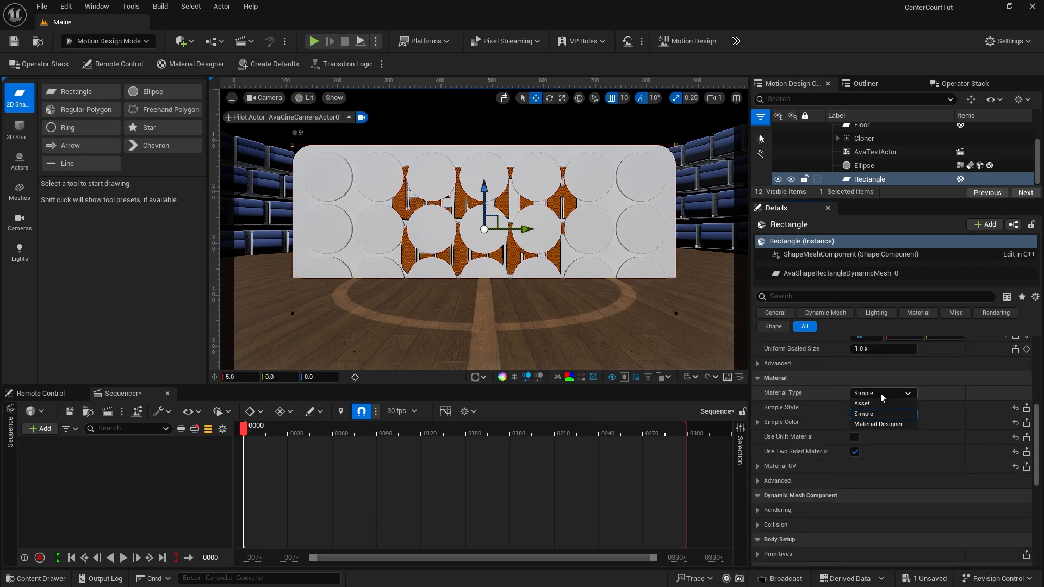
left_click(882, 425)
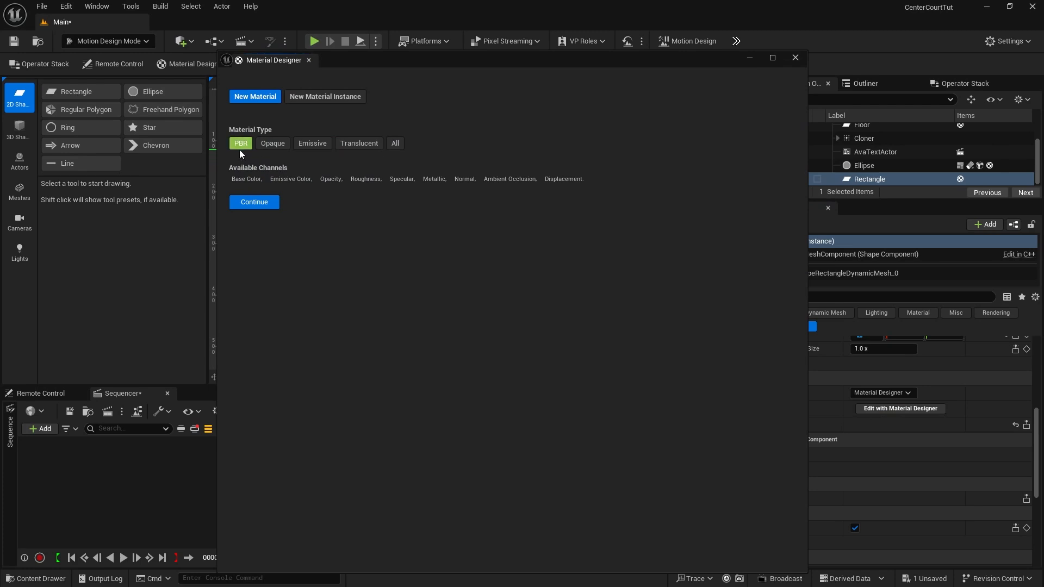
left_click(255, 202)
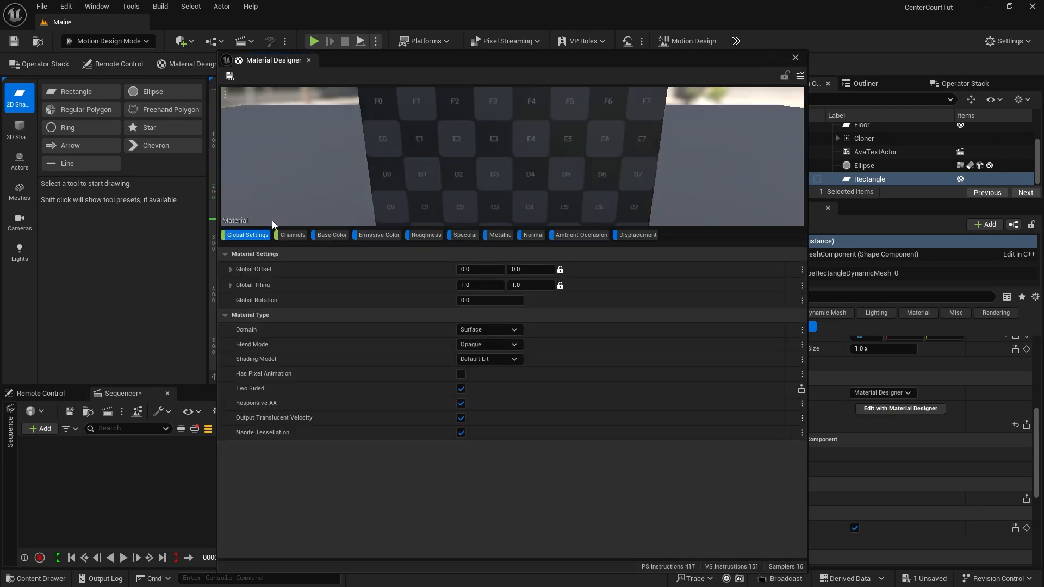
Step: Change the base color layer's source to Solid Color and set its linear hex color to 2E2E2EFF
left_click(332, 235)
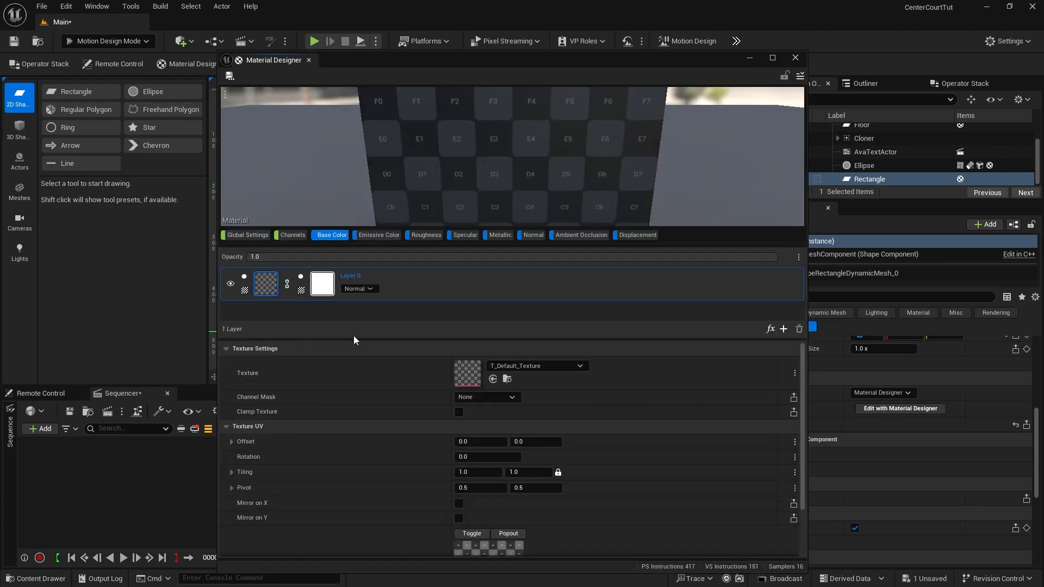
left_click(245, 295)
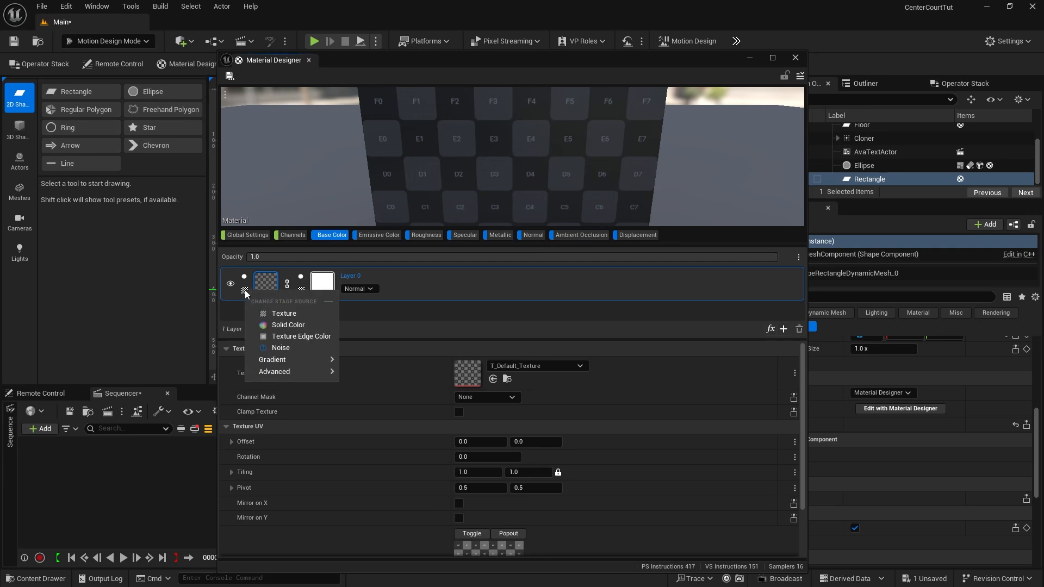
left_click(274, 325)
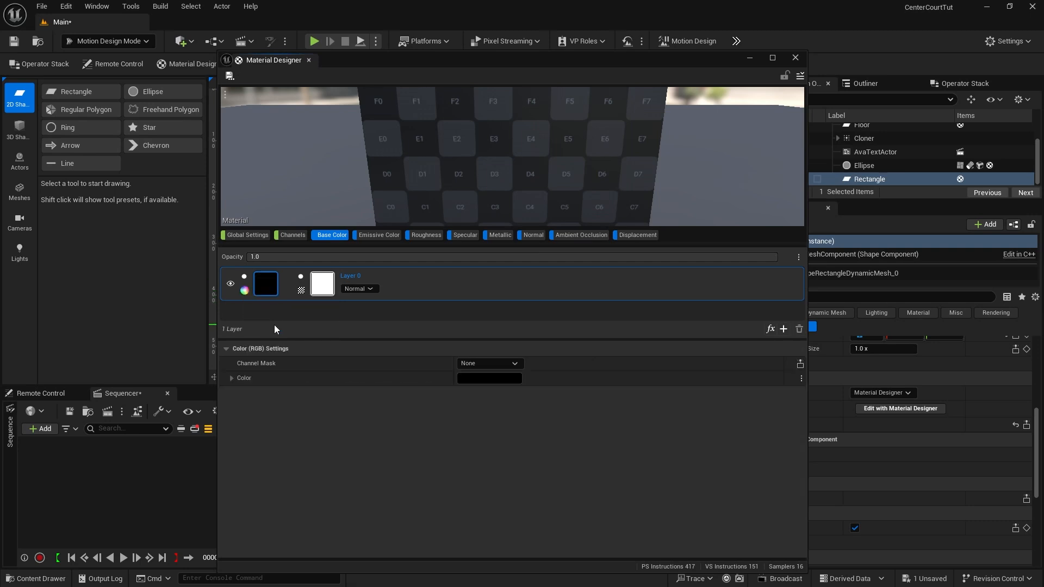
left_click(488, 378)
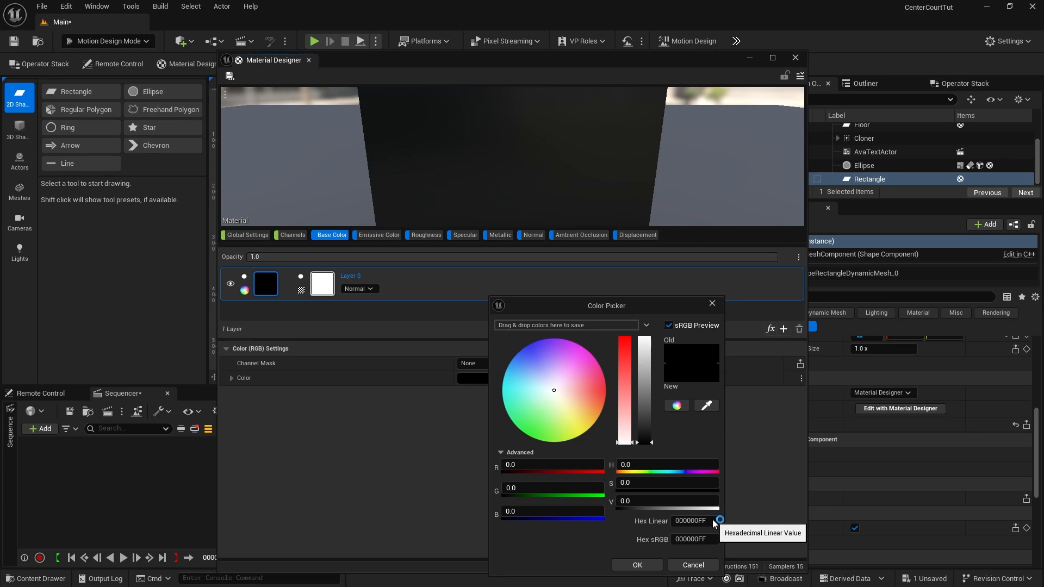
left_click_drag(711, 521, 632, 501)
type("2E2E2EFF")
key("Return")
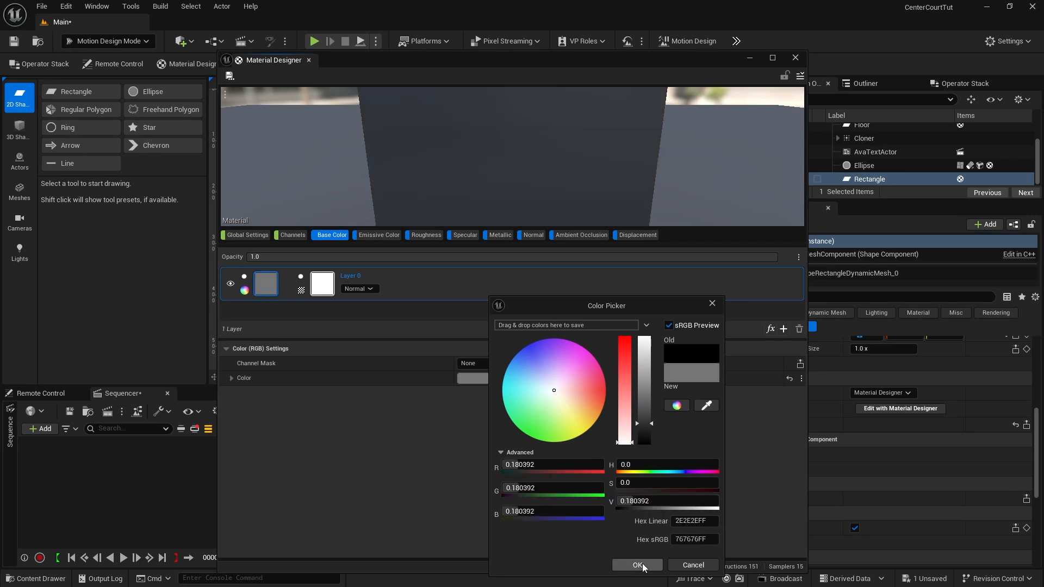
left_click(640, 565)
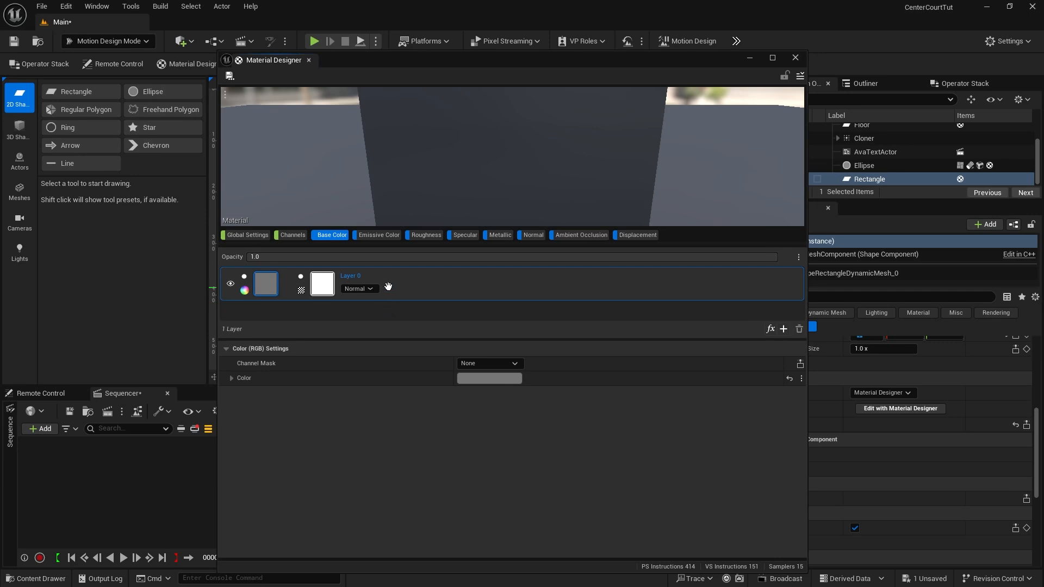
Step: Add a texture layer above the solid base color layer and assign the T_Perlin_Noise_M texture to it
left_click(783, 329)
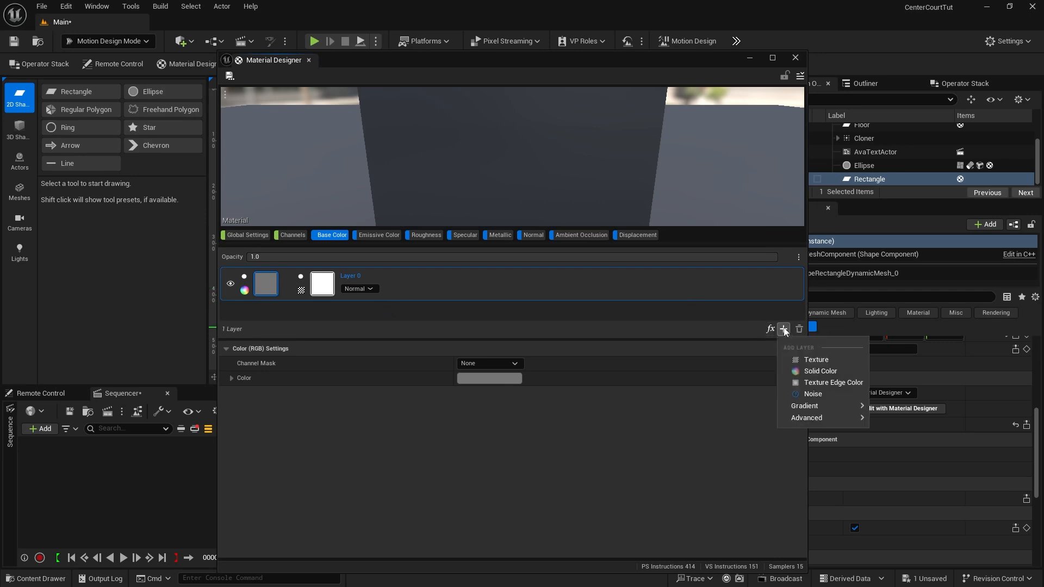
left_click(815, 359)
left_click_drag(448, 340, 450, 376)
left_click(354, 280)
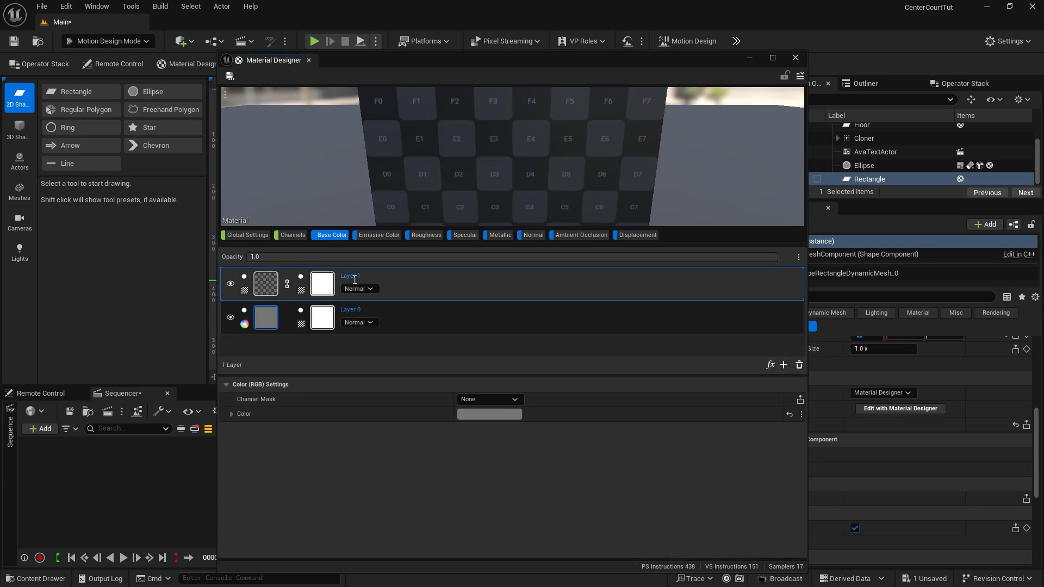
left_click(275, 284)
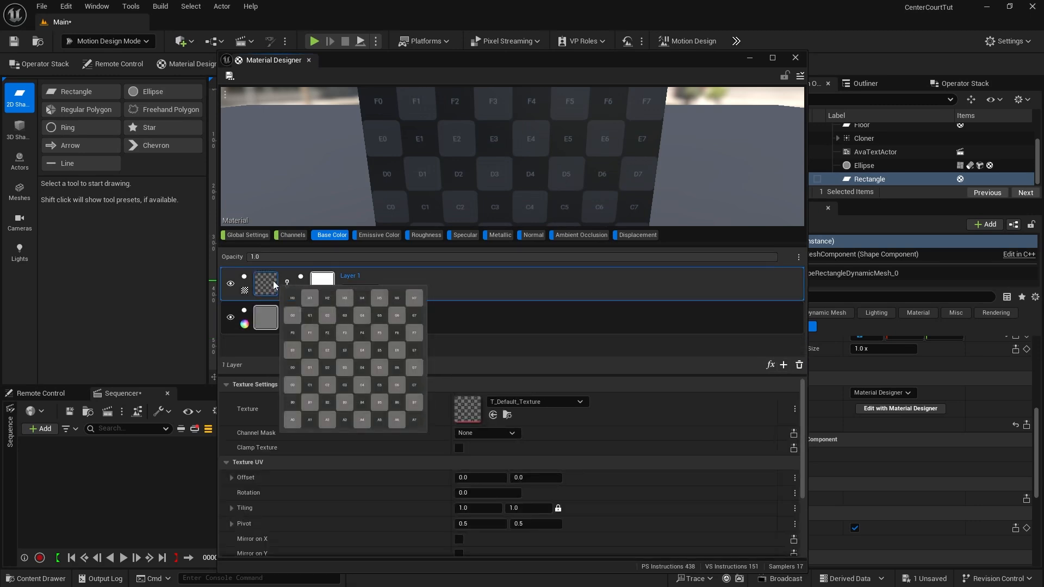
left_click(551, 401)
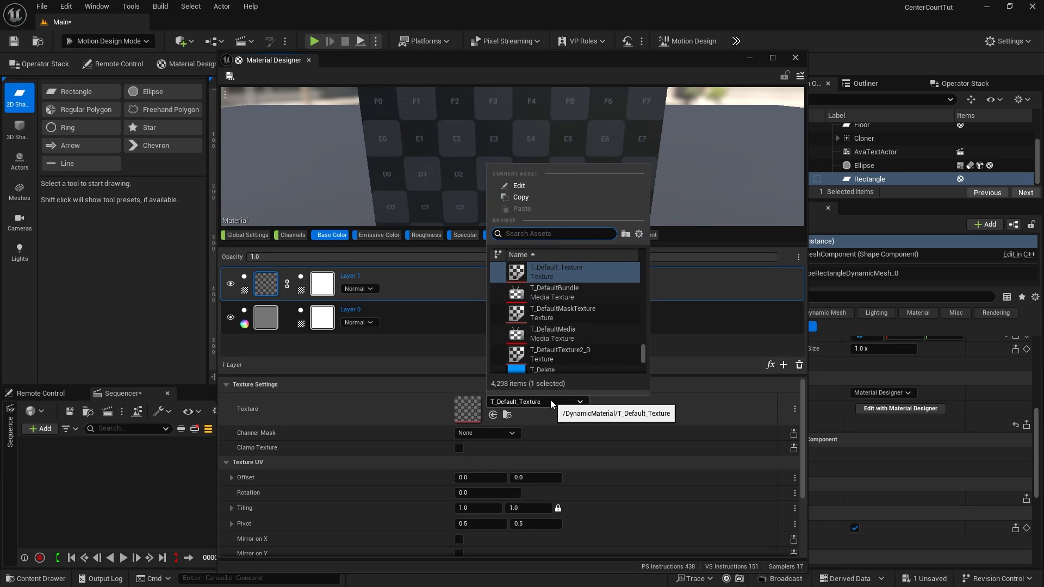
type("t_perlin")
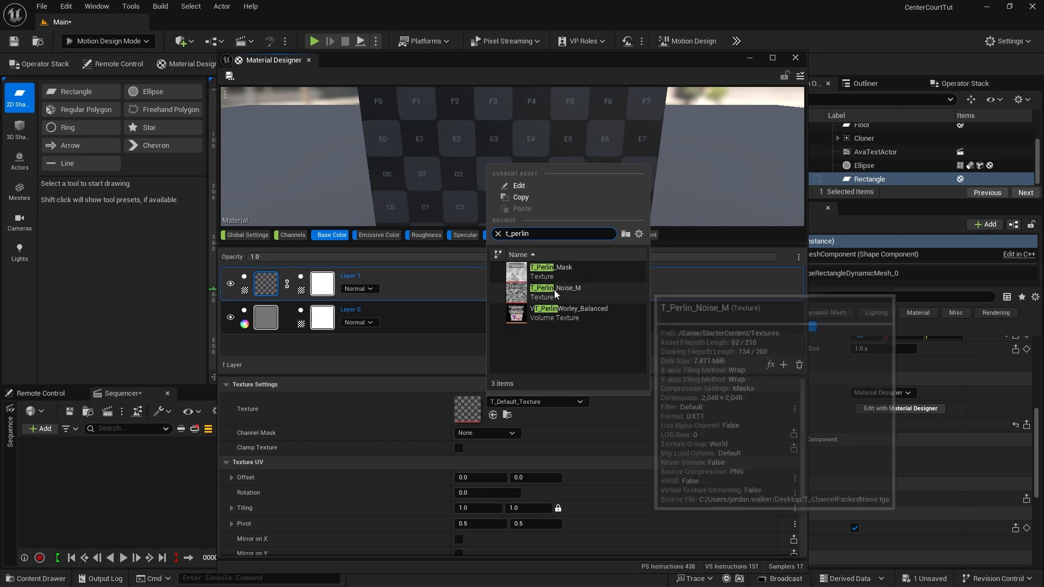
left_click(546, 294)
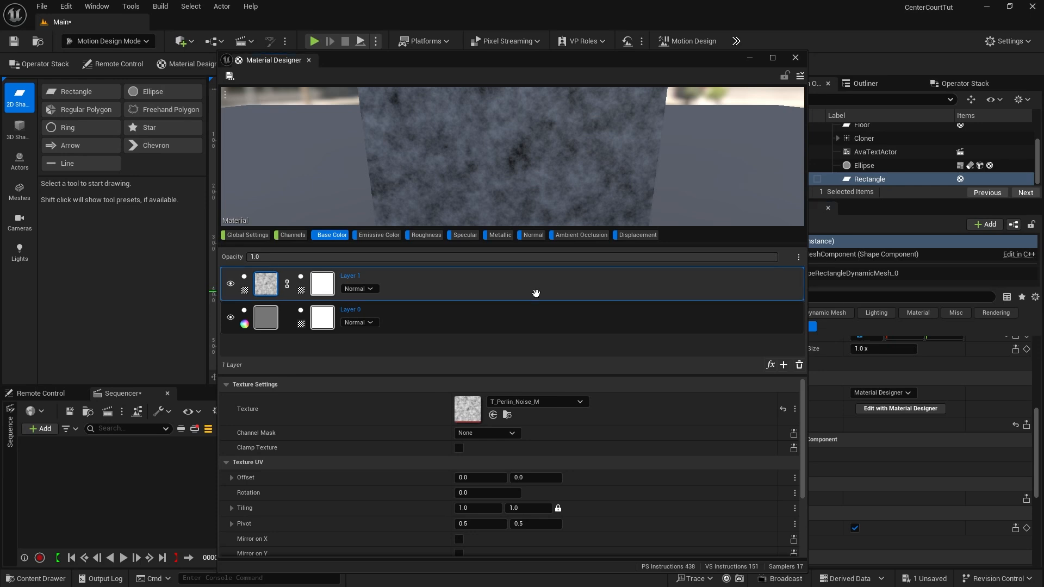
Step: Add a Color Correction effect to the noise layer with brightness 0.63 and contrast 0.21
left_click(771, 366)
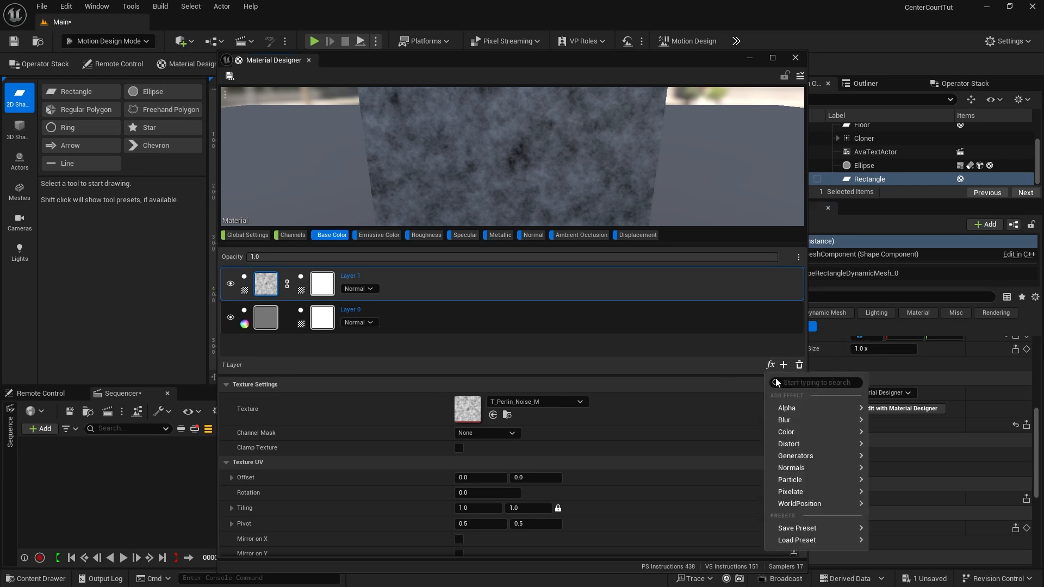
mouse_move(798, 434)
left_click(894, 428)
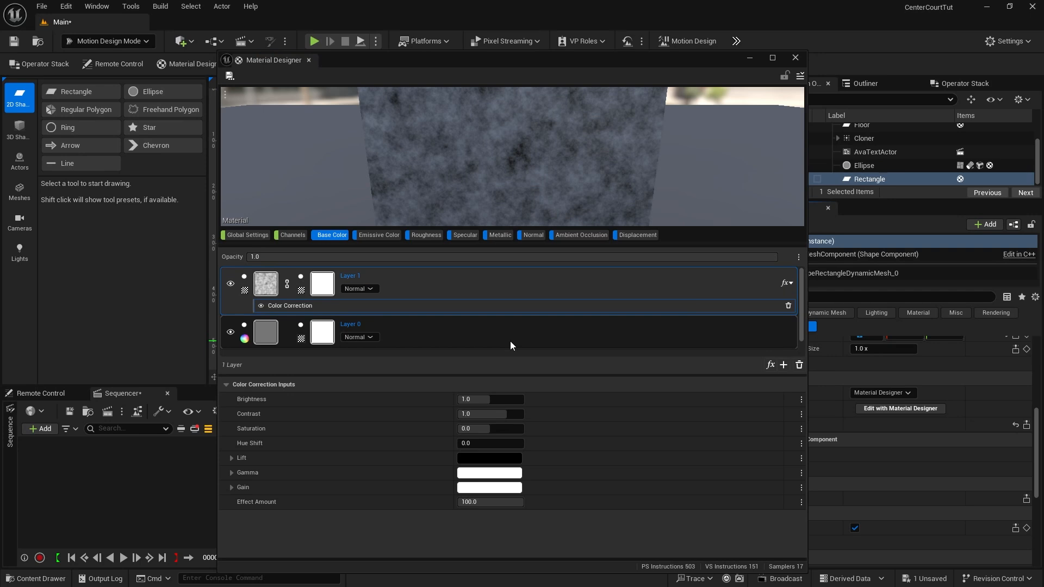
left_click(486, 401)
key("BackSpace")
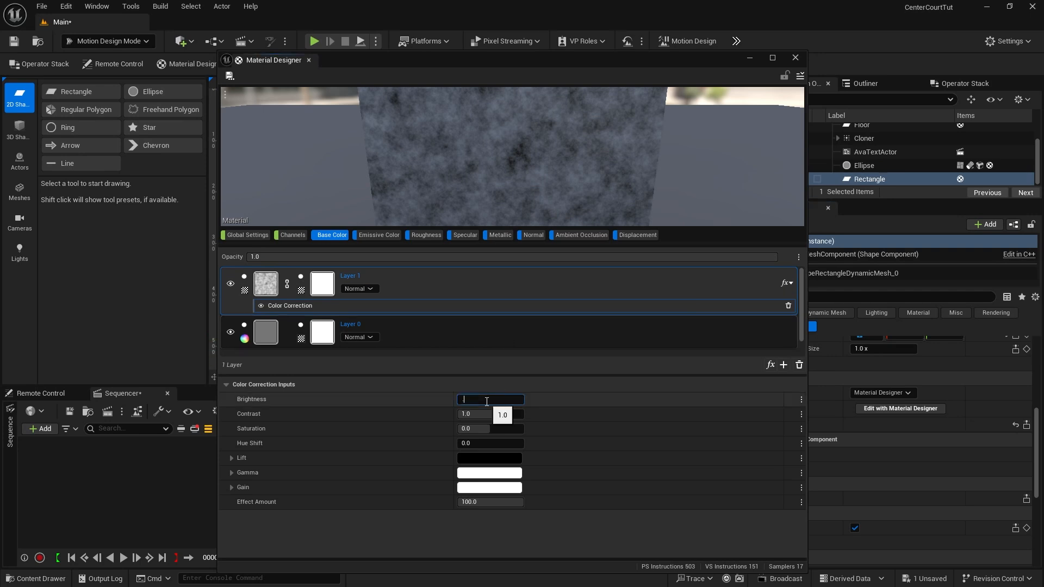
key("Return")
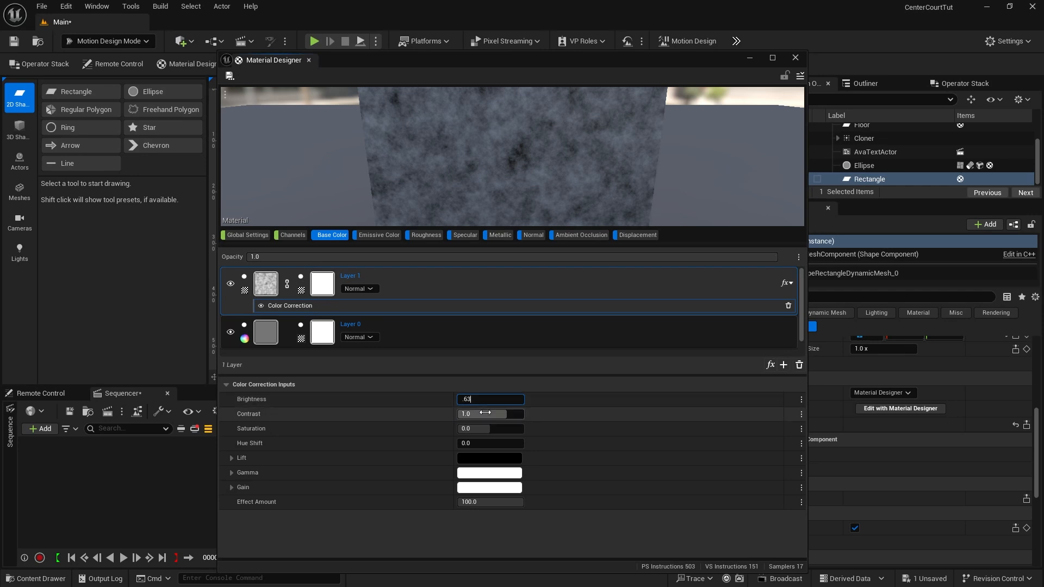
left_click(486, 413)
type(".2")
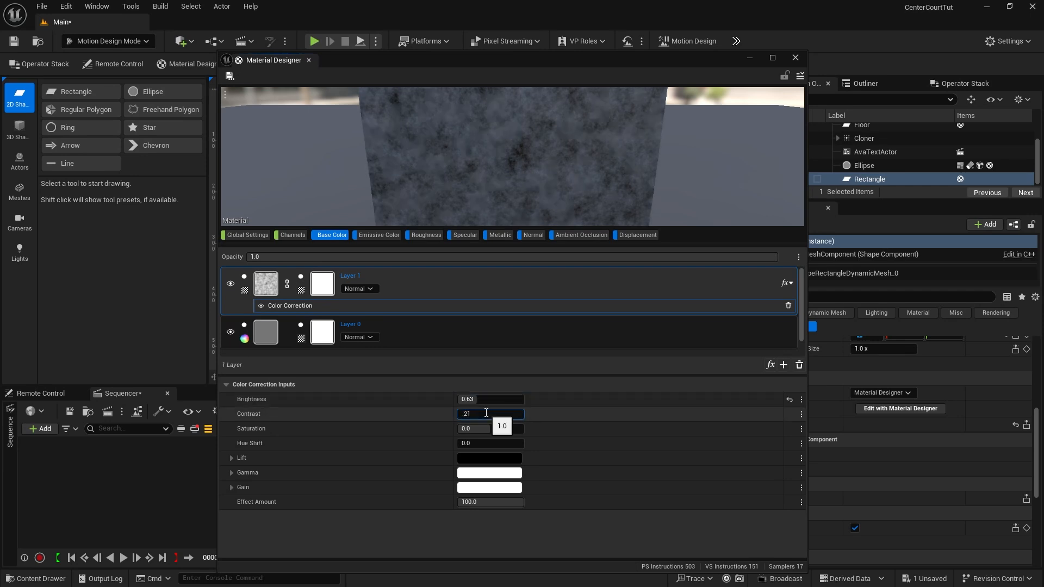
type("1")
key("Return")
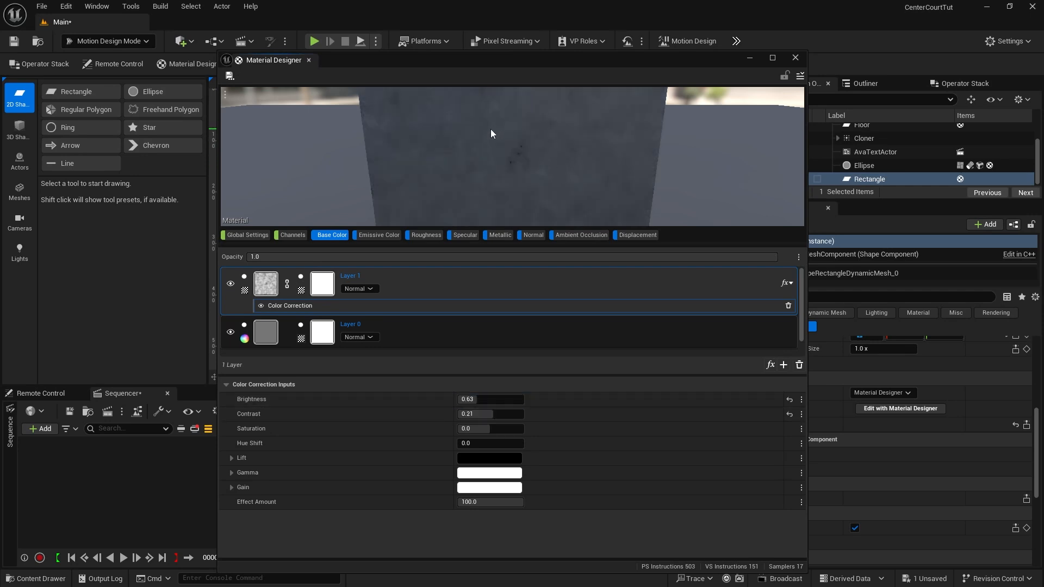
Step: Replace the roughness layer's texture with the White texture
left_click(427, 235)
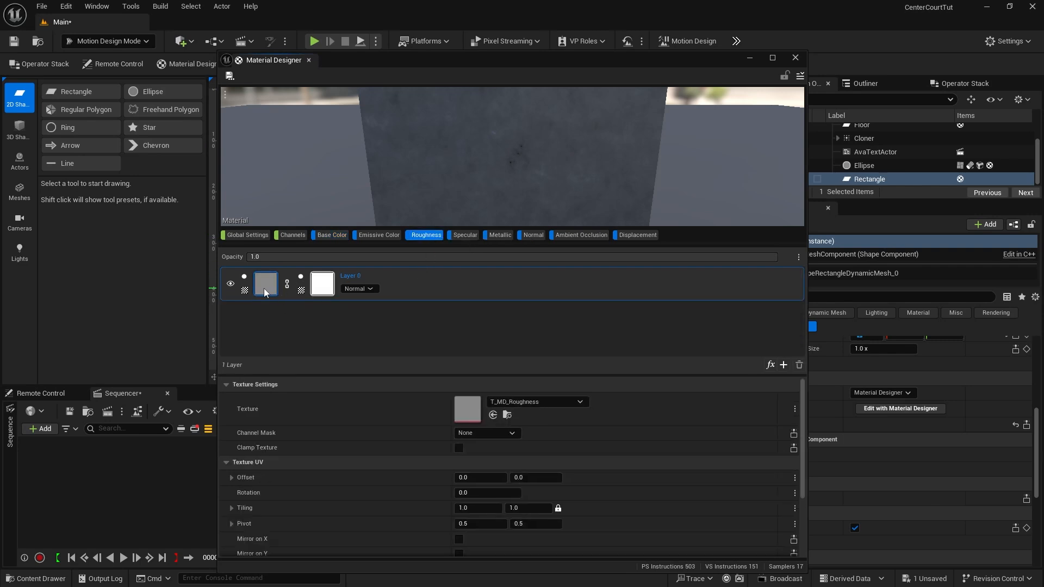
left_click(514, 401)
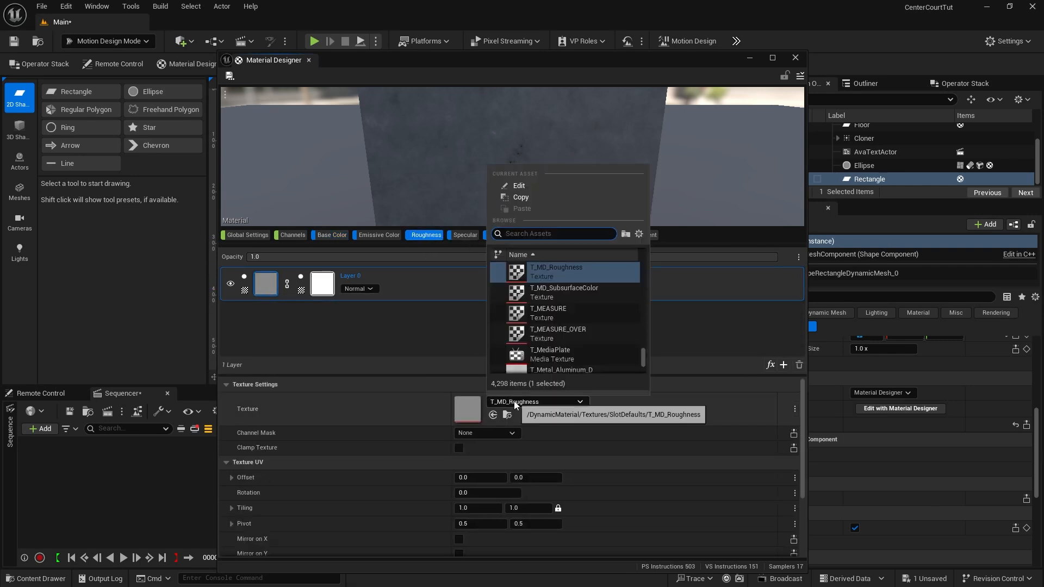
type("white")
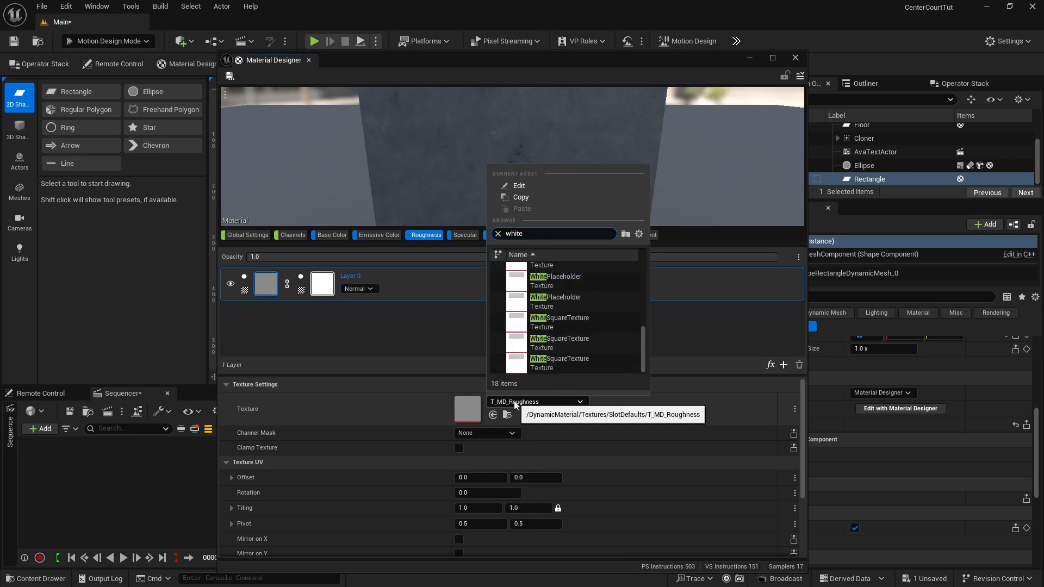
scroll(566, 304, "up", 2)
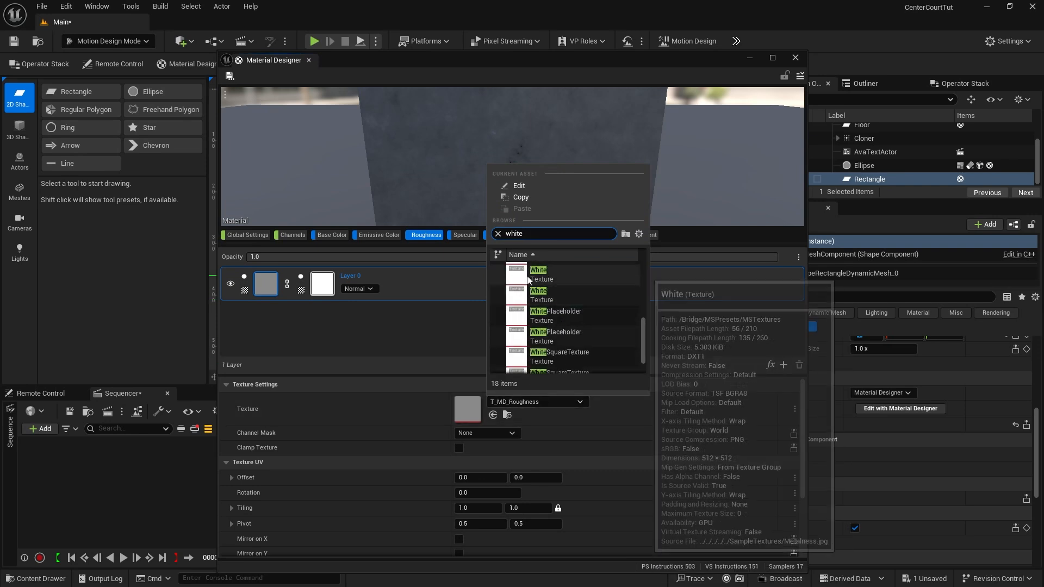
left_click(530, 275)
Step: Replace the metallic layer's texture with the White texture
left_click(499, 234)
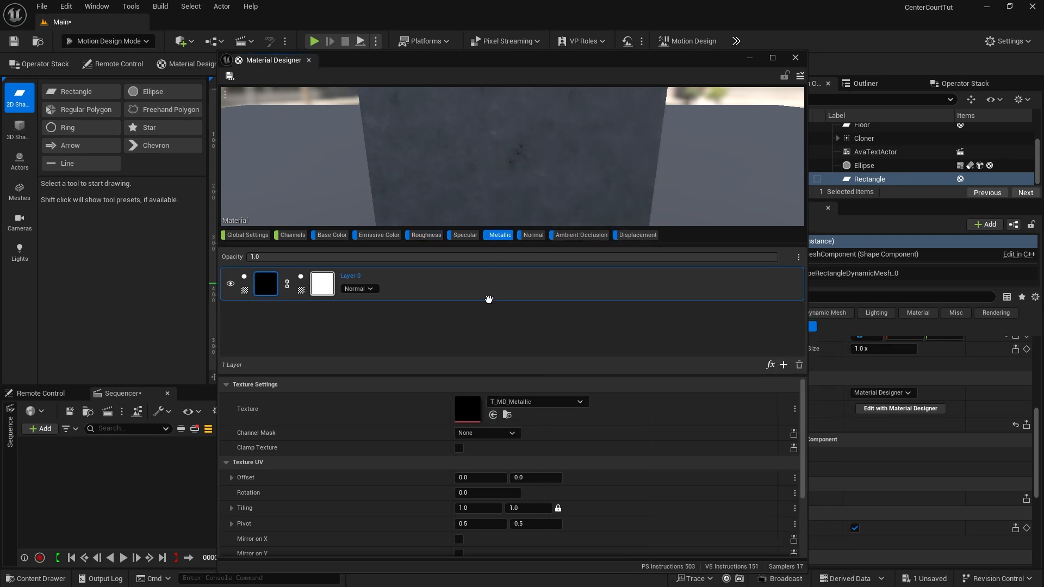
left_click(515, 403)
left_click(530, 274)
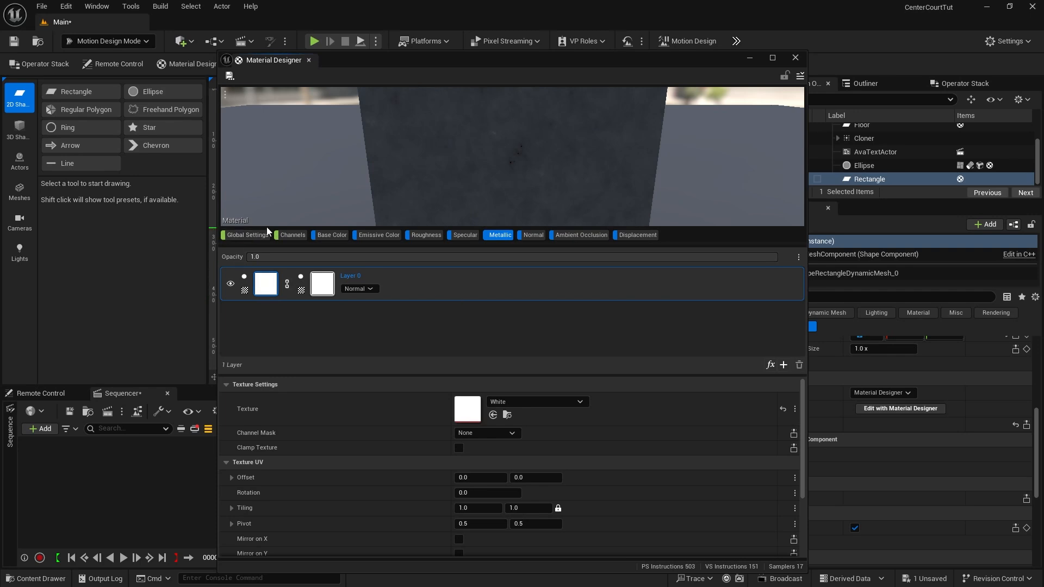
Step: Set the material's overall Roughness channel value to 0.1
left_click(292, 235)
left_click(297, 379)
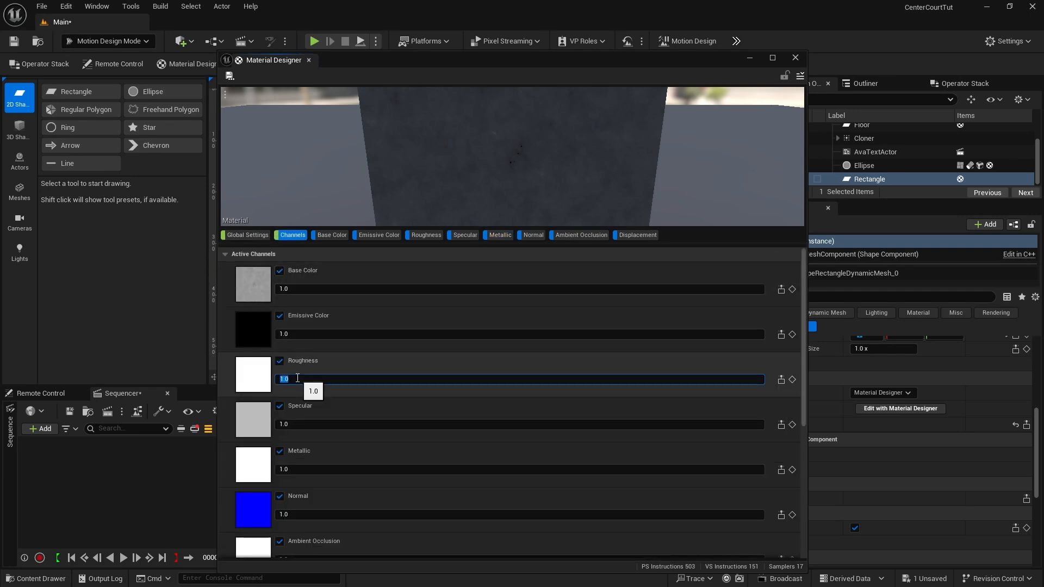
type("0.1")
key("Return")
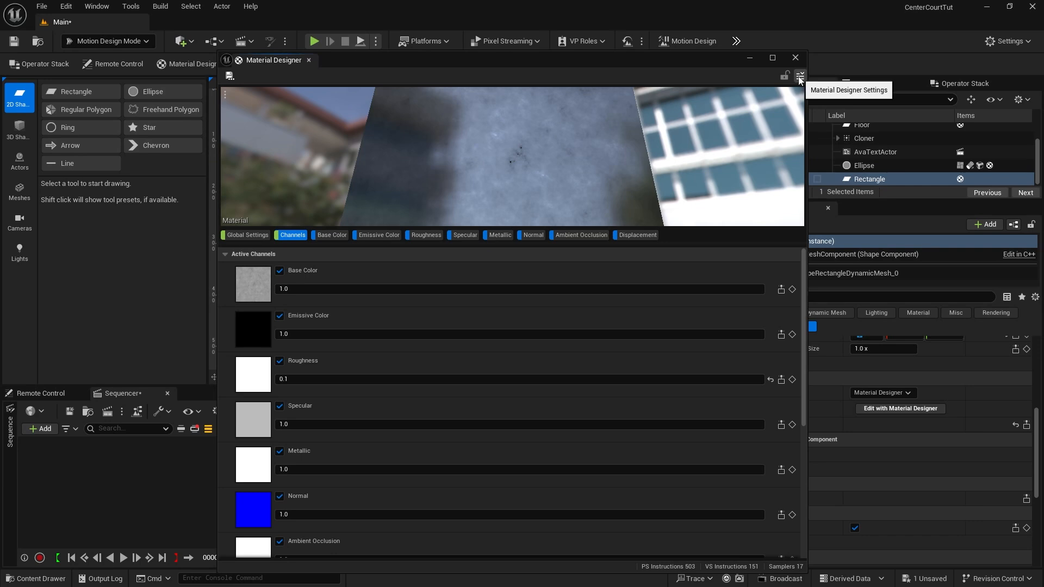
Step: Save the material as an asset named MD_signBackMaterial in the Materials folder and close the Material Designer
left_click(800, 75)
left_click(836, 129)
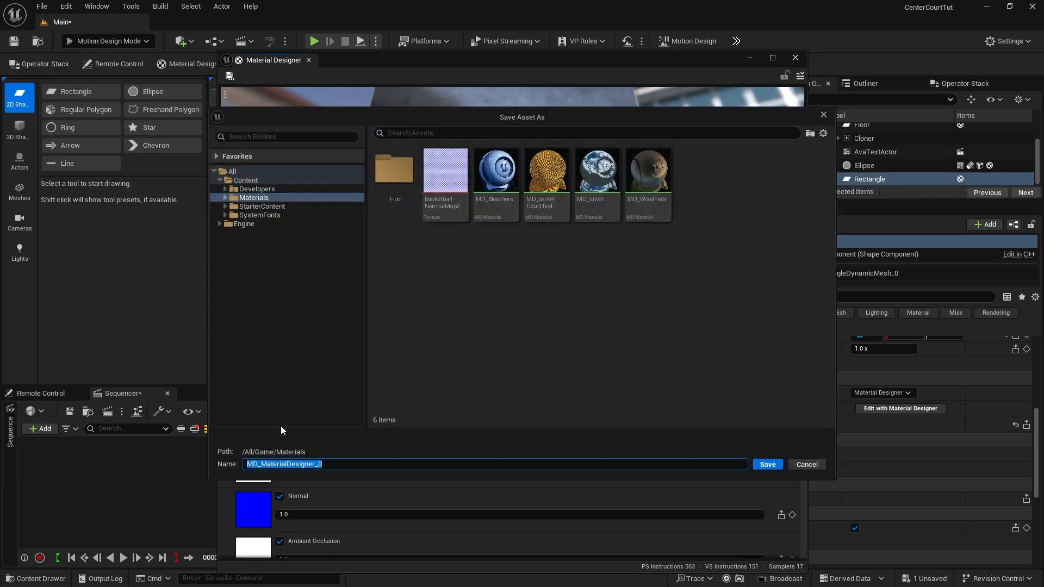
double_click(262, 466)
type("signBack")
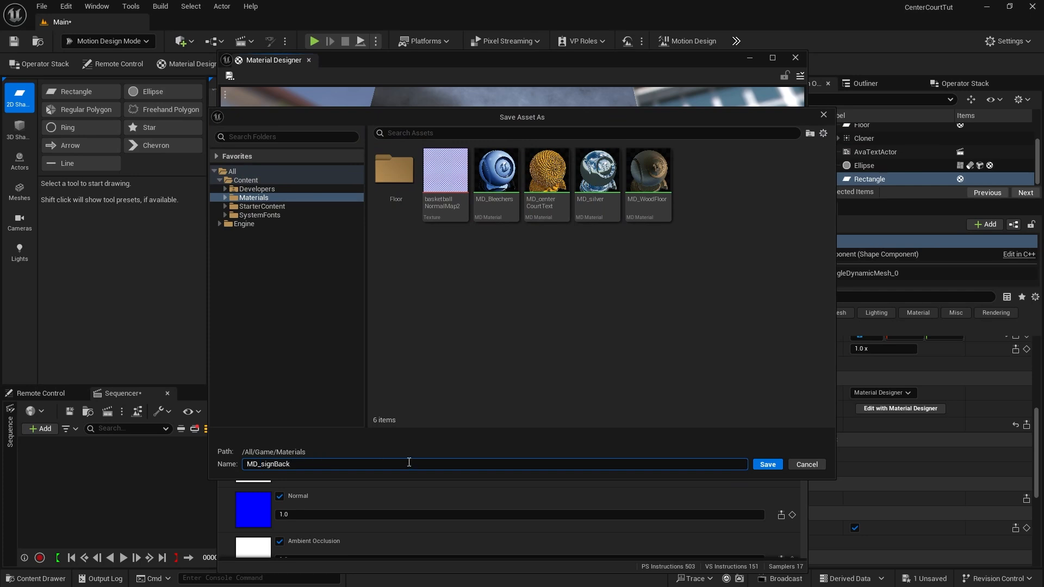
type("Material")
left_click(773, 461)
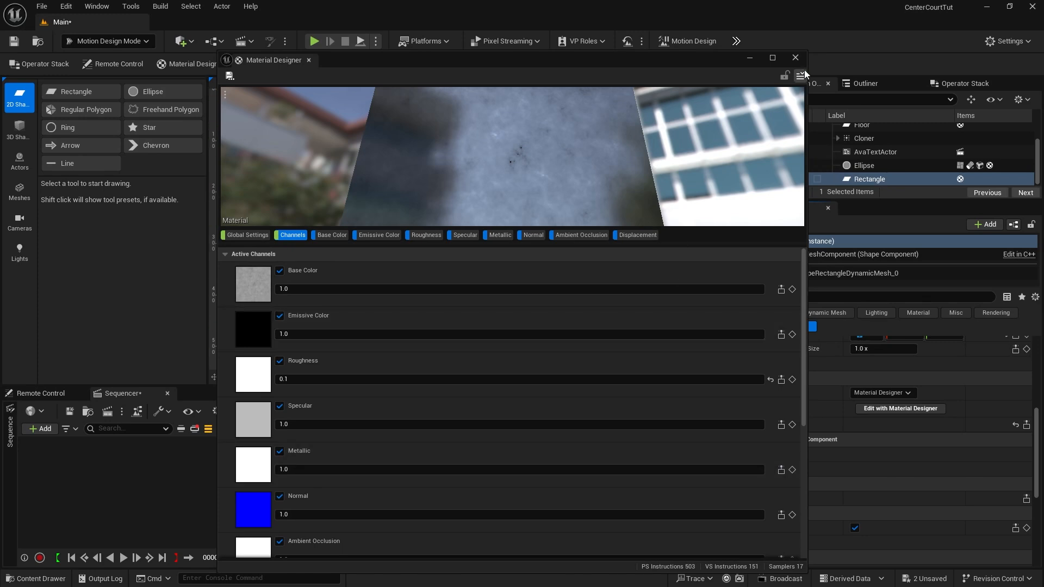
left_click(796, 57)
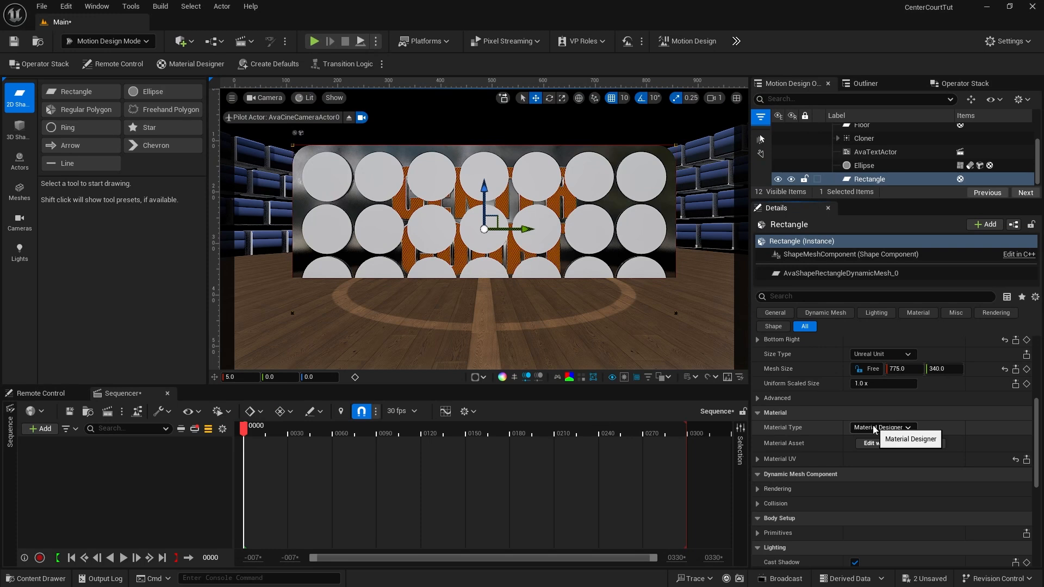
Step: Switch the rectangle's material type to Asset and assign the saved MD_signBackMaterial to it
left_click(875, 429)
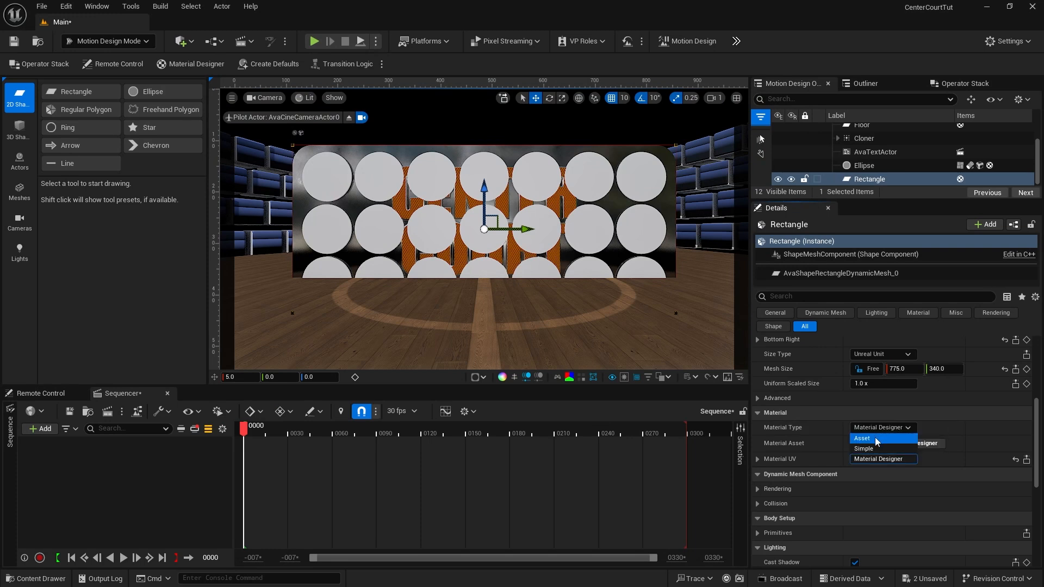
left_click(875, 437)
left_click(906, 446)
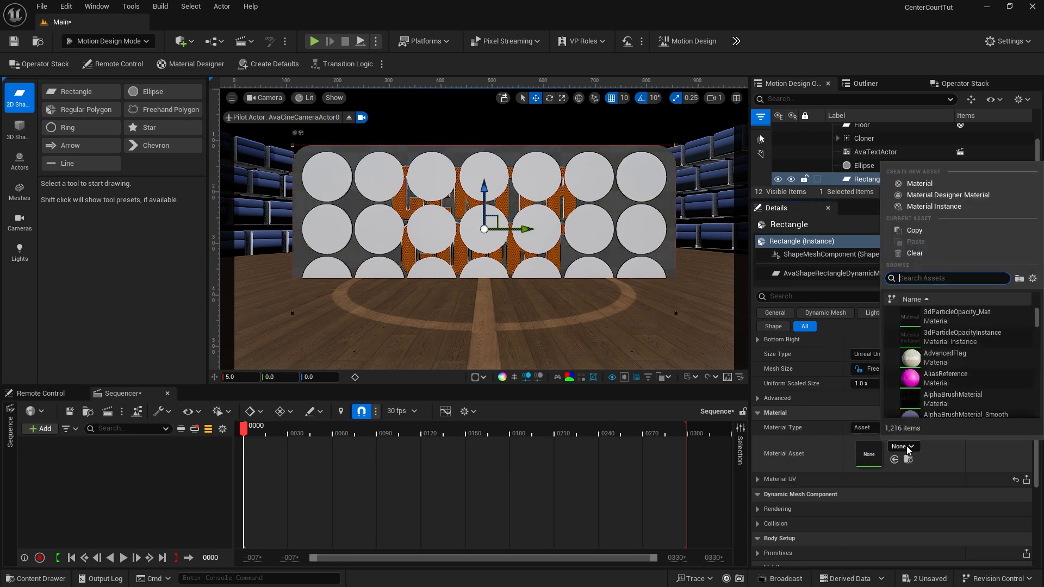
type("md")
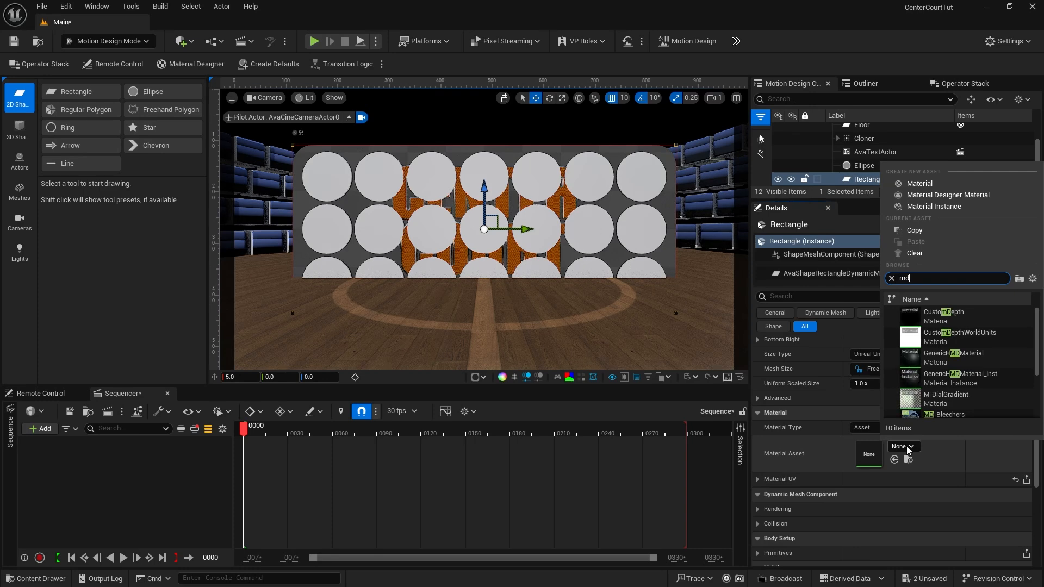
type("_")
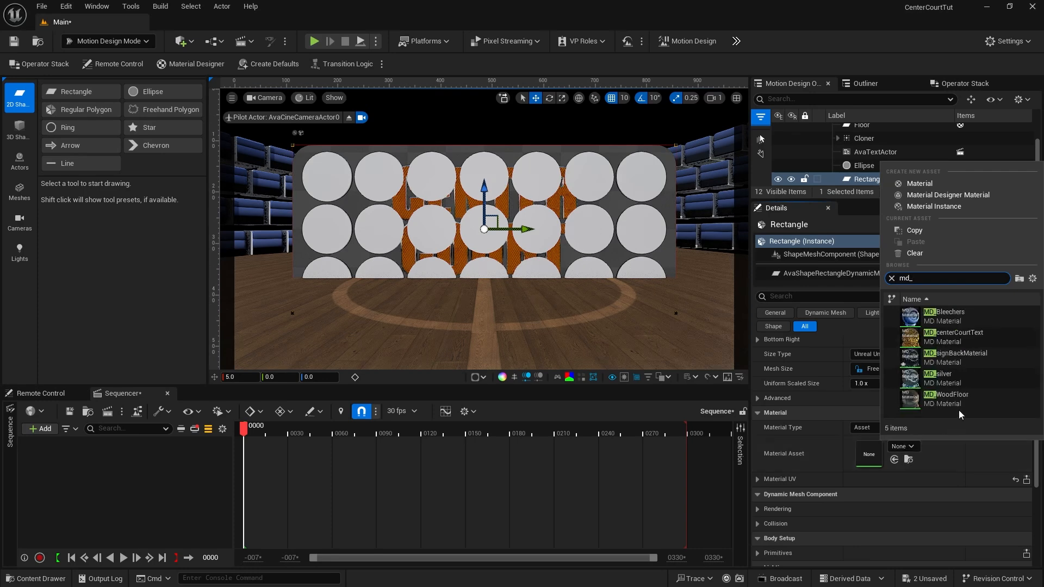
left_click(952, 360)
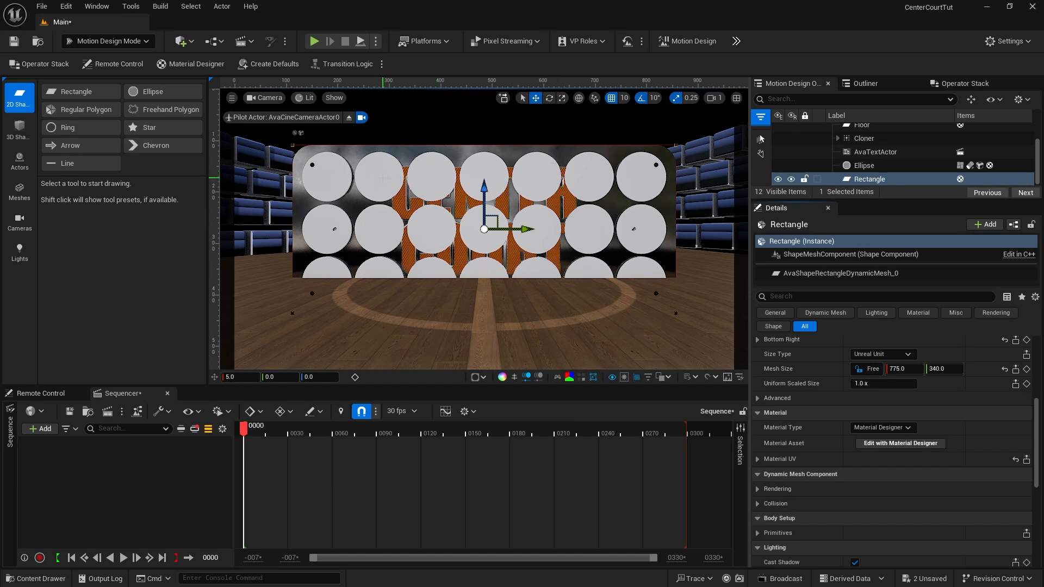
Step: Switch the Ellipse's material type to Material Designer and create a new material of type Emissive for it
left_click(883, 166)
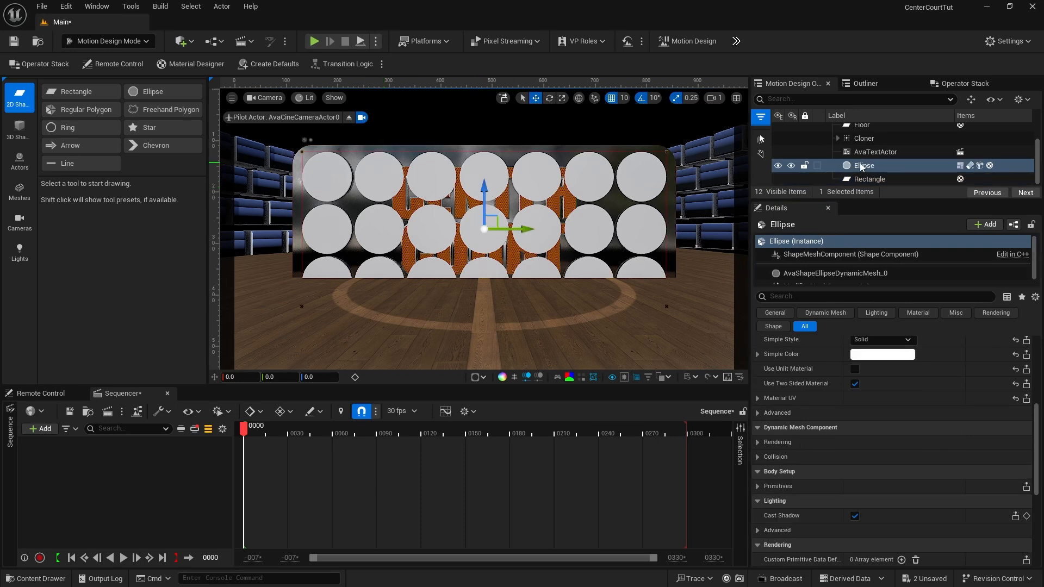
scroll(922, 409, "up", 3)
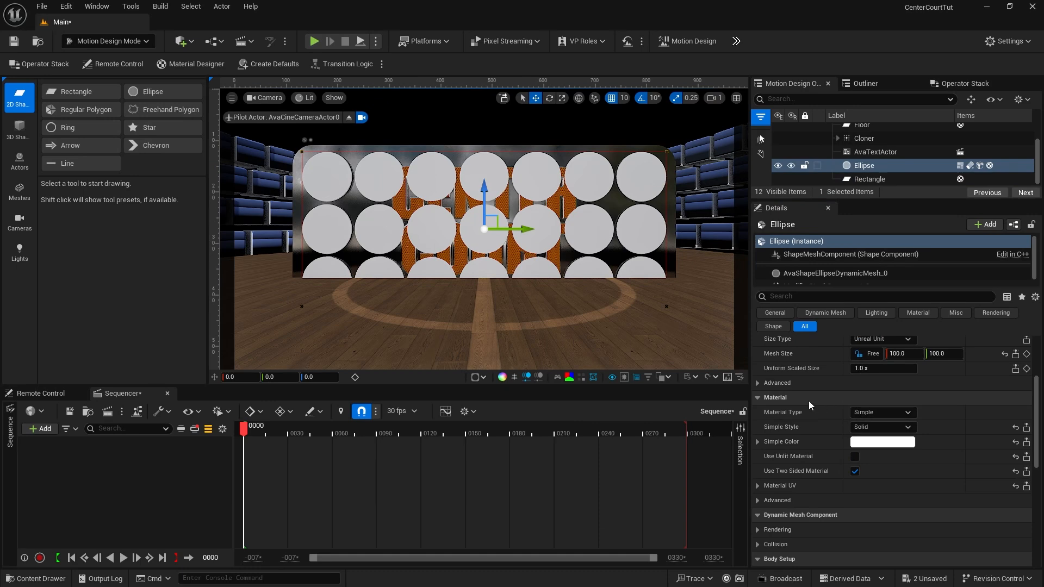
left_click(881, 412)
left_click(881, 443)
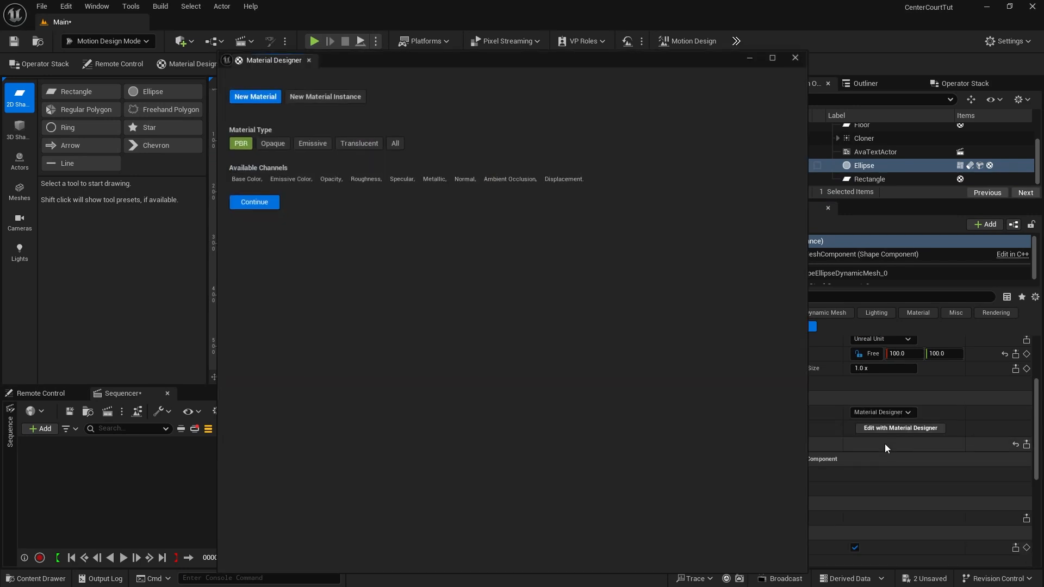
left_click(312, 144)
left_click(256, 205)
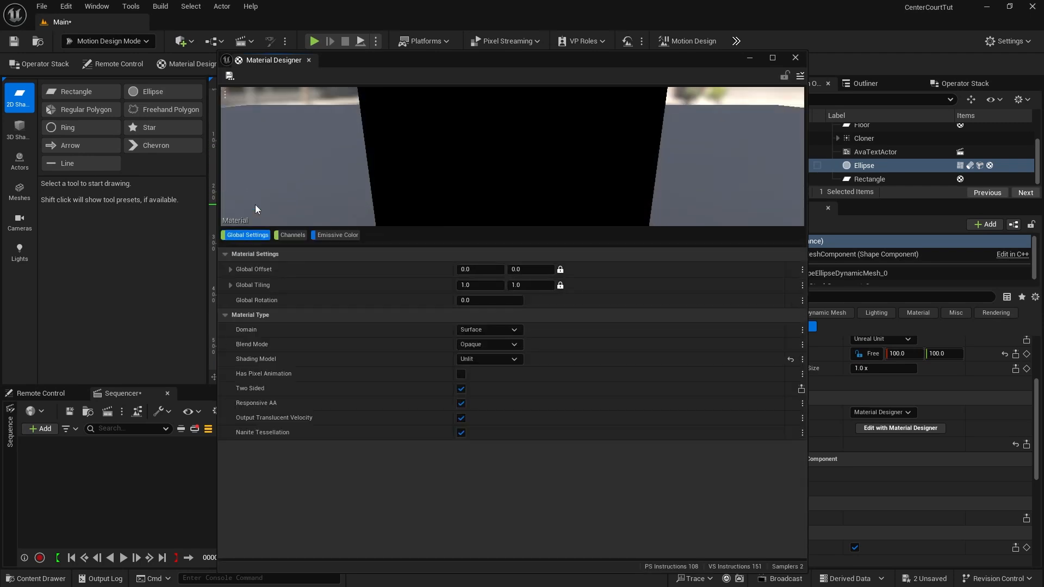
Step: Change the Emissive Color layer's source to Solid Color and set its color to pure white
left_click(337, 235)
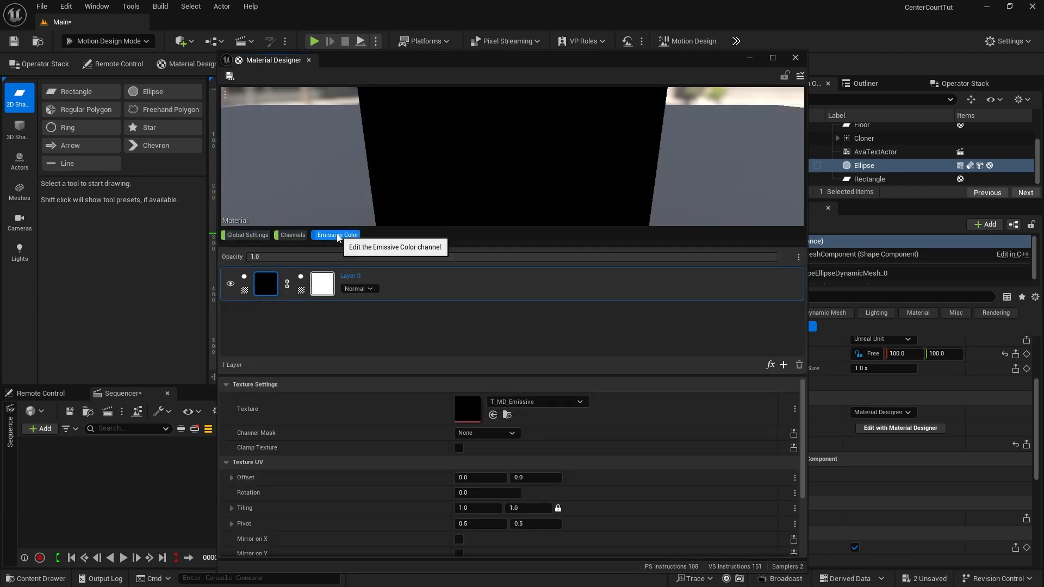
left_click(244, 292)
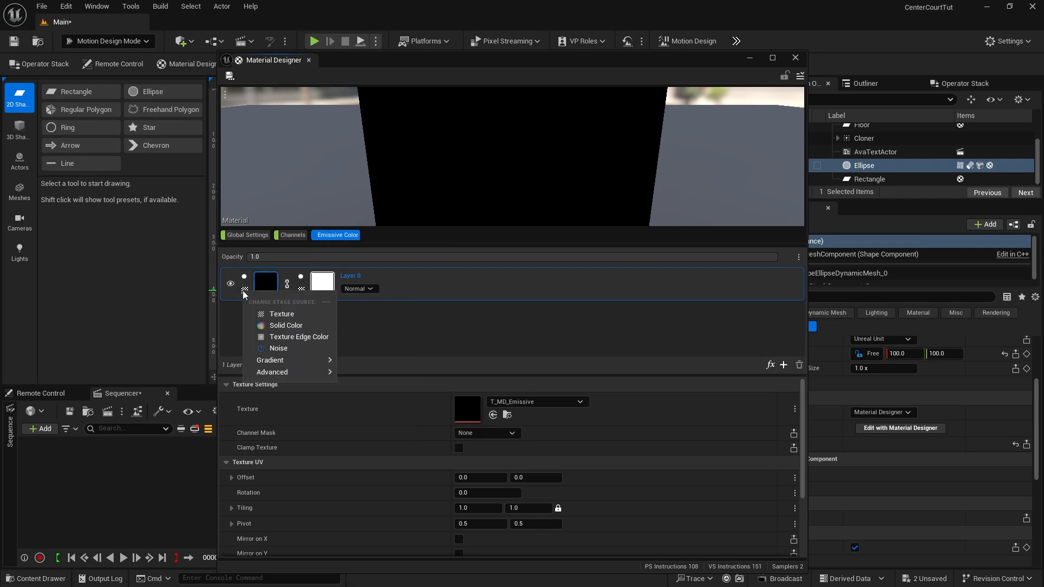
left_click(265, 322)
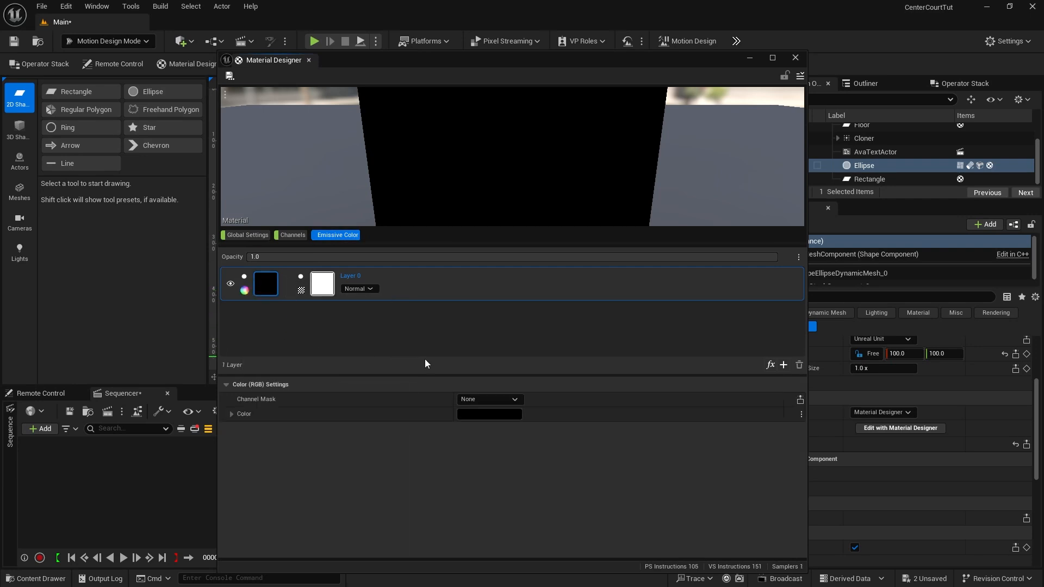
left_click(487, 416)
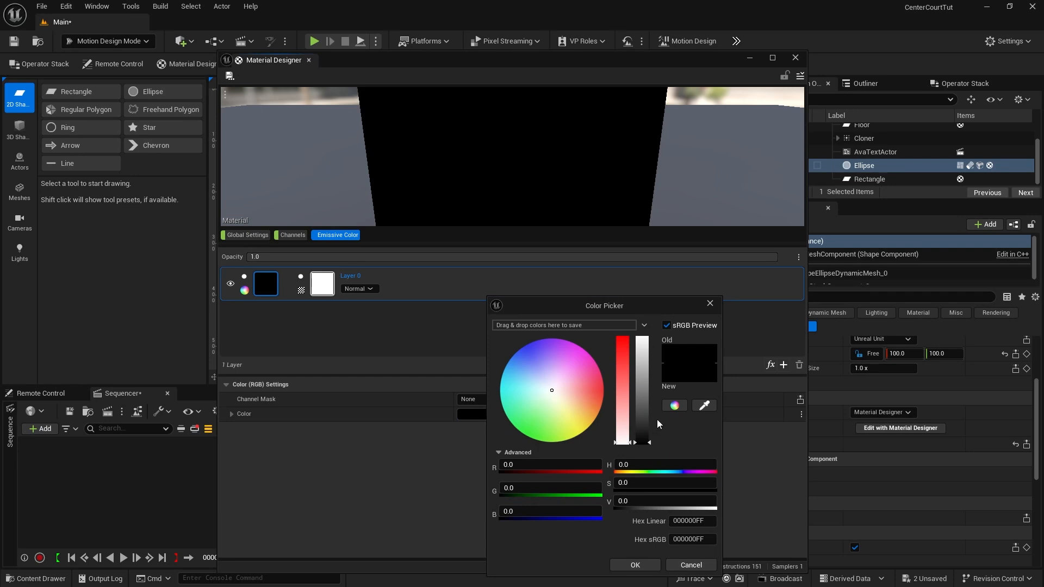
left_click_drag(643, 419, 642, 301)
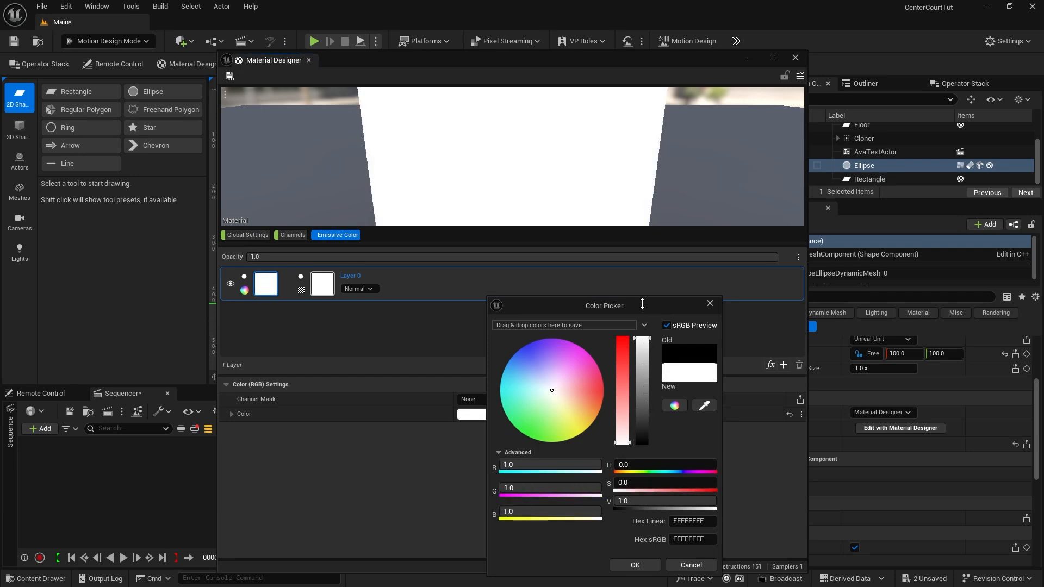
left_click(635, 566)
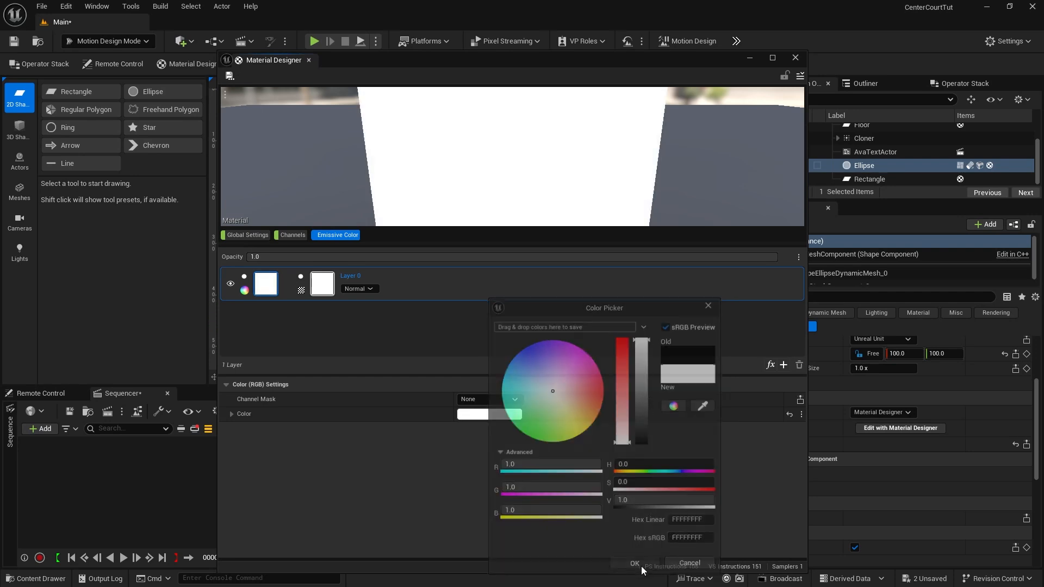
Step: Try a pale yellow tint on the emissive color and return it to white
left_click(490, 416)
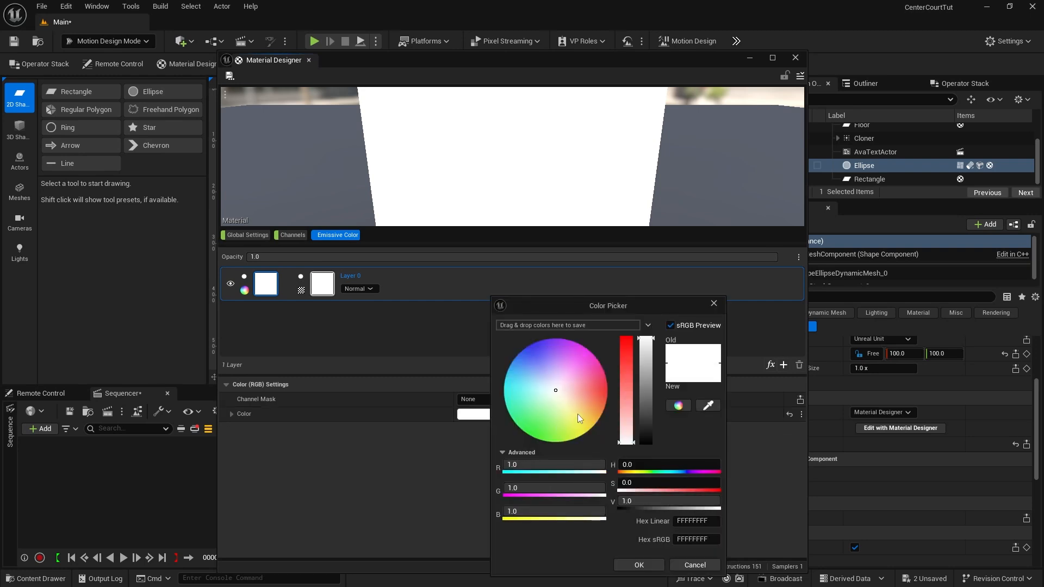
mouse_move(577, 418)
left_mouse_down()
mouse_move(593, 432)
mouse_move(547, 387)
mouse_move(566, 406)
left_mouse_up()
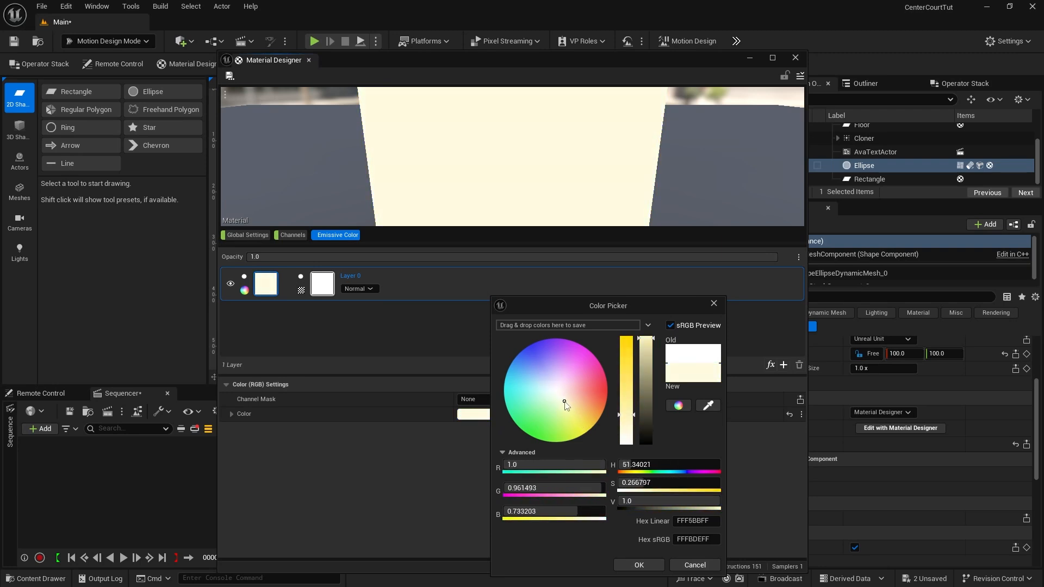
left_click_drag(630, 422, 631, 444)
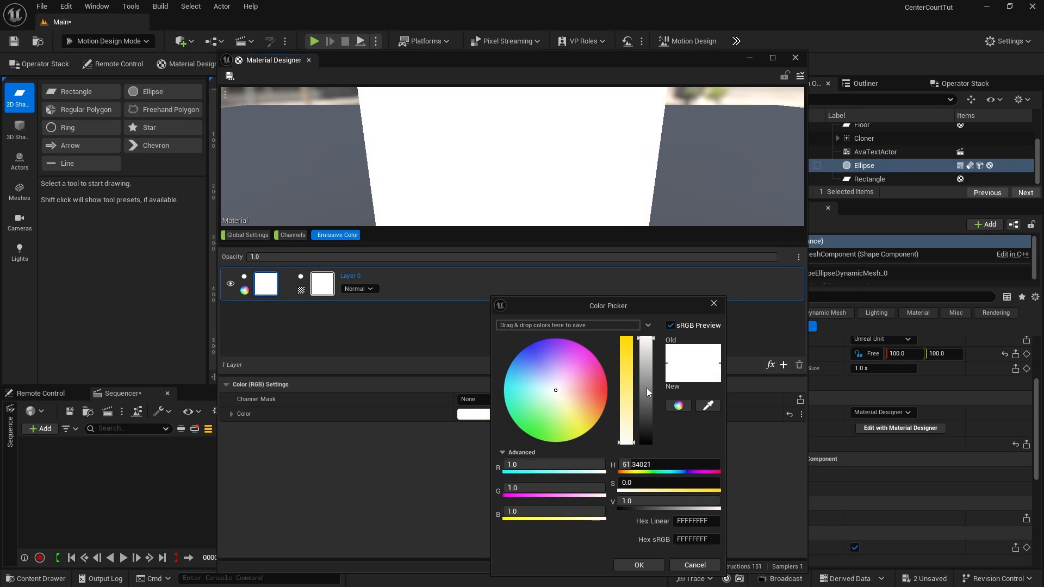
left_click(639, 566)
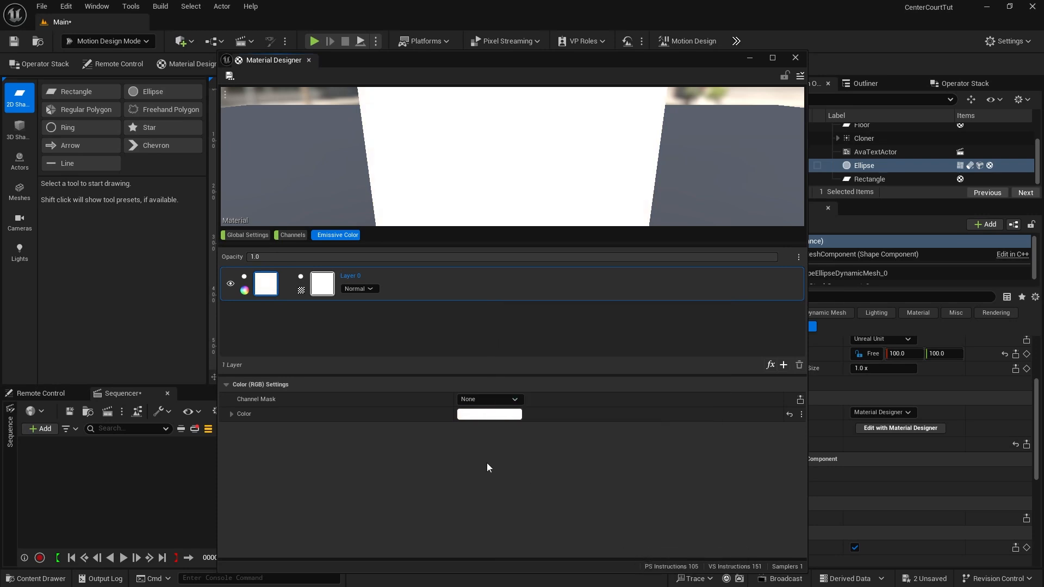
Step: Set the material's overall Emissive Color channel value to 7
left_click(291, 236)
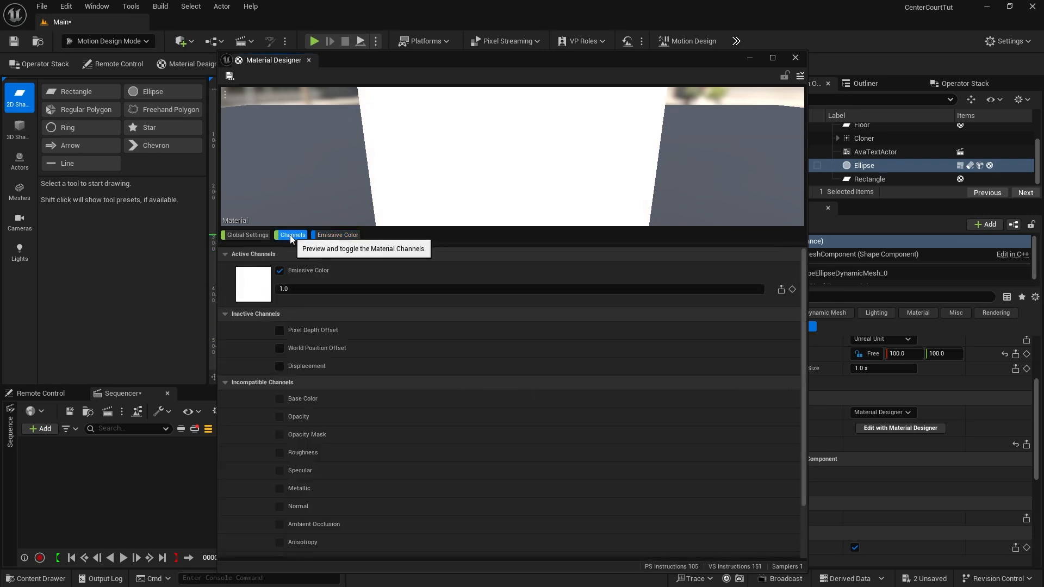
left_click(287, 289)
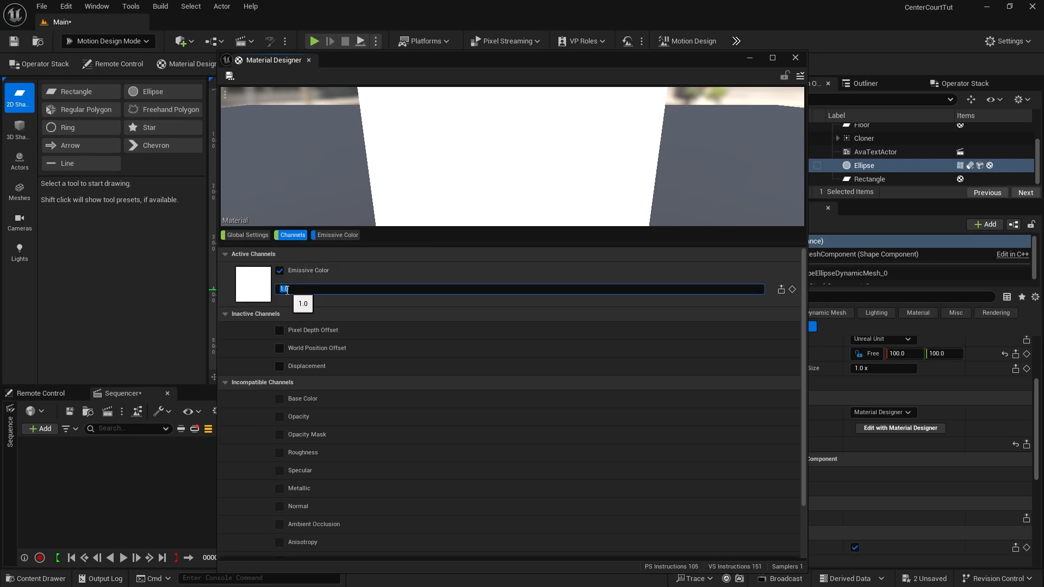
type("7")
key("Return")
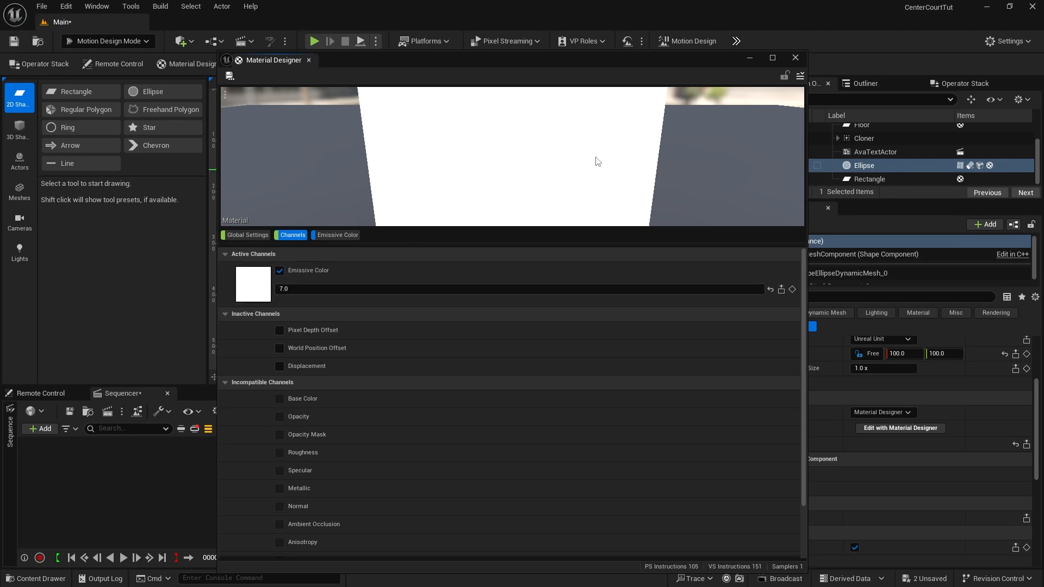
Step: Export the Material Designer material as MD_whiteEmissive in the Materials folder and close the Material Designer
left_click(799, 76)
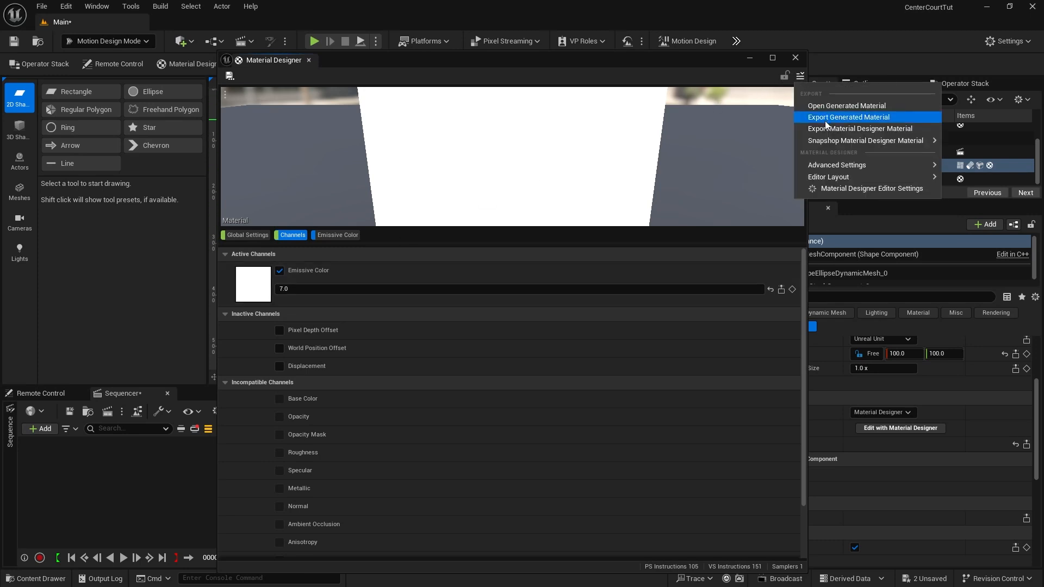
left_click(894, 129)
left_click_drag(261, 464, 408, 468)
type("whiteEmissive")
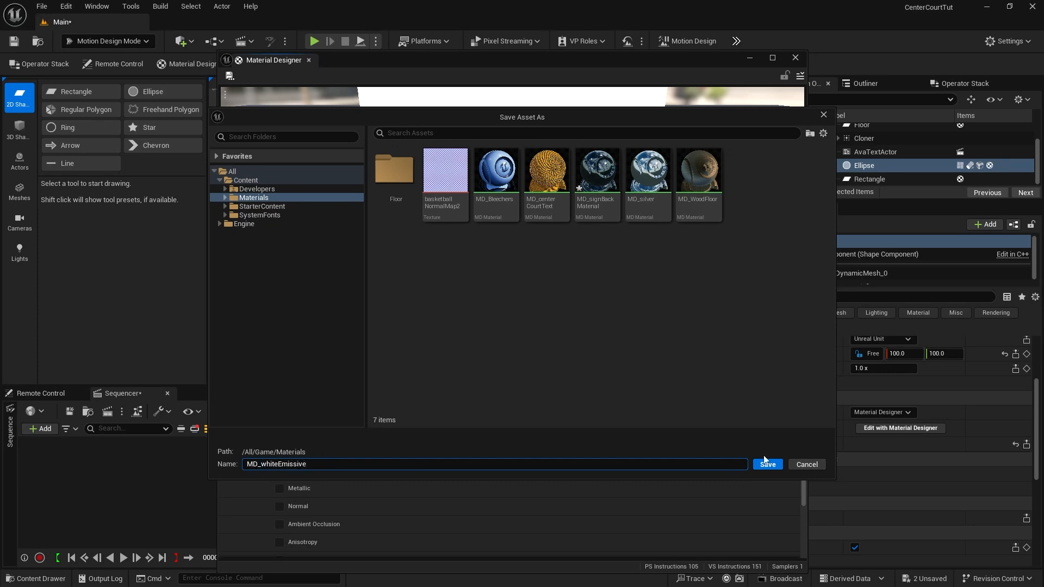
left_click(767, 464)
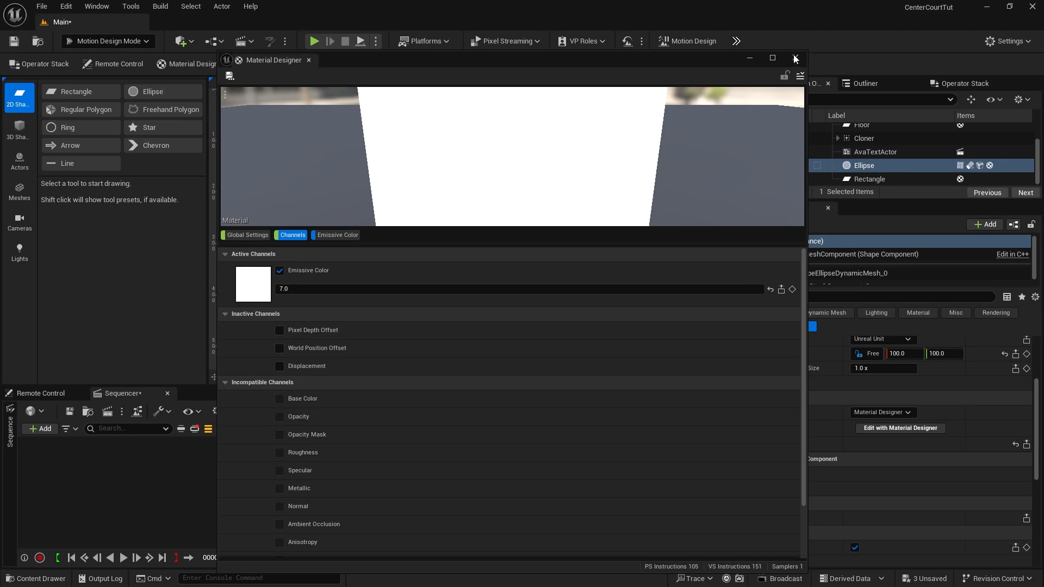
left_click(795, 58)
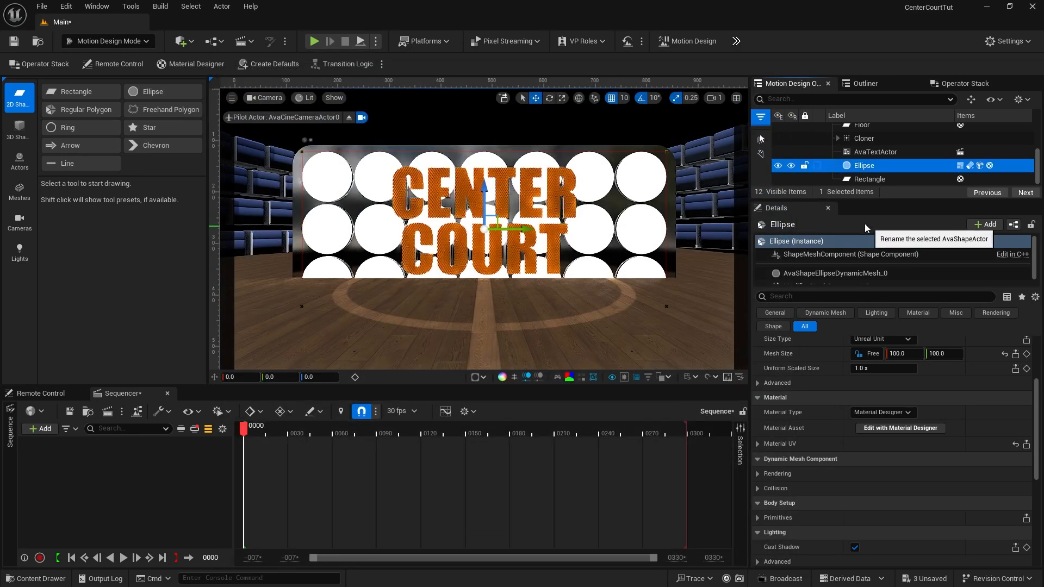
Step: Temporarily hide SkyLight0 and DirectionalLight0 to examine the circles' emissive glow, and show both lights again
scroll(856, 171, "up", 3)
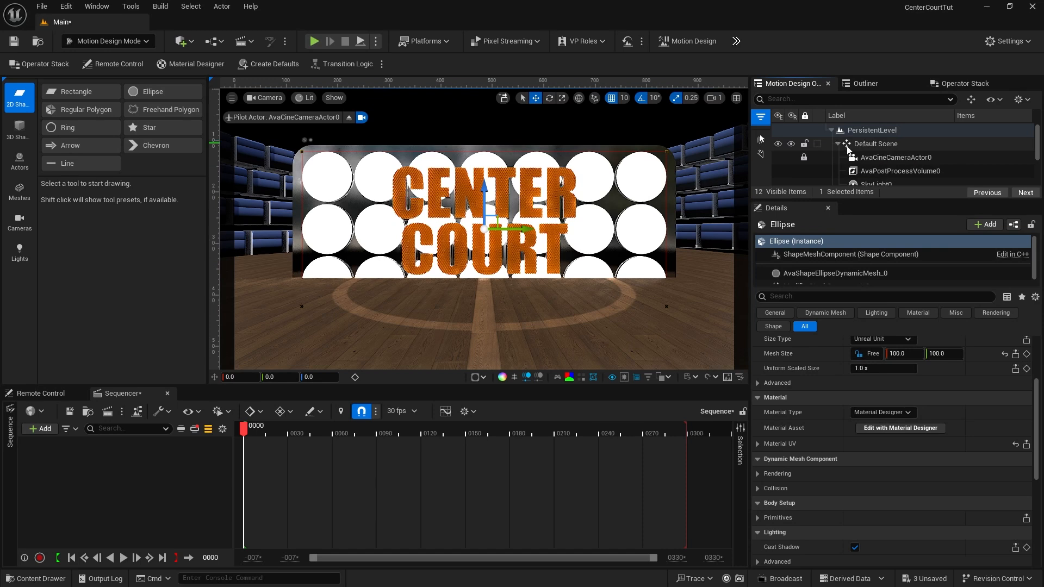
scroll(865, 151, "down", 2)
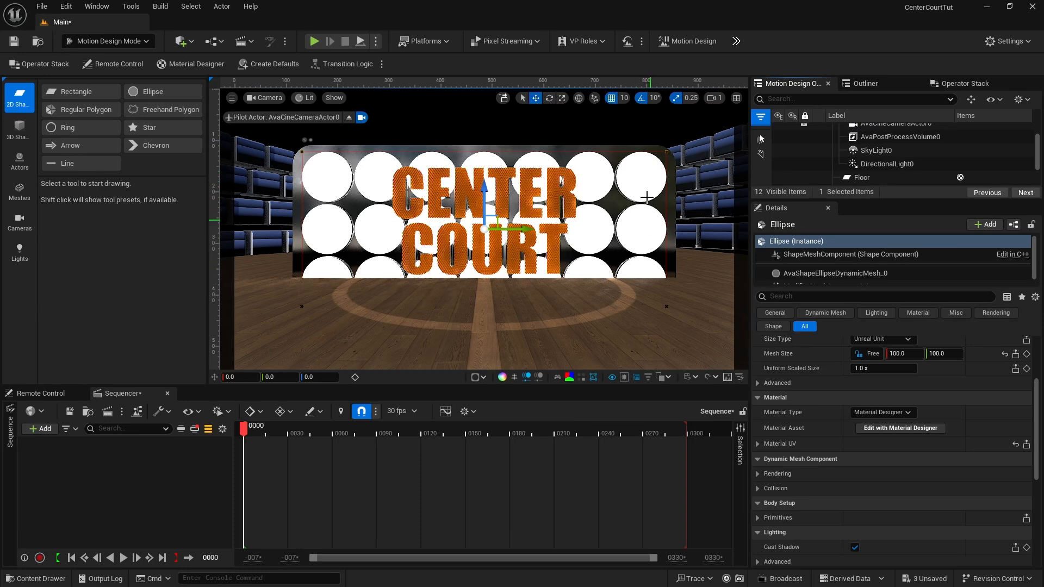
left_click(779, 149)
left_click(777, 164)
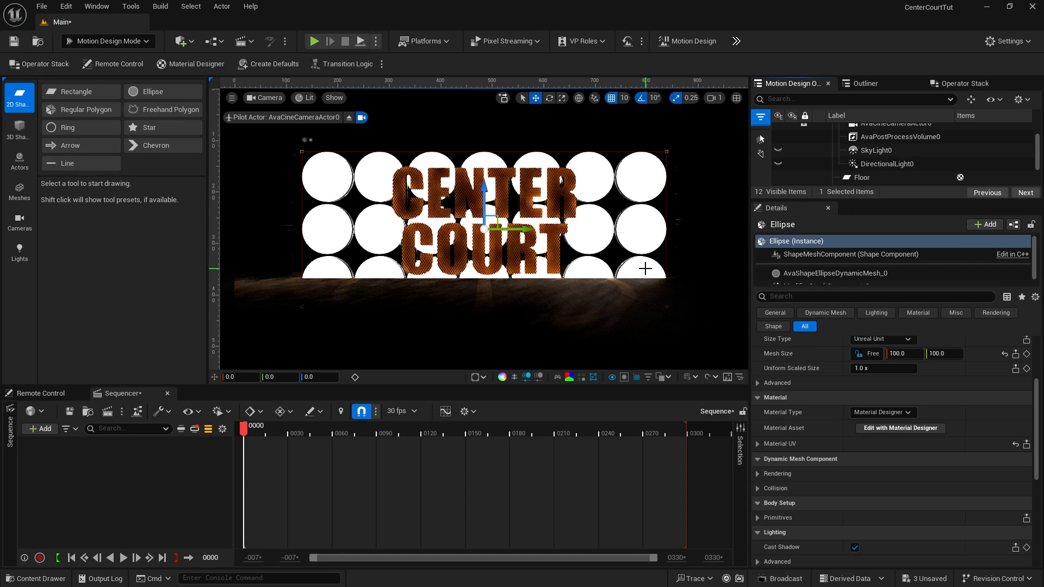
left_click(778, 150)
Step: Group the Ellipse and Rectangle under a new null actor and rename it MultiLights_1
scroll(780, 158, "down", 2)
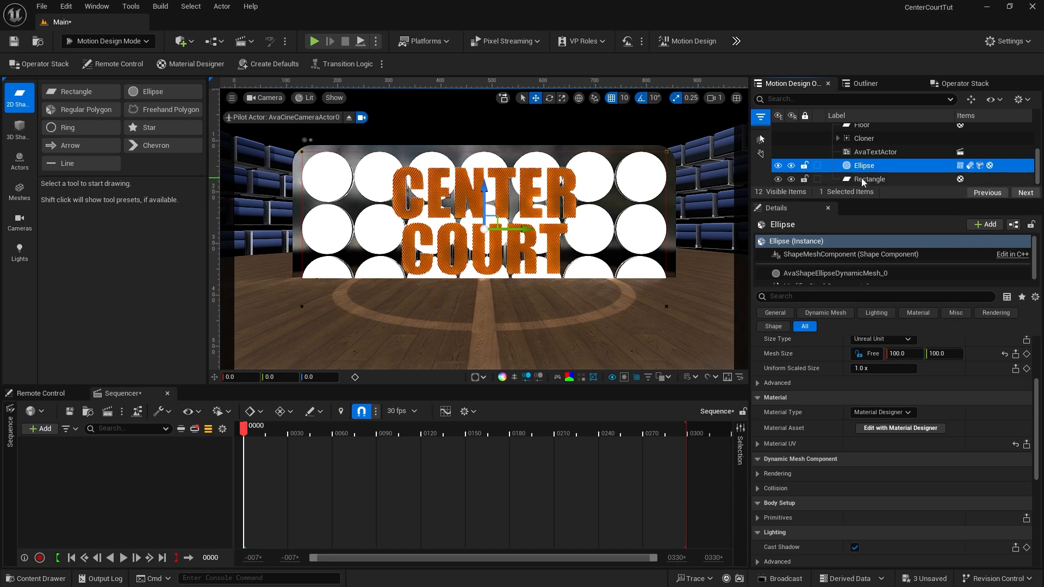
left_click(861, 178, "ctrl")
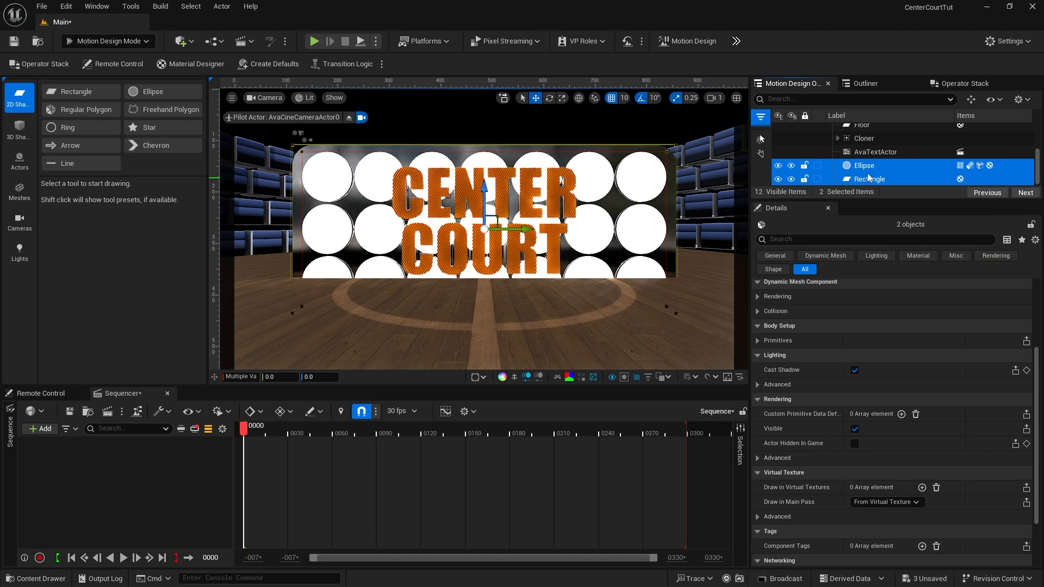
left_click(972, 100)
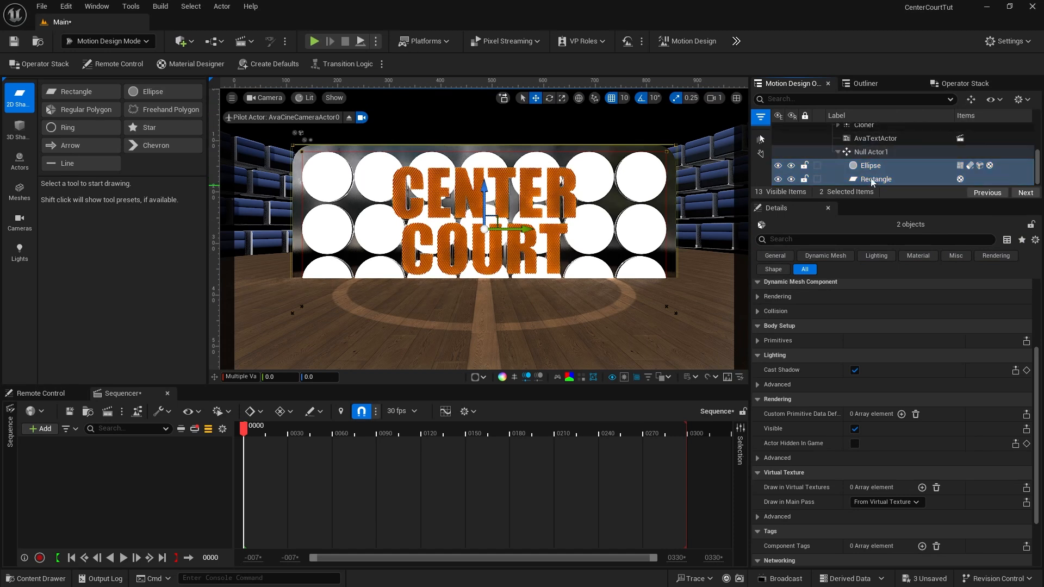
left_click(867, 152)
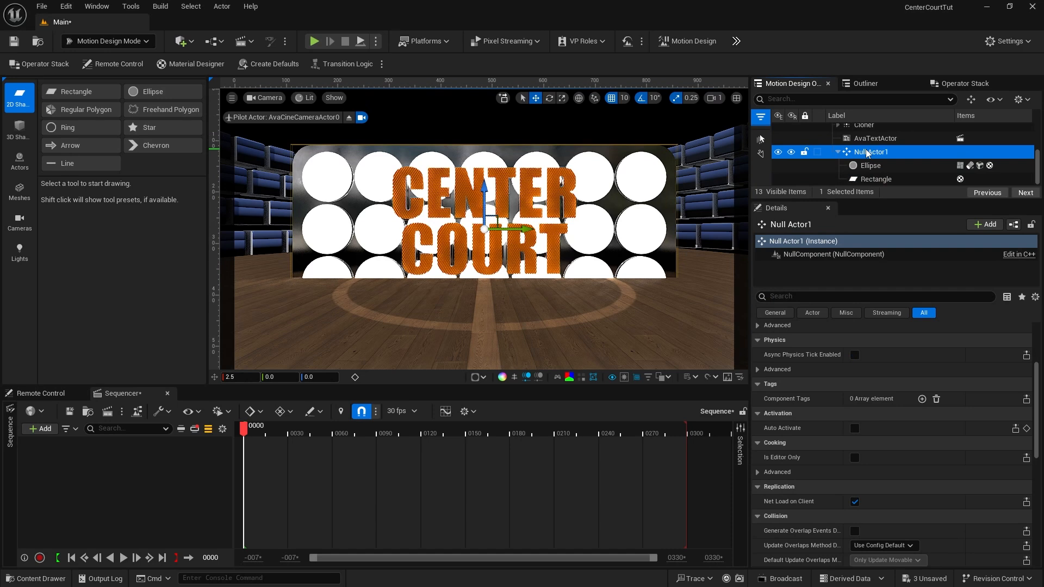
left_click(867, 153)
type("M")
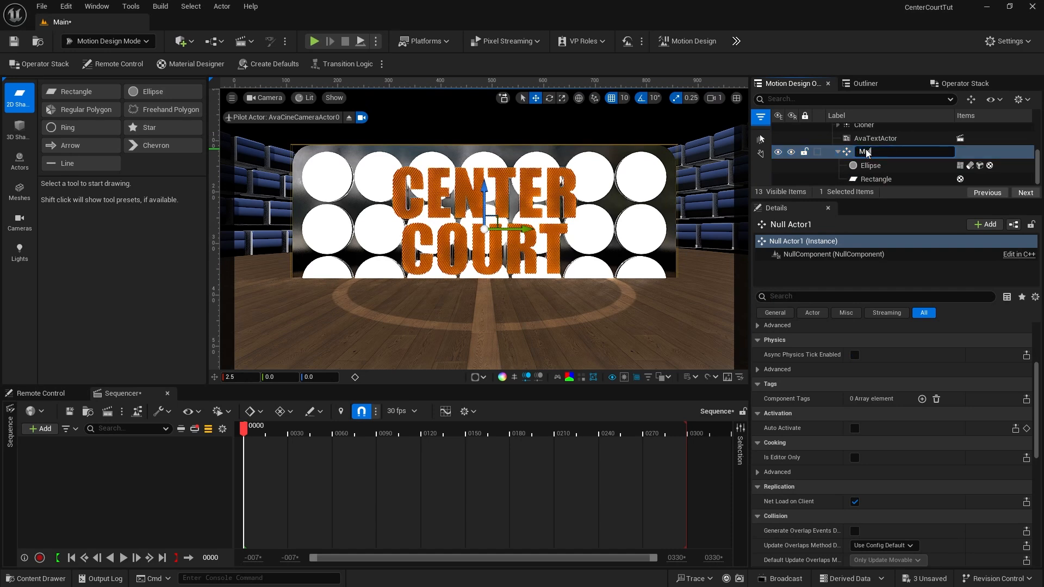
type("ultiLights_1")
key("Return")
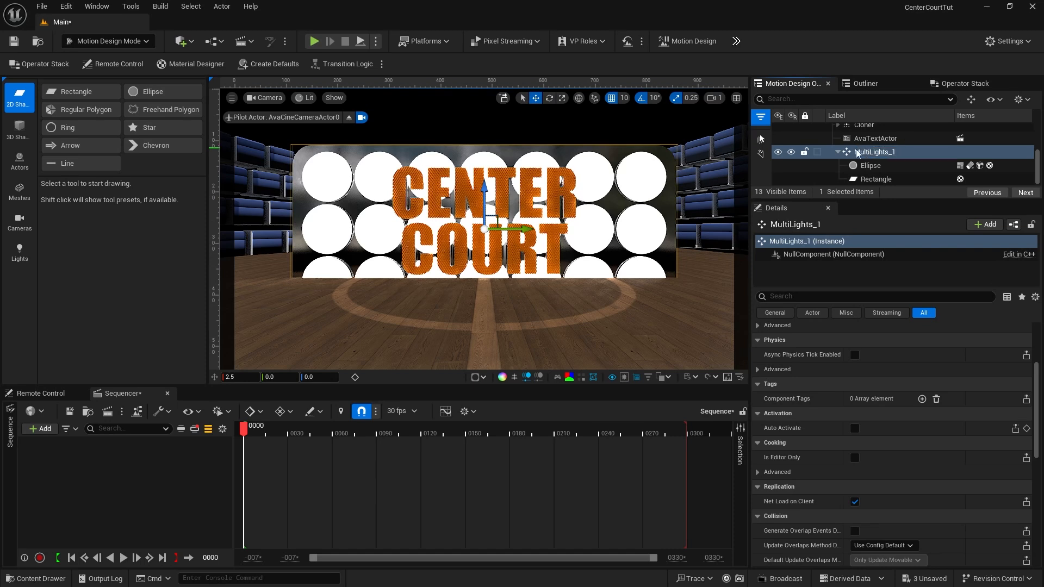
Step: Duplicate the MultiLights_1 group with its children and collapse both groups in the outliner
left_click(838, 153)
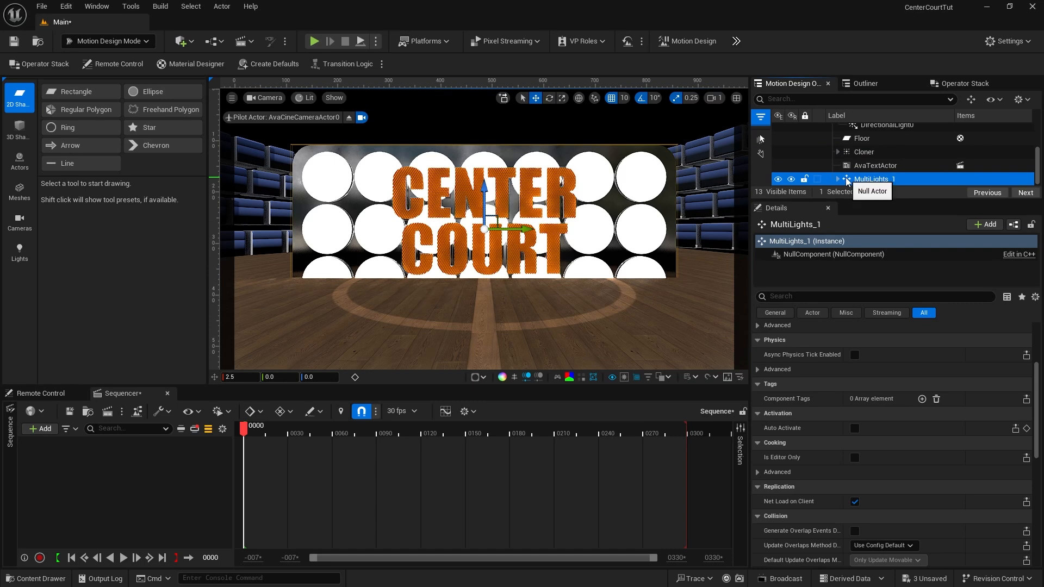
key("ctrl+d")
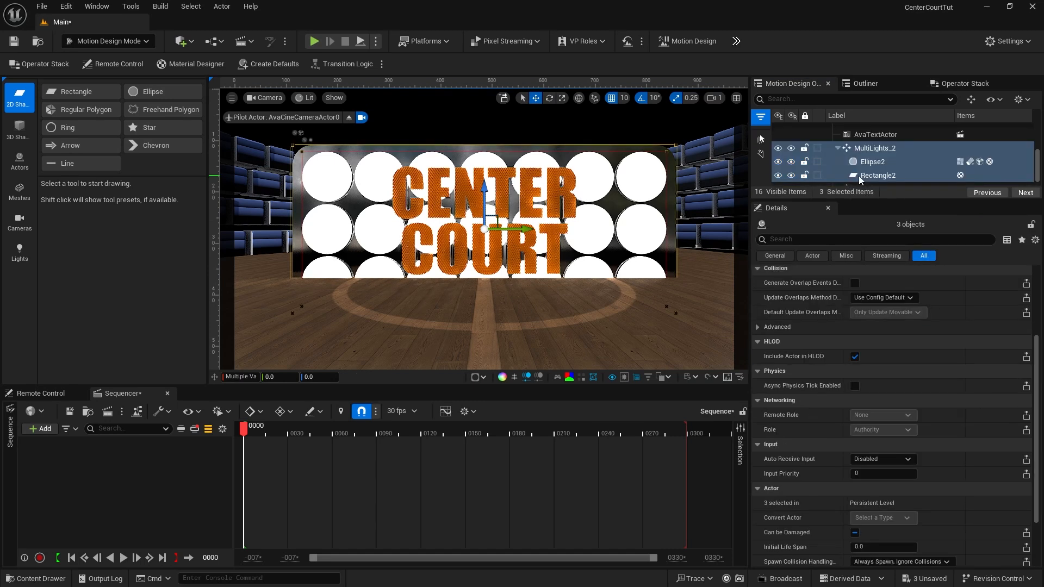
left_click(838, 149)
Step: Set the uniform scale of the MultiLights_1 group to 0.3
left_click(870, 180)
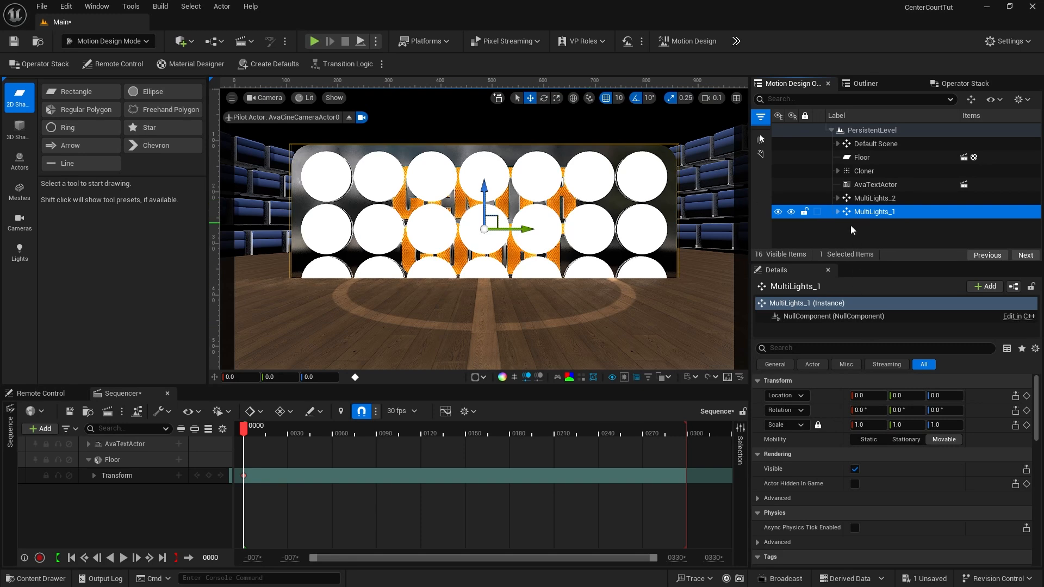
left_click(869, 427)
type(".3")
key("Return")
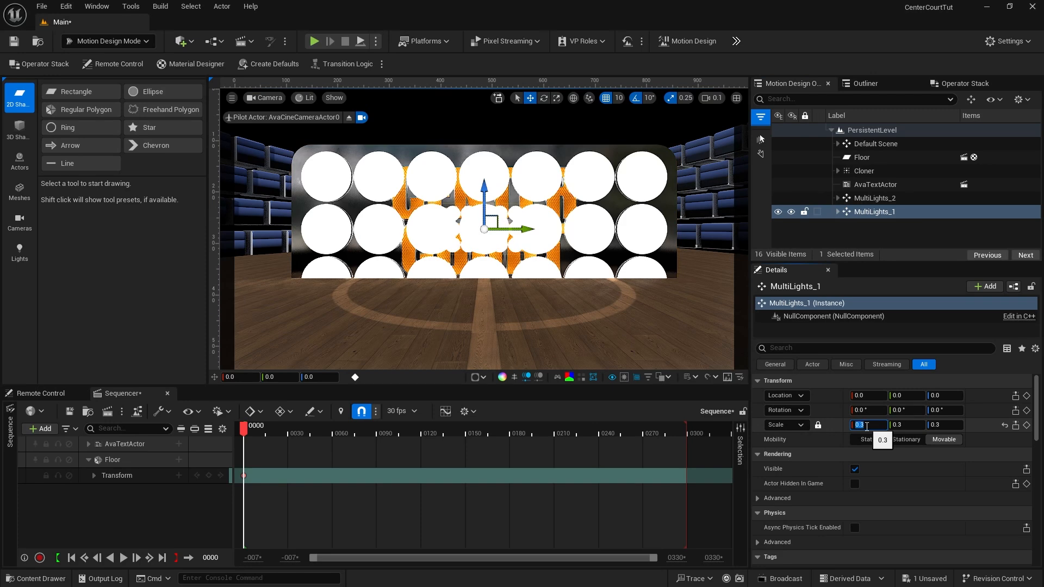
Step: Set the uniform scale of the MultiLights_2 group to 0.3
left_click(844, 200)
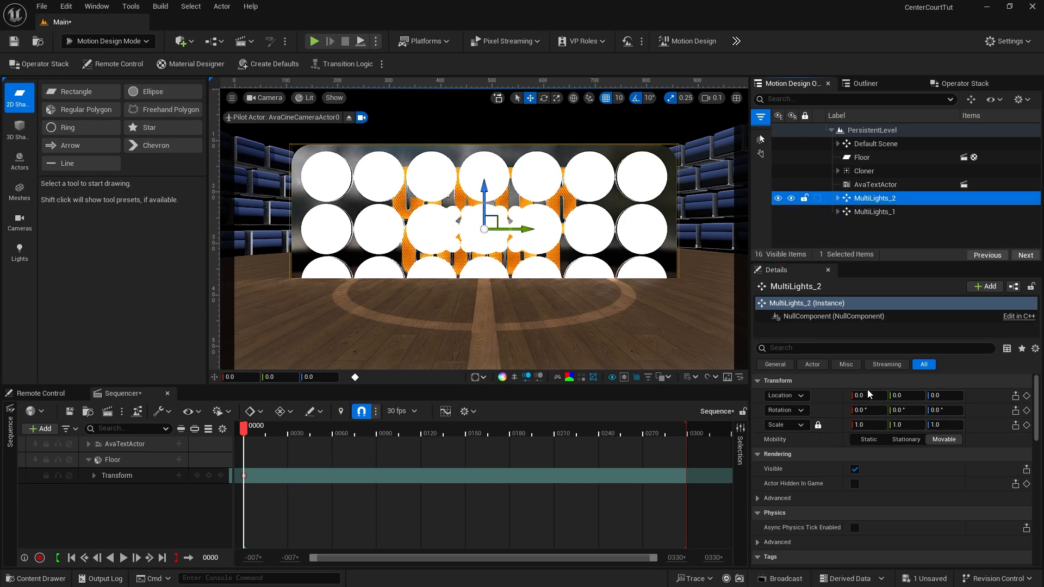
left_click(867, 426)
type(".3")
key("Return")
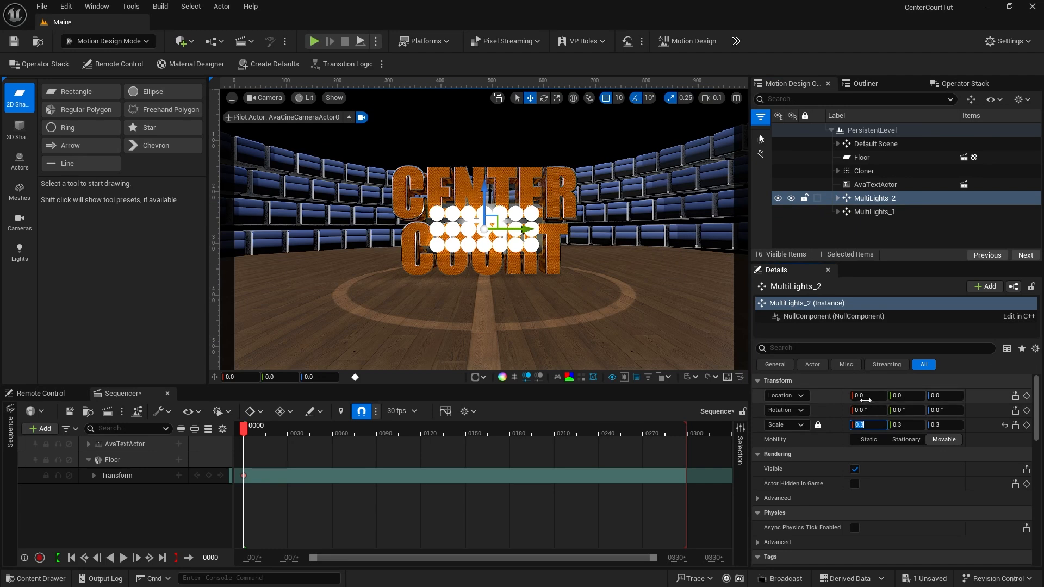
Step: Set the location of the MultiLights_1 group to X 200, Y -412, Z 300
left_click(845, 213)
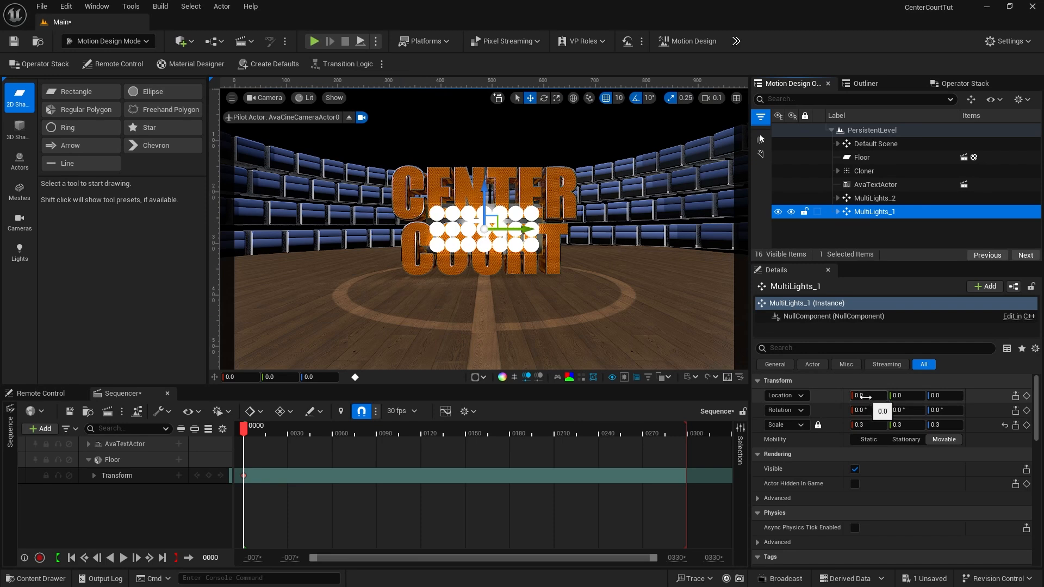
left_click(866, 397)
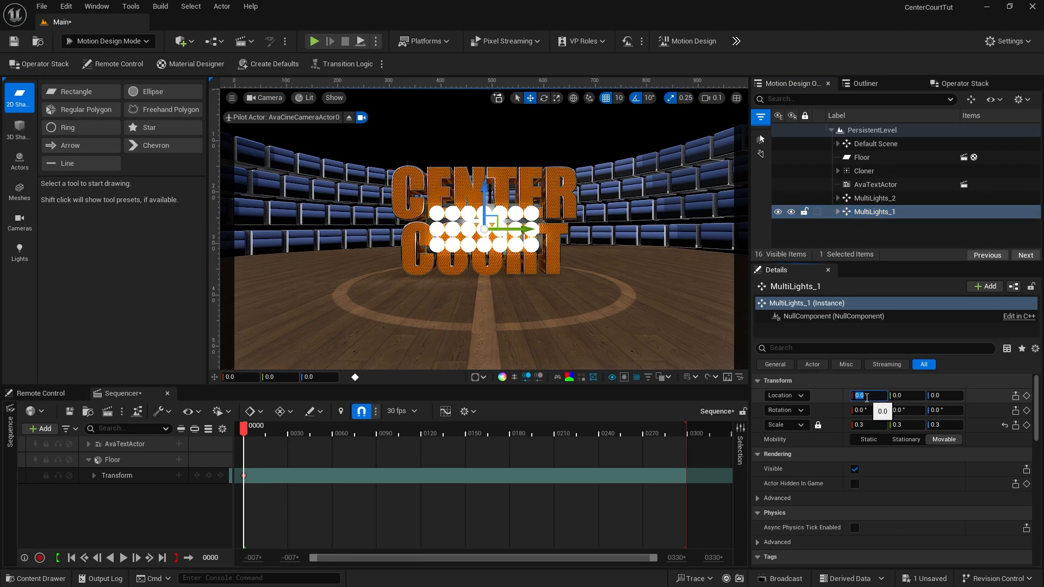
type("200")
key("Tab")
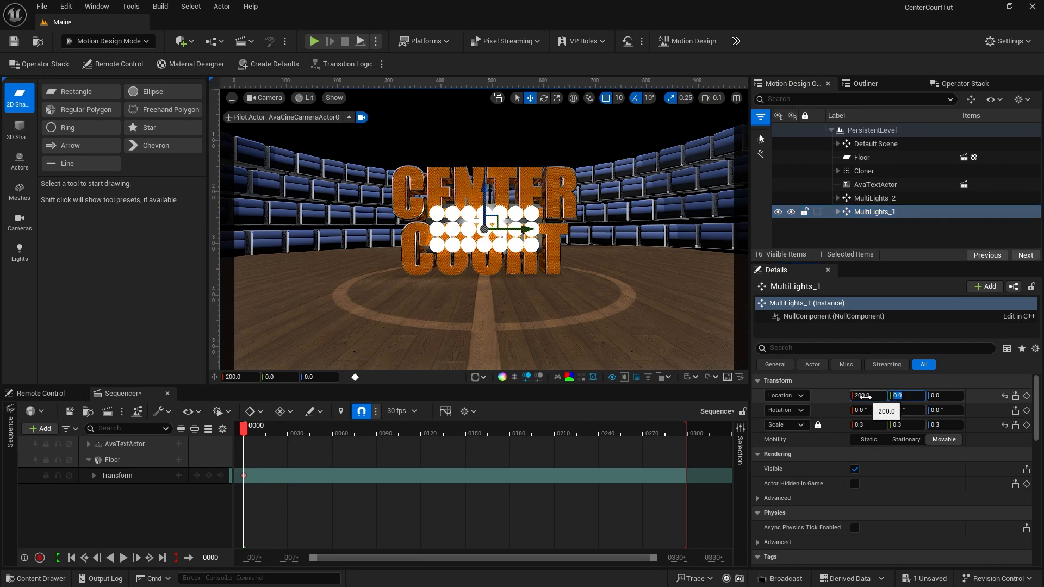
type("-412")
key("Tab")
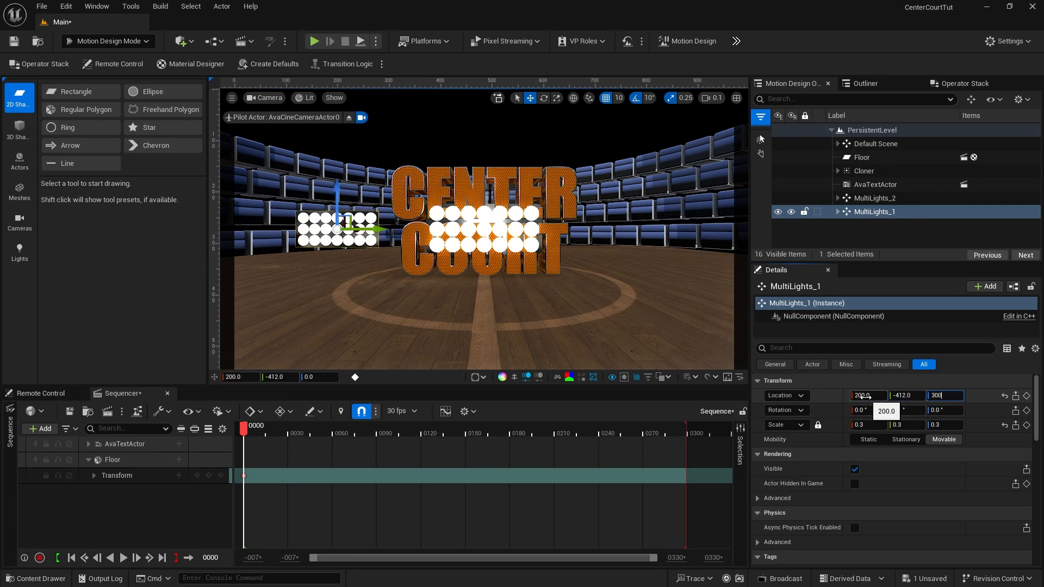
key("Tab")
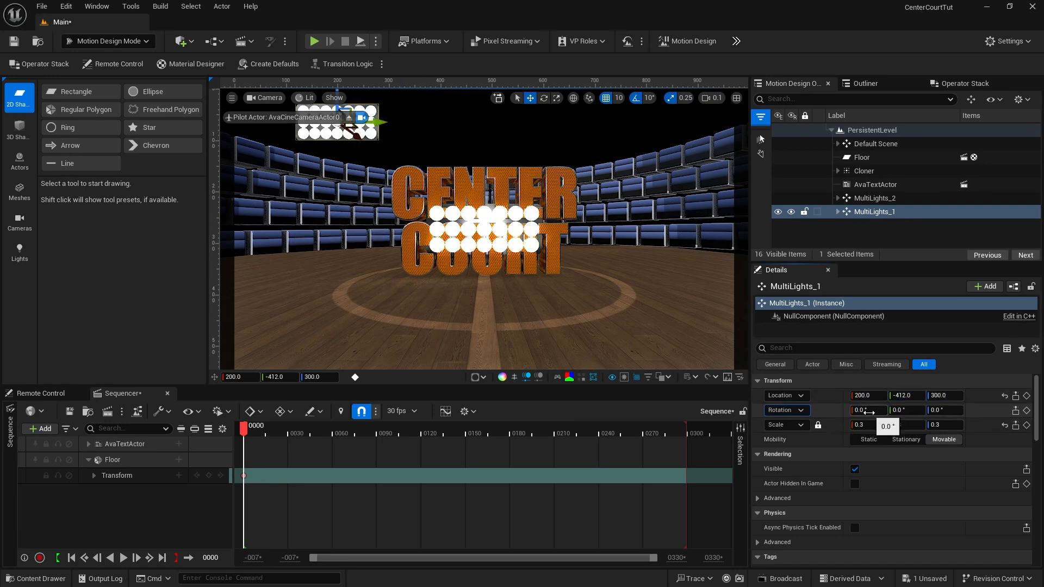
Step: Rotate the MultiLights_1 group to 42° on Y and -42° on Z
left_click(906, 413)
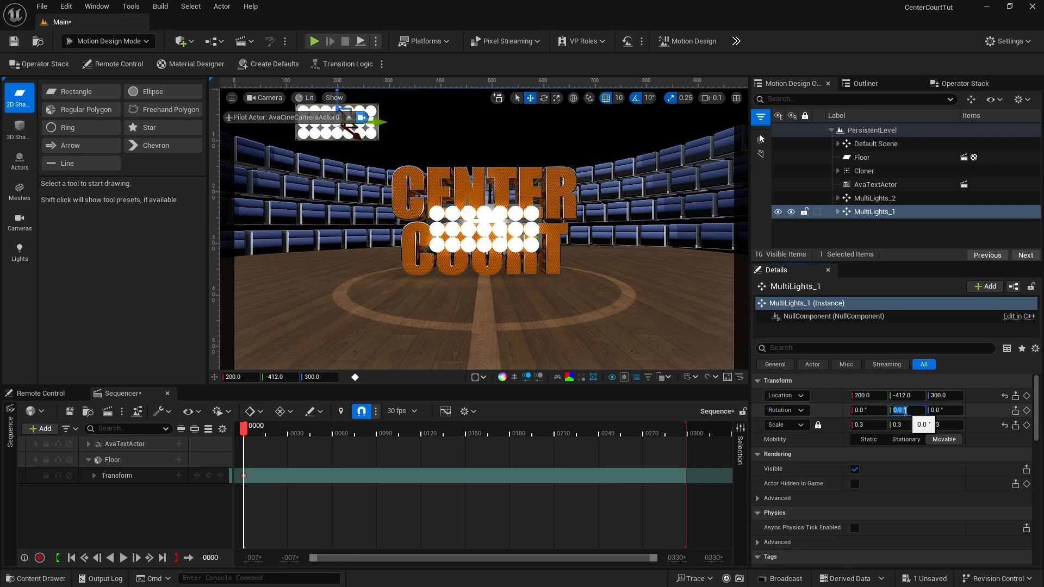
type("42")
key("Tab")
type("-")
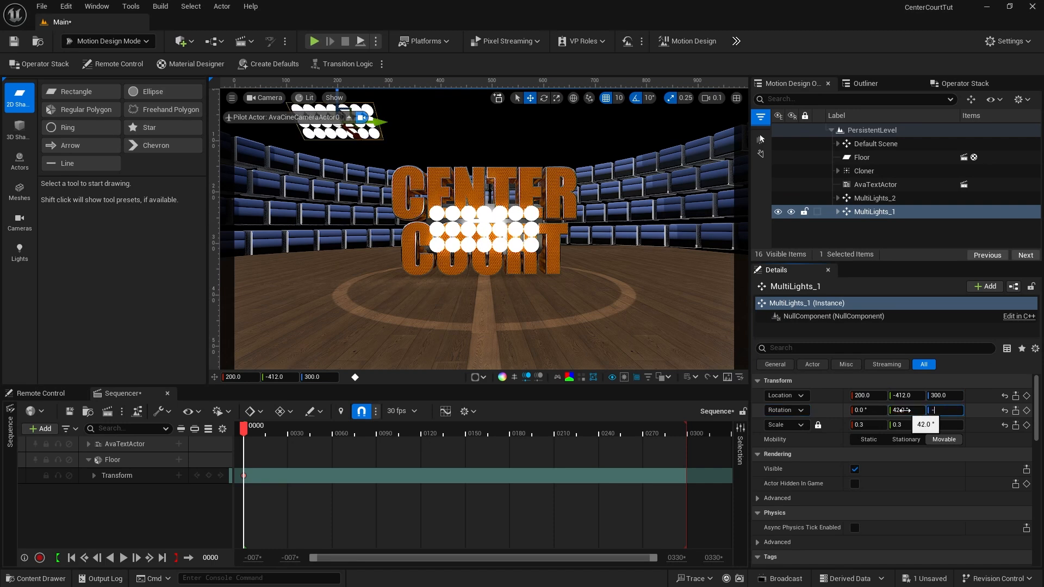
type("42")
key("Return")
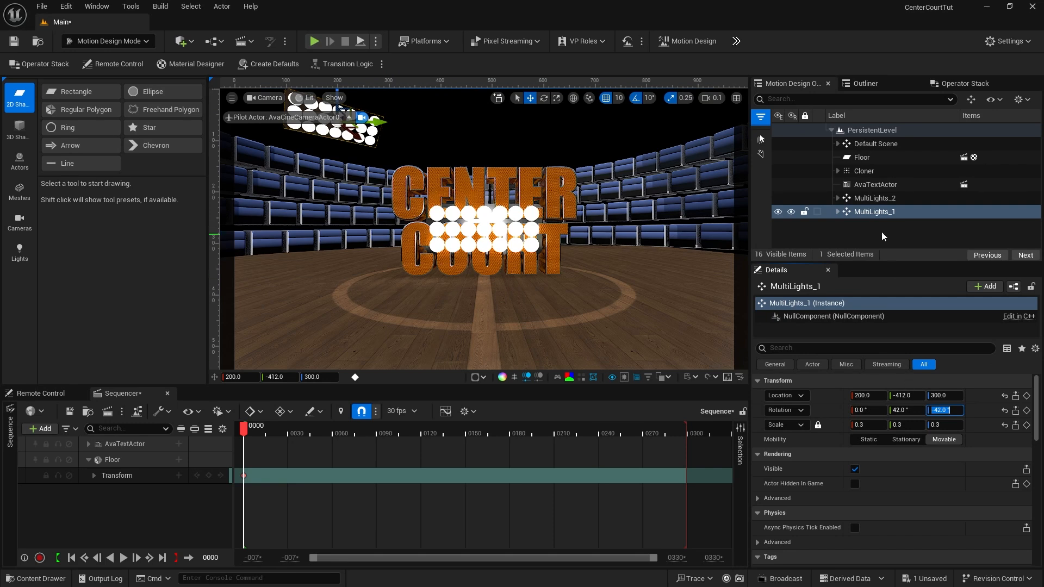
Step: Set the location of the MultiLights_2 group to X 200, Y 412, Z 300
left_click(845, 199)
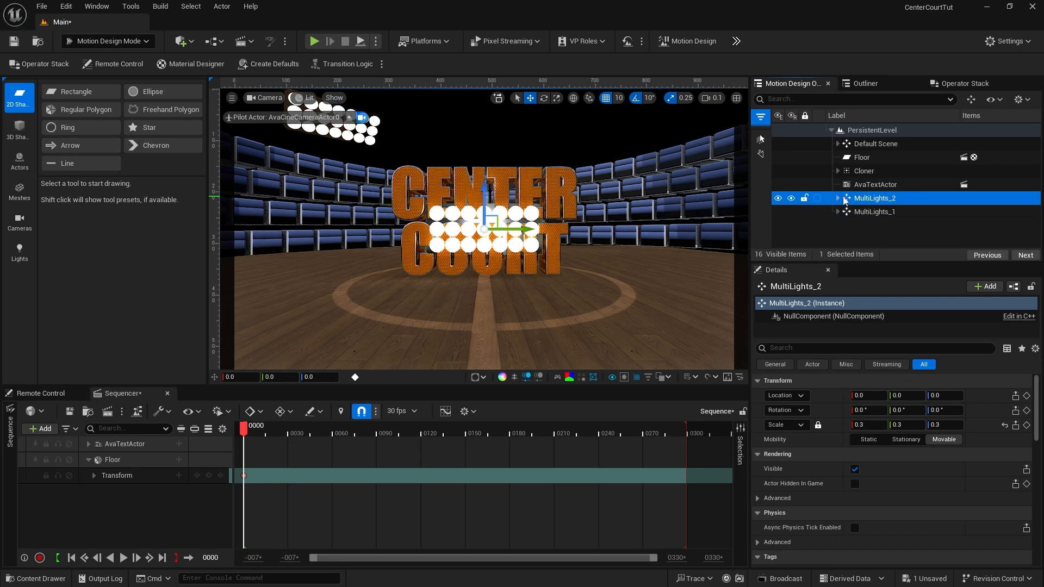
left_click(864, 395)
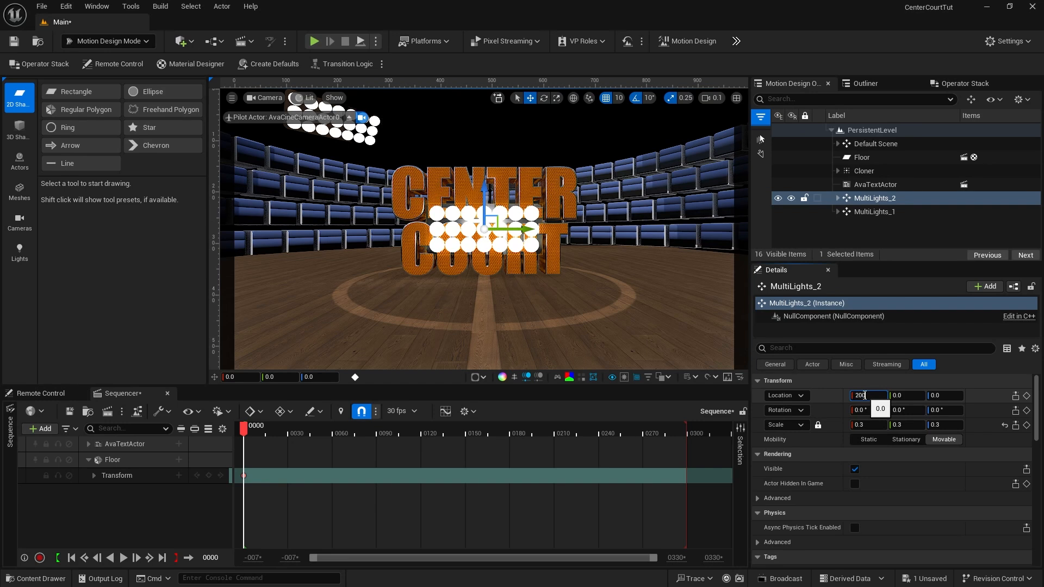
key("Tab")
type("4")
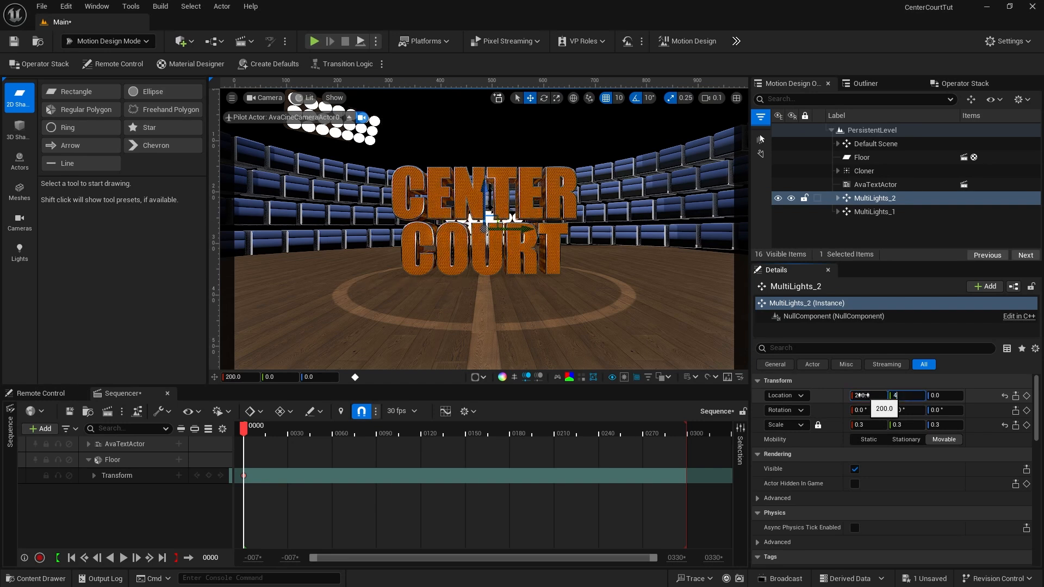
key("Tab")
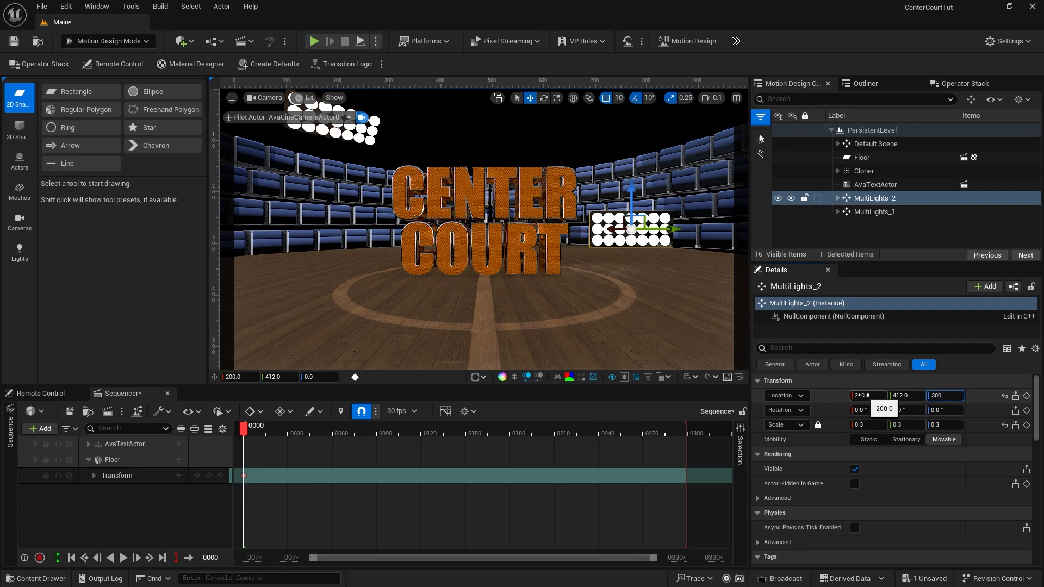
key("Tab")
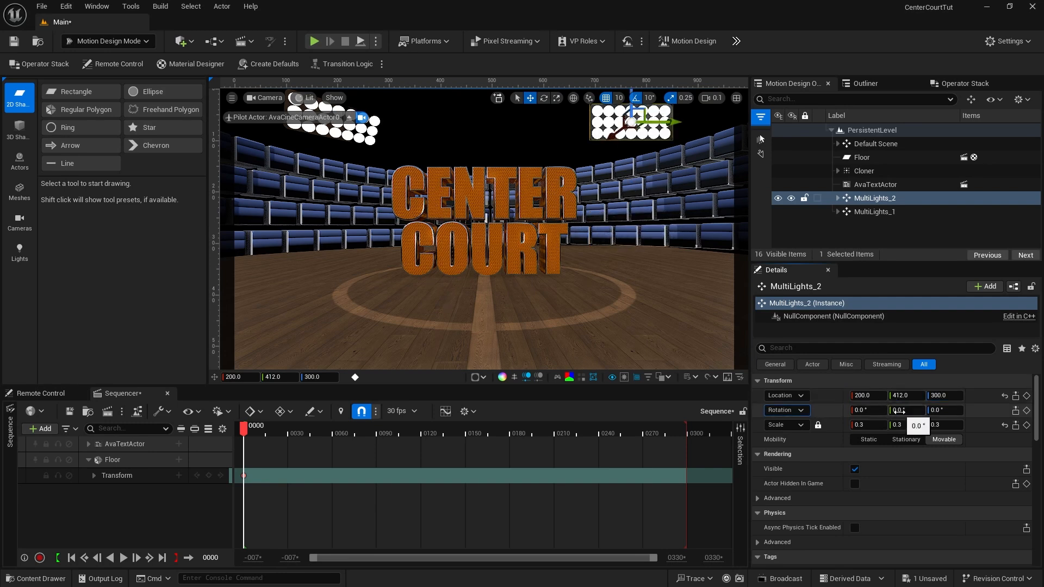
Step: Rotate the MultiLights_2 group to 42° on both Y and Z
left_click(902, 412)
type("42")
key("Tab")
type("42")
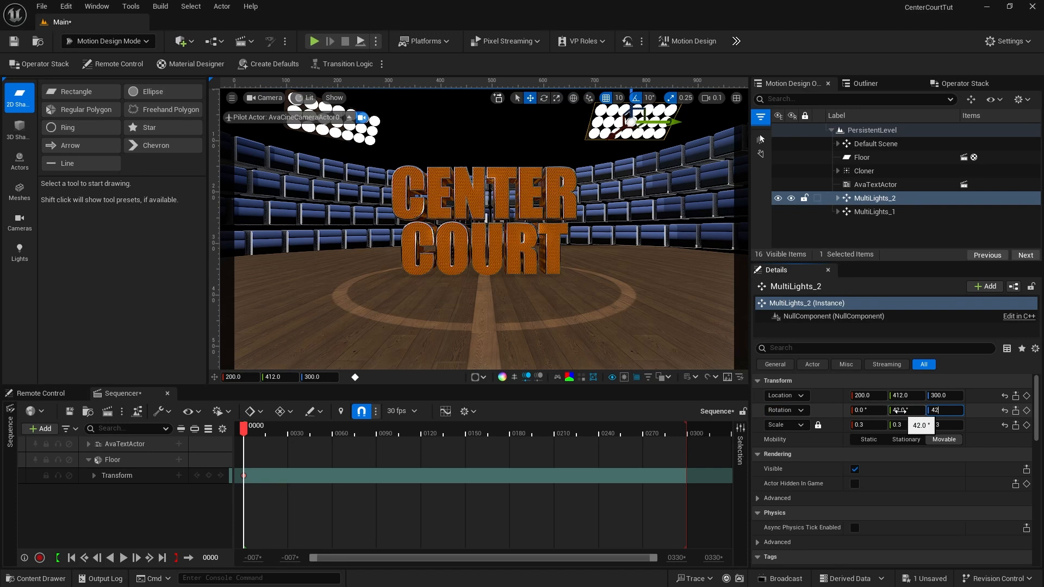
key("Return")
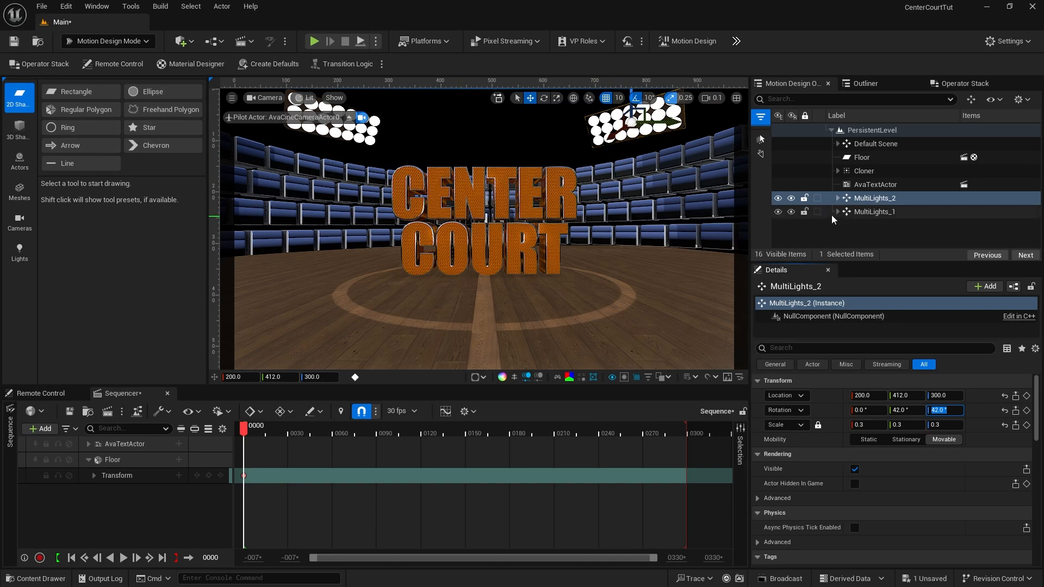
Step: Temporarily hide SkyLight0 and DirectionalLight0 under Default Scene to examine the light groups alone, and show both lights again
left_click(838, 144)
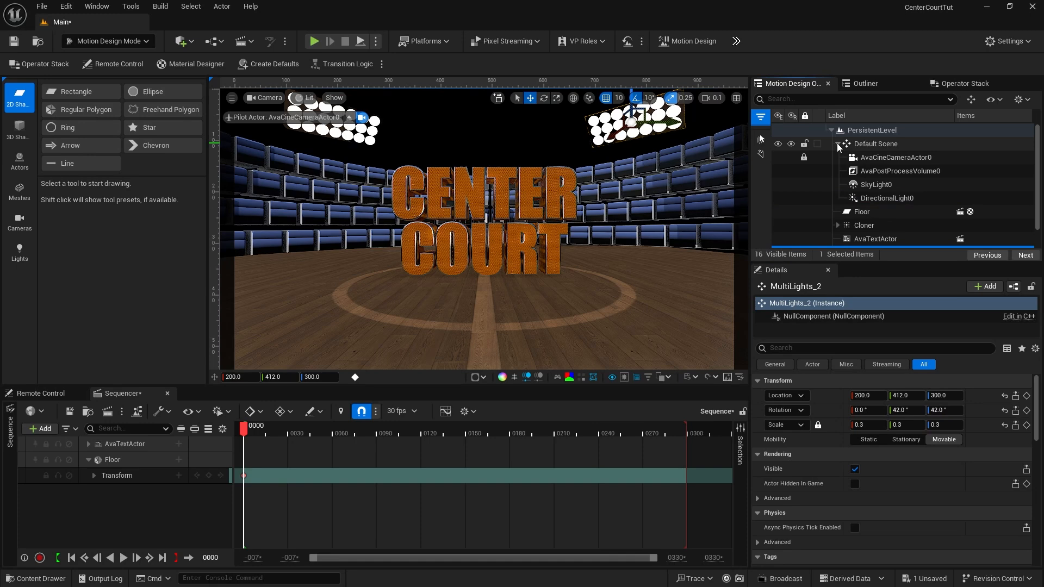
left_click(778, 185)
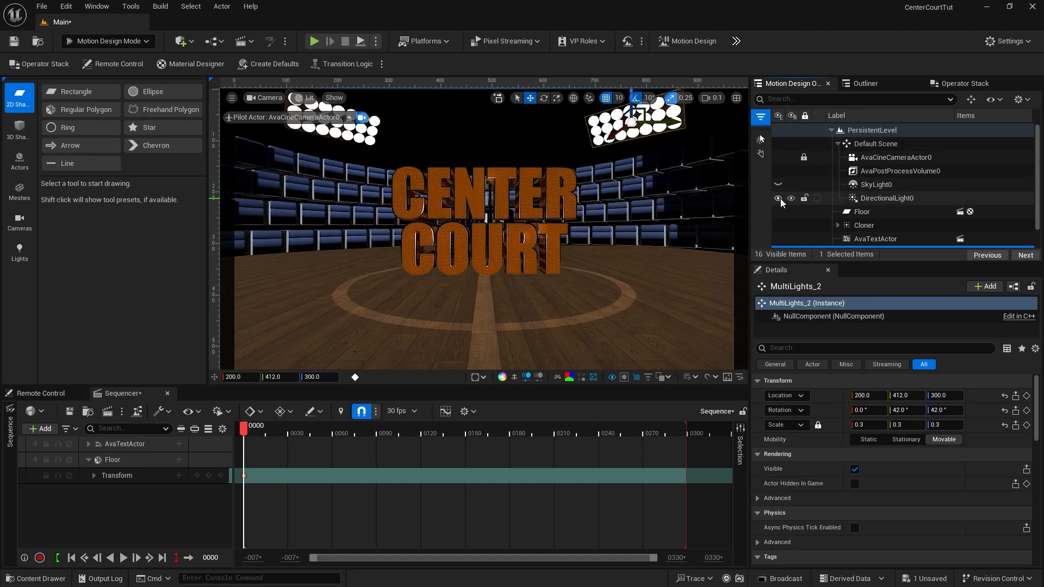
left_click(780, 198)
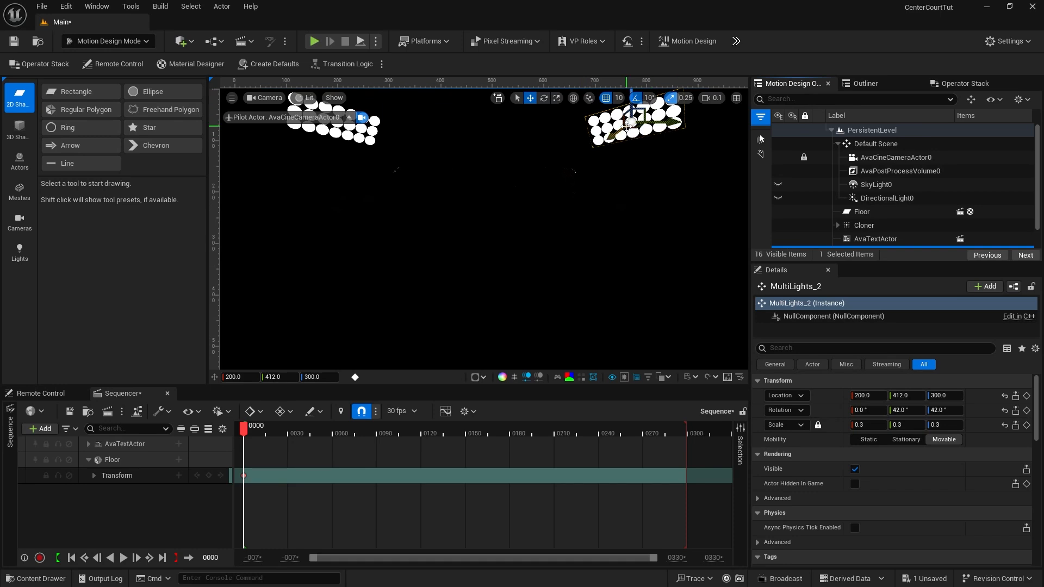
left_click(777, 198)
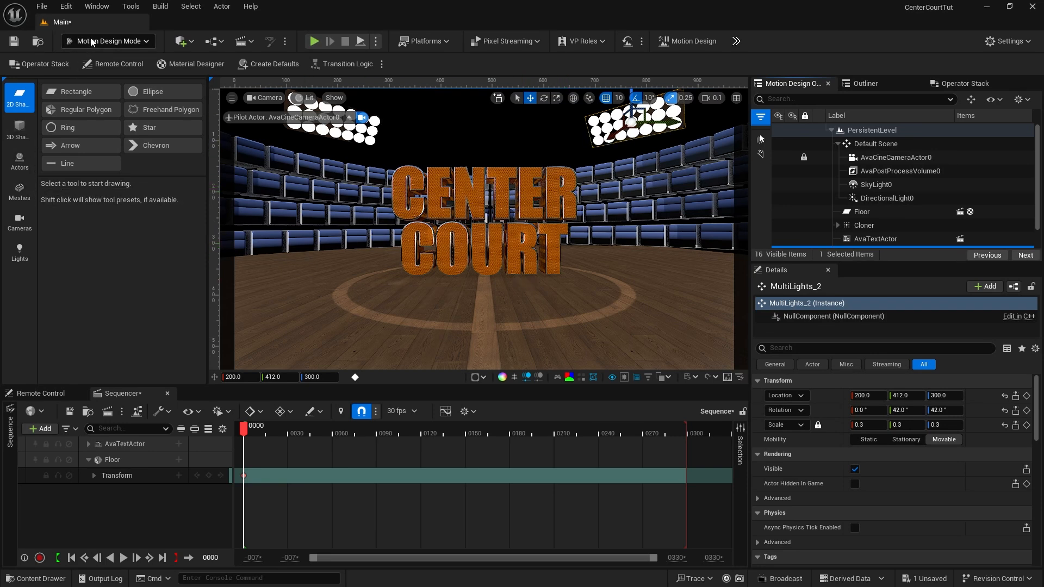
Step: Add a Rect Light actor to the scene and set its mobility to Movable
left_click(21, 249)
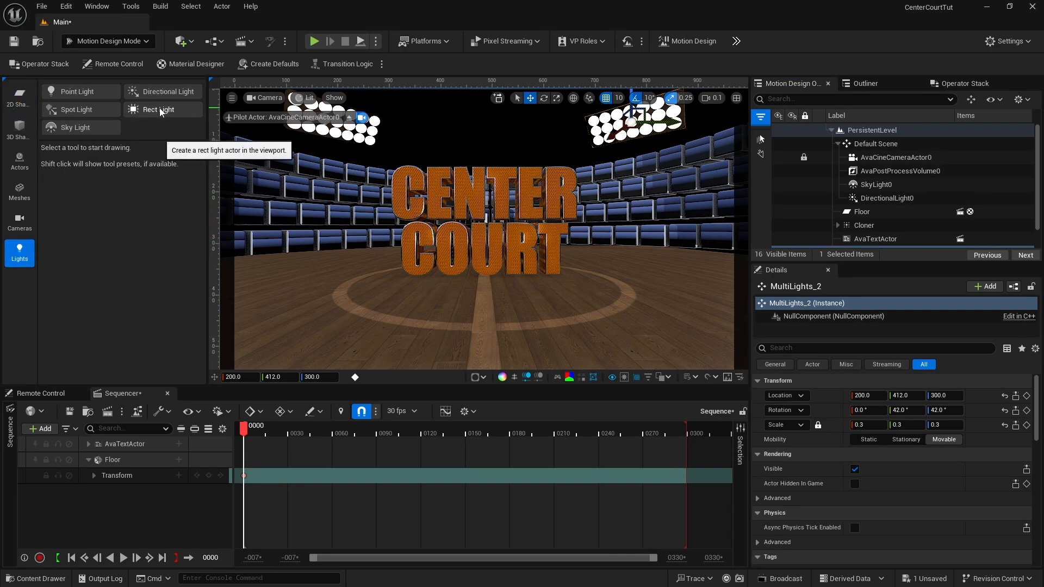
left_click_drag(161, 112, 493, 238)
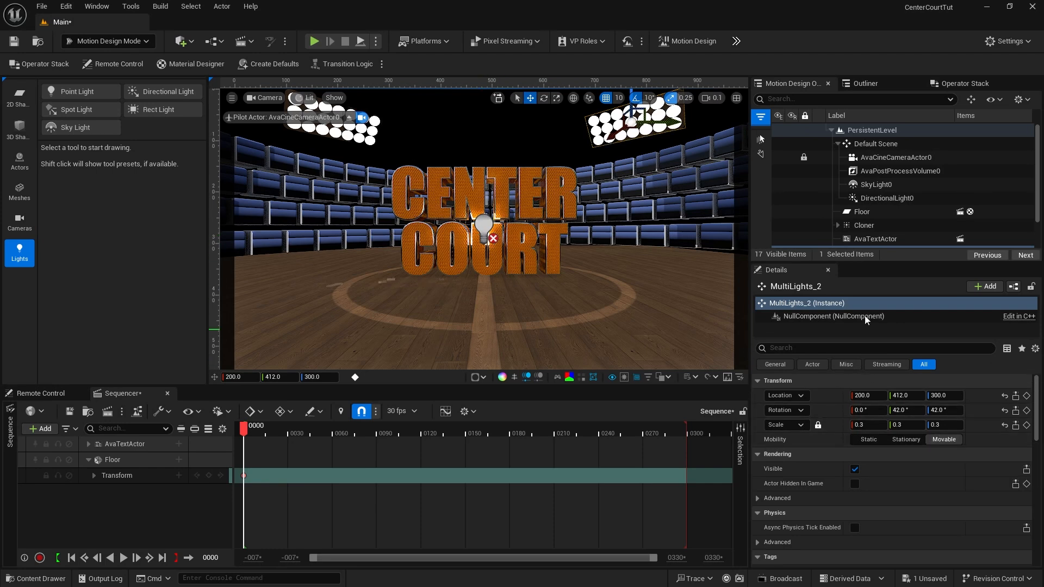
scroll(884, 241, "down", 3)
left_click(869, 240)
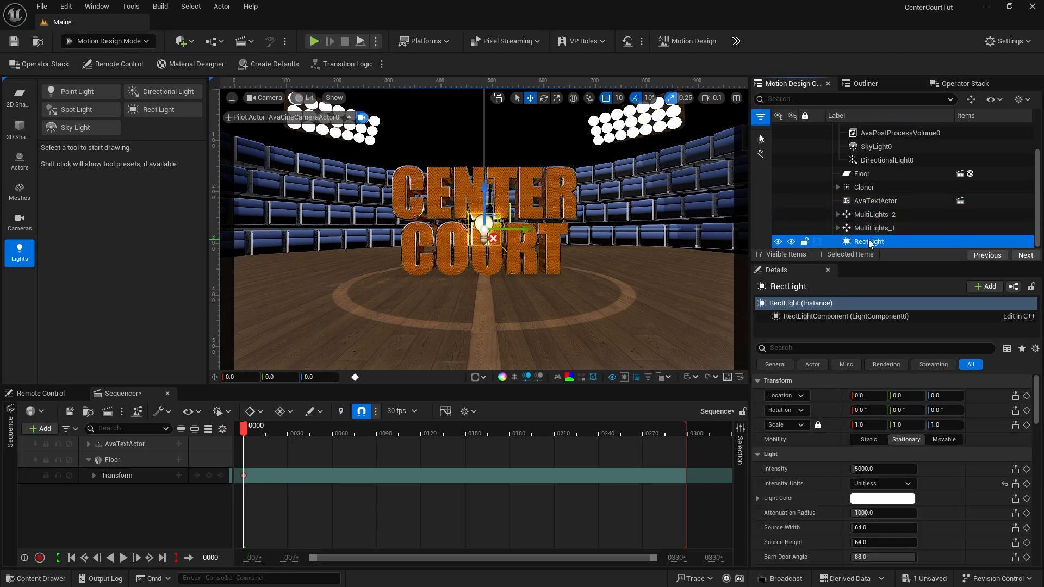
left_click(943, 439)
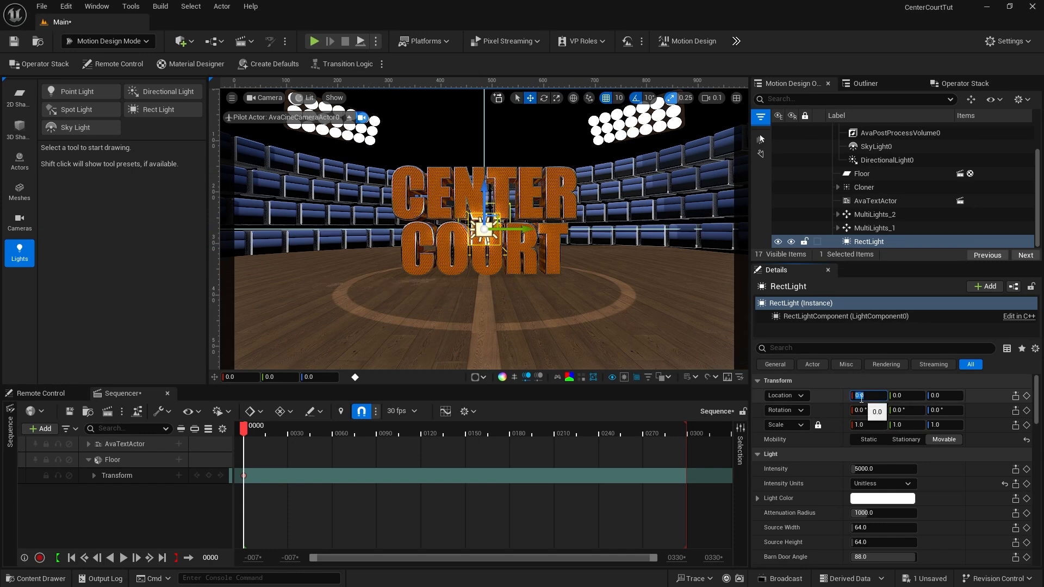
Step: Set the RectLight's location to X -355, Y 0, Z 257 and key its transform in the sequence at frame 0
left_click(860, 398)
key("Tab")
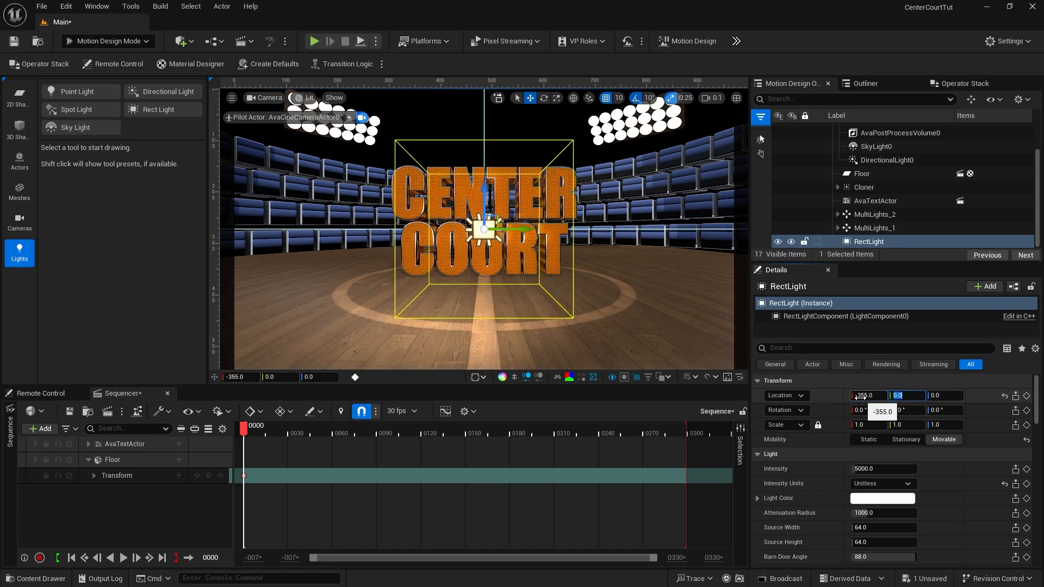
key("Tab")
key("Return")
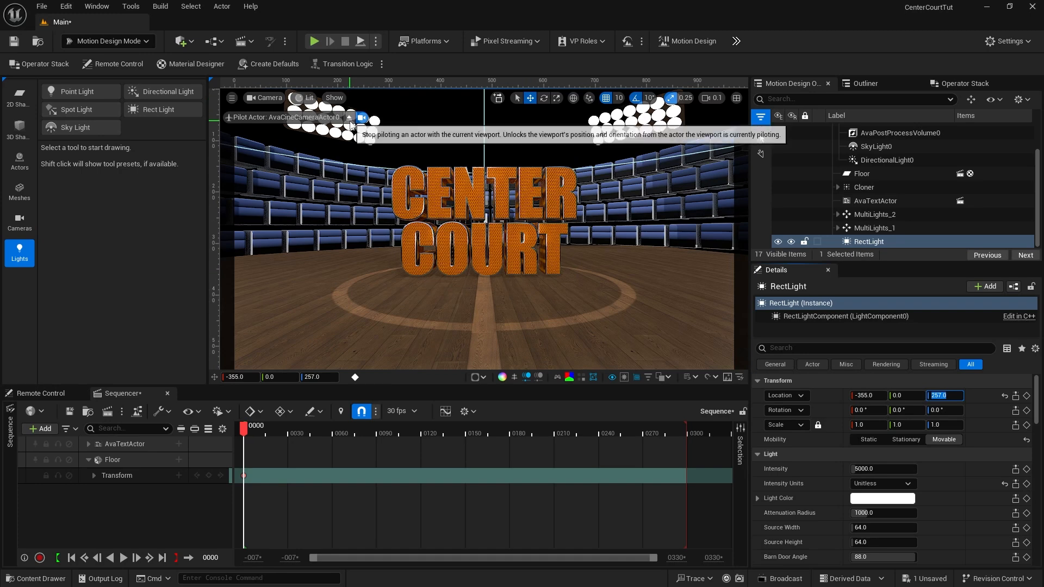
key("s")
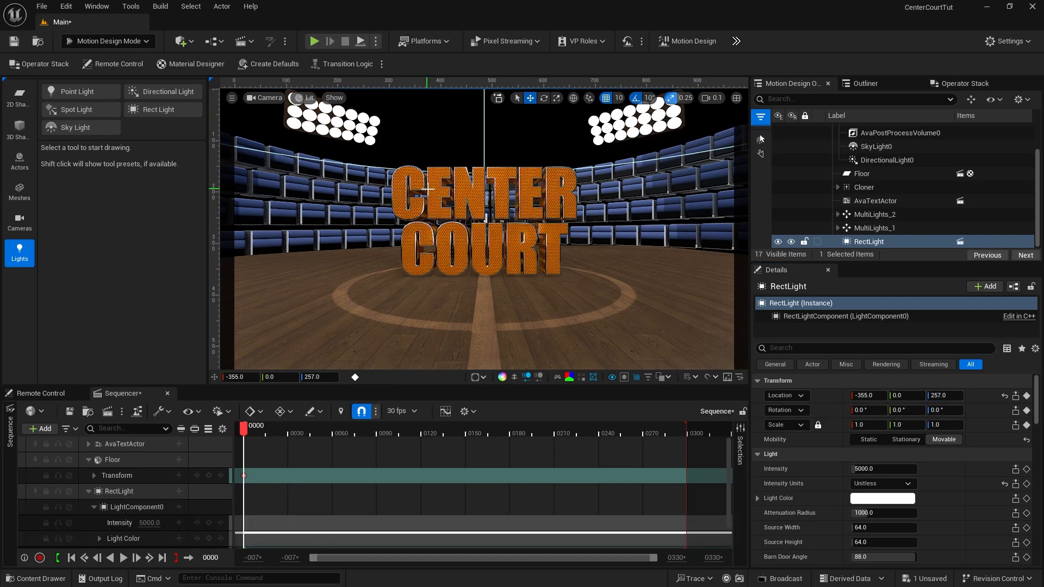
Step: Set the RectLight's Y rotation to -20° so it tilts down toward the CENTER COURT text
scroll(446, 194, "down", 6)
scroll(515, 93, "down", 5)
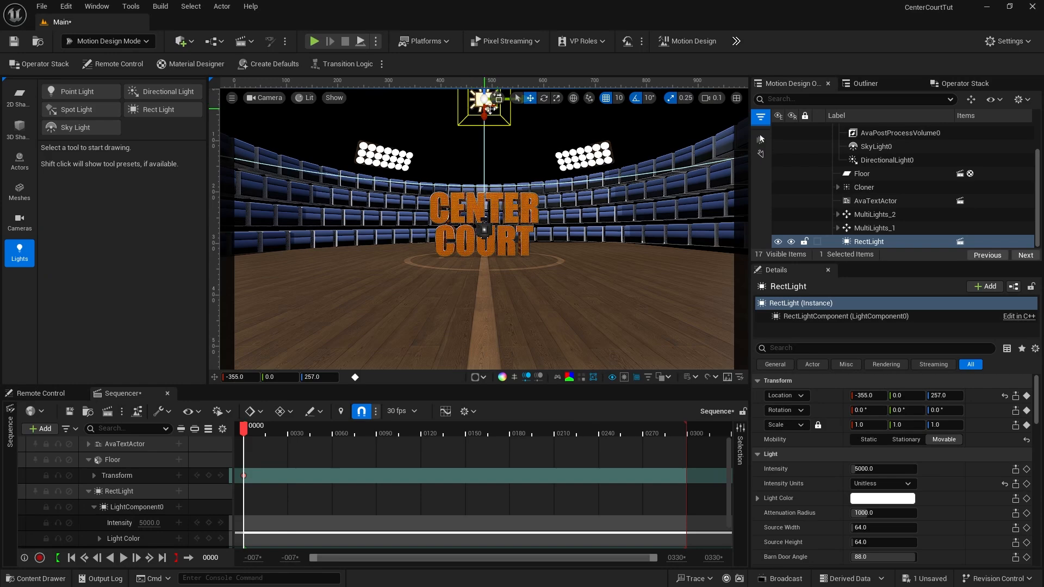
key("a")
mouse_move(469, 131)
right_mouse_down()
mouse_move(531, 150)
mouse_move(472, 134)
right_mouse_up()
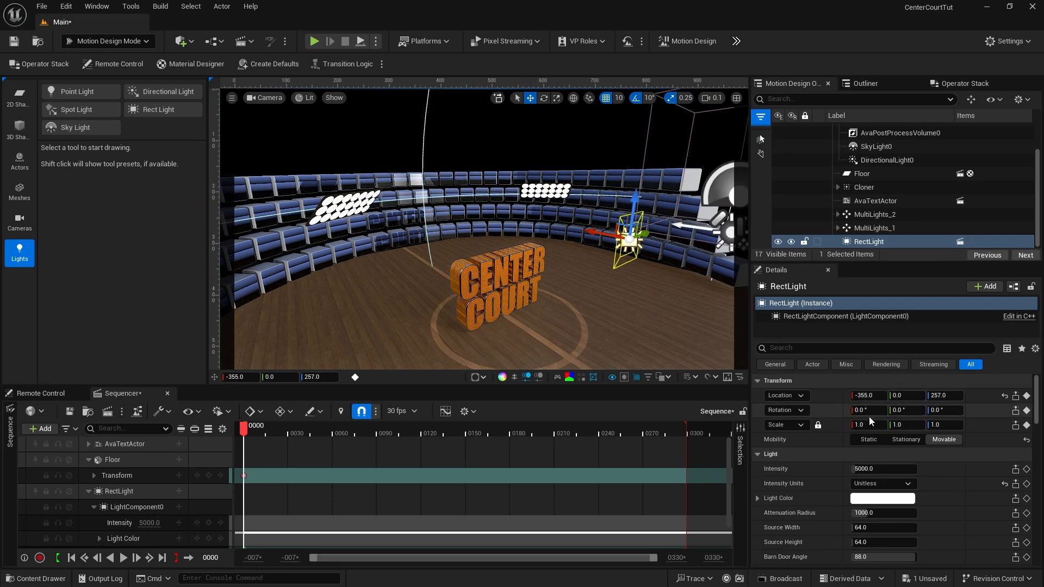
left_click(898, 412)
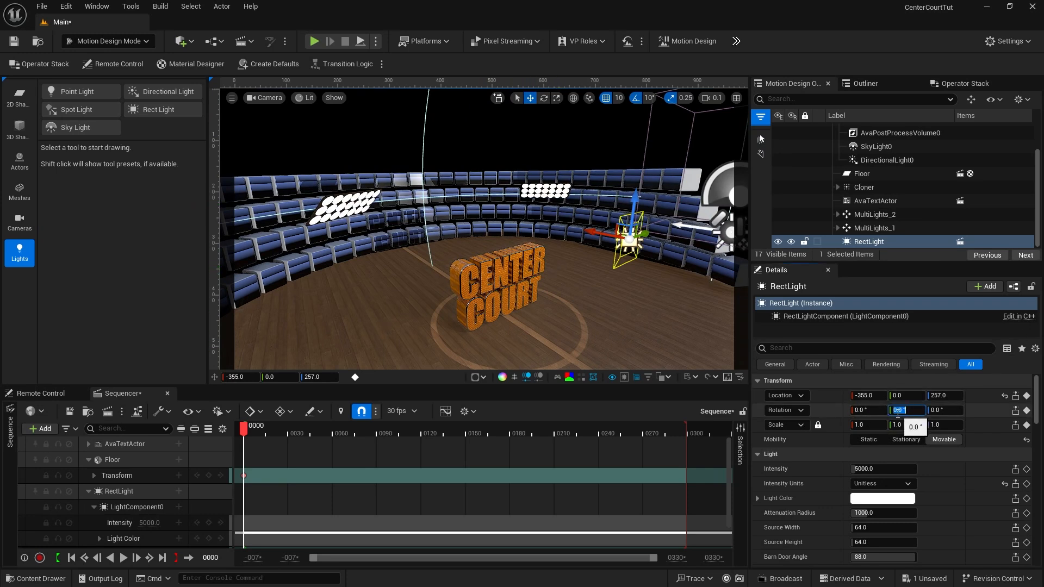
type("-20")
key("Return")
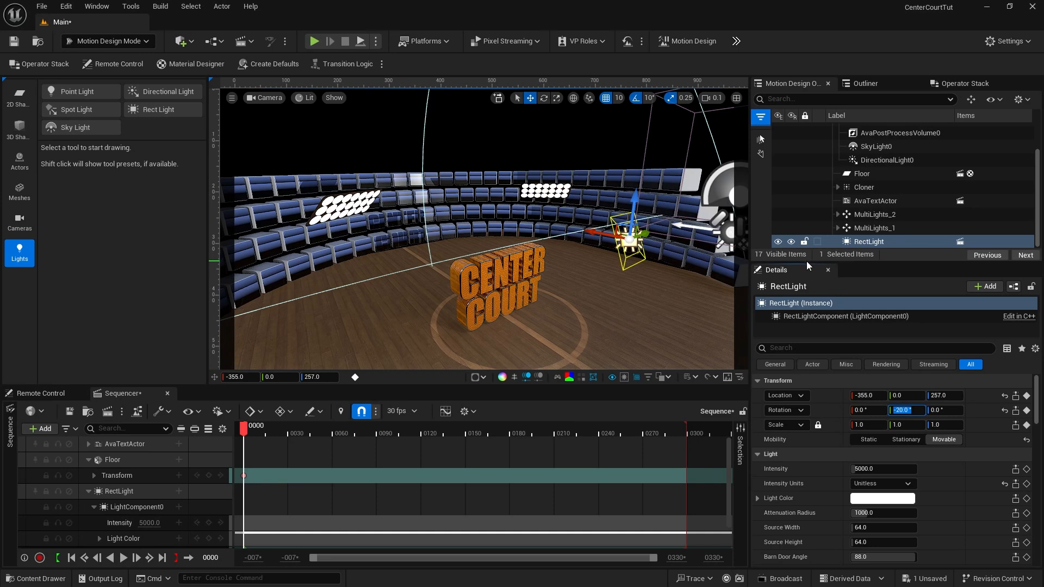
Step: Set the RectLight's intensity to 8350
left_click_drag(807, 261, 805, 190)
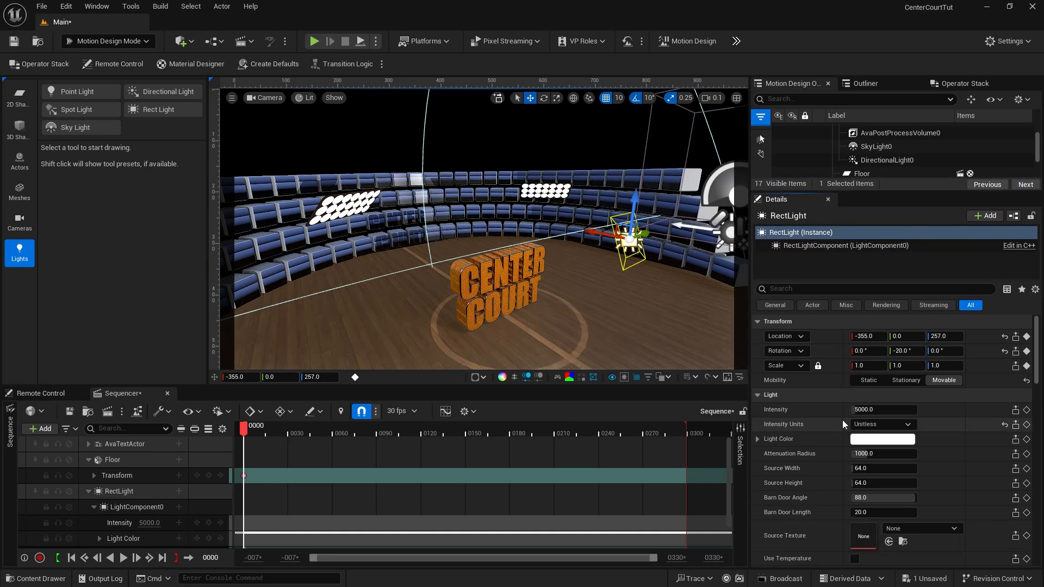
scroll(971, 440, "down", 2)
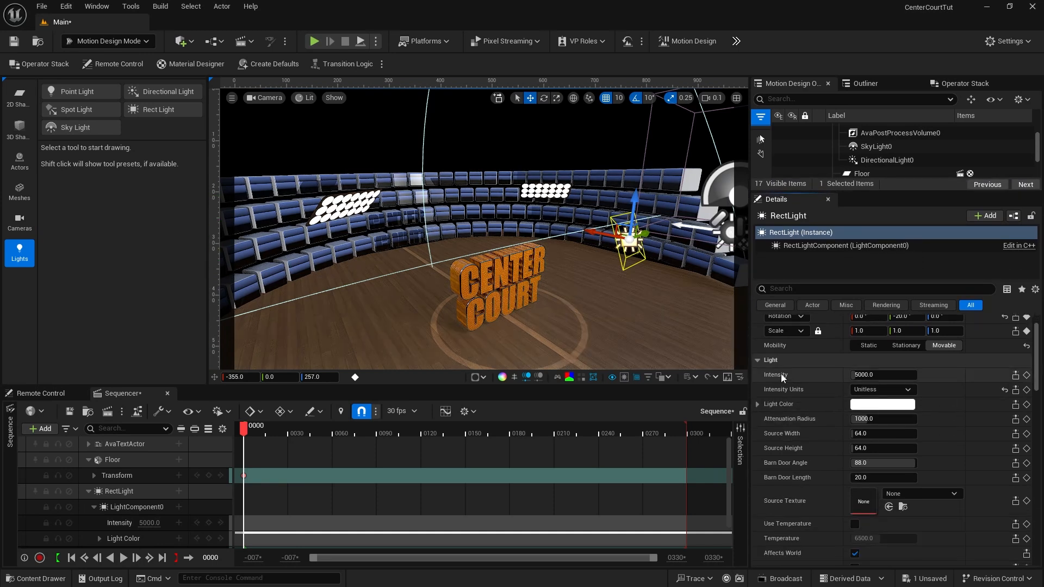
left_click(859, 374)
type("3")
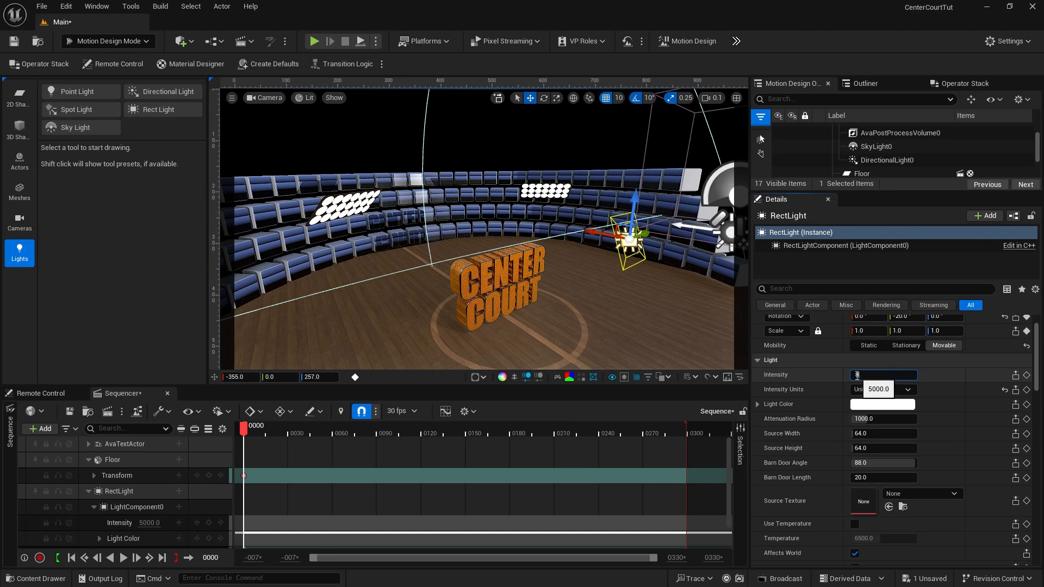
type("350")
key("Return")
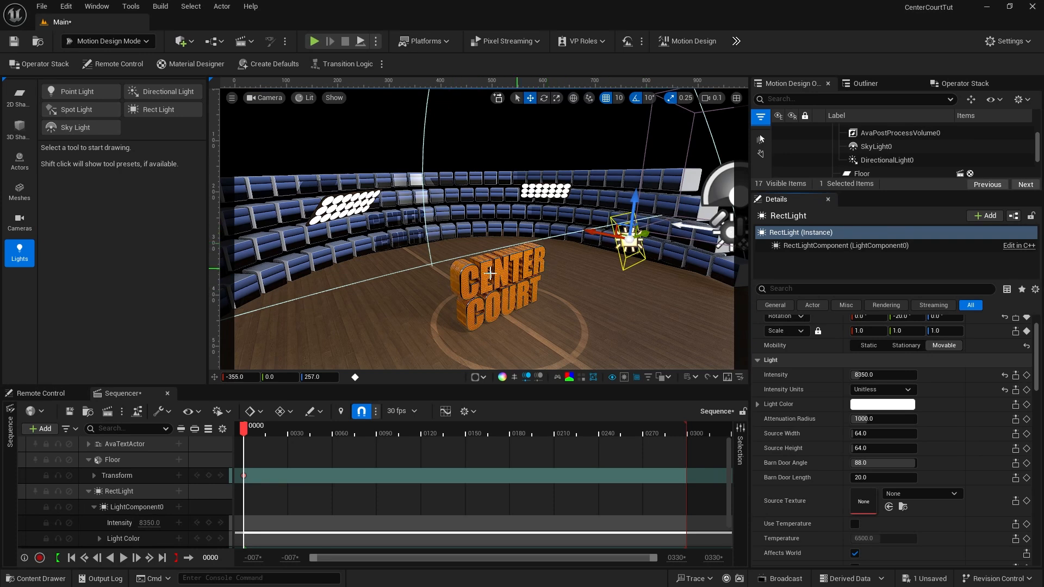
Step: Set the RectLight's source width to 900 and its source height to 105
left_click(863, 434)
type("900")
key("Return")
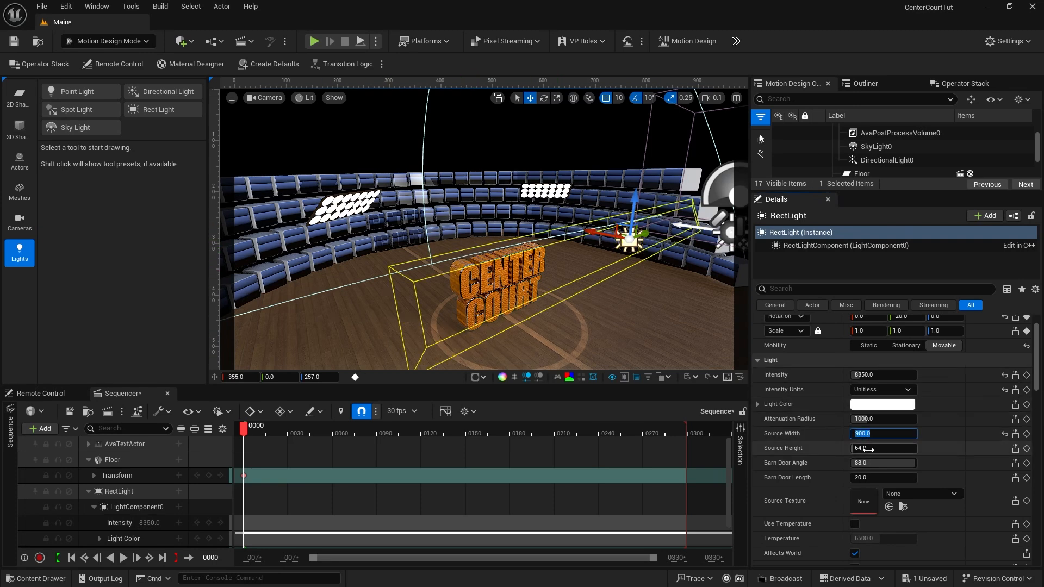
left_click(867, 449)
type("105")
key("Return")
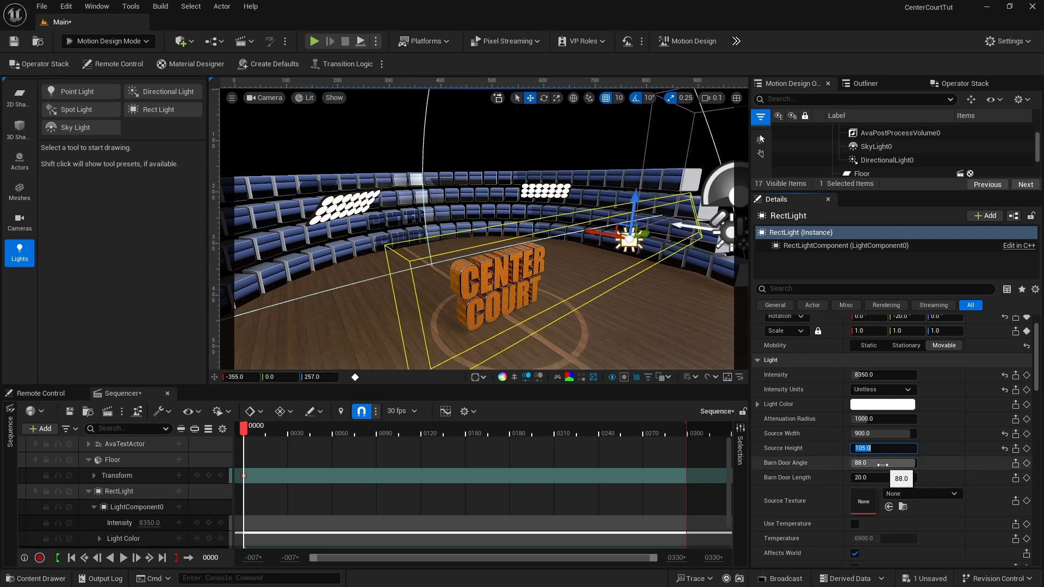
Step: Set the RectLight's barn door angle to 0 and its barn door length to 140
left_click_drag(910, 463, 851, 463)
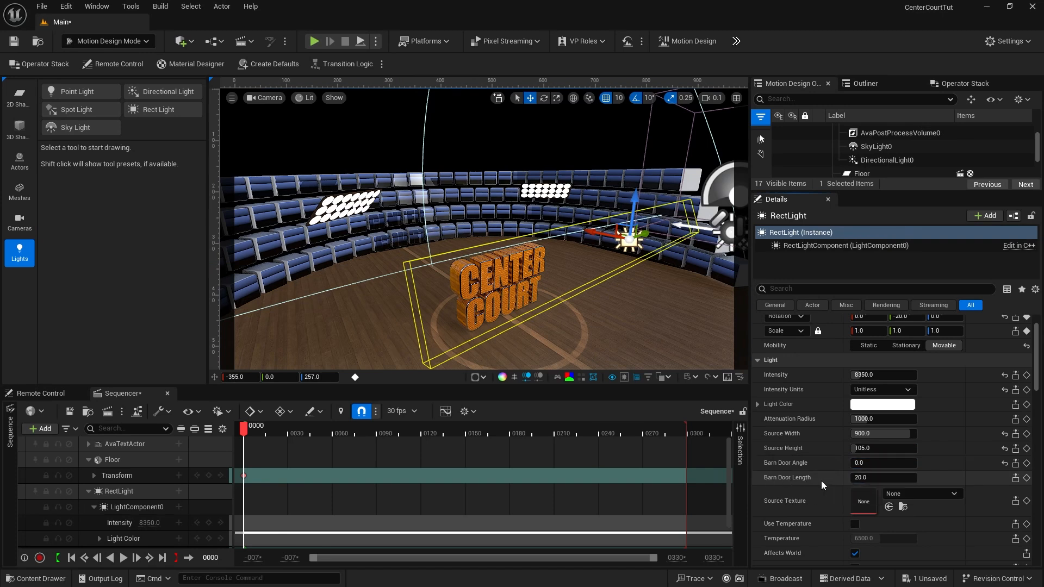
left_click(863, 477)
type("140")
key("Return")
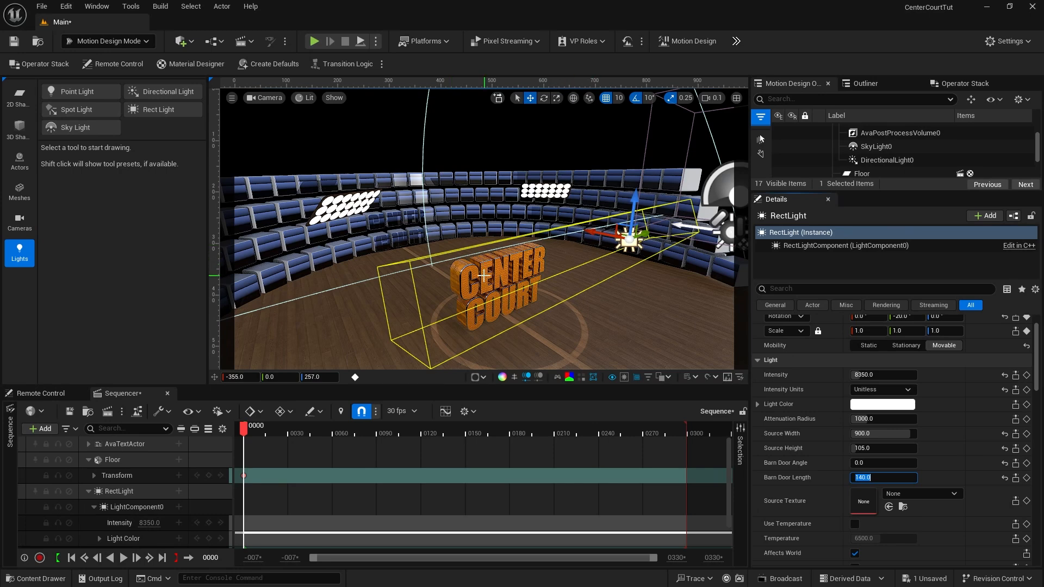
Step: Hide SkyLight0 and DirectionalLight0 and look through AvaCineCameraActor0 in the viewport
scroll(830, 159, "up", 1)
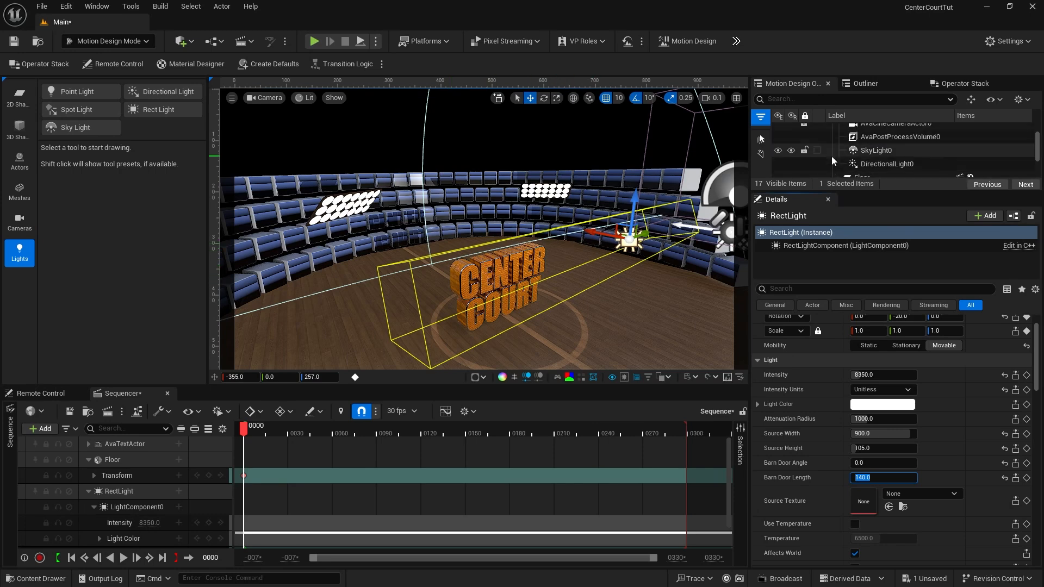
left_click(778, 151)
left_click(778, 164)
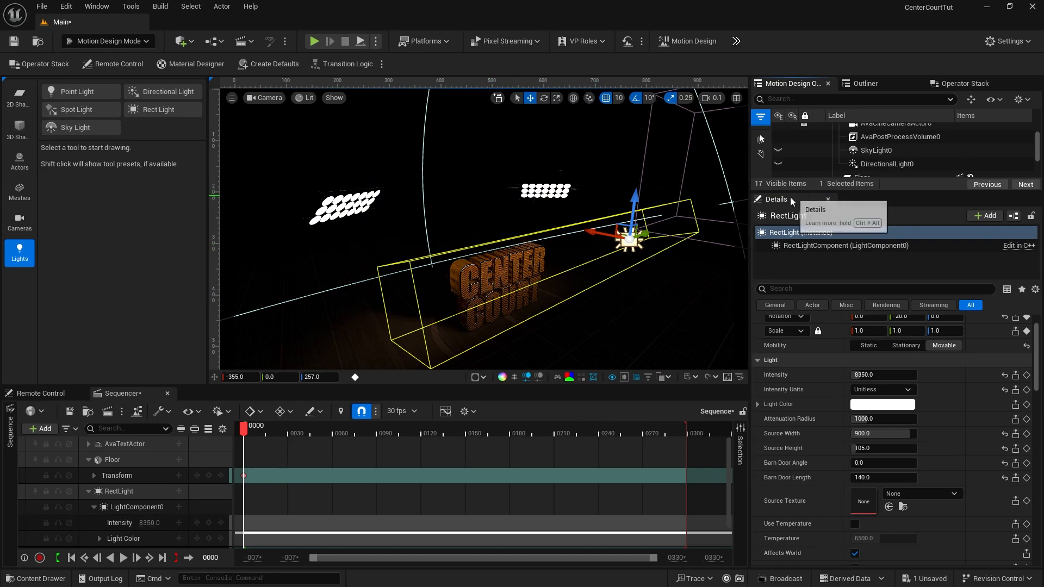
scroll(948, 413, "up", 2)
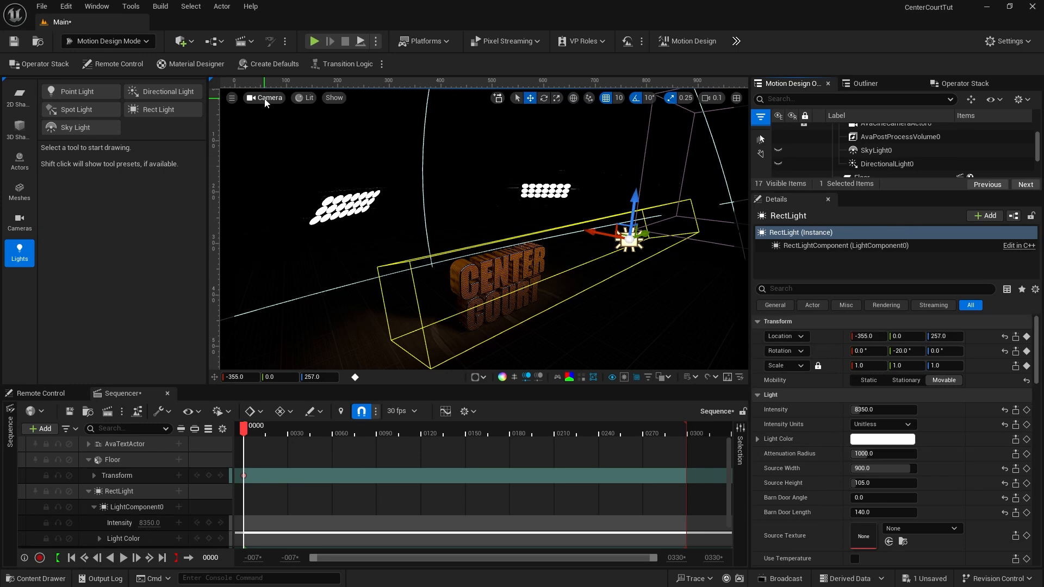
left_click(265, 103)
left_click(280, 125)
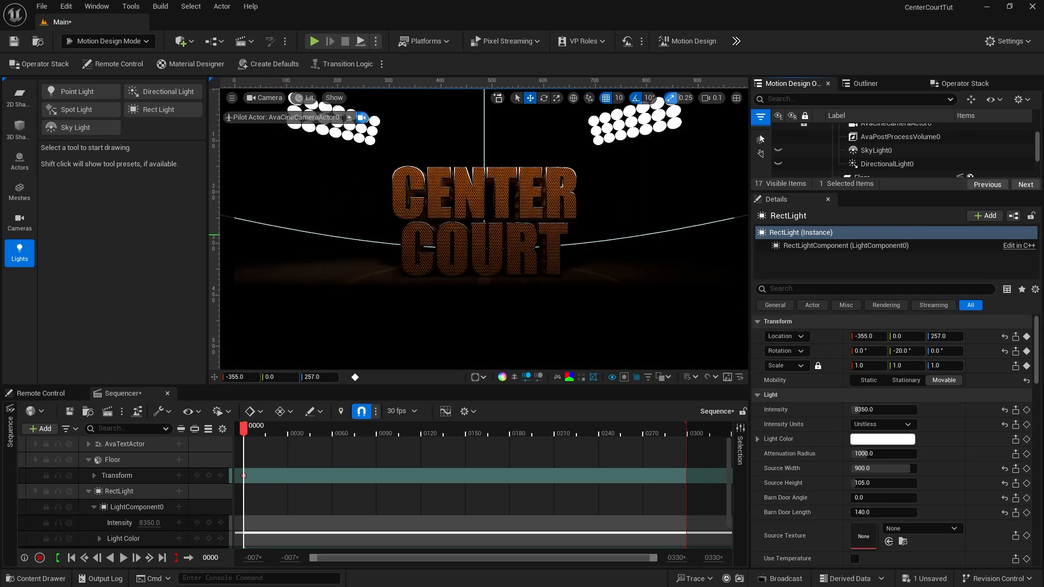
Step: Add a second Rect Light to the scene and set its mobility to Movable
left_click(149, 111)
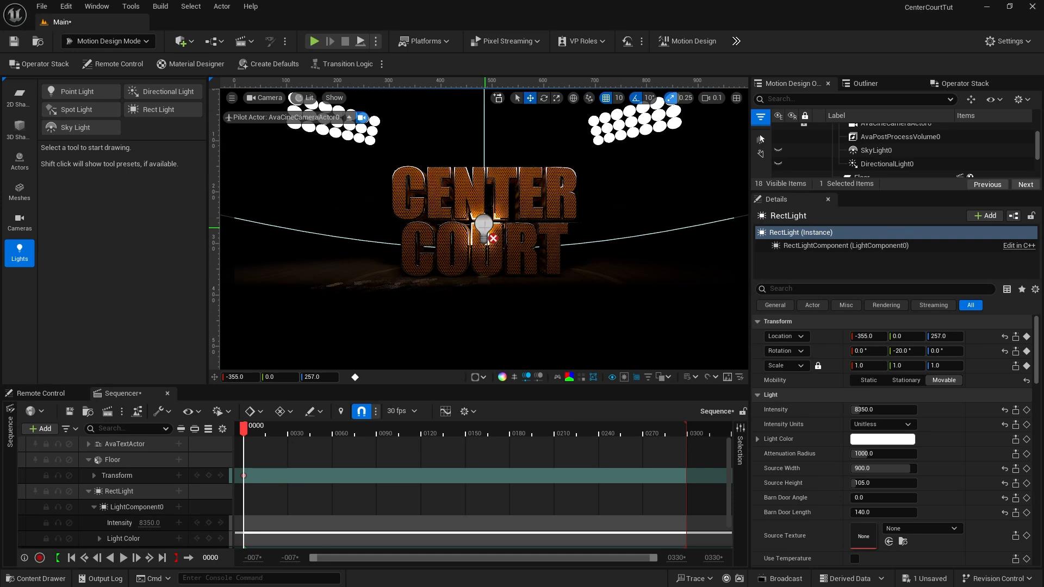
scroll(863, 171, "down", 3)
left_click(863, 171)
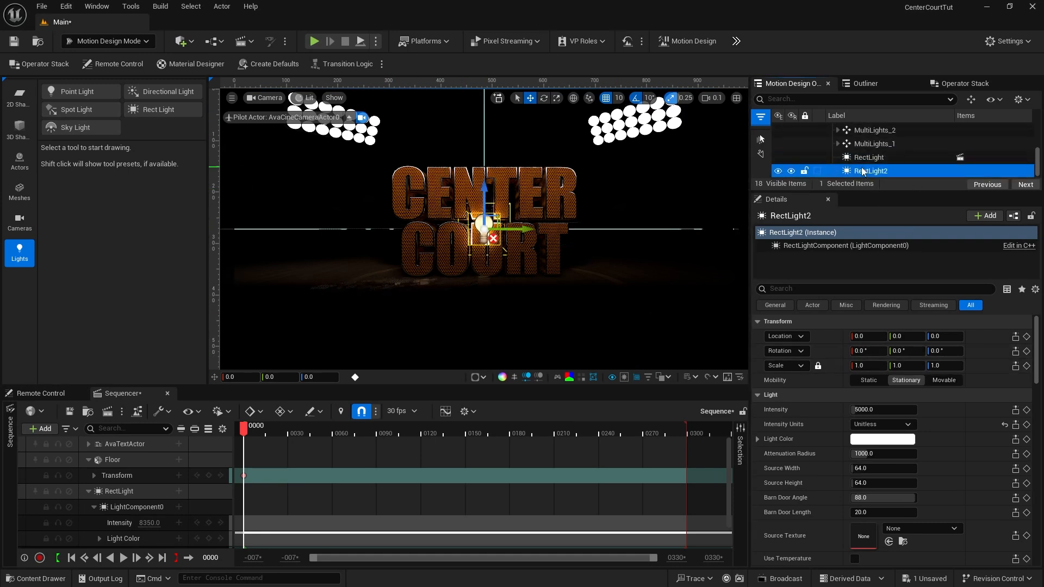
left_click(944, 381)
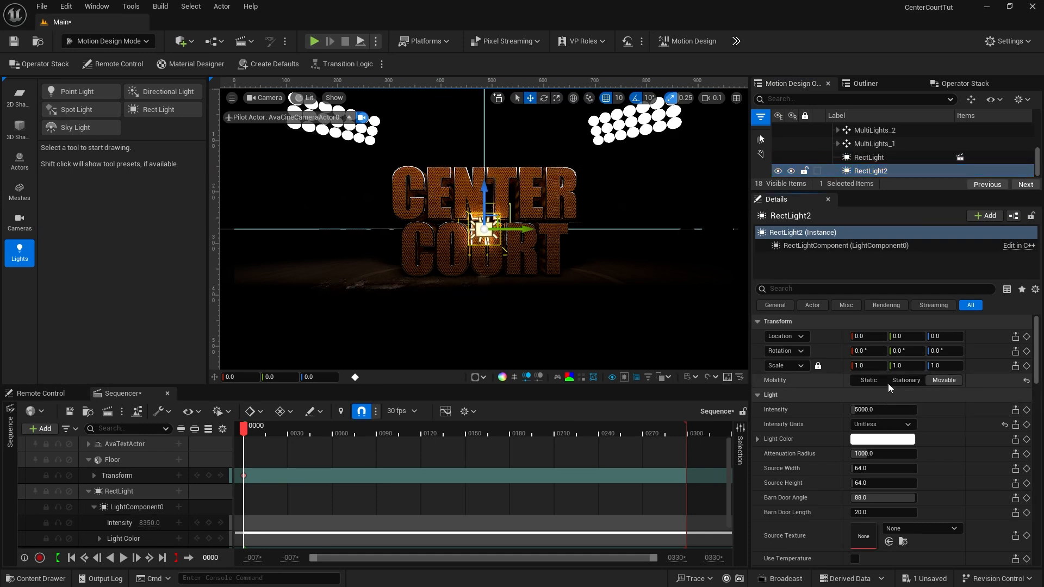
Step: Set RectLight2's location to X -355 and Z 77
left_click(868, 336)
type("-355")
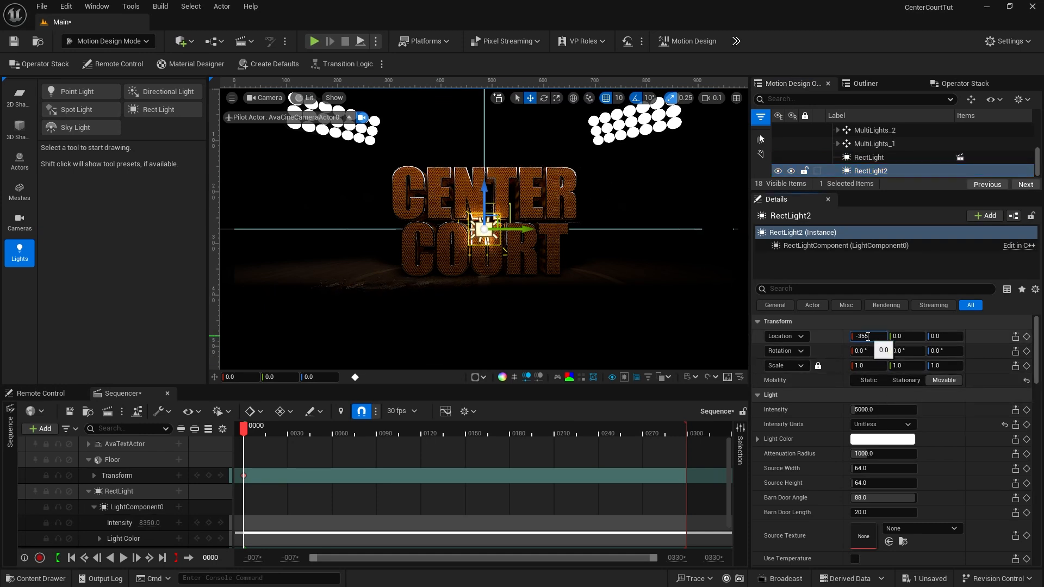
key("Return")
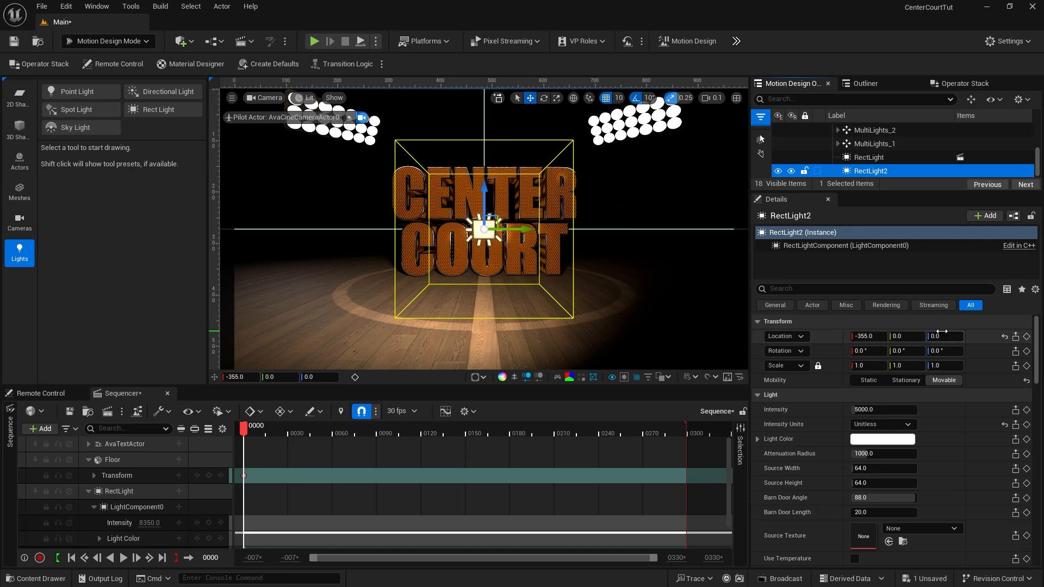
left_click(940, 337)
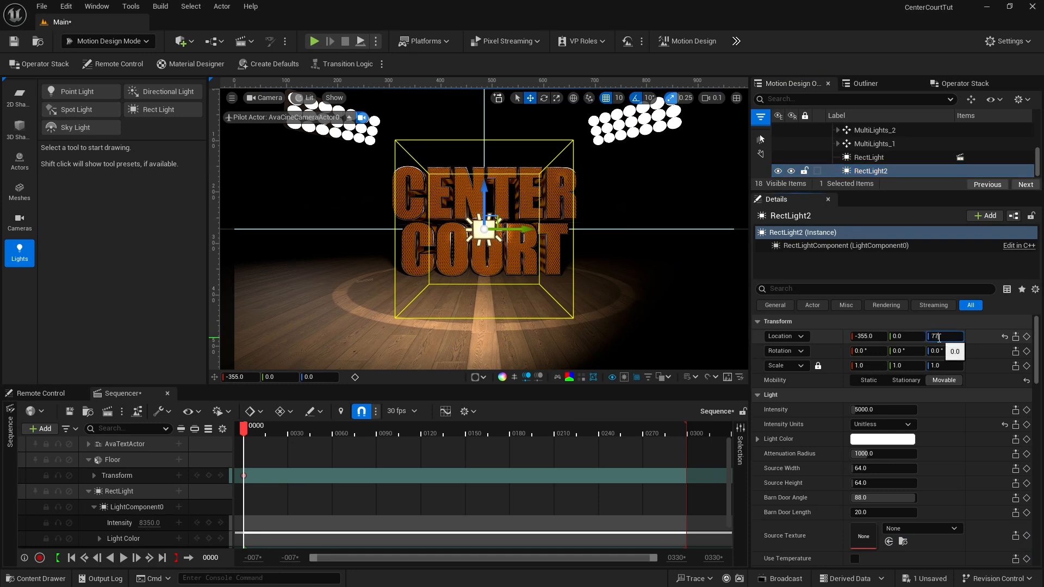
type("77")
key("Return")
Step: Set RectLight2's intensity to 8350
scroll(970, 390, "down", 1)
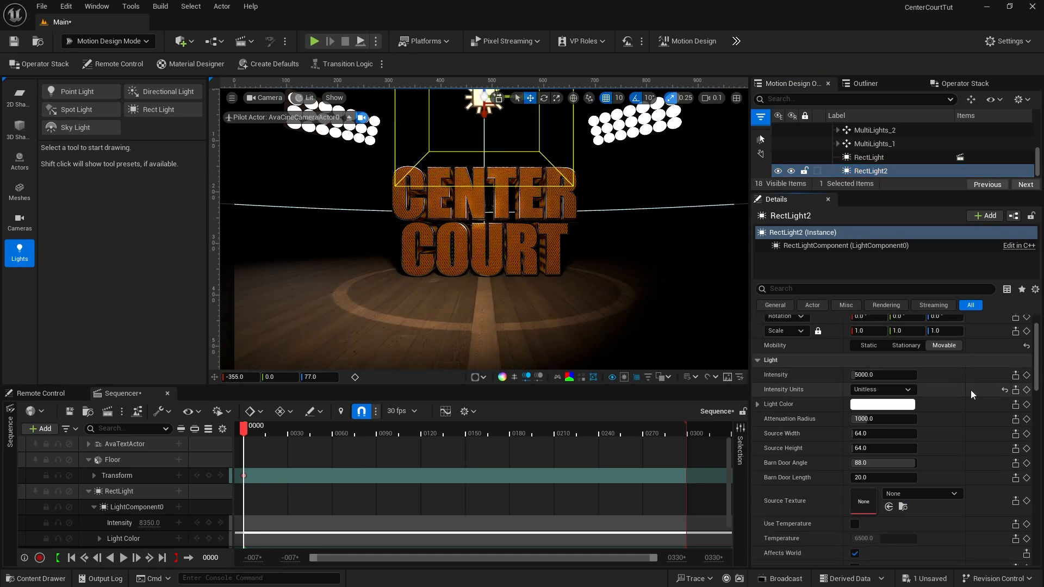
left_click(864, 376)
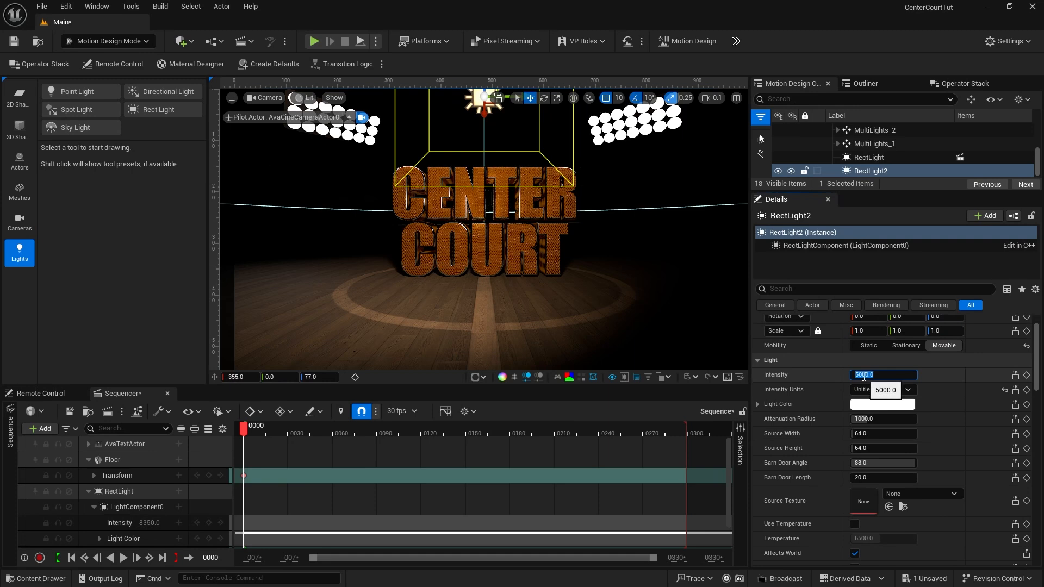
type("8350")
key("Return")
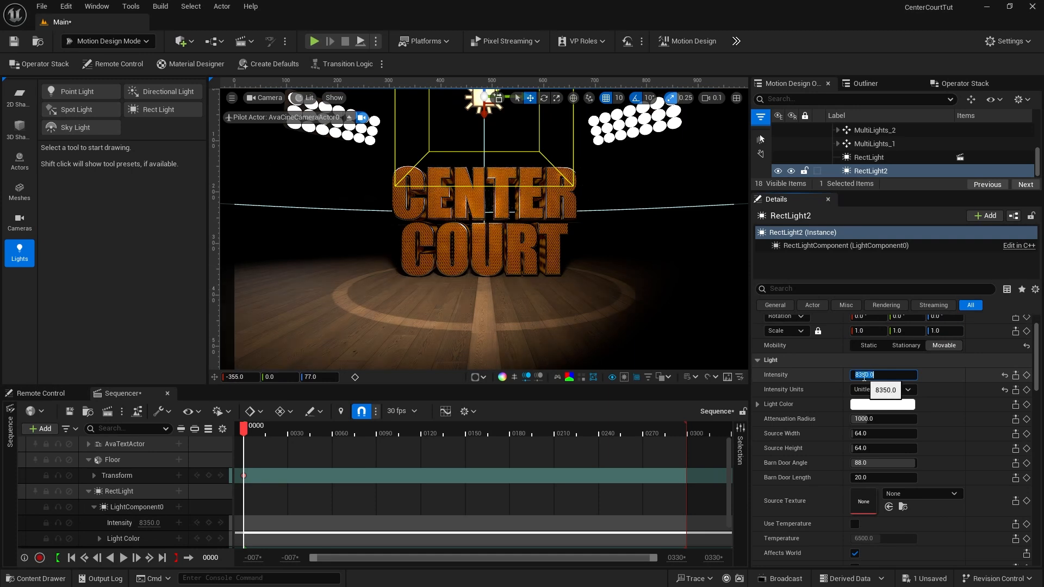
Step: Set RectLight2's source width to 900 and its source height to 105
left_click(862, 433)
left_click(861, 433)
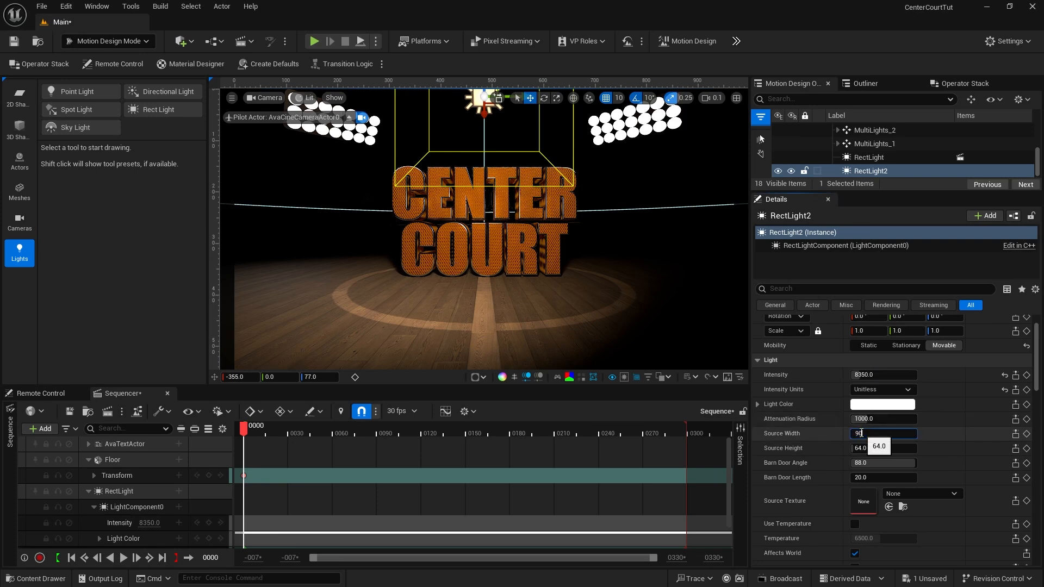
key("Return")
left_click(861, 448)
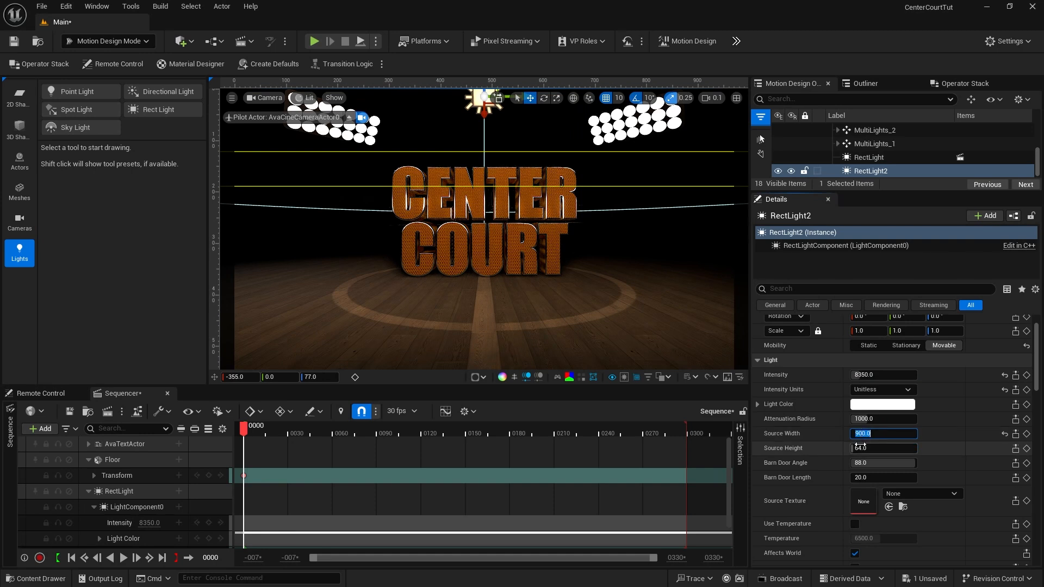
type("105")
key("Return")
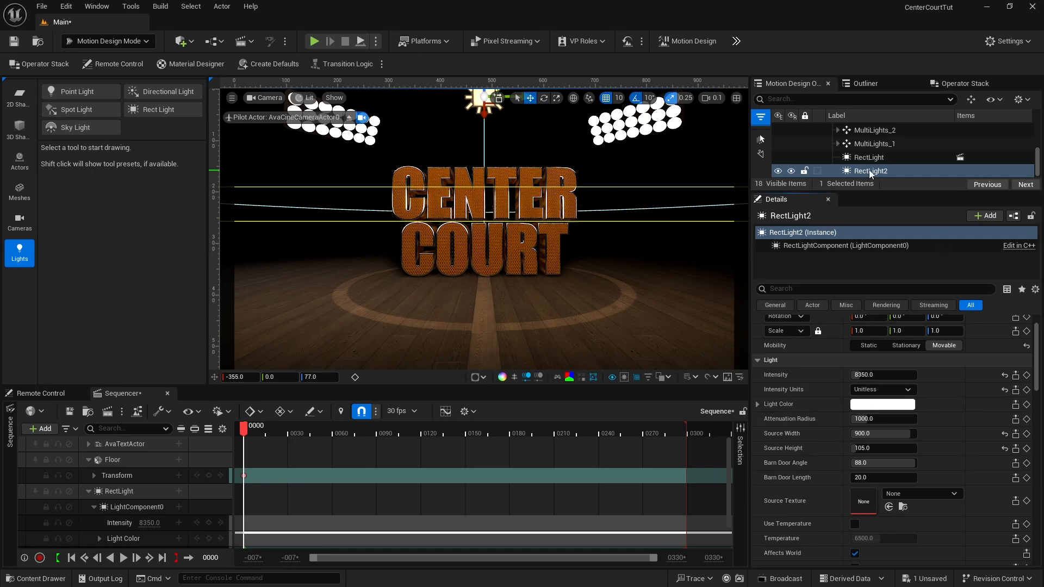
Step: Add a third Rect Light to the scene and set its mobility to Movable
left_click(159, 110)
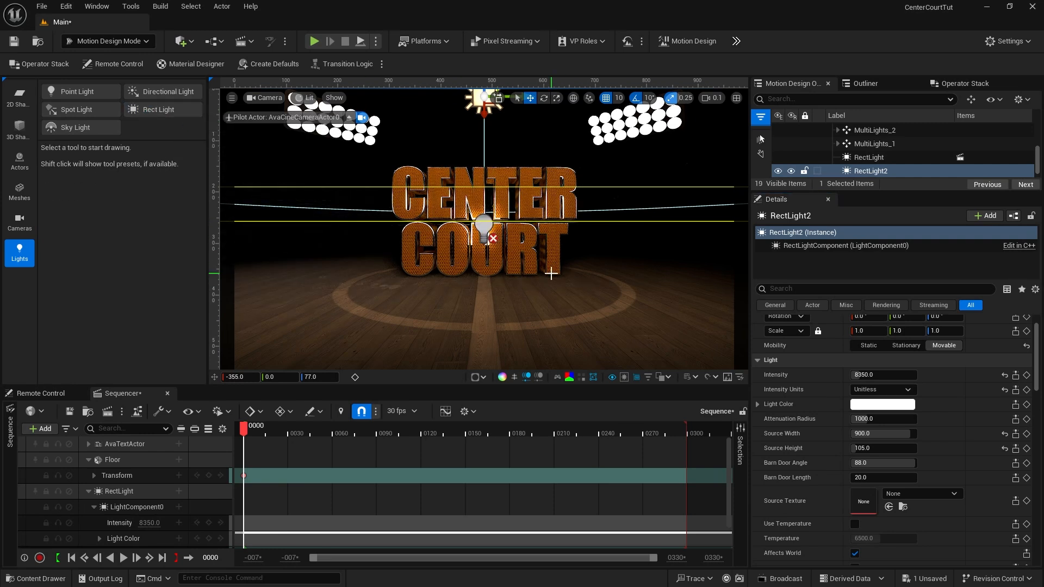
scroll(863, 163, "down", 1)
left_click(865, 171)
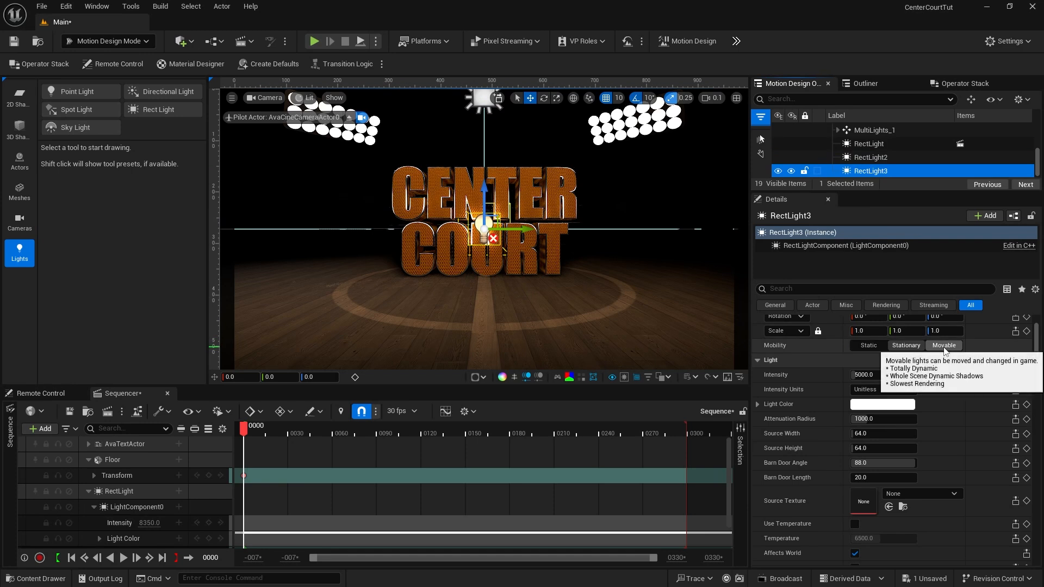
left_click(944, 346)
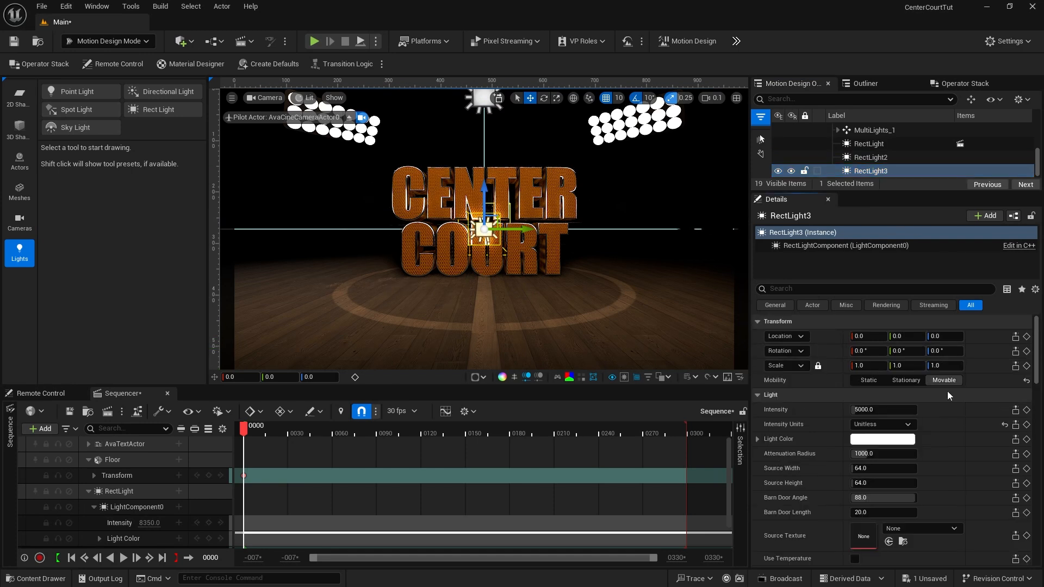
Step: Set RectLight3's location to X -355 and Z -82
left_click(865, 338)
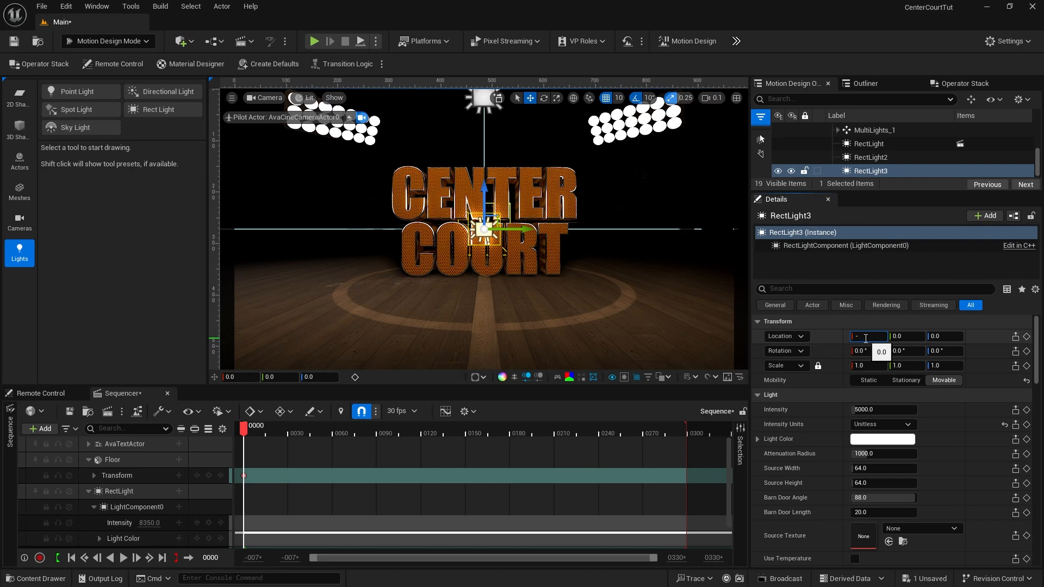
type("-355")
key("Return")
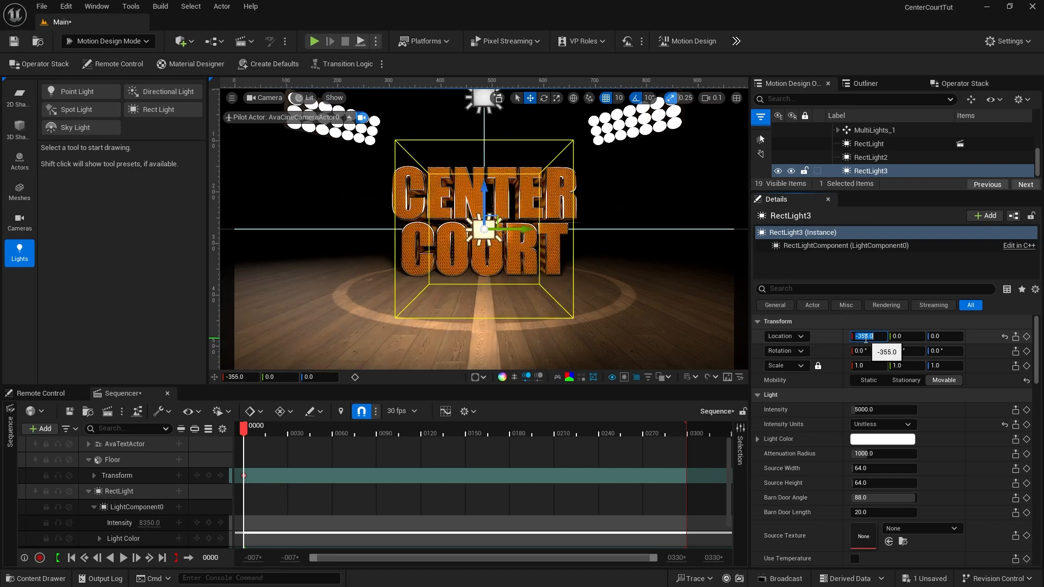
left_click(940, 337)
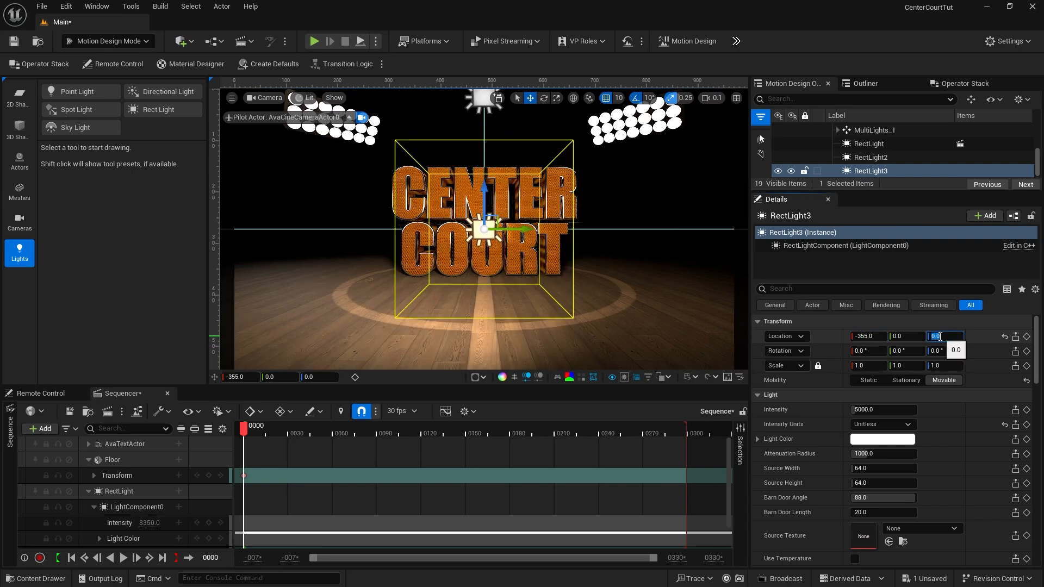
type("-82")
key("Return")
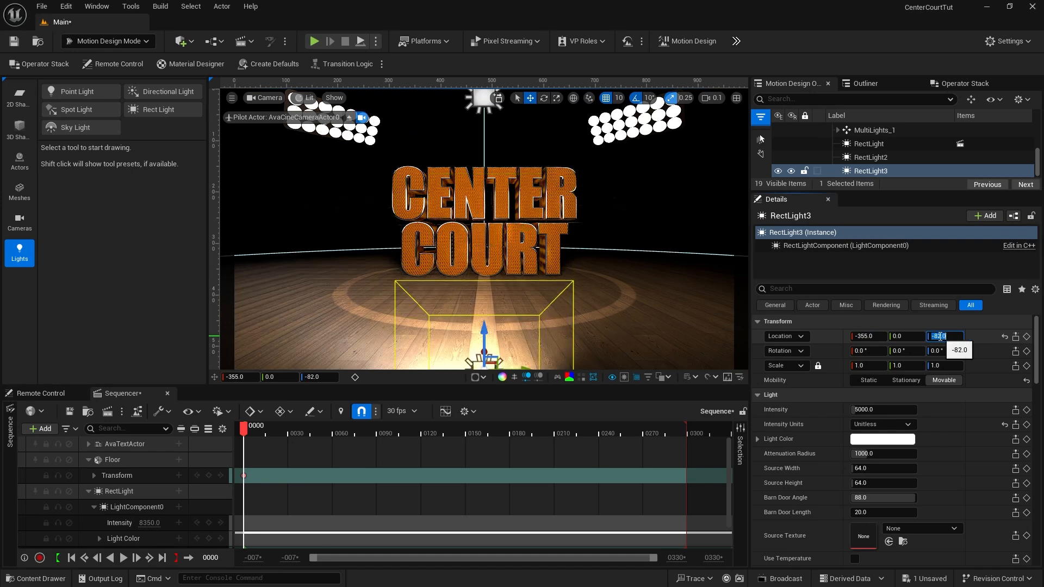
Step: Set RectLight3's Y rotation to 20° so it tilts up toward the CENTER COURT text
left_click(928, 350)
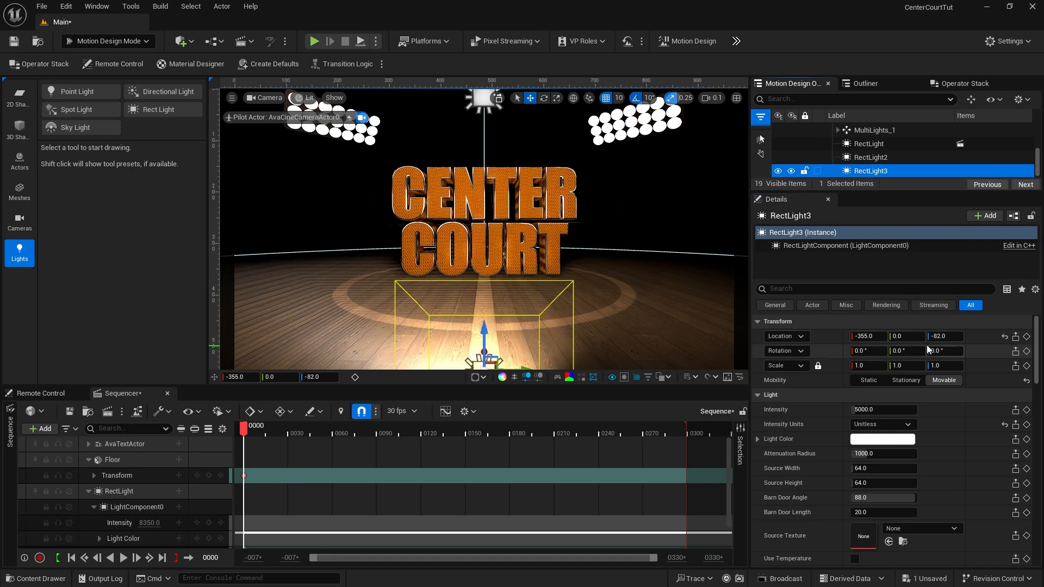
left_click(901, 352)
left_click(901, 352)
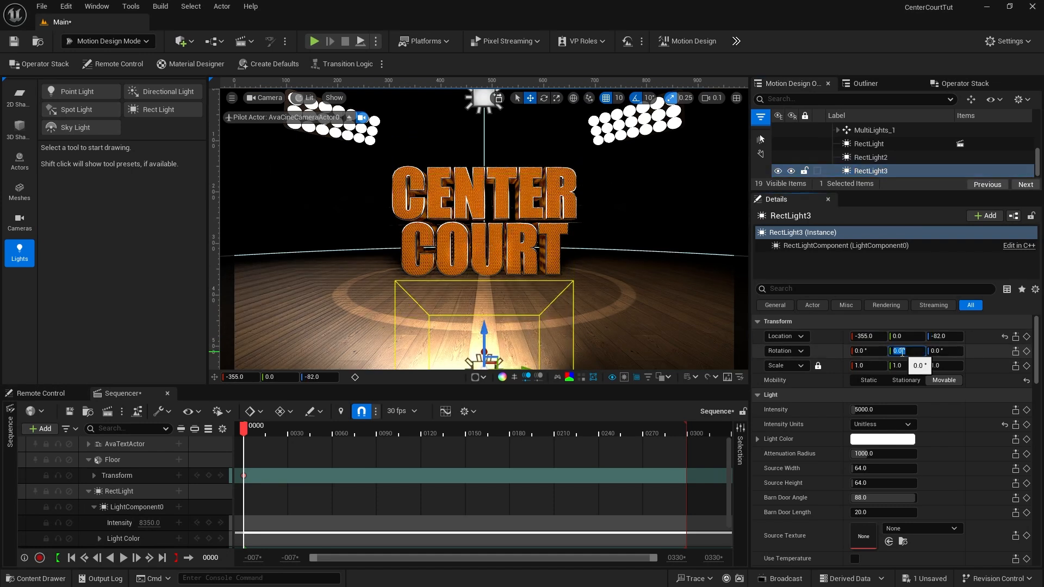
type("20")
key("Return")
Step: Set RectLight3's intensity to 2500 and its source width to 350
left_click(868, 410)
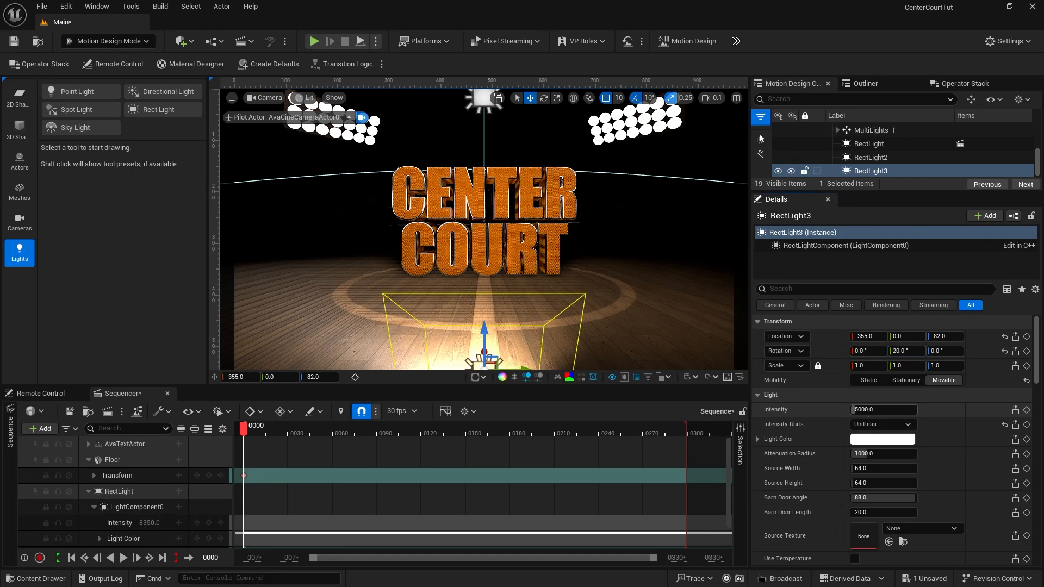
type("25")
left_click(863, 469)
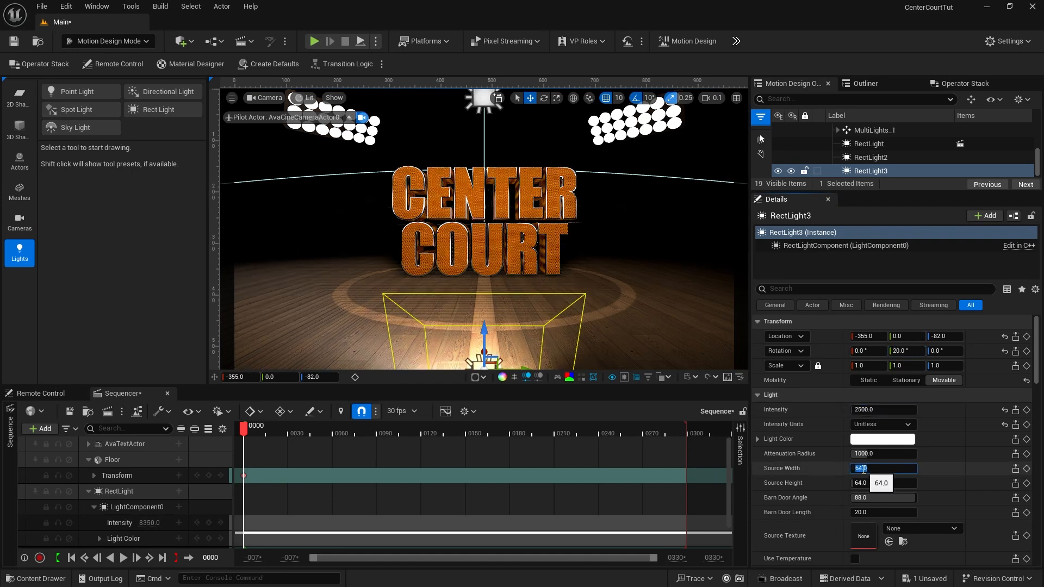
type("350")
key("Return")
key("Escape")
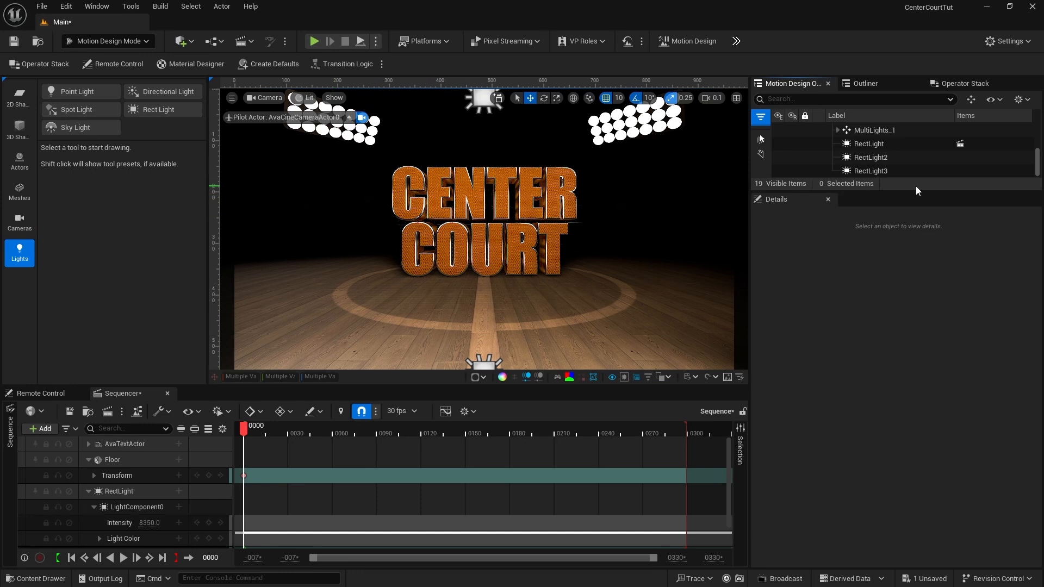
Step: Set the CENTER COURT text actor's X location to -70
scroll(864, 153, "up", 2)
scroll(865, 153, "up", 4)
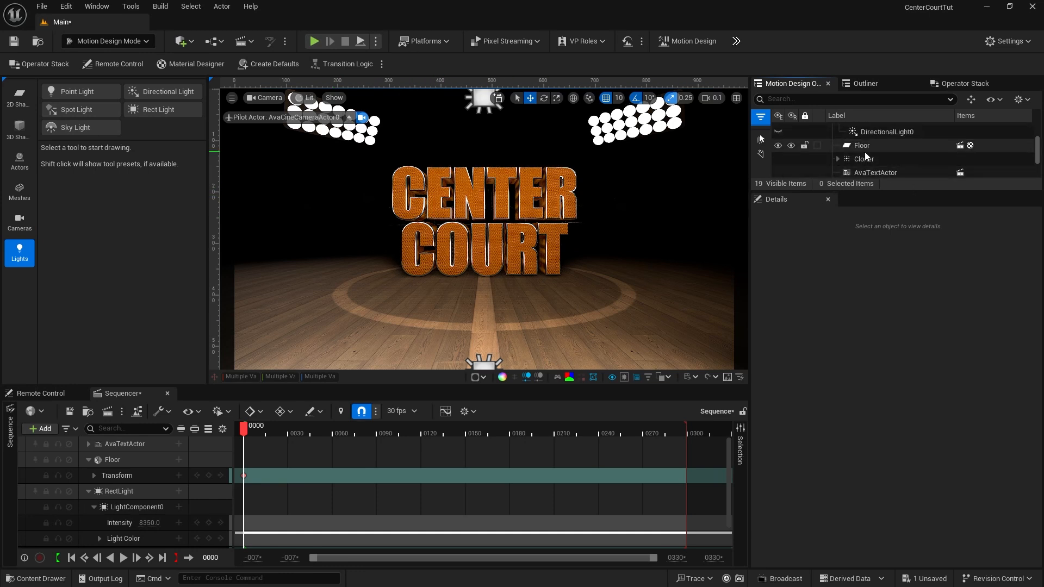
scroll(864, 153, "down", 3)
left_click(865, 138)
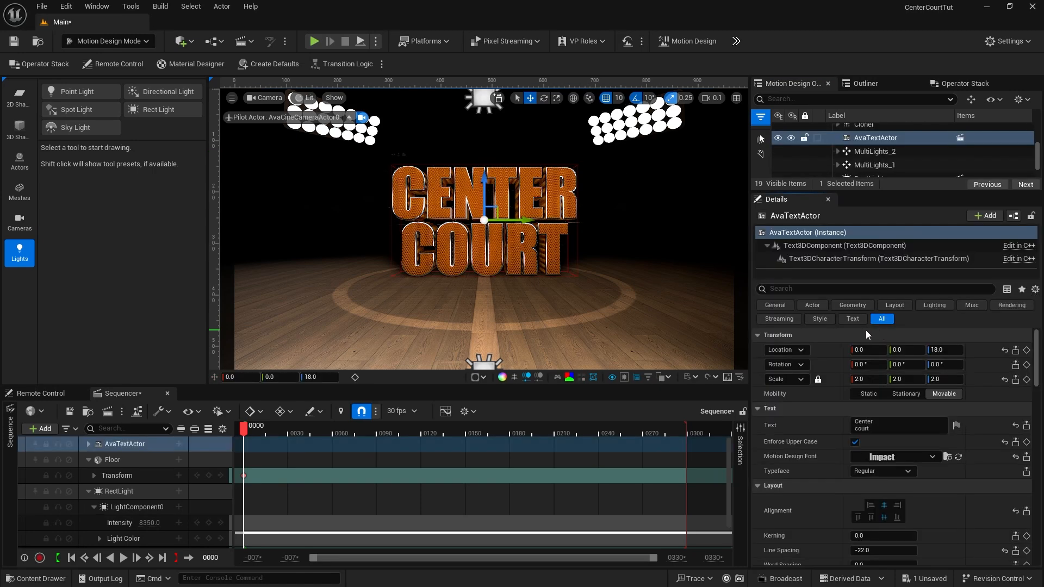
left_click(859, 350)
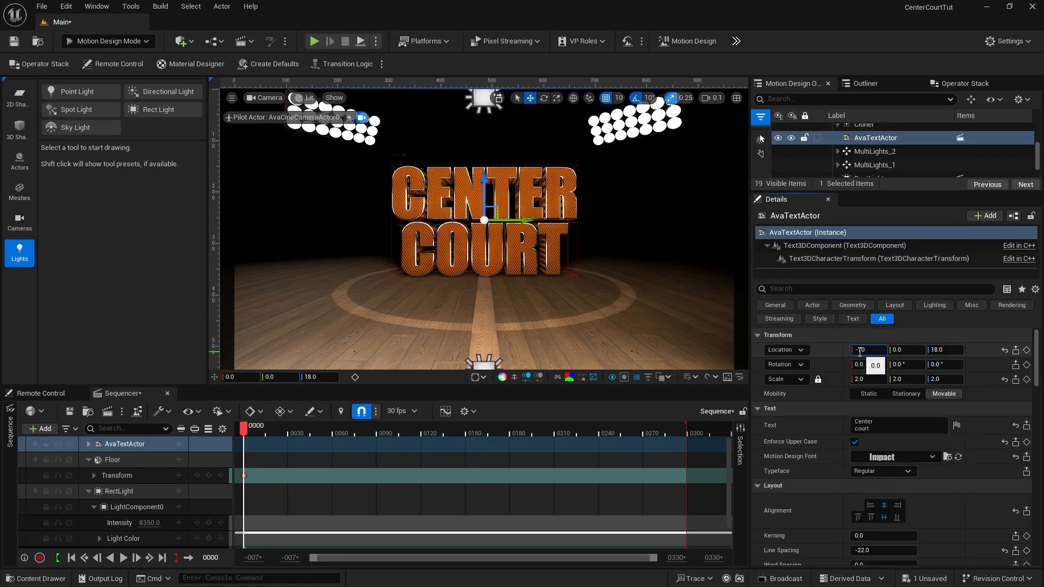
type("-70")
key("Return")
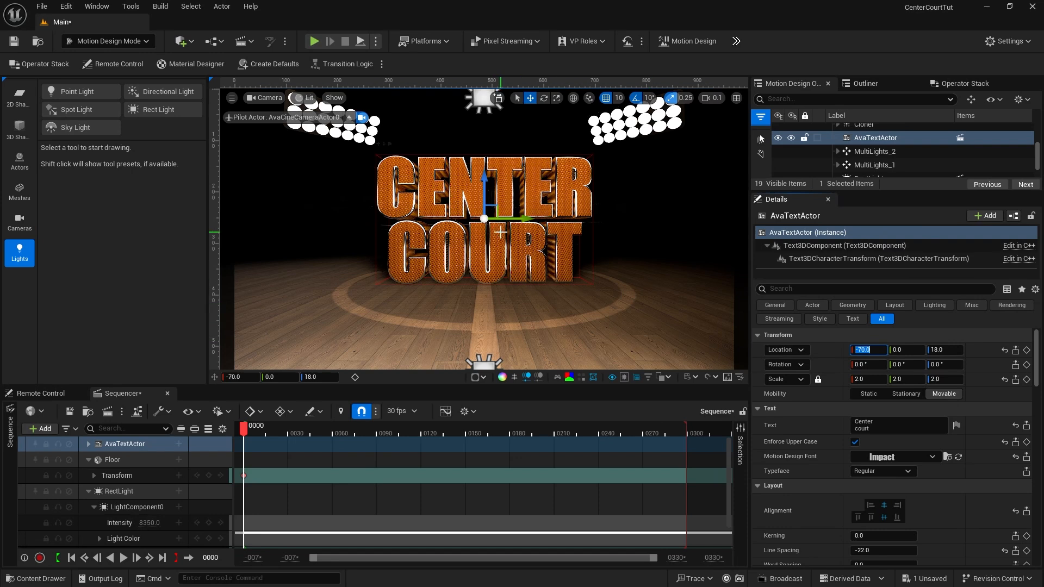
Step: Add a Point Light to the scene and set its mobility to Movable
left_click(76, 91)
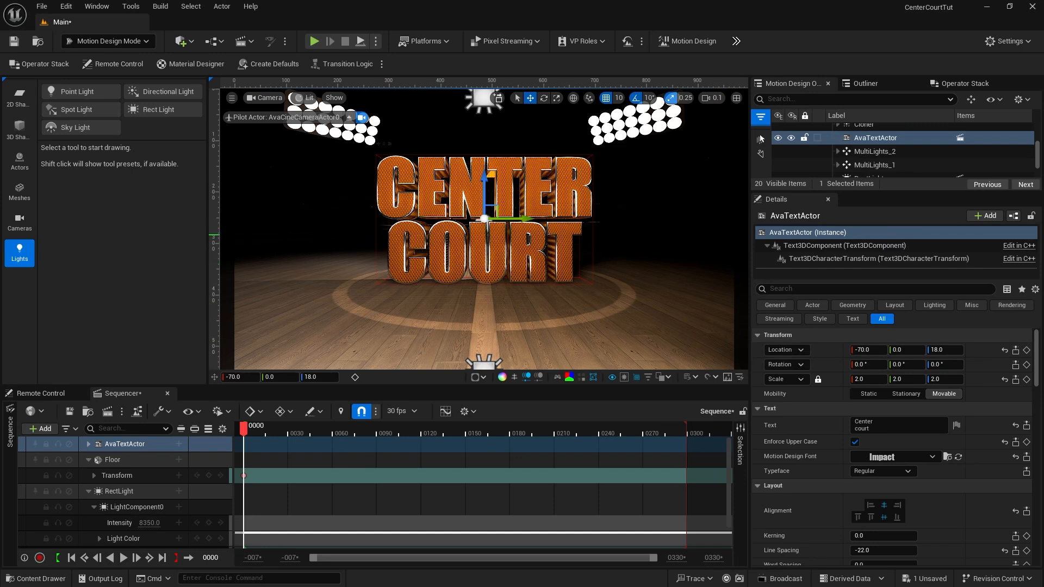
scroll(860, 170, "down", 3)
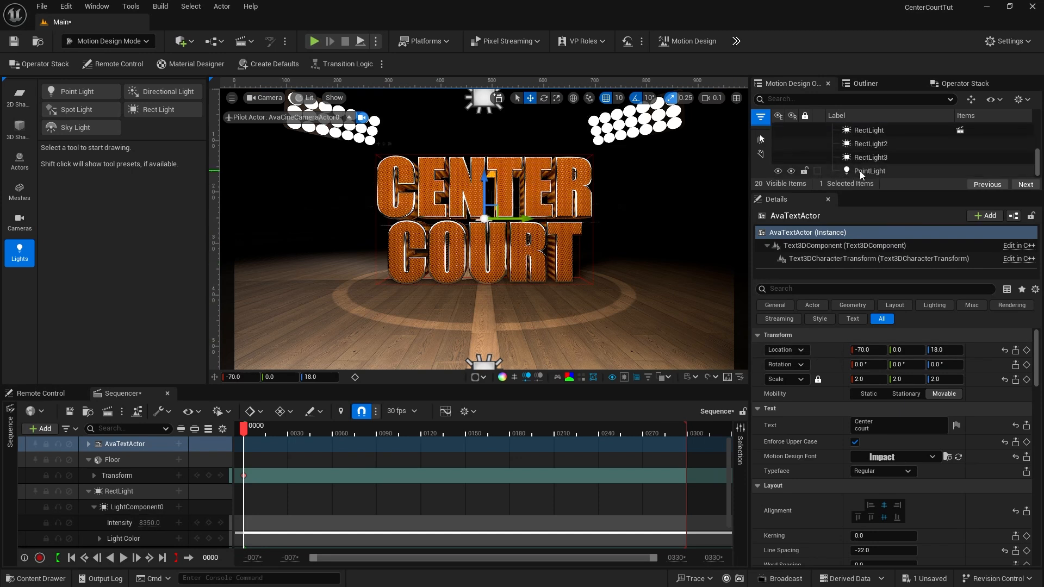
left_click(860, 171)
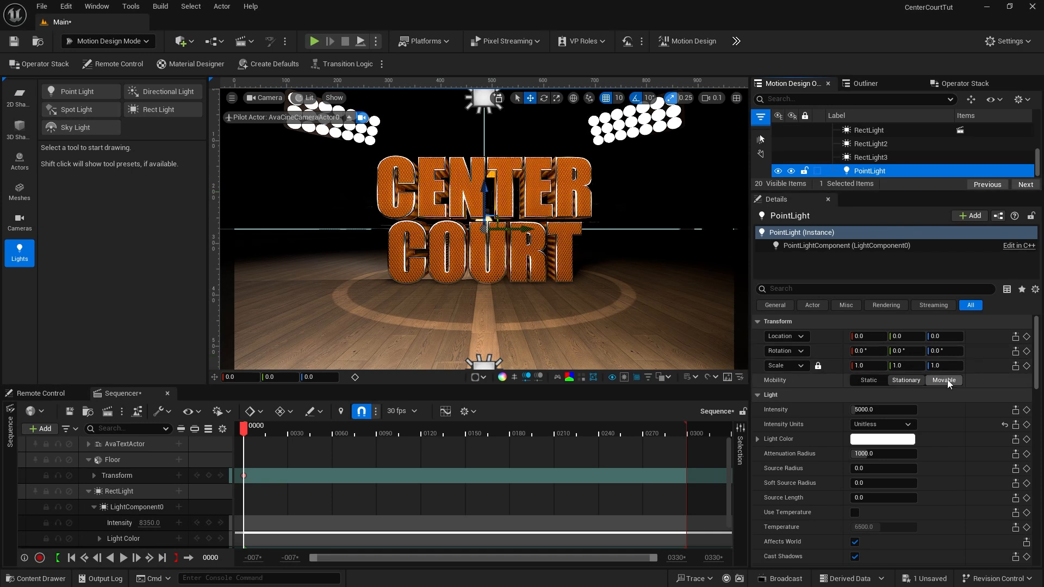
left_click(945, 380)
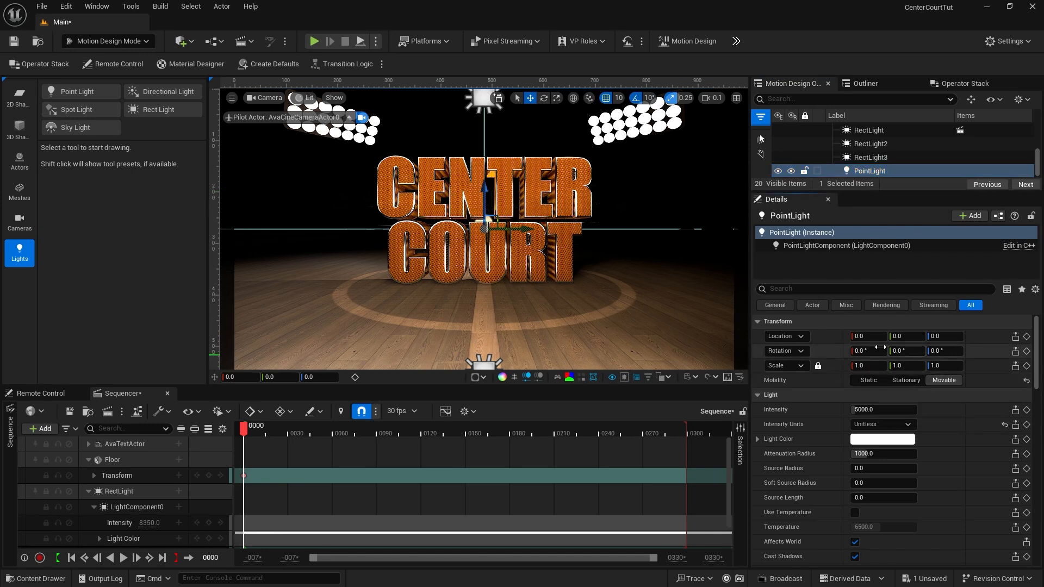
Step: Set the point light's location to X 290, Y 13.5 and Z 60.5
left_click(865, 338)
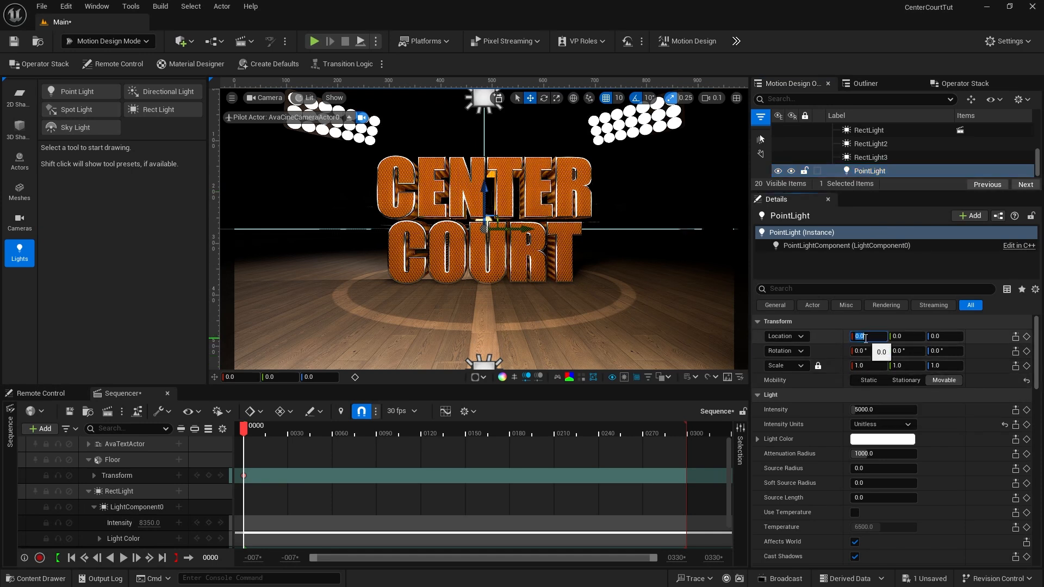
type("290")
key("Return")
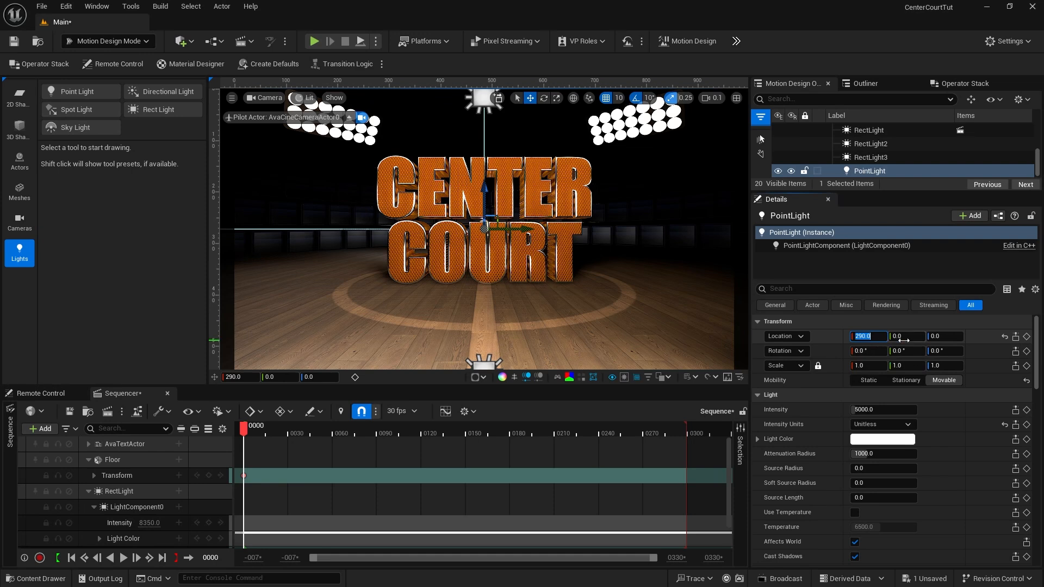
left_click(903, 337)
type("13.5")
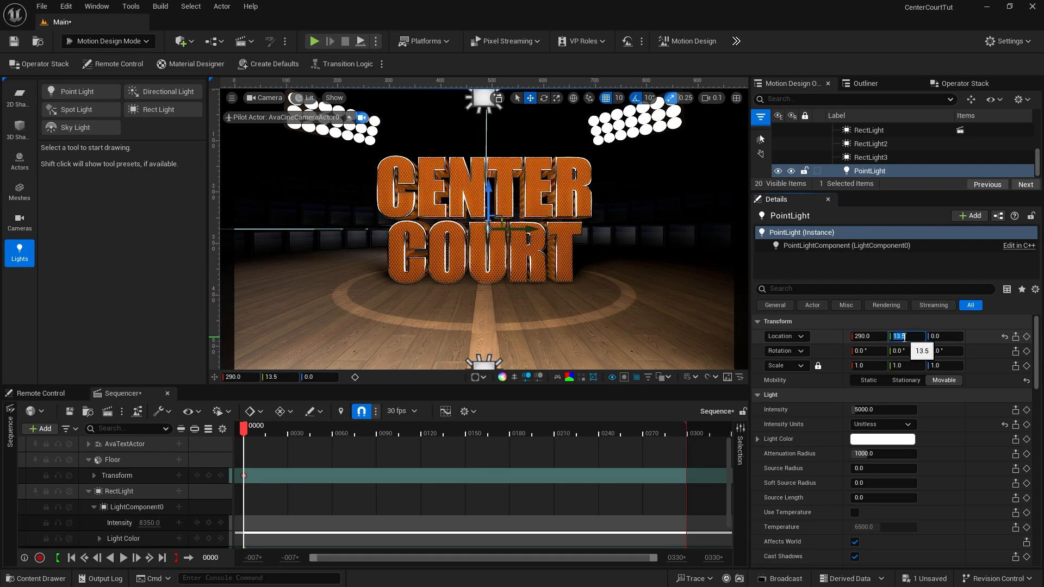
left_click(949, 337)
type("60.5")
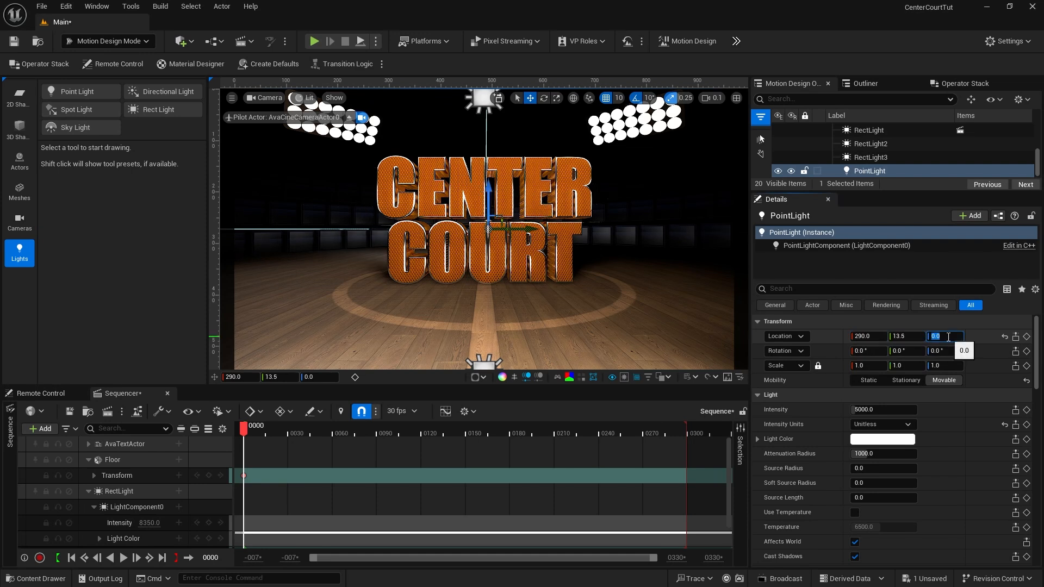
key("Return")
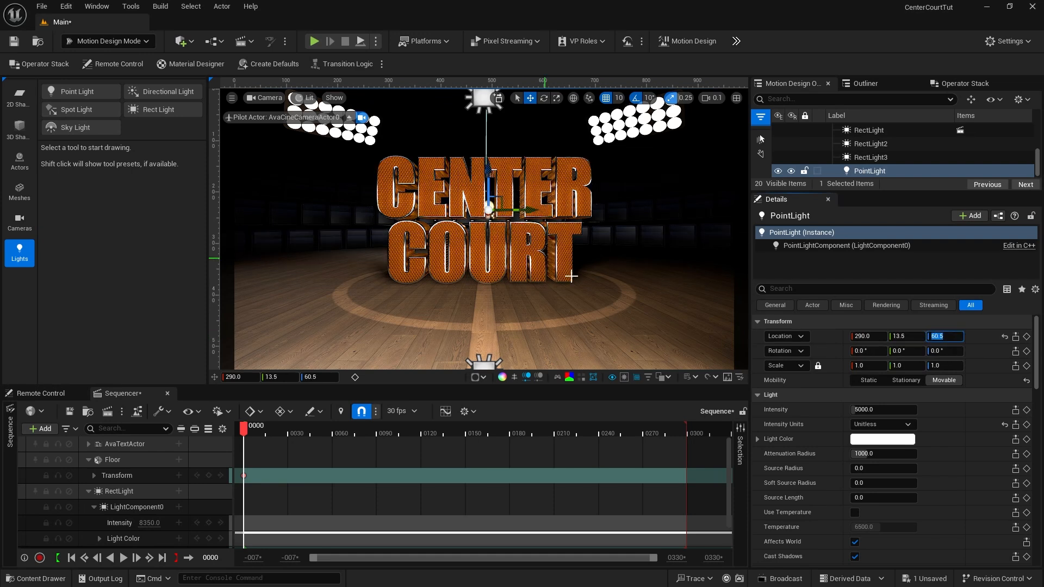
Step: Set the point light's intensity to 6000
left_click(859, 410)
type("600")
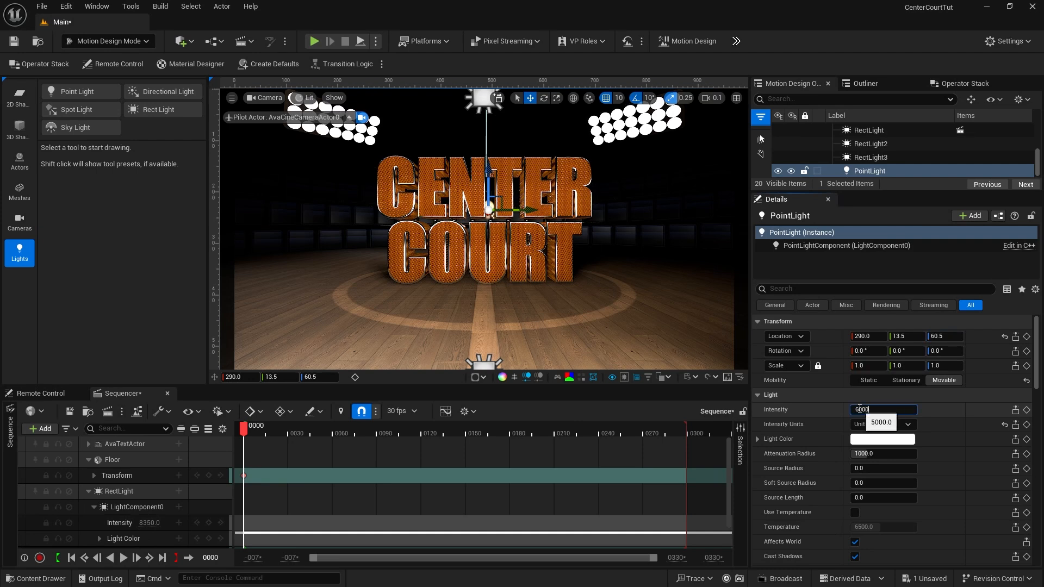
key("Return")
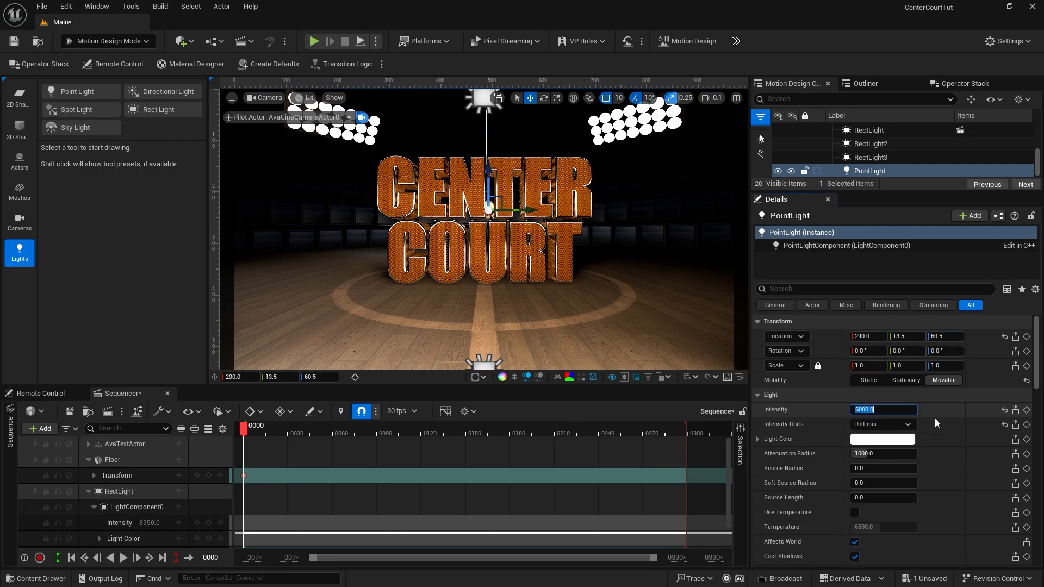
left_click(942, 454)
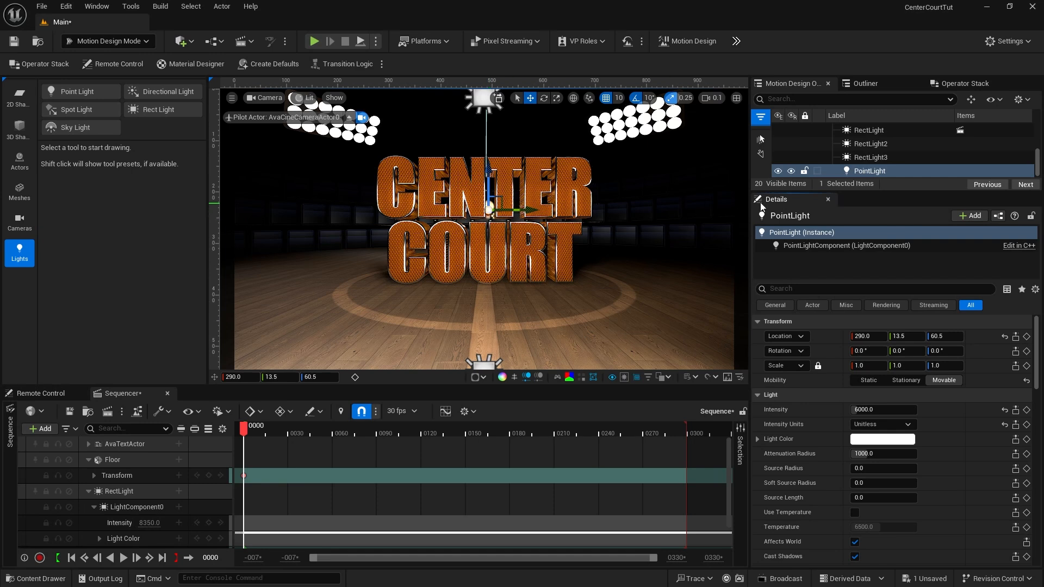
Step: Delete the hidden SkyLight0 and DirectionalLight0 from the Default Scene group
left_click_drag(808, 192, 806, 279)
scroll(814, 225, "up", 2)
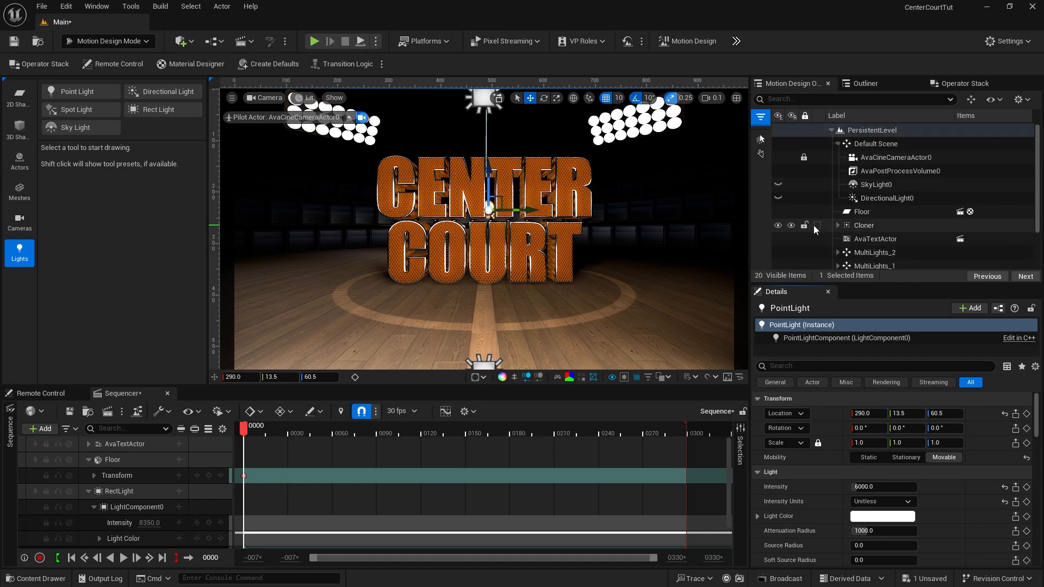
left_click(863, 186)
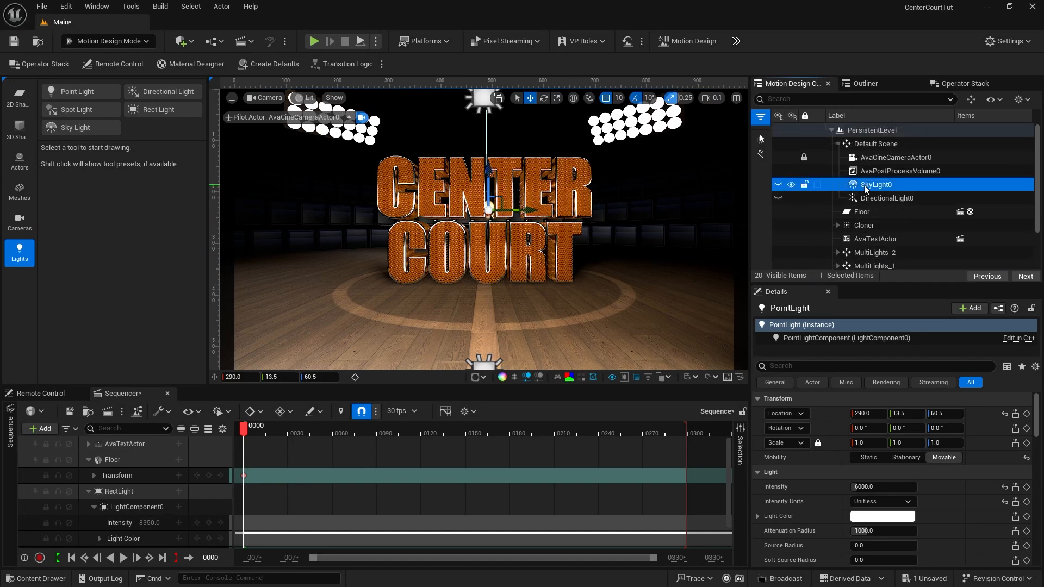
key("Delete")
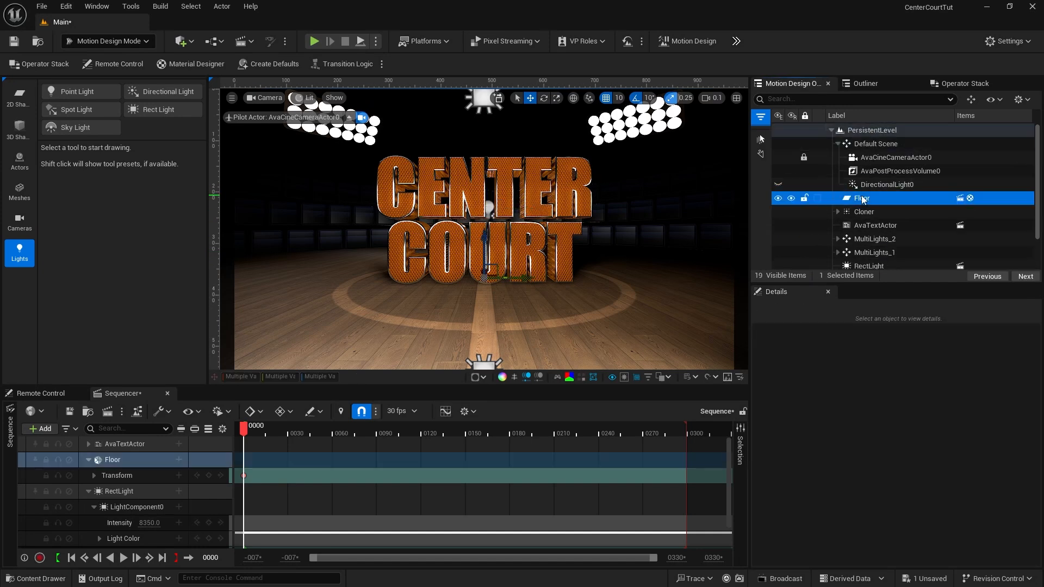
left_click(858, 185)
key("Delete")
Step: Enable the bloom overrides for method, intensity, threshold, convolution scatter and convolution kernel on AvaPostProcessVolume0
left_click(865, 172)
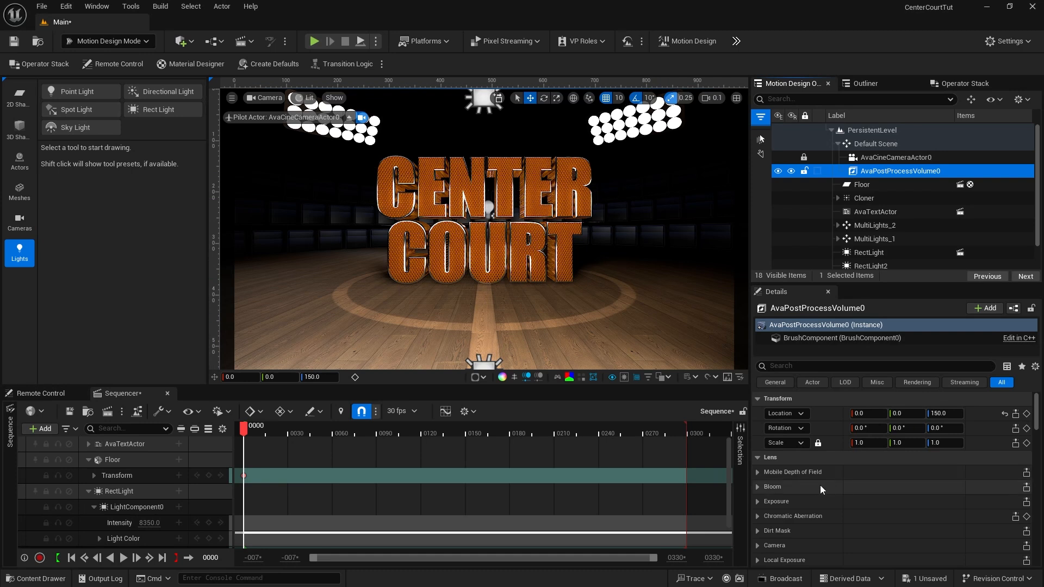
left_click(758, 486)
scroll(816, 473, "down", 1)
scroll(817, 473, "down", 1)
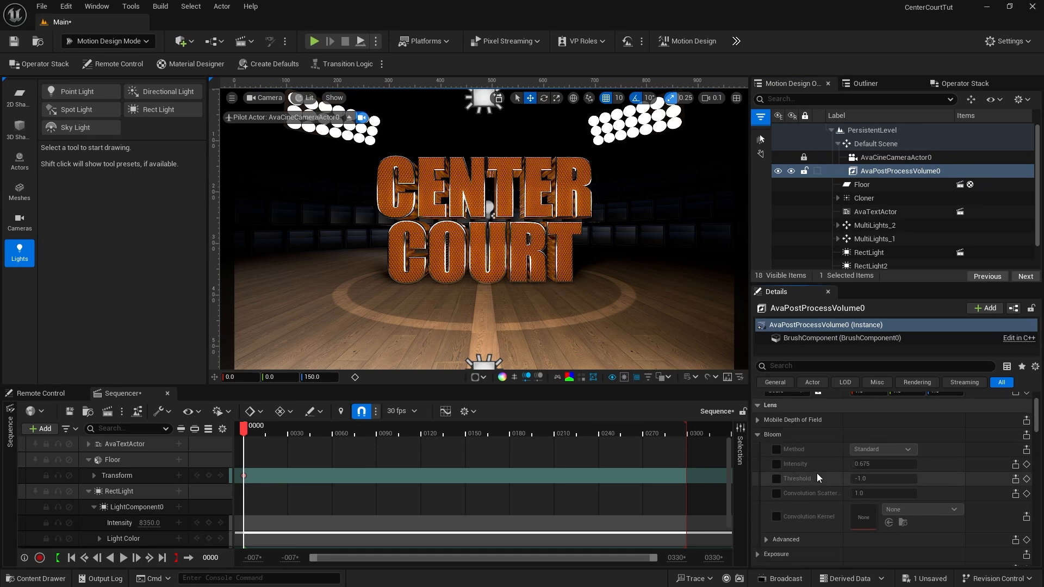
left_click(776, 449)
left_click(776, 463)
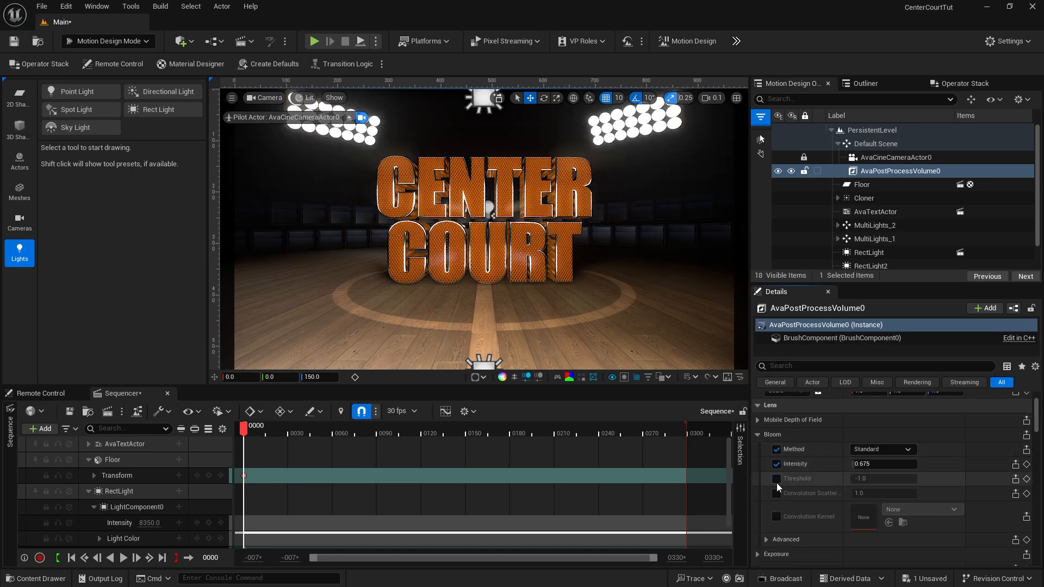
left_click(776, 478)
left_click(775, 494)
left_click(776, 516)
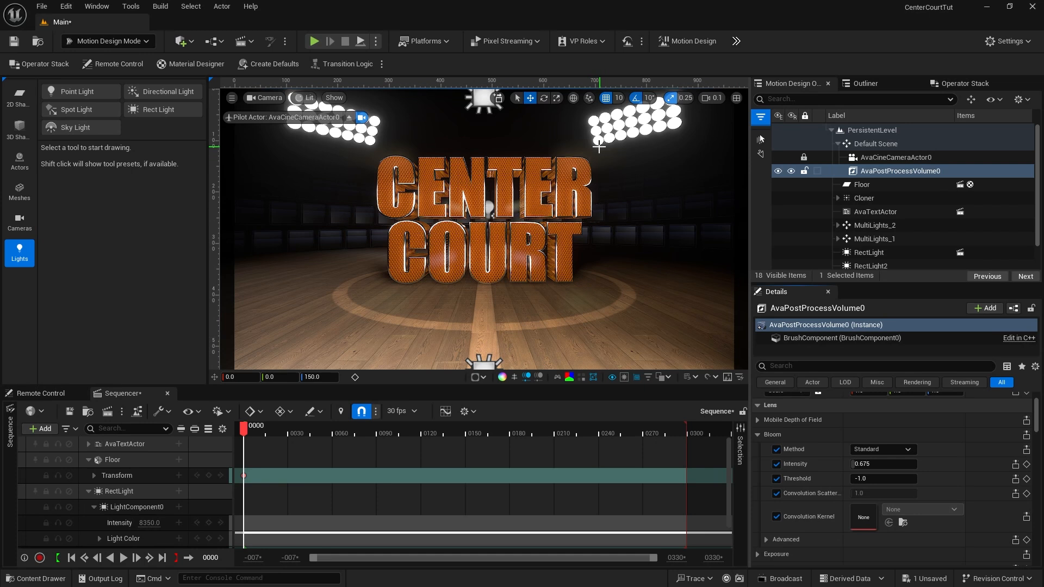
Step: Set the post process bloom method to Convolution with an intensity of 1.5 and a convolution scatter of 13.5
left_click(885, 449)
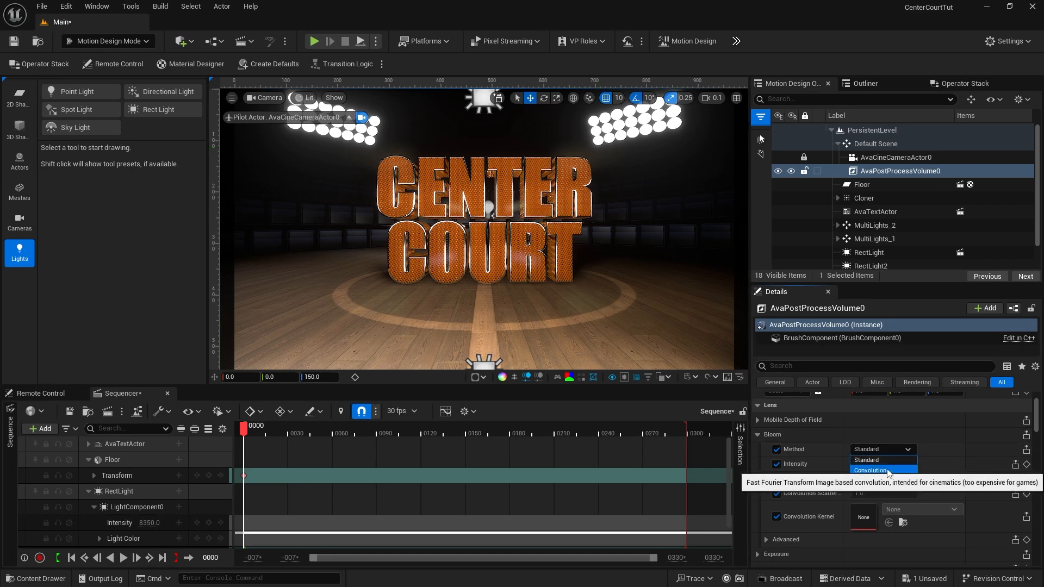
left_click(870, 470)
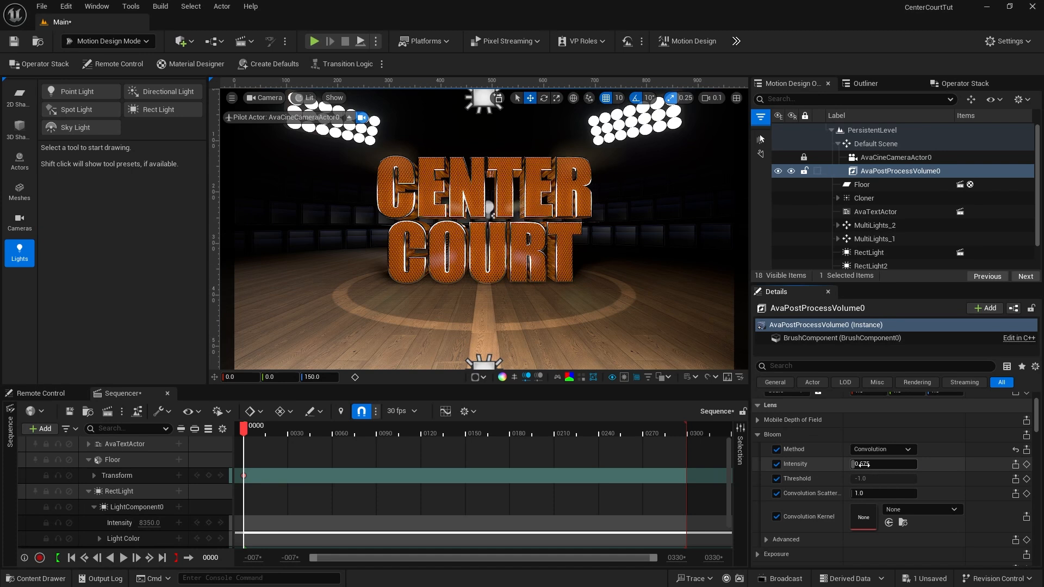
left_click(864, 464)
type("1.5")
key("Return")
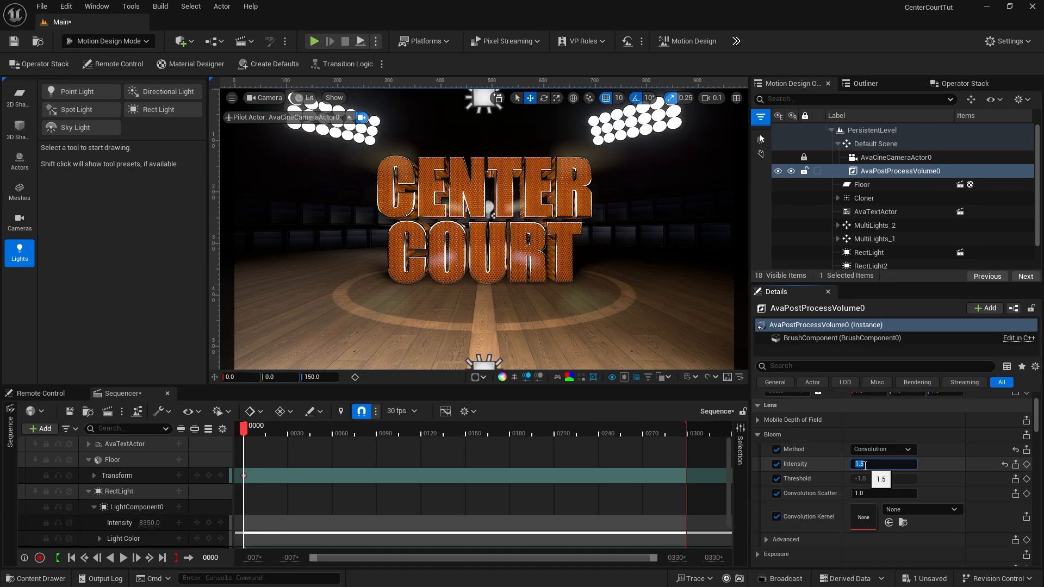
left_click(867, 493)
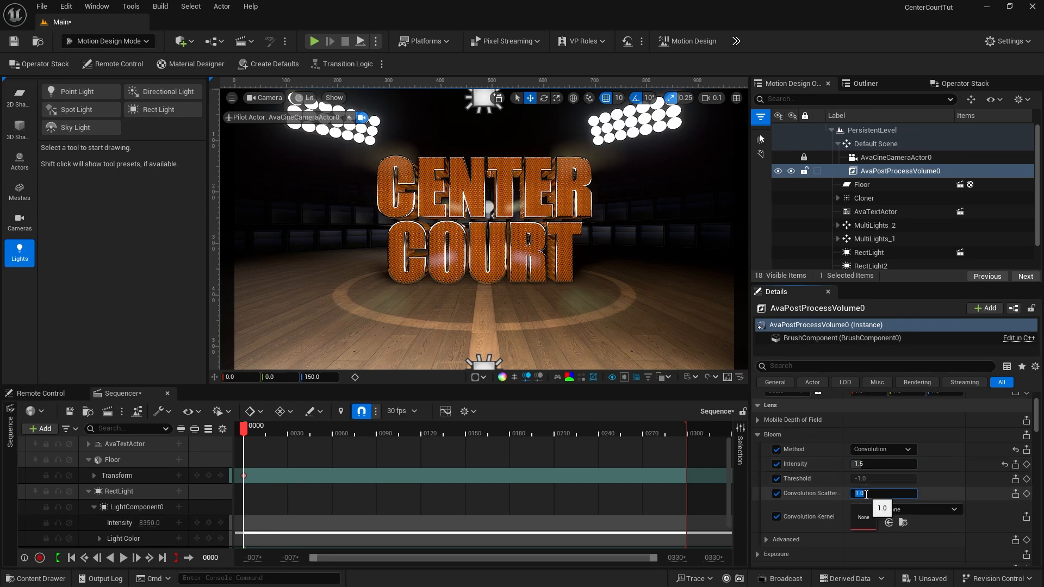
type("13.5")
key("Return")
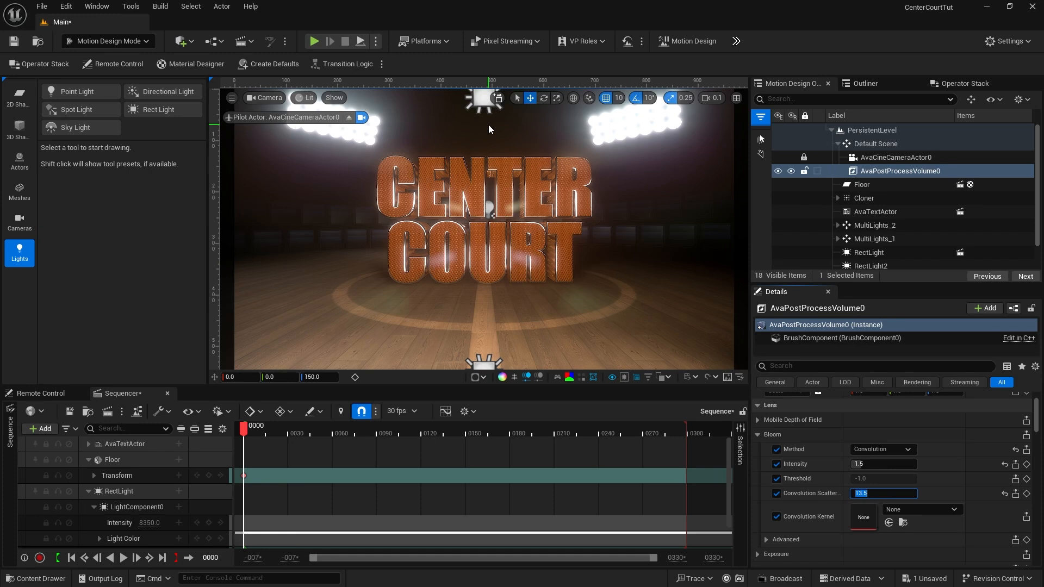
Step: Add AvaCineCameraActor0 to the sequence with a camera cut and unlock the camera actor
left_click(853, 158)
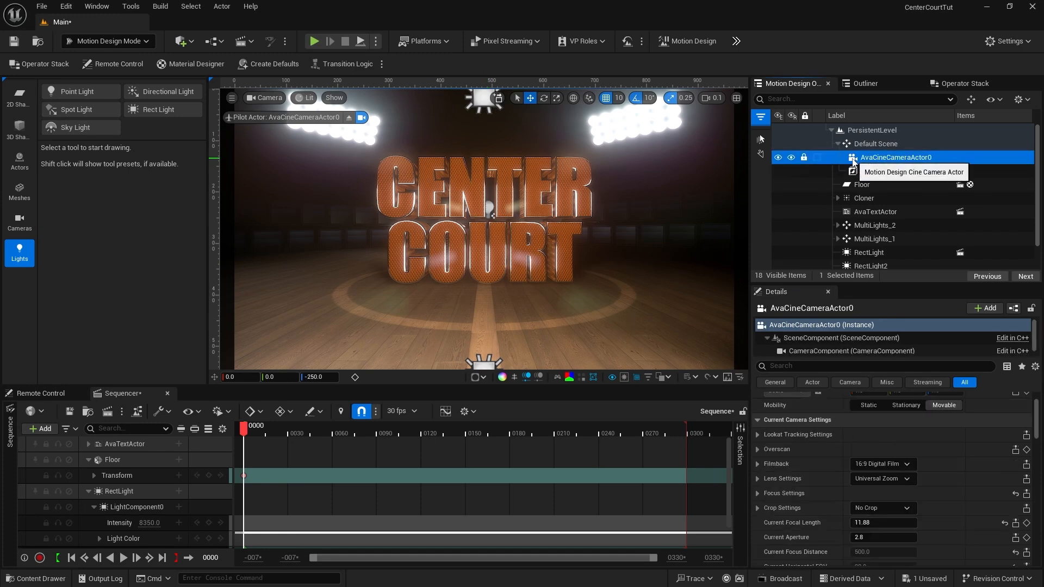
left_click_drag(852, 162, 157, 471)
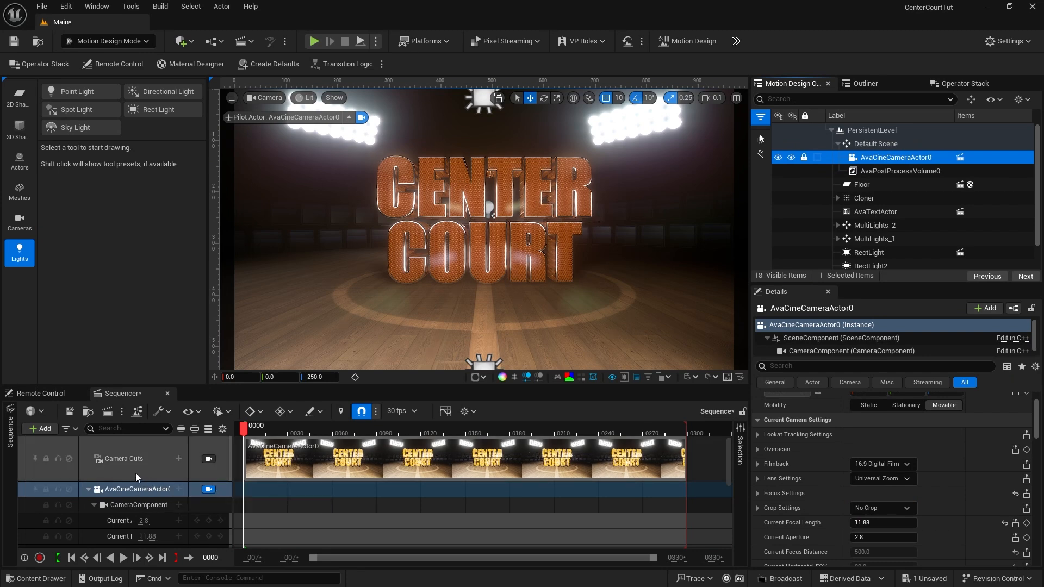
scroll(136, 474, "down", 1)
left_click(184, 460)
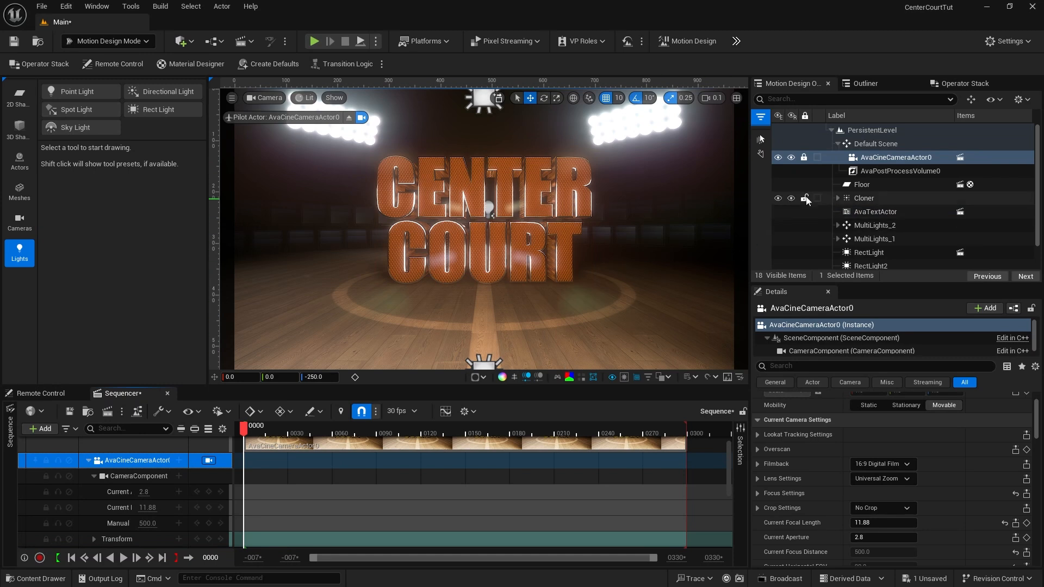
left_click(805, 161)
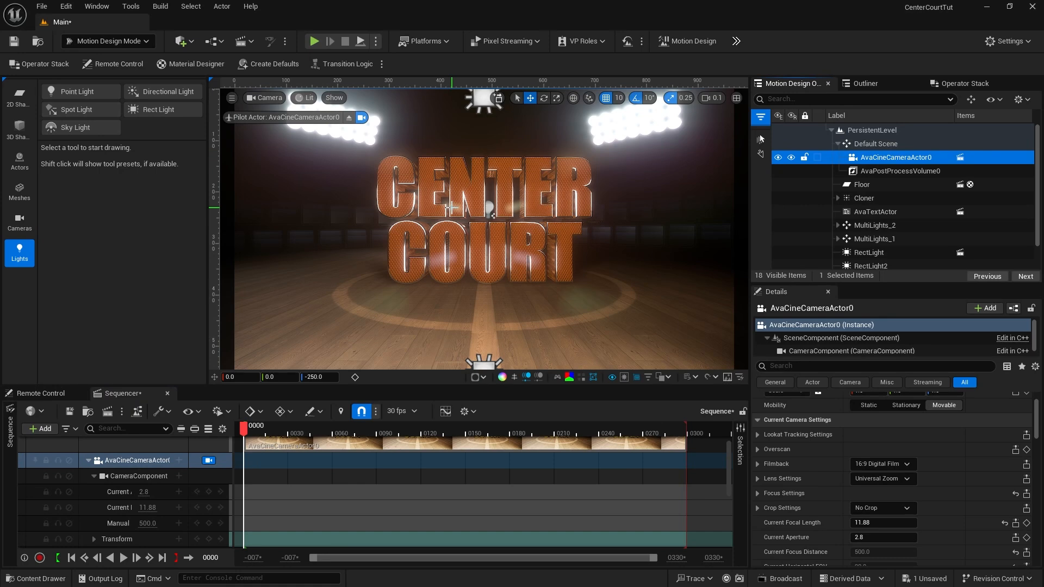
Step: Move AvaCineCameraActor0 to an angled view from one side of the CENTER COURT text and key its full transform at frame 0
key("a")
right_click_drag(484, 208, 450, 211)
key("w")
key("w")
key("w")
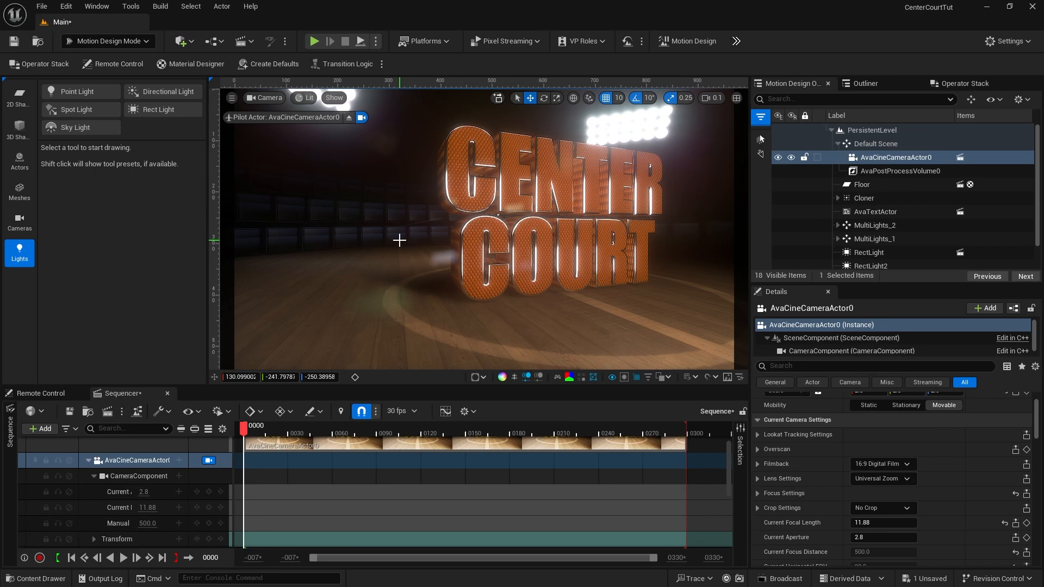
scroll(122, 489, "down", 2)
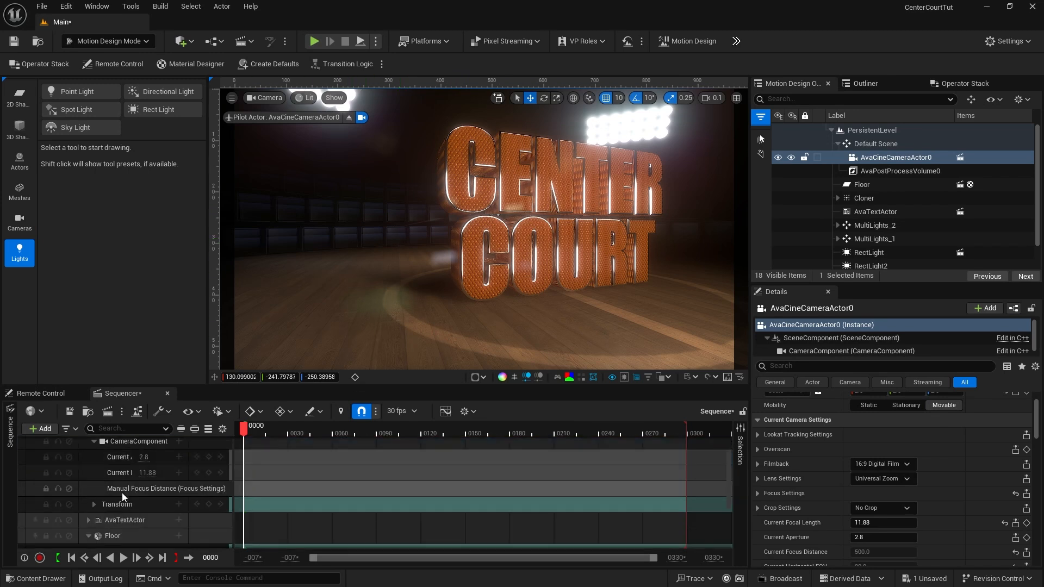
left_click(94, 504)
scroll(150, 495, "down", 2)
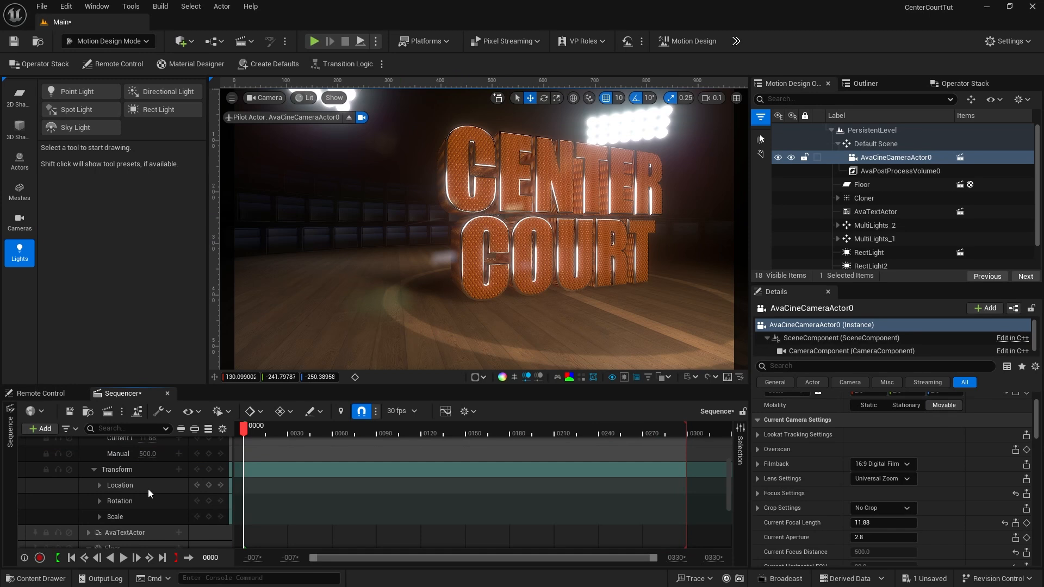
left_click(209, 468)
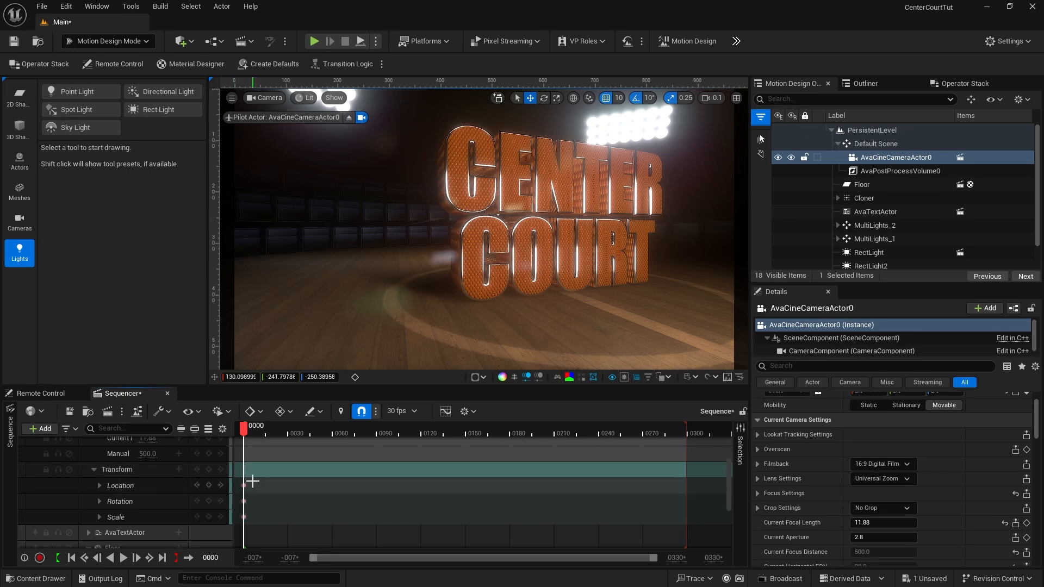
Step: At frame 120, orbit the camera to the opposite side of the text, key its transform, and play back the move
left_click_drag(250, 427, 425, 425)
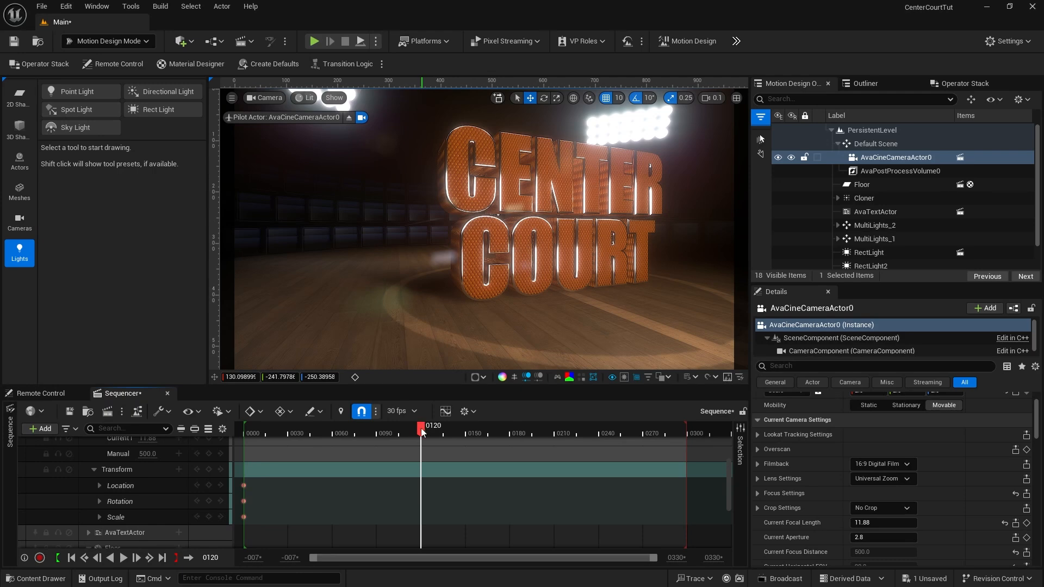
left_click_drag(477, 243, 386, 242, "alt")
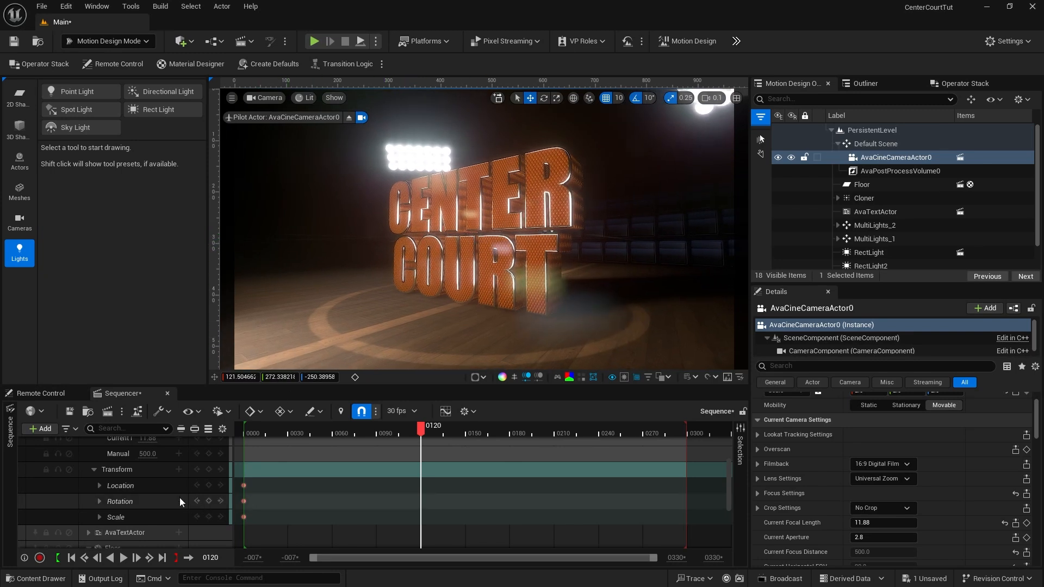
left_click(209, 469)
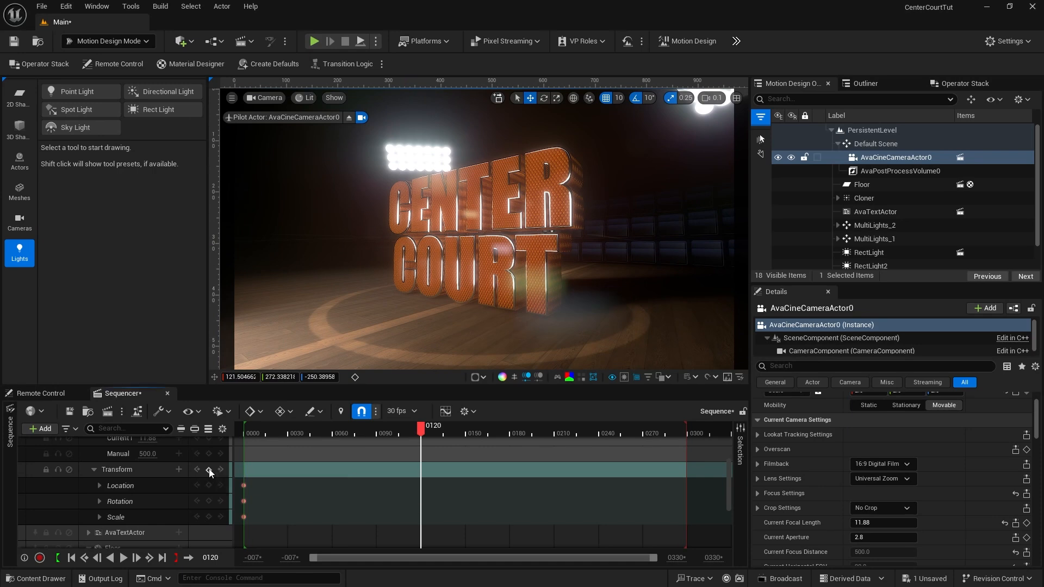
left_click(71, 557)
left_click(123, 558)
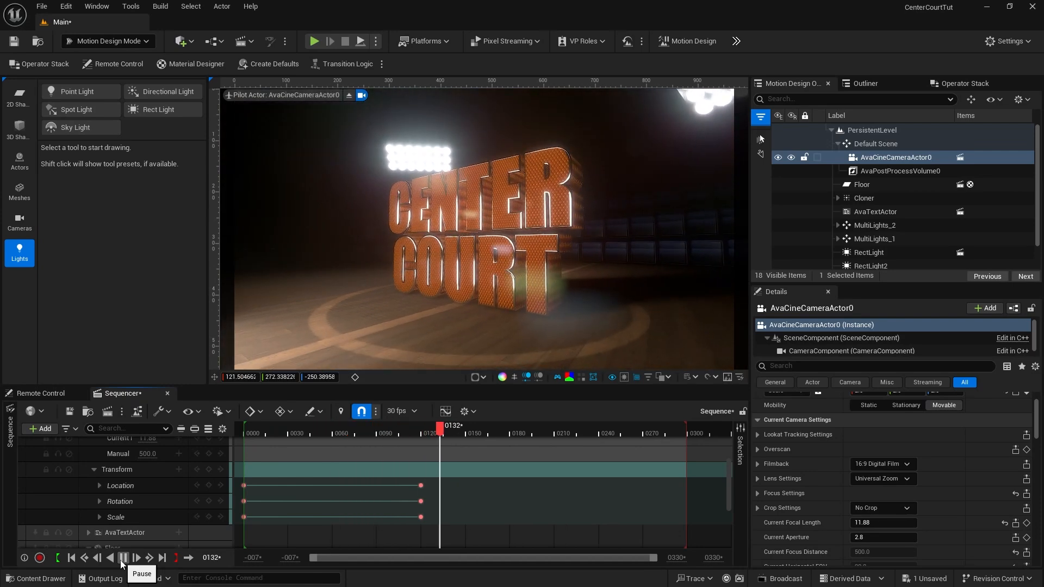
left_click(123, 558)
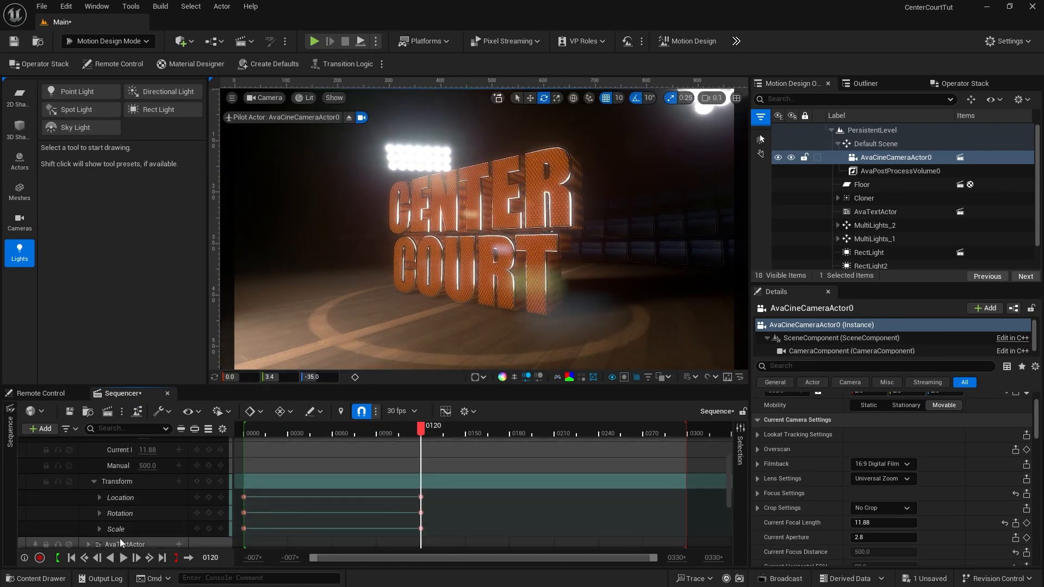
left_click(71, 558)
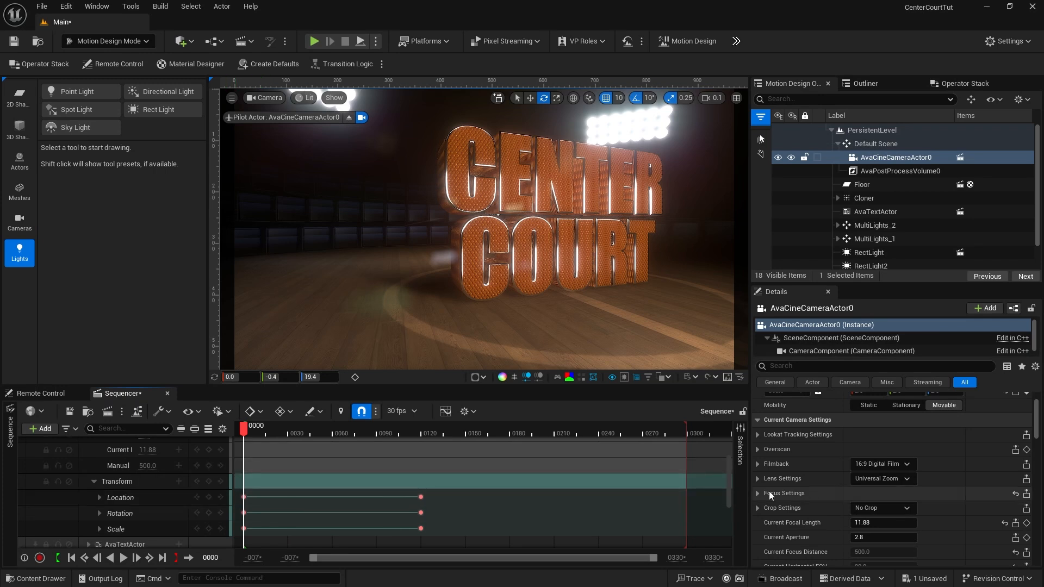
Step: Turn on the camera's debug focus plane and key a manual focus distance of about 369.8 cm at frame 0
left_click(757, 493)
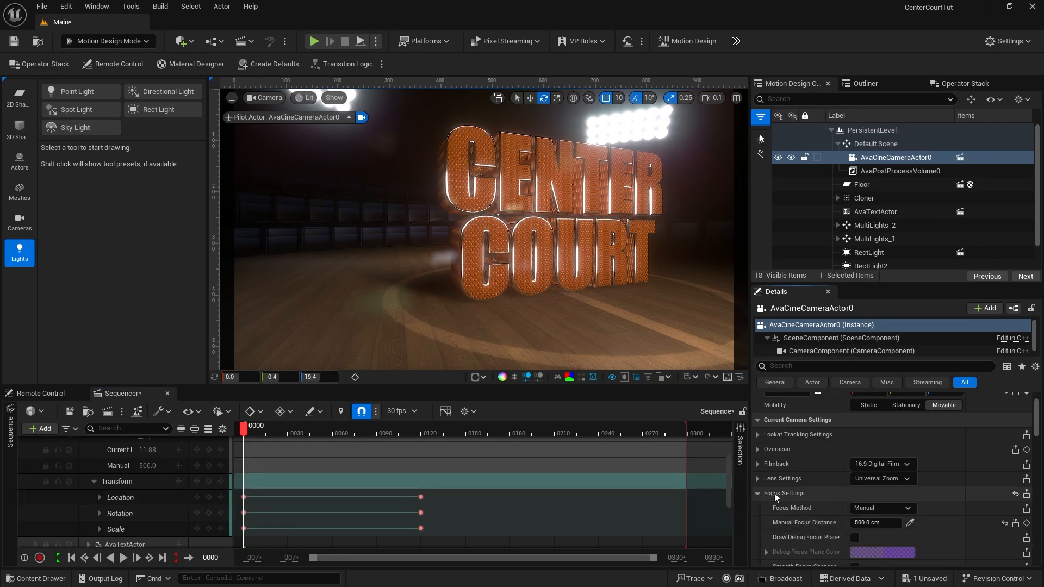
left_click(854, 538)
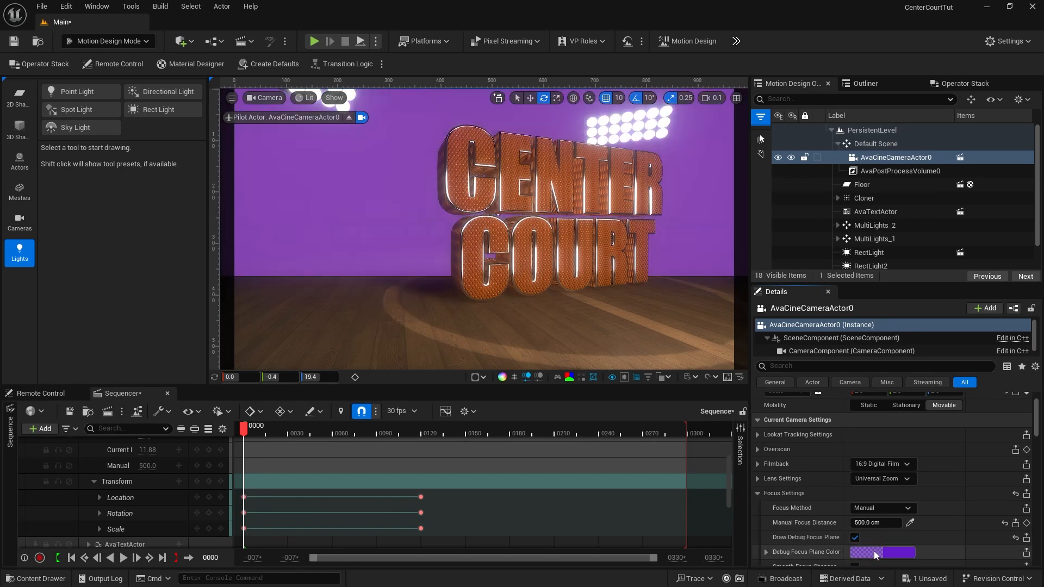
left_click_drag(882, 523, 846, 523)
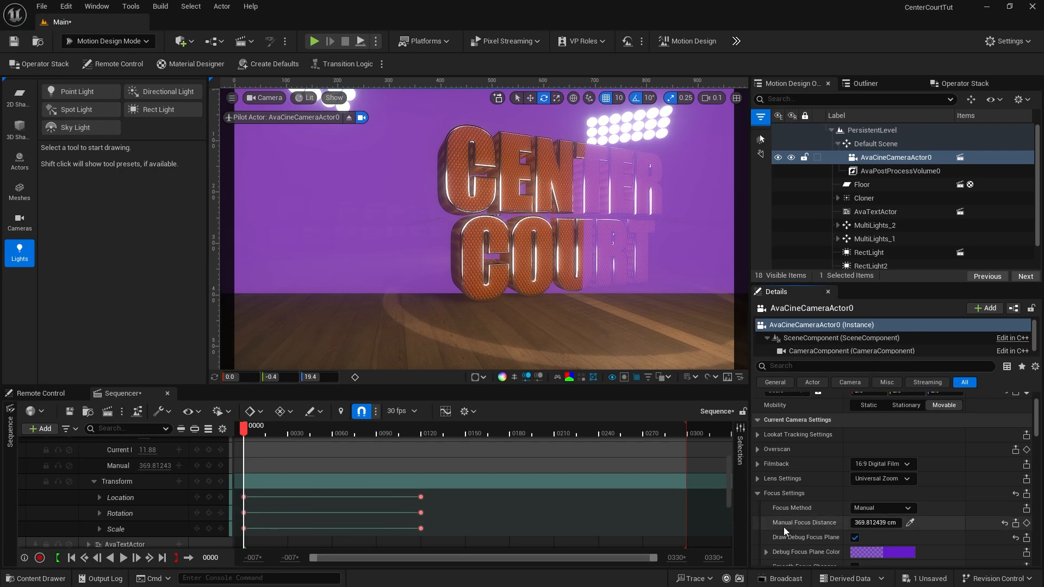
left_click(1027, 524)
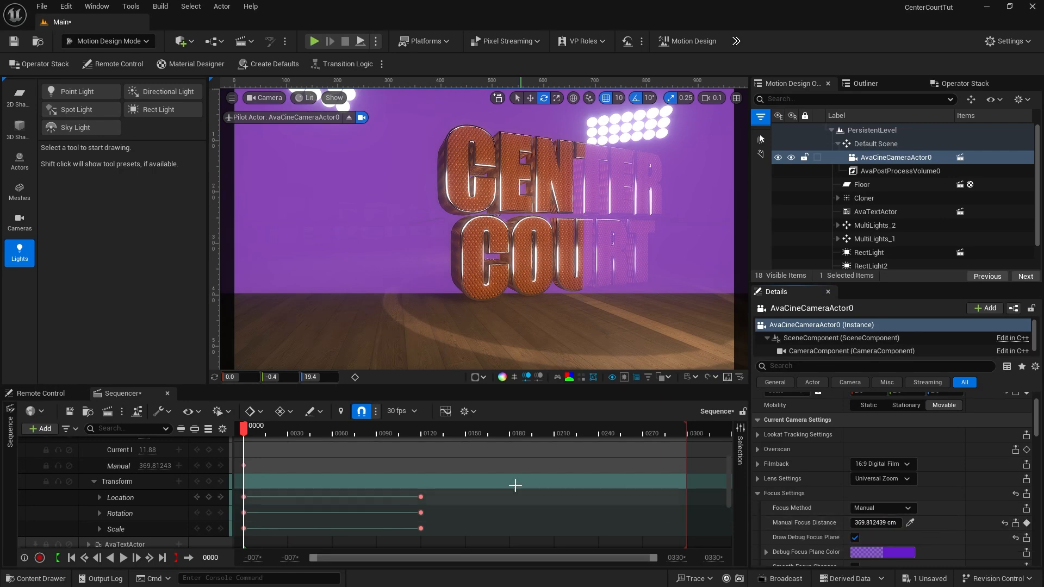
Step: Key the camera's manual focus distance at about 424.4 cm at frame 120 and check the focus plane at both ends
left_click_drag(245, 429, 334, 438)
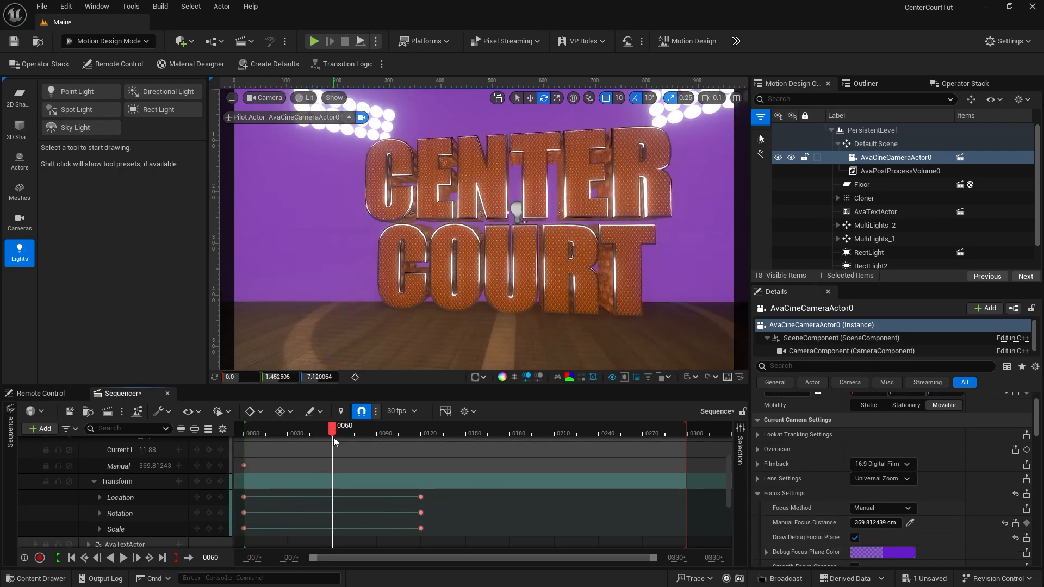
left_click(149, 557)
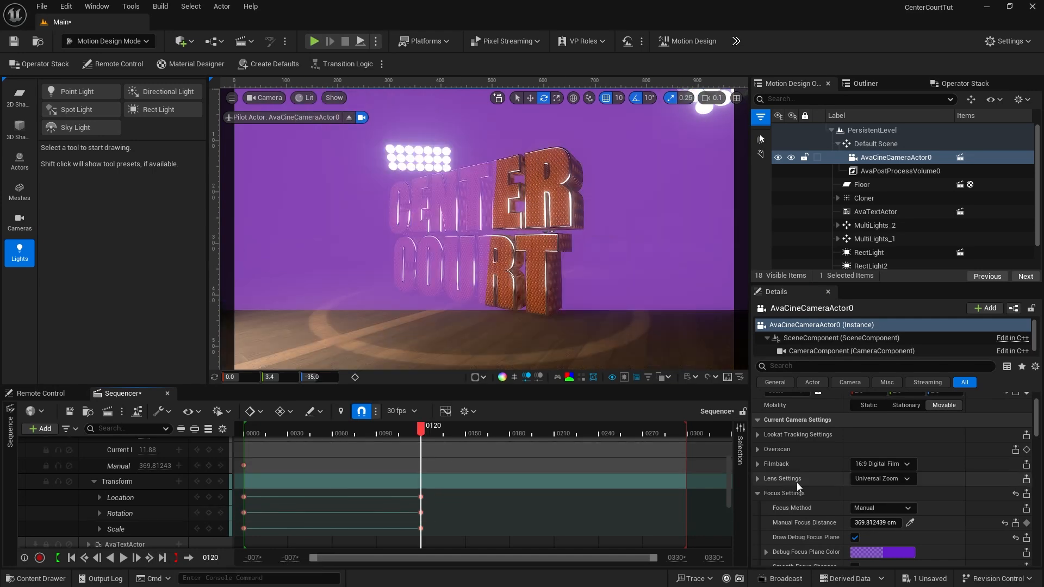
mouse_move(865, 523)
left_mouse_down()
mouse_move(832, 524)
mouse_move(897, 523)
mouse_move(885, 523)
left_mouse_up()
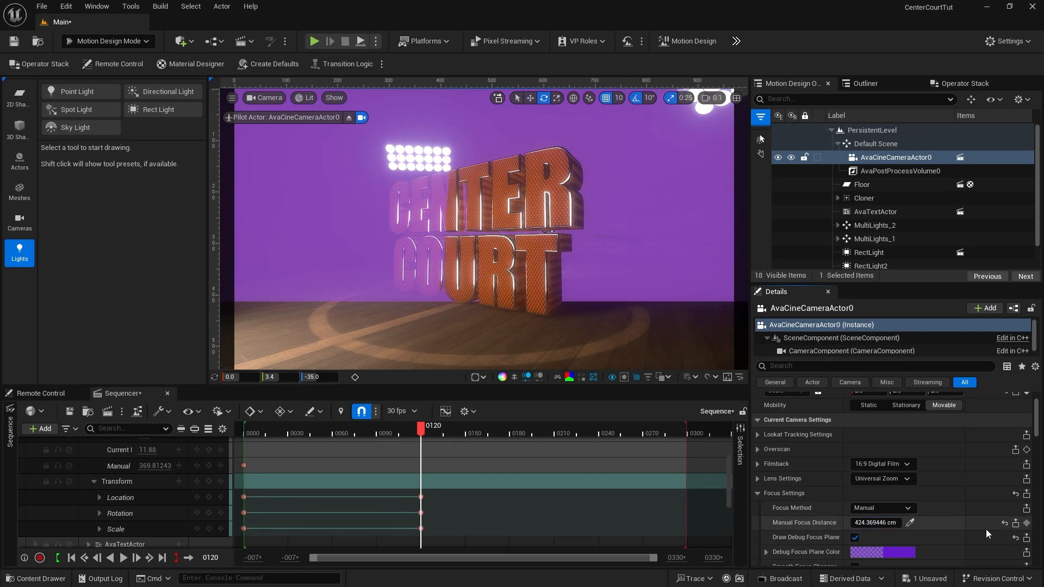
left_click(1026, 524)
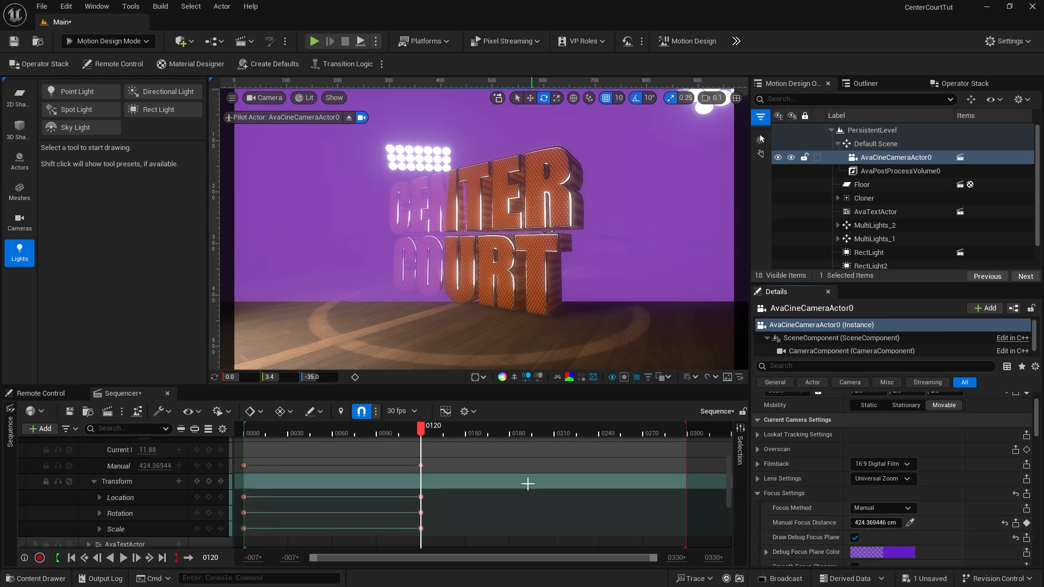
left_click_drag(416, 429, 244, 433)
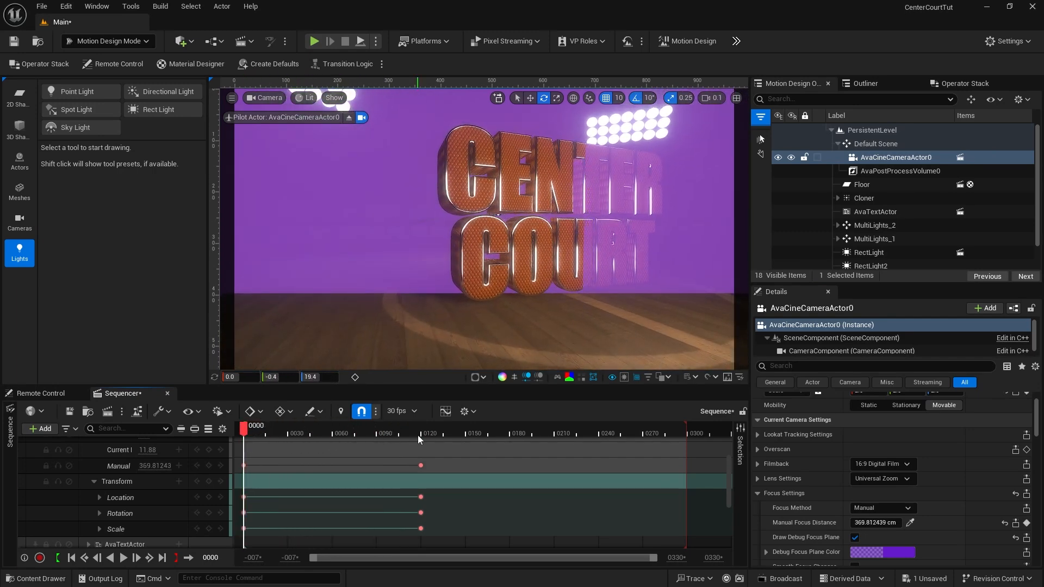
left_click(422, 435)
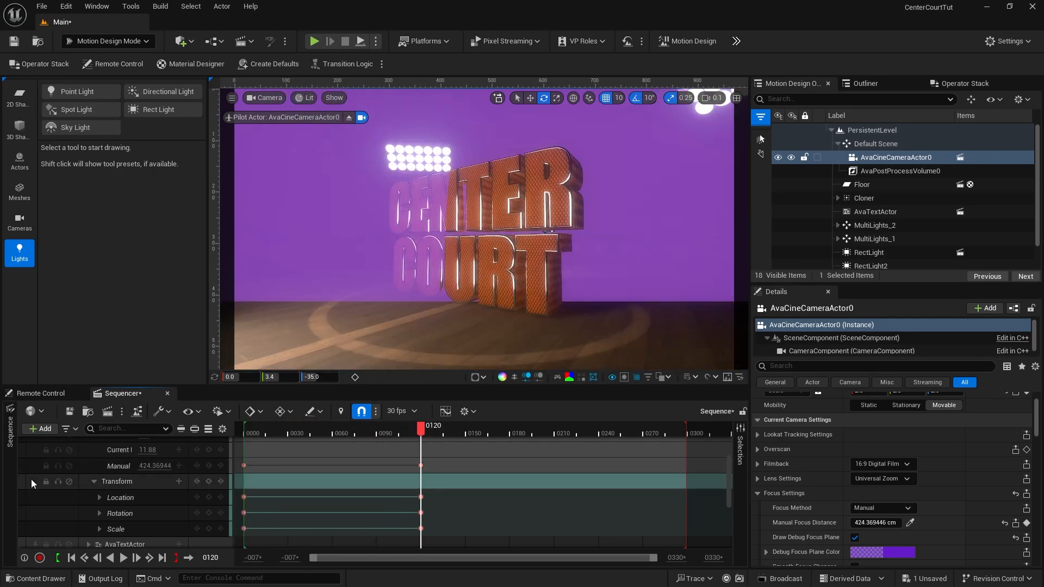
Step: Duplicate AvaCineCameraActor0 with its sequence tracks and pilot the duplicate camera in the viewport
scroll(103, 488, "up", 5)
left_click(86, 489)
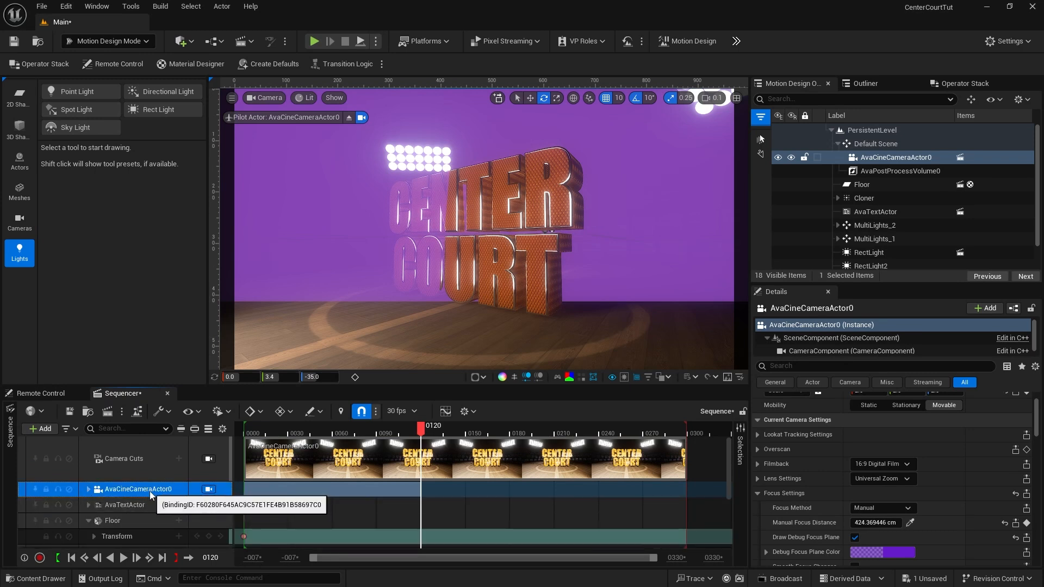
left_click(863, 159)
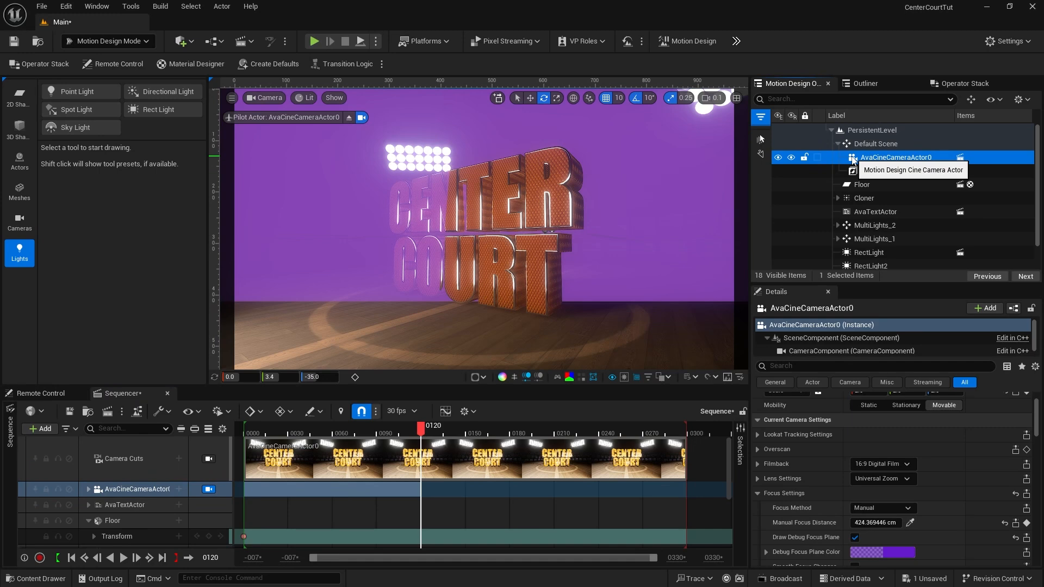
key("ctrl+d")
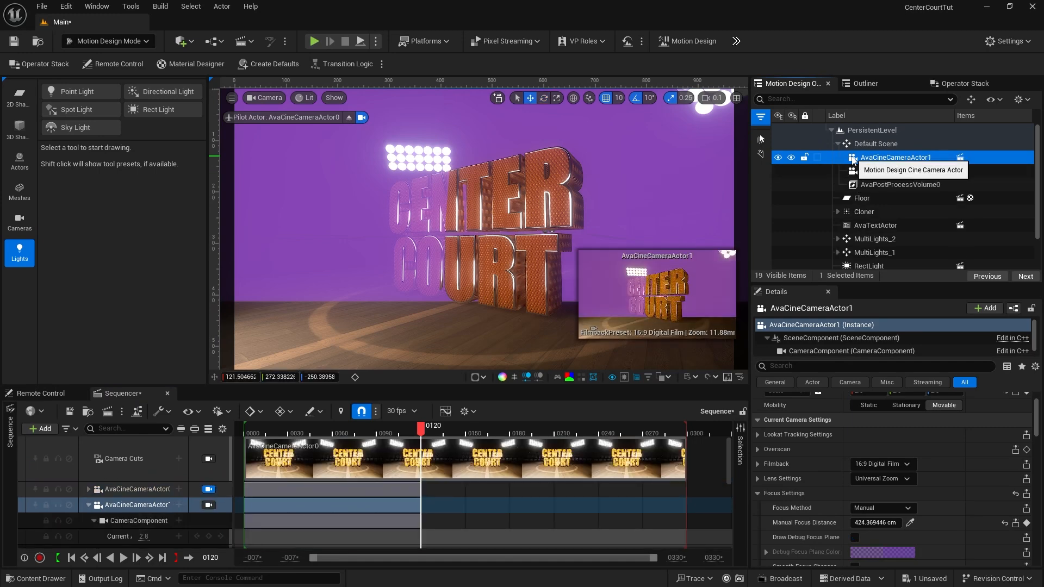
left_click_drag(853, 159, 146, 472)
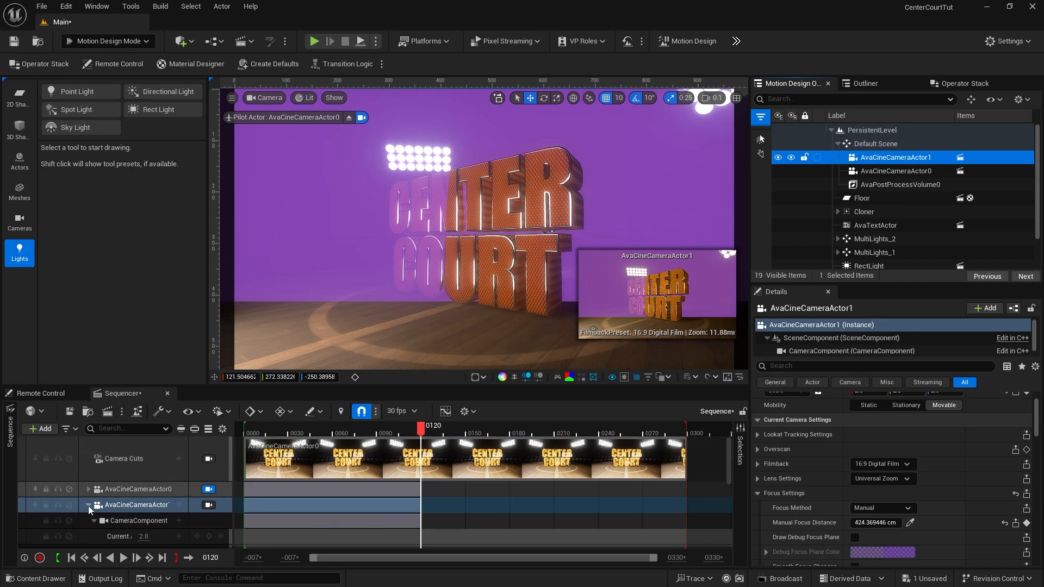
left_click(209, 506)
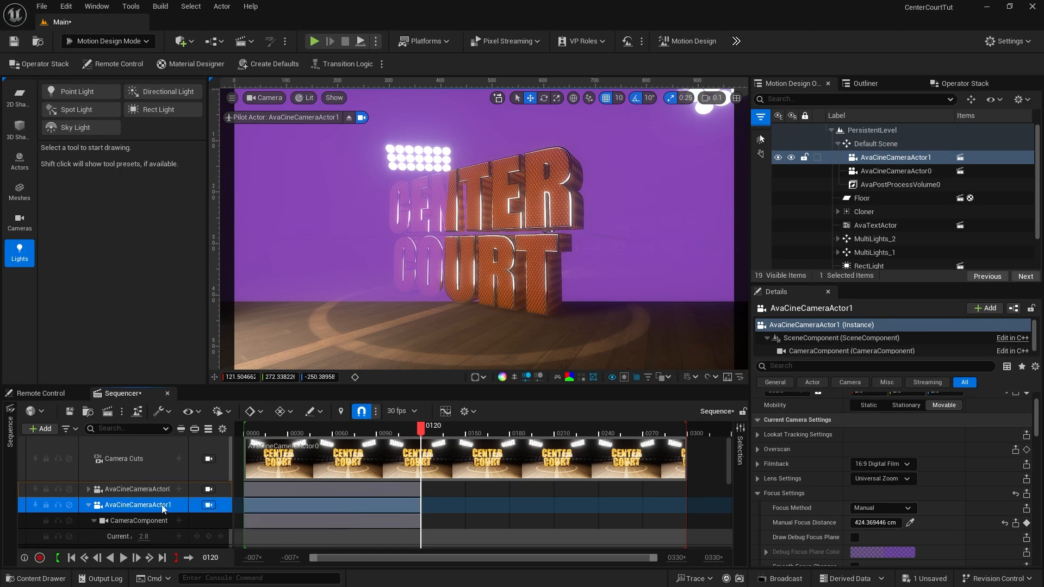
Step: Shift the duplicate camera's keys to start at frame 120 and delete its focus and transform keys at frame 240
left_click(287, 505)
left_click_drag(288, 505, 440, 496)
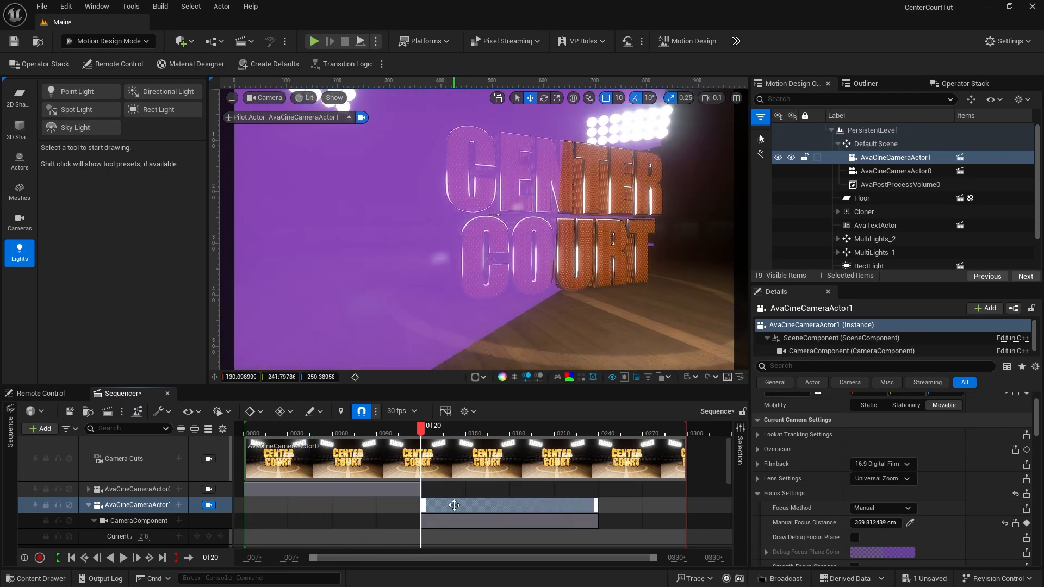
scroll(93, 533, "down", 4)
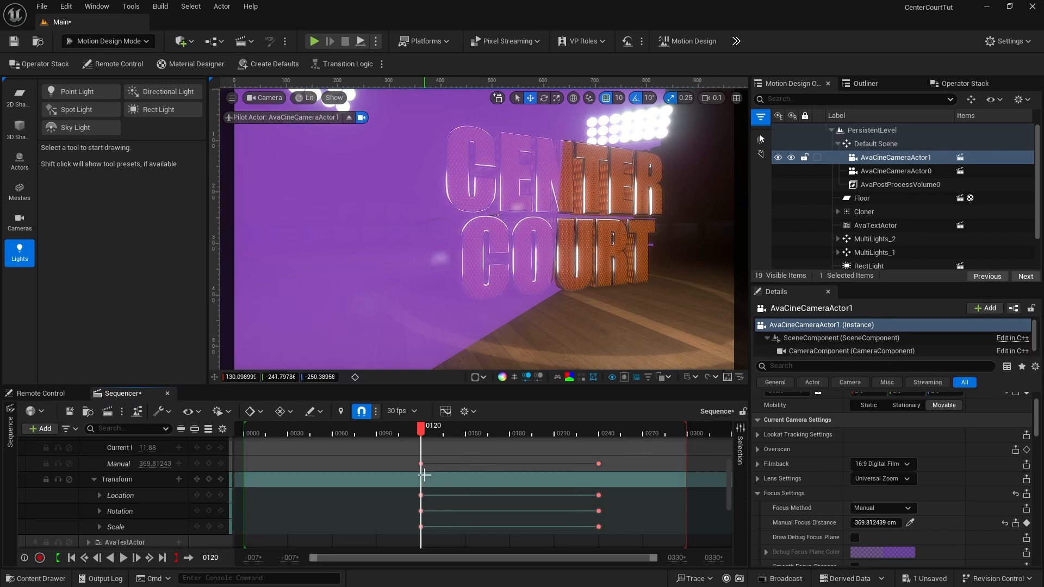
left_click_drag(616, 457, 586, 534)
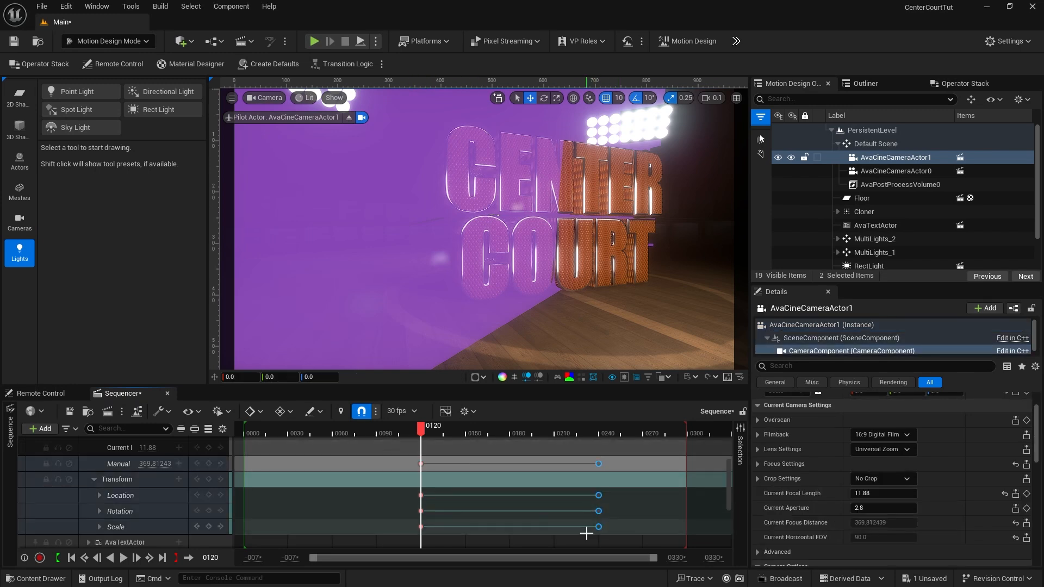
key("Delete")
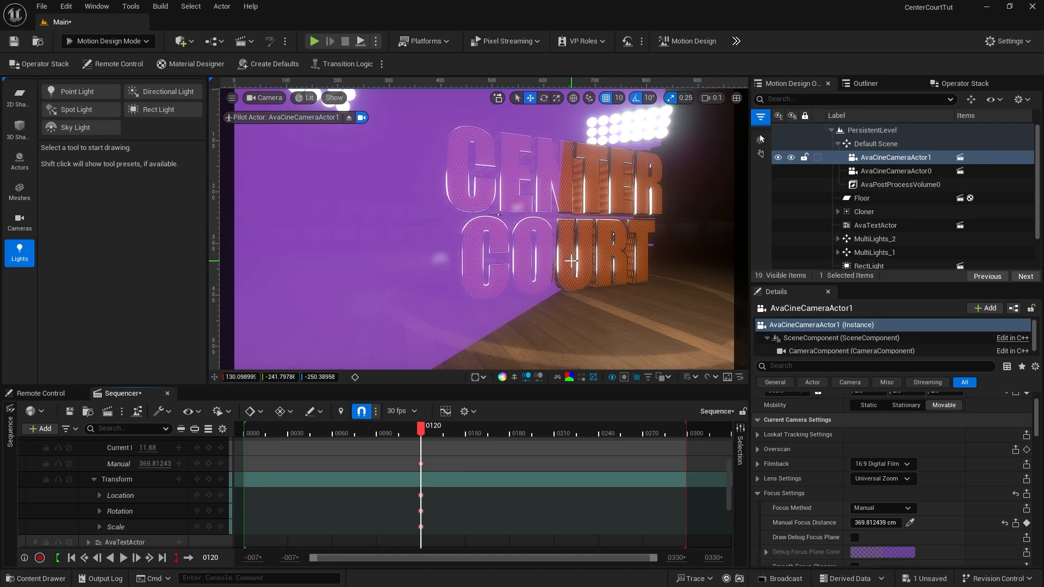
Step: Raise AvaCineCameraActor1 to a front view looking down on the text and set its Y location to 0
key("e")
key("e")
right_click_drag(596, 244, 551, 254)
scroll(923, 451, "up", 2)
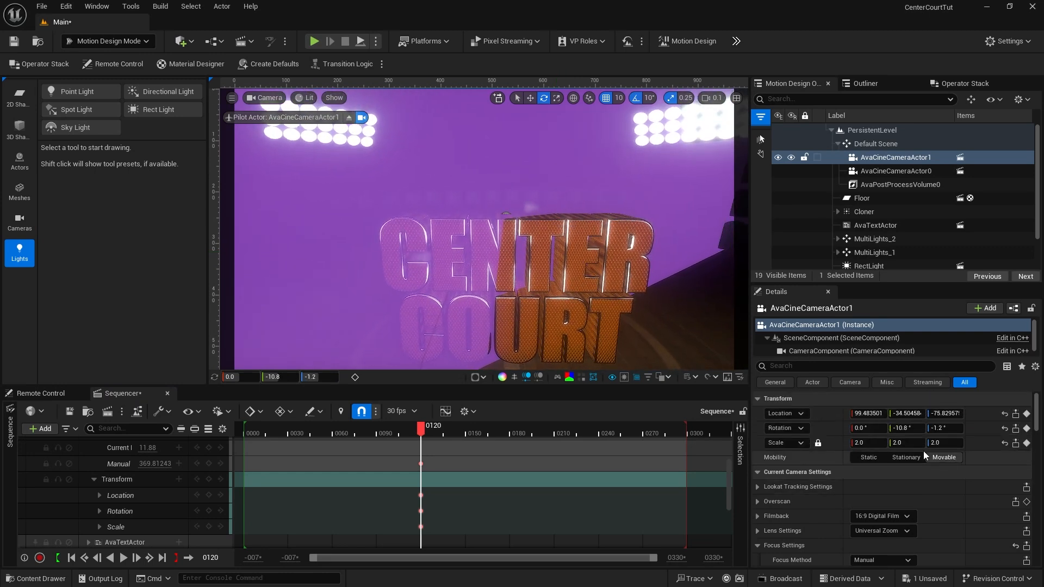
type("0")
key("Return")
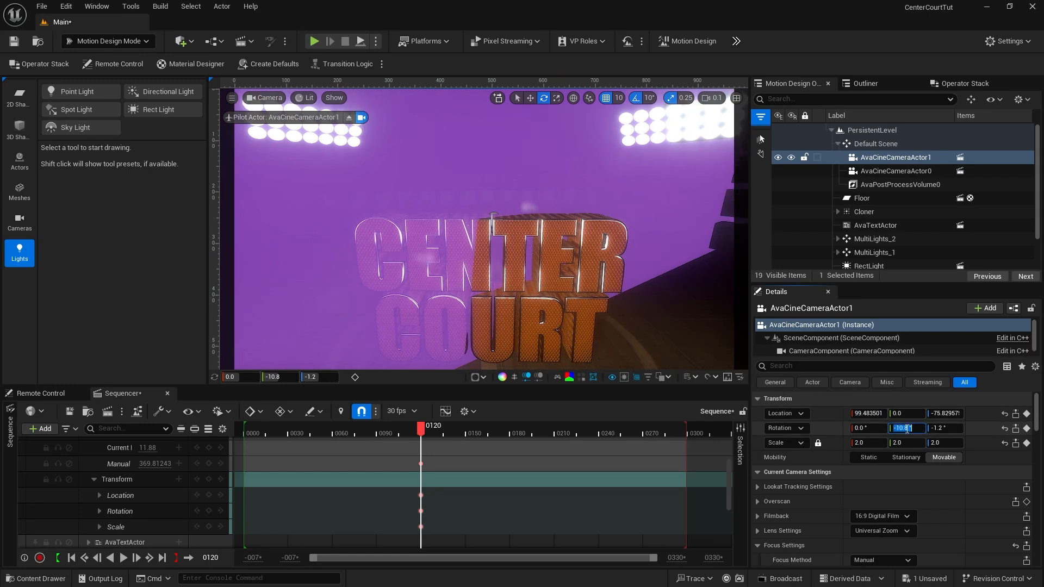
Step: Set AvaCineCameraActor1's Y rotation to -14° and Z rotation to 0°, and key its transform at frame 120
key("Return")
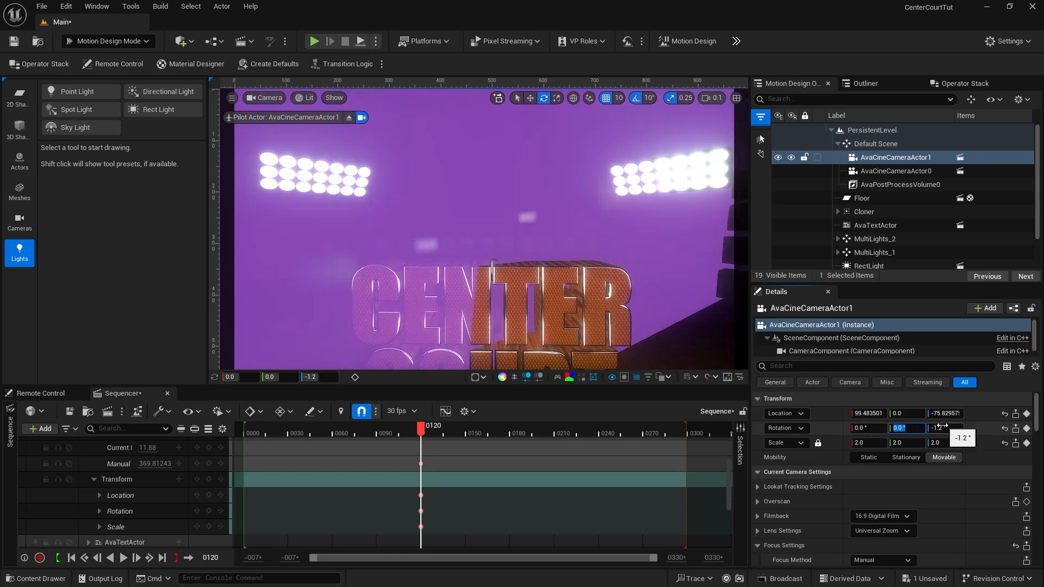
type("0")
key("Return")
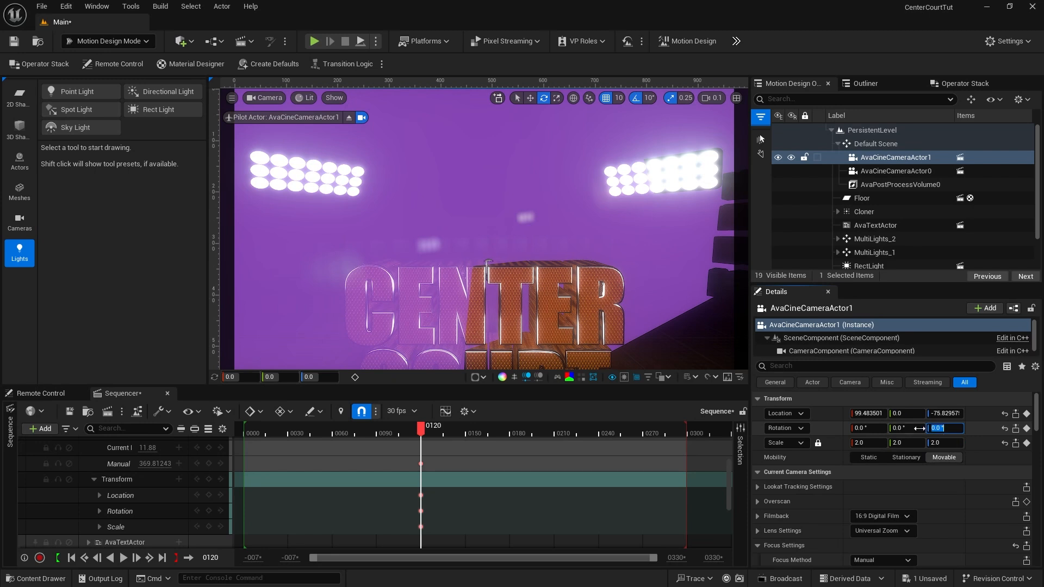
left_click_drag(905, 428, 898, 428)
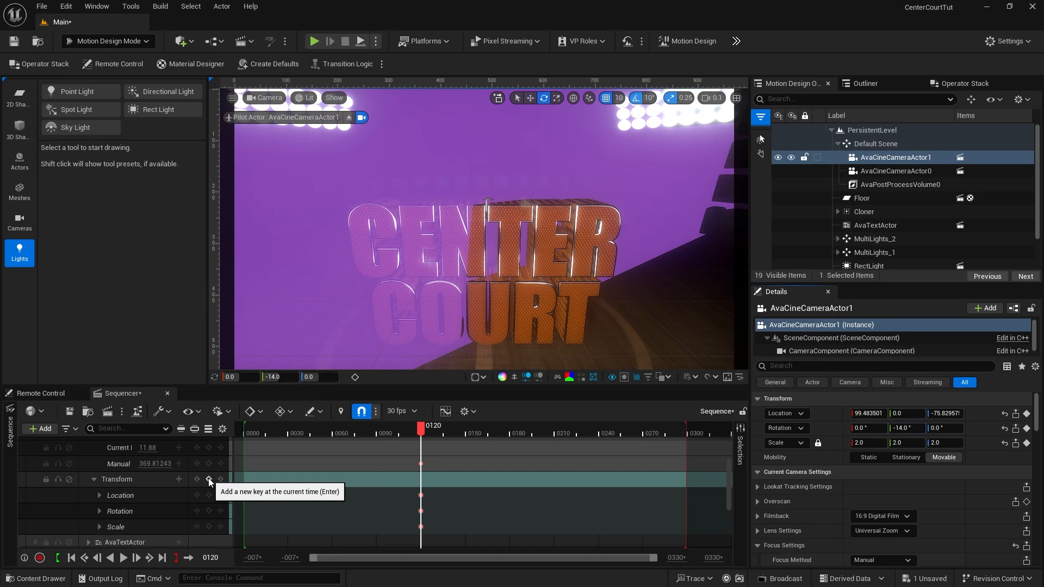
left_click(210, 481)
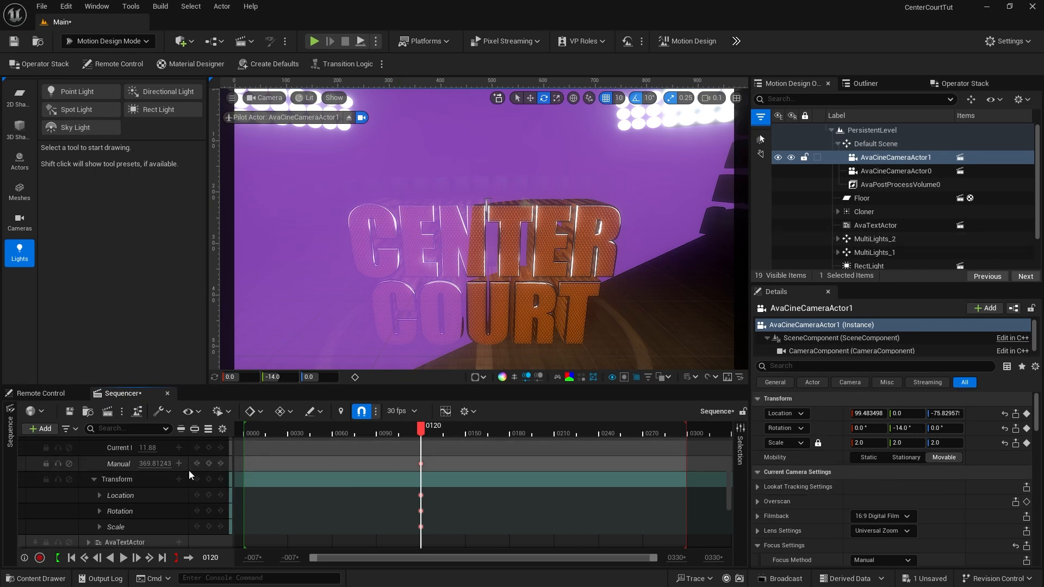
Step: Turn off the debug focus plane on AvaCineCameraActor0 and check AvaCineCameraActor1's focus plane before hiding it again
scroll(659, 462, "up", 3)
left_click(896, 170)
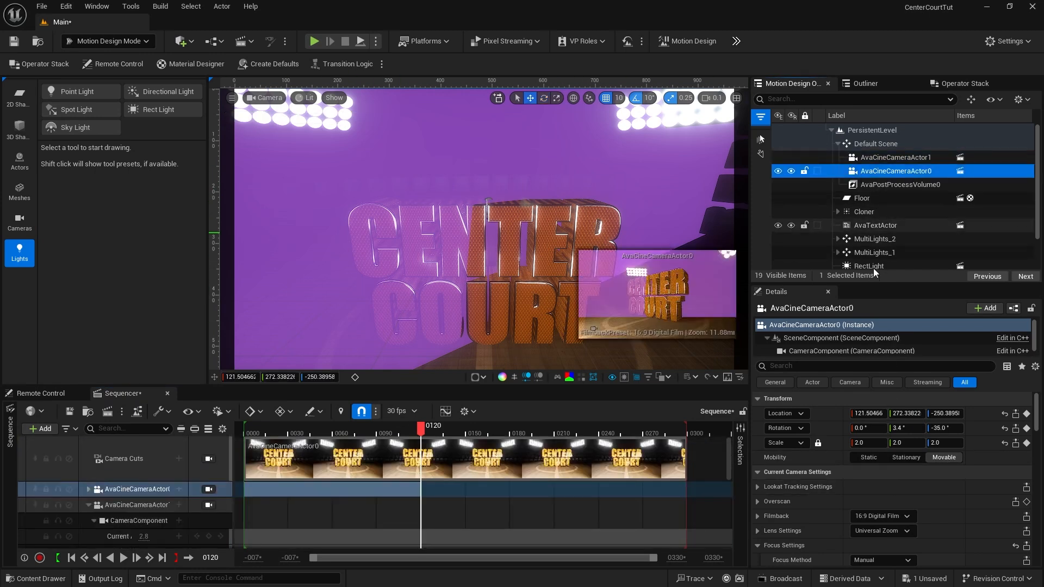
scroll(907, 529, "down", 2)
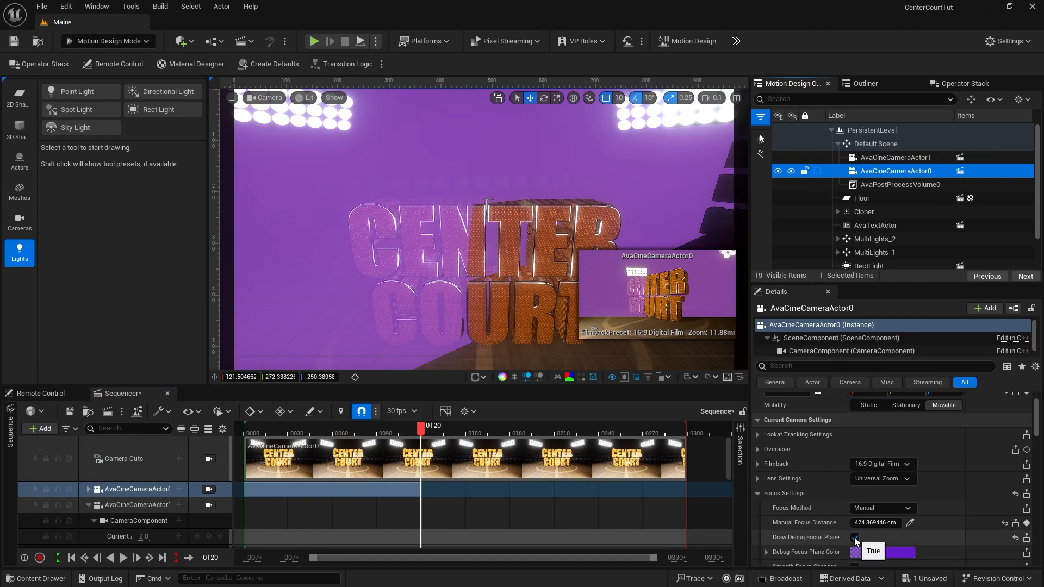
left_click(865, 162)
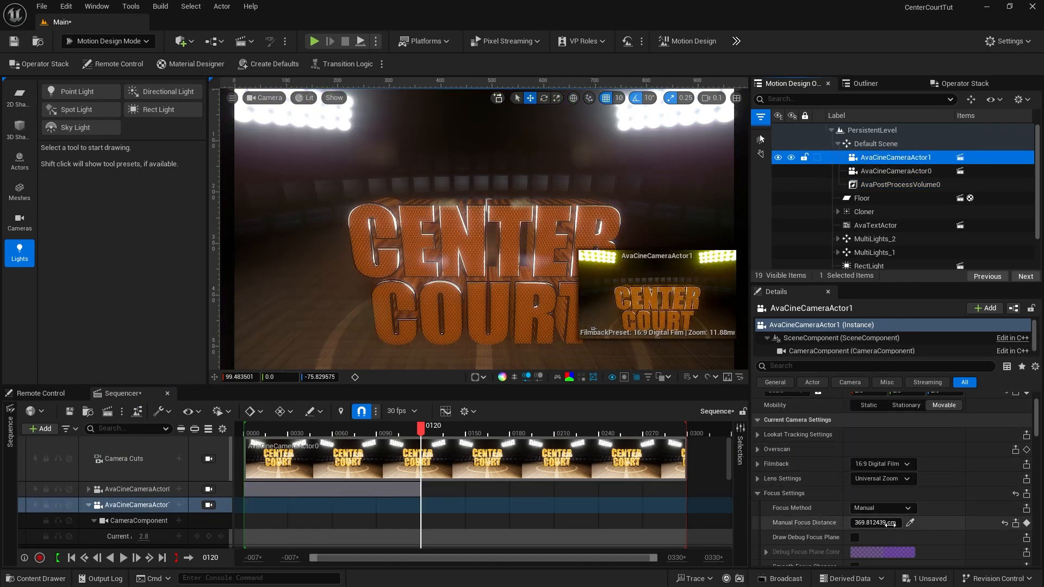
left_click(855, 538)
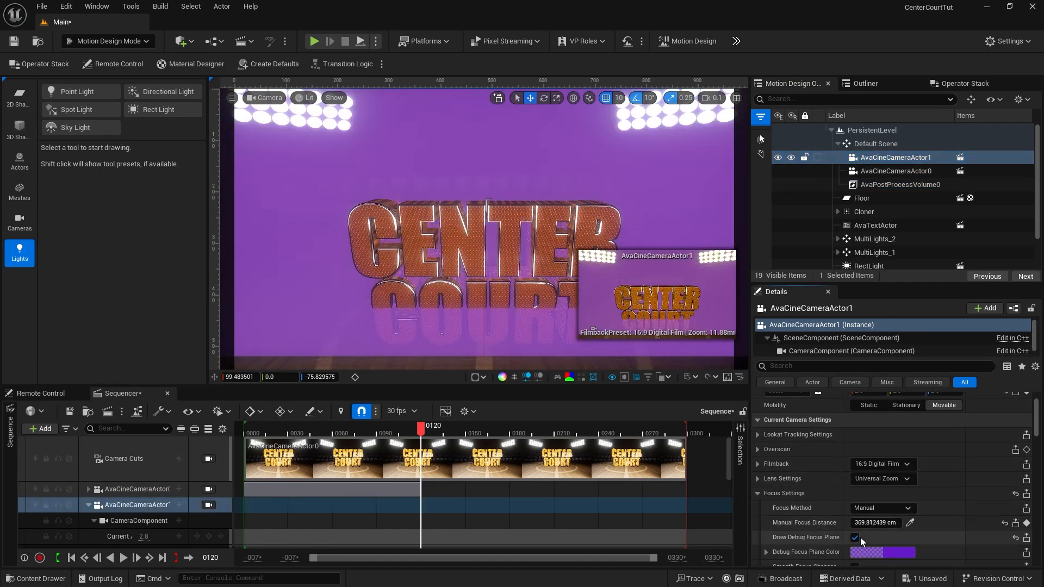
left_click(861, 537)
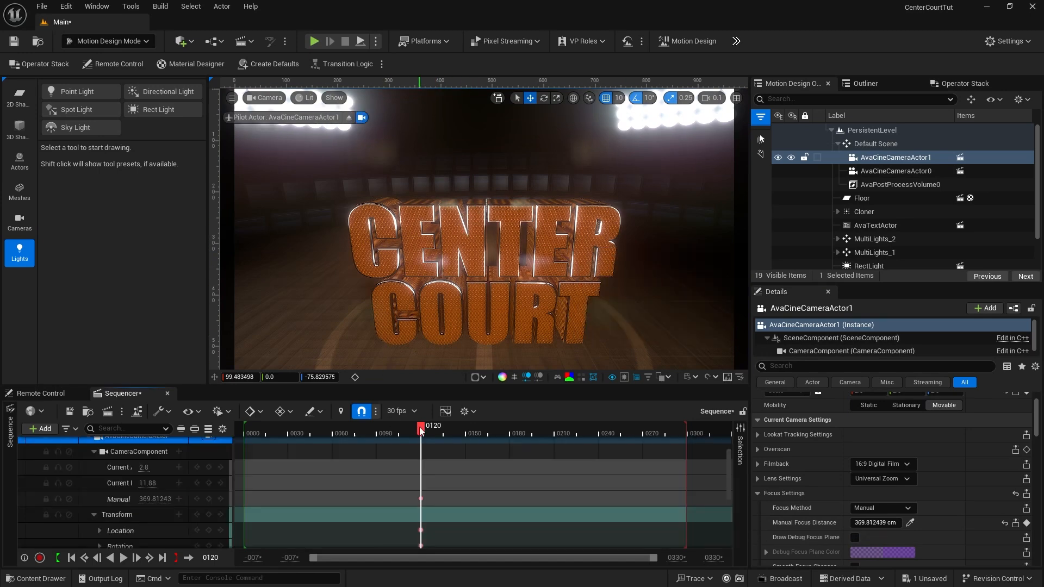
Step: Lower AvaCineCameraActor1 to look up at the text with a Y rotation of about 12.4° and key its transform at frame 180
left_click_drag(421, 432, 442, 433)
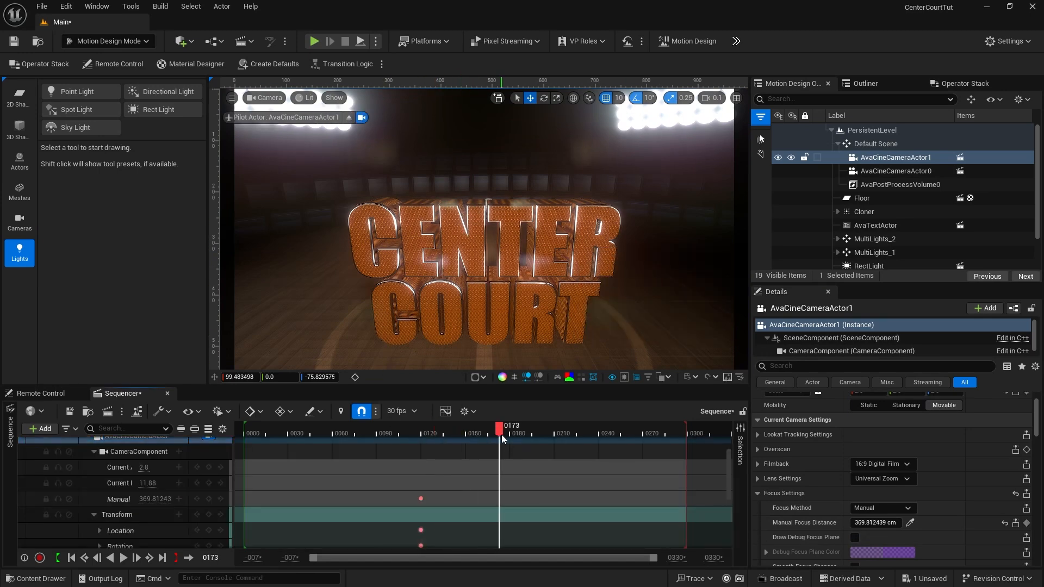
key("e")
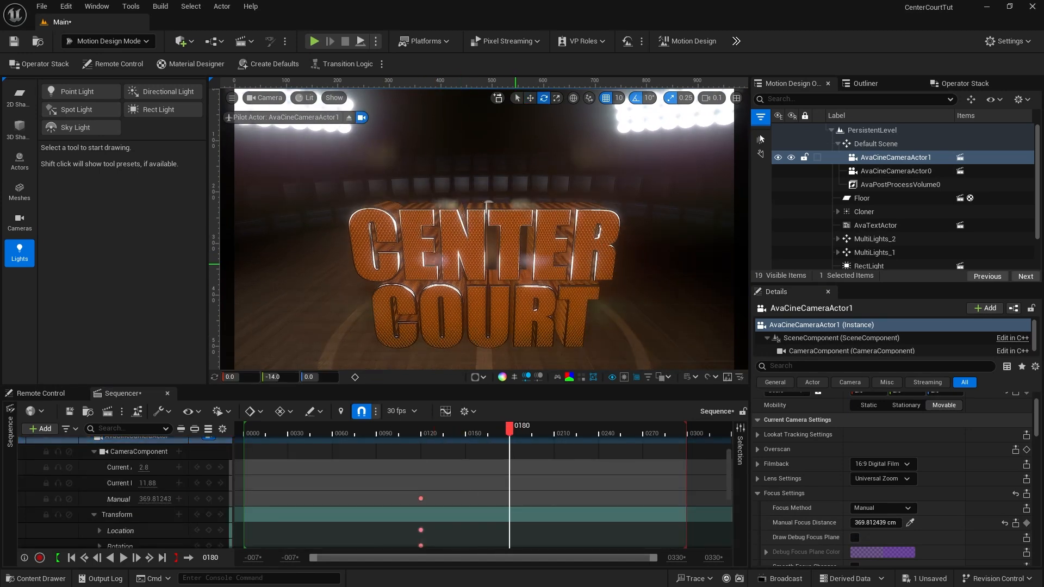
middle_click_drag(516, 258, 516, 286)
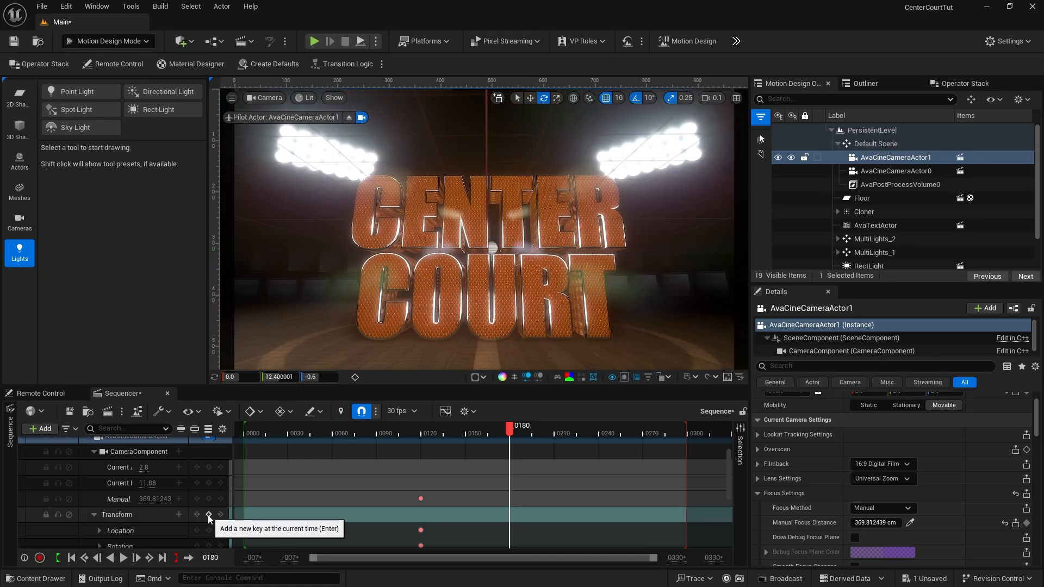
left_click(210, 516)
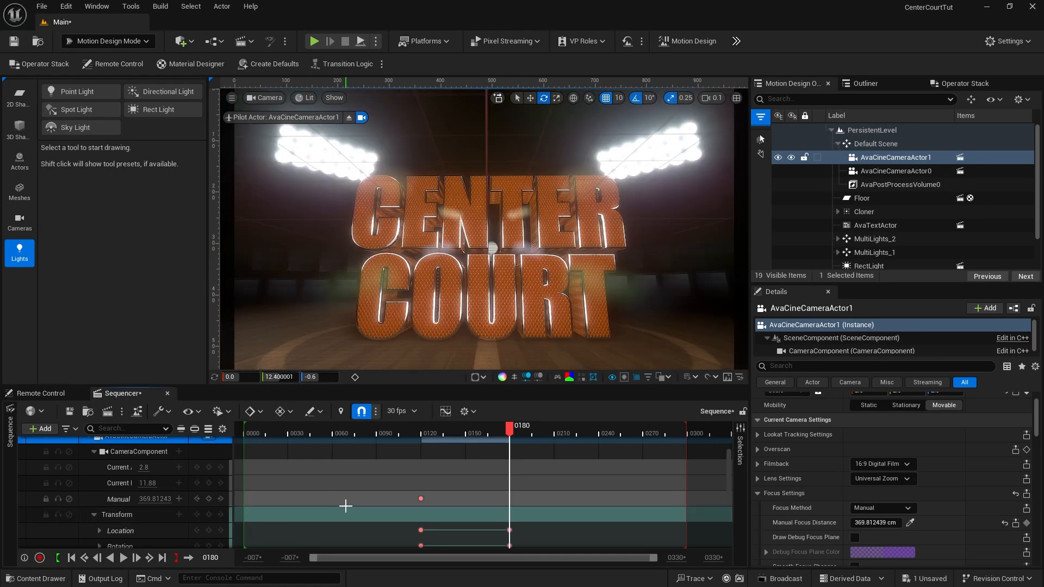
Step: Add a camera cut to AvaCineCameraActor1 at frame 120 in the Camera Cuts track
scroll(346, 505, "up", 3)
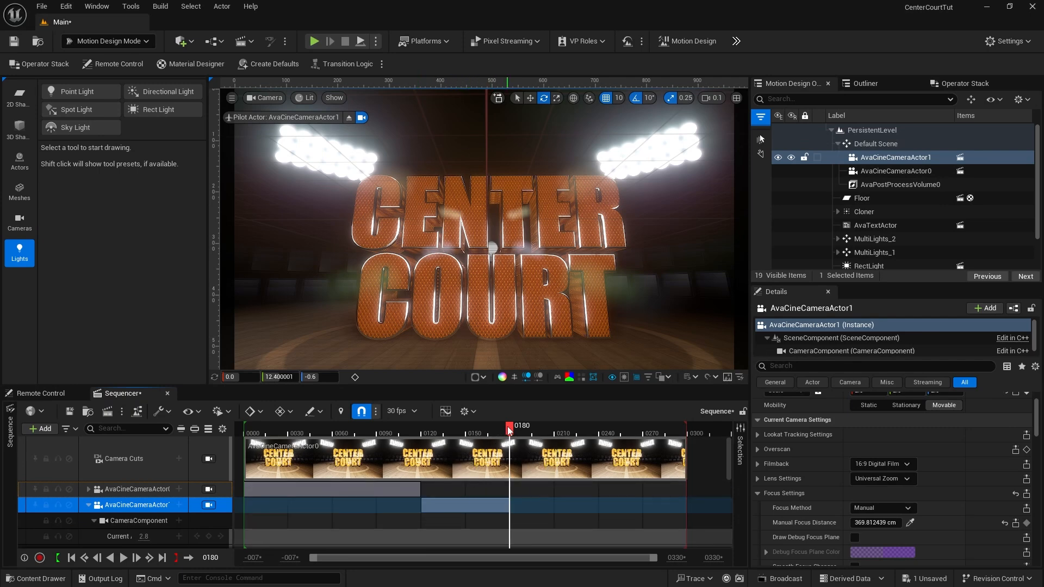
left_click_drag(509, 430, 421, 429)
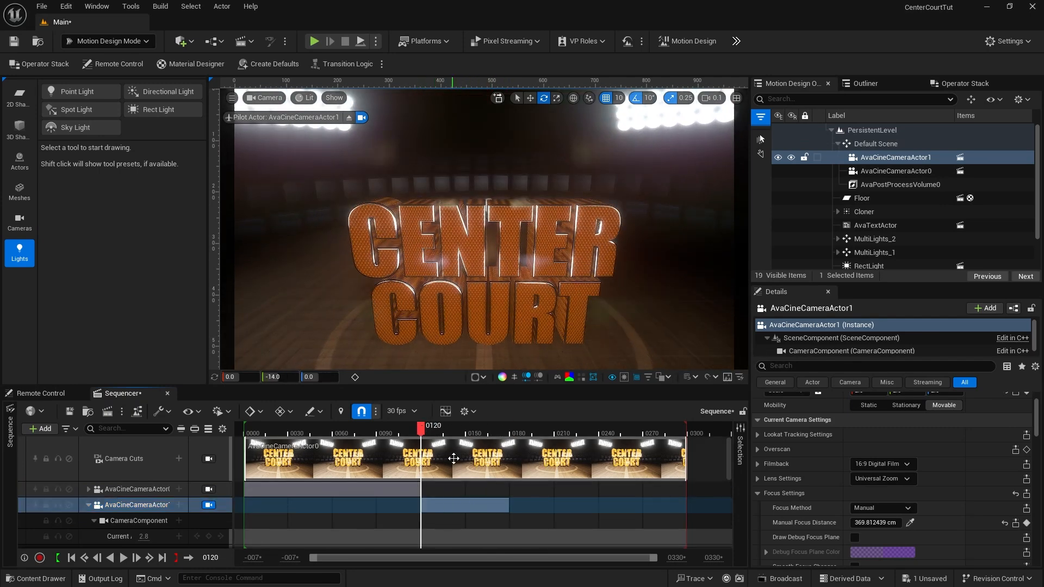
left_click(179, 460)
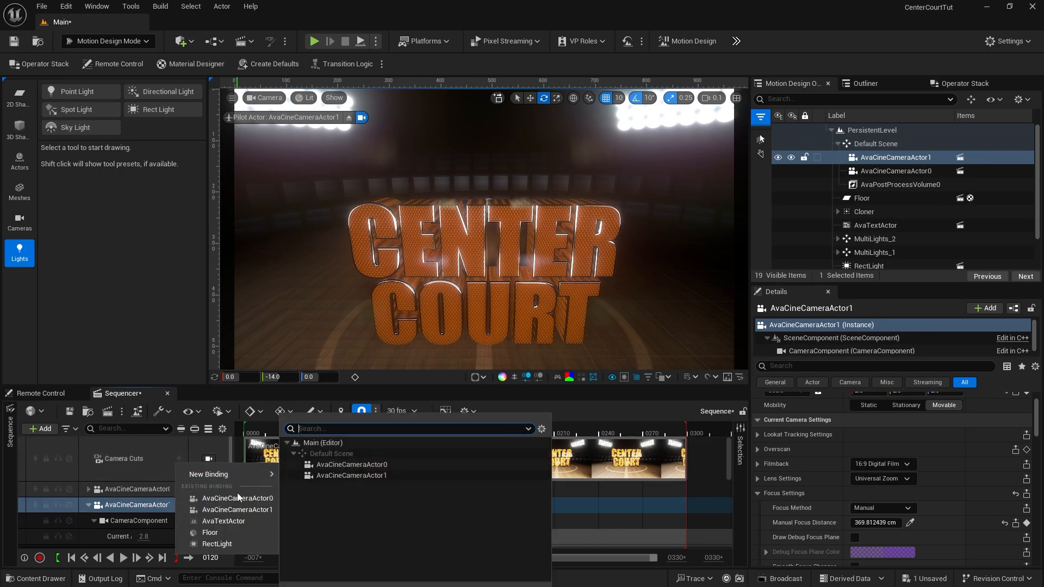
left_click(231, 510)
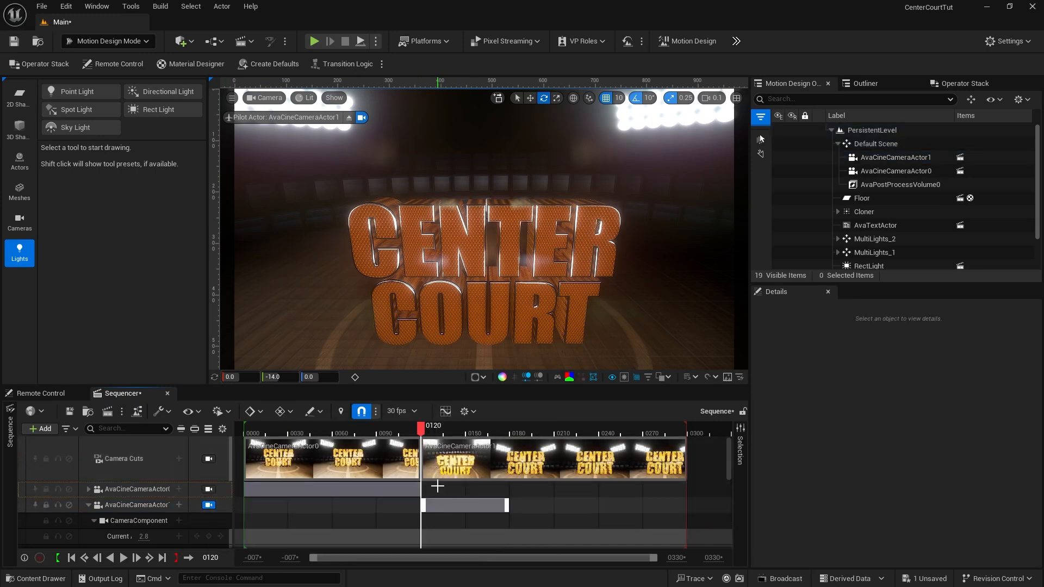
Step: Set AvaCineCameraActor1's transform keys at frames 120 and 180 to Linear interpolation
scroll(478, 494, "down", 5)
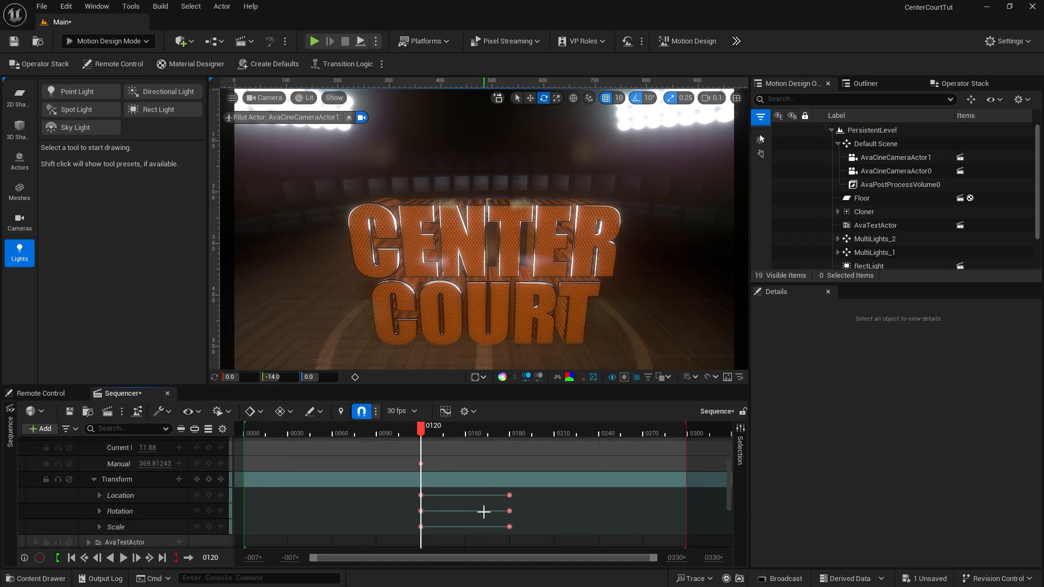
left_click_drag(413, 472, 512, 510)
right_click(513, 510)
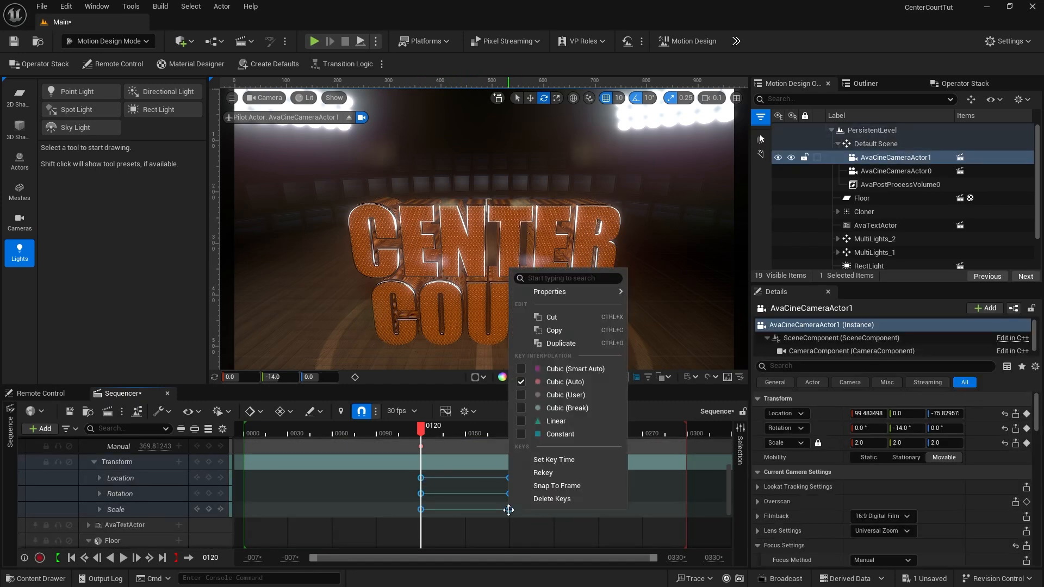
left_click(551, 422)
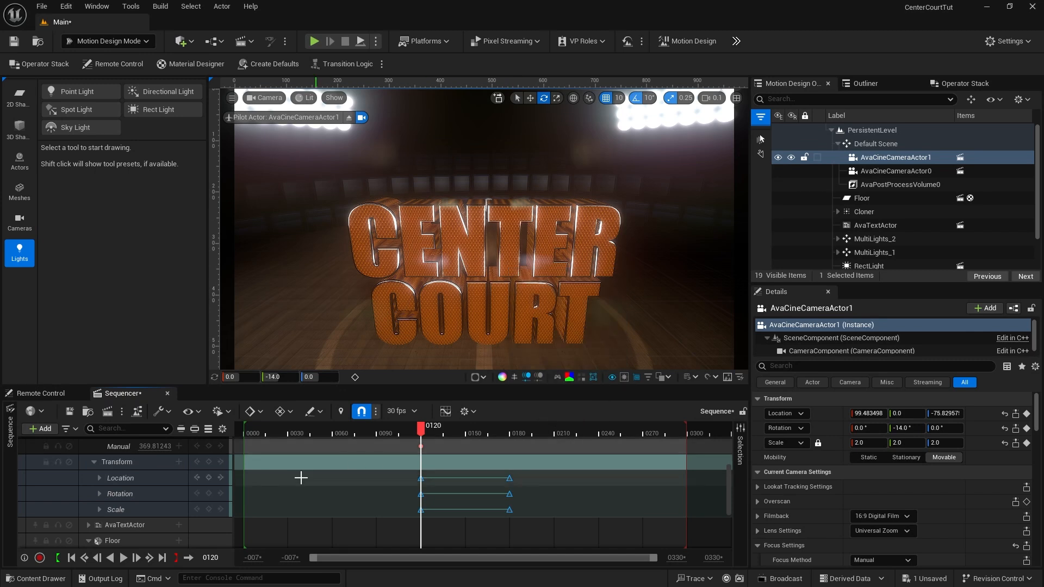
Step: Set AvaCineCameraActor0's transform keys at frames 0 and 120 to Linear interpolation
scroll(293, 501, "up", 5)
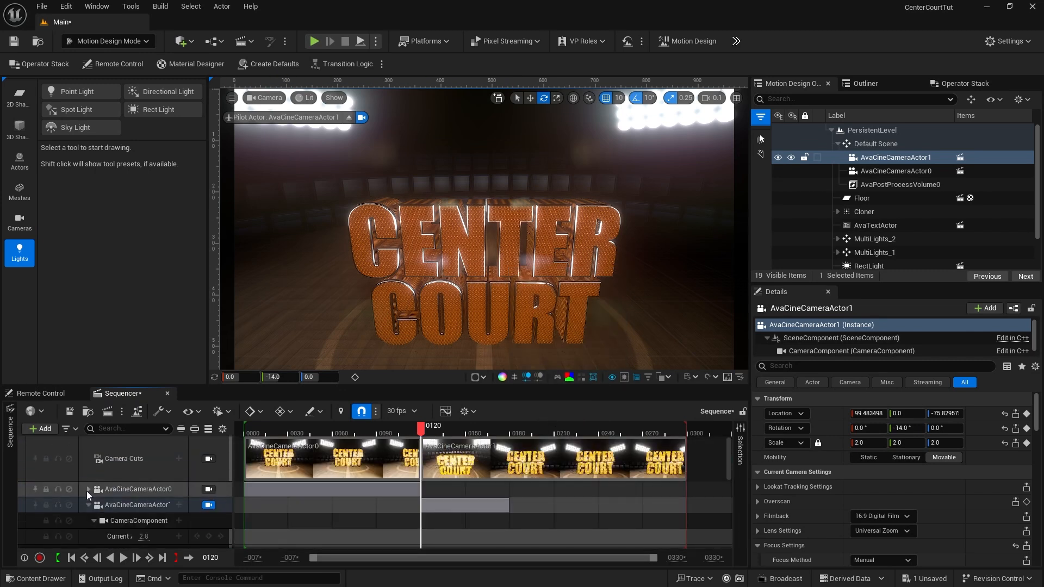
left_click(87, 490)
scroll(354, 513, "down", 4)
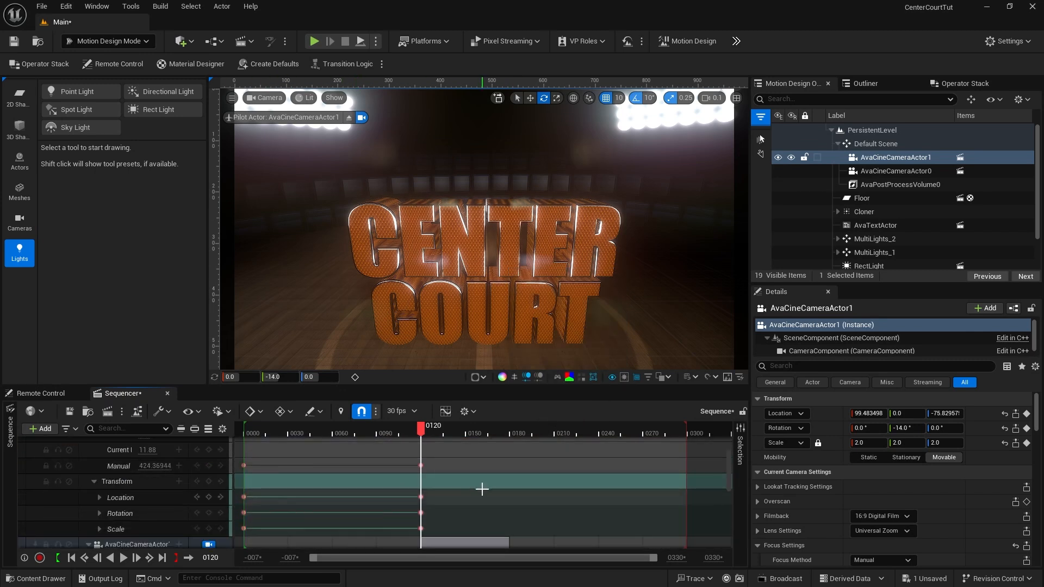
left_click_drag(440, 486, 240, 540)
right_click(273, 528)
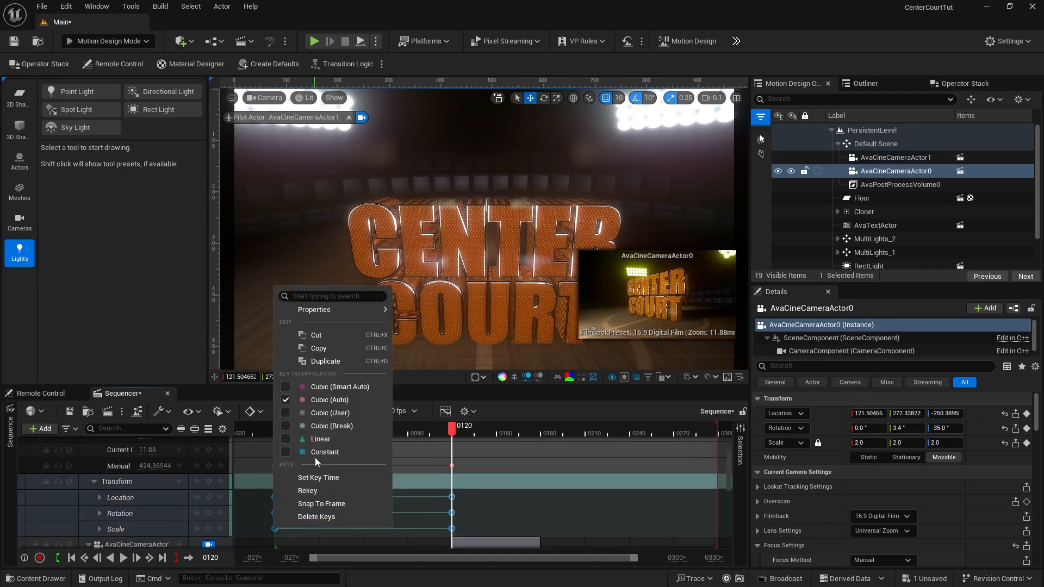
left_click(307, 439)
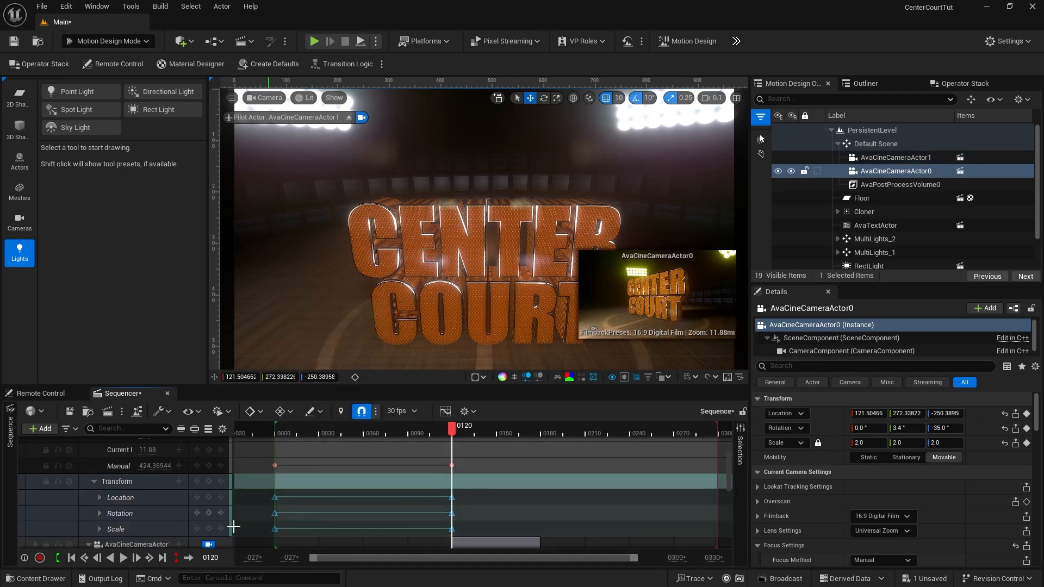
Step: Lock the viewport to the camera cuts and play the sequence from frame 0 through both camera moves
left_click(70, 558)
scroll(120, 522, "up", 5)
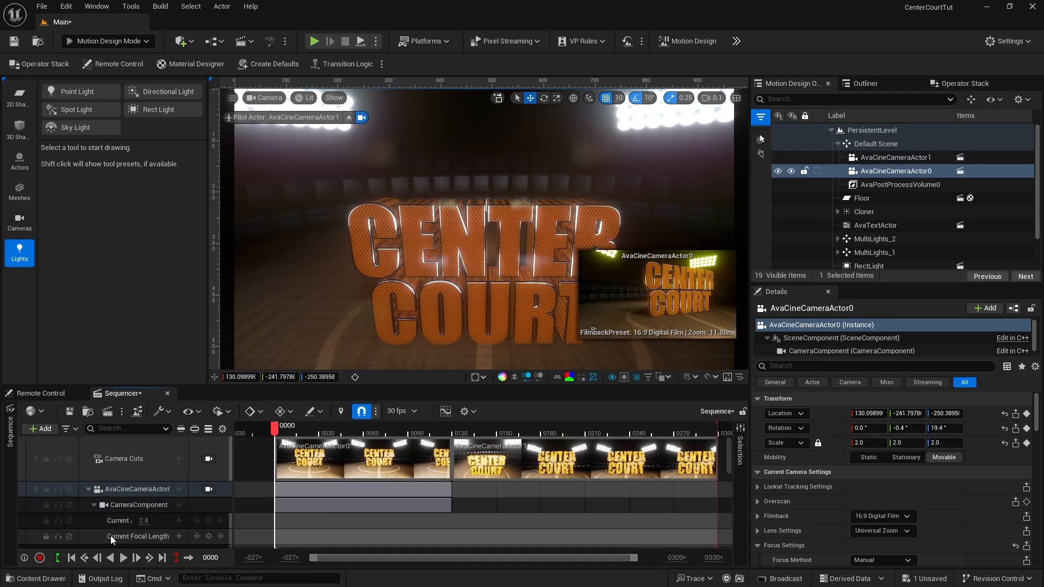
left_click(208, 459)
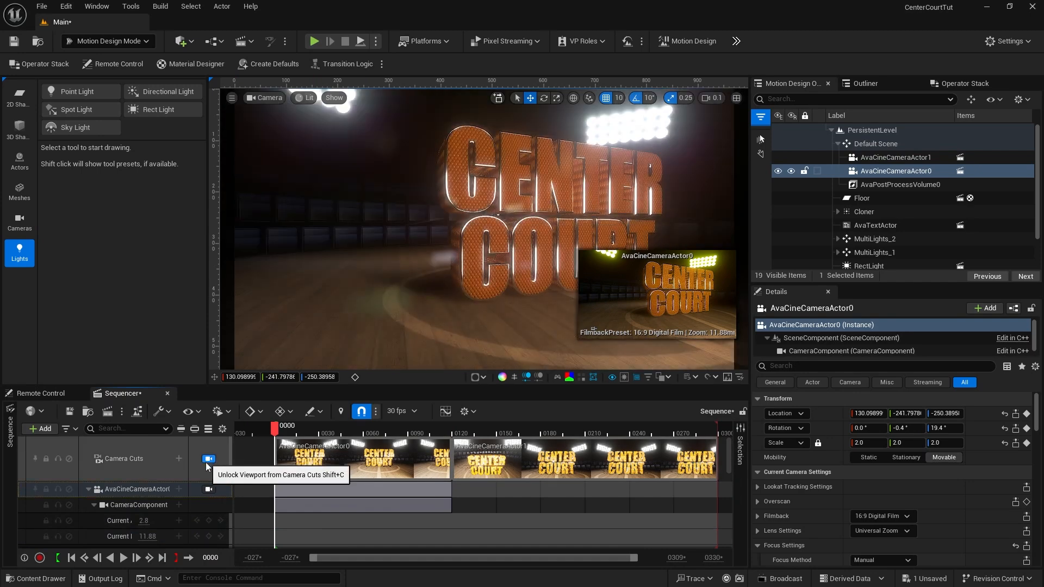
key("space")
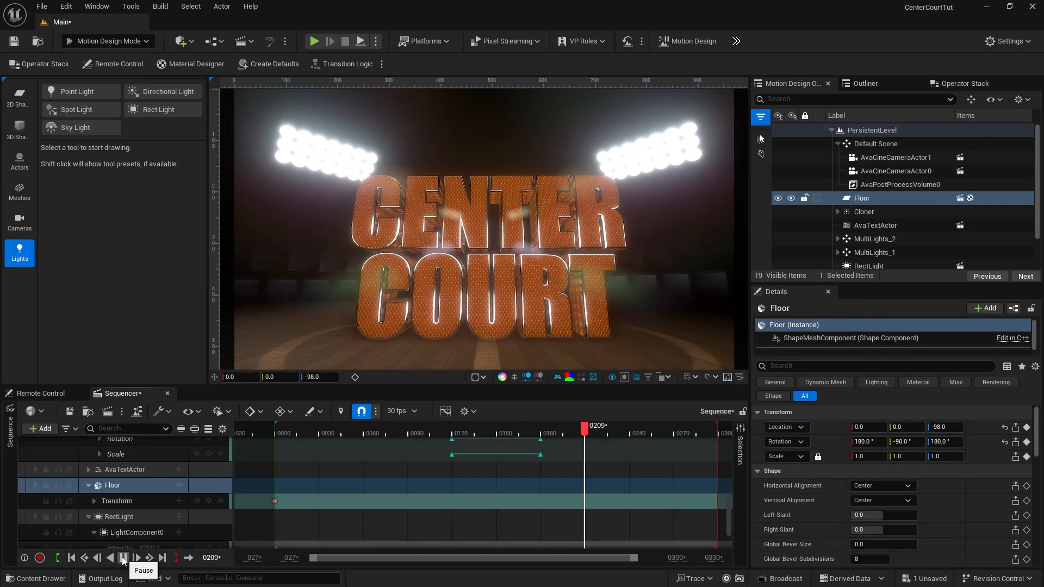
left_click(123, 559)
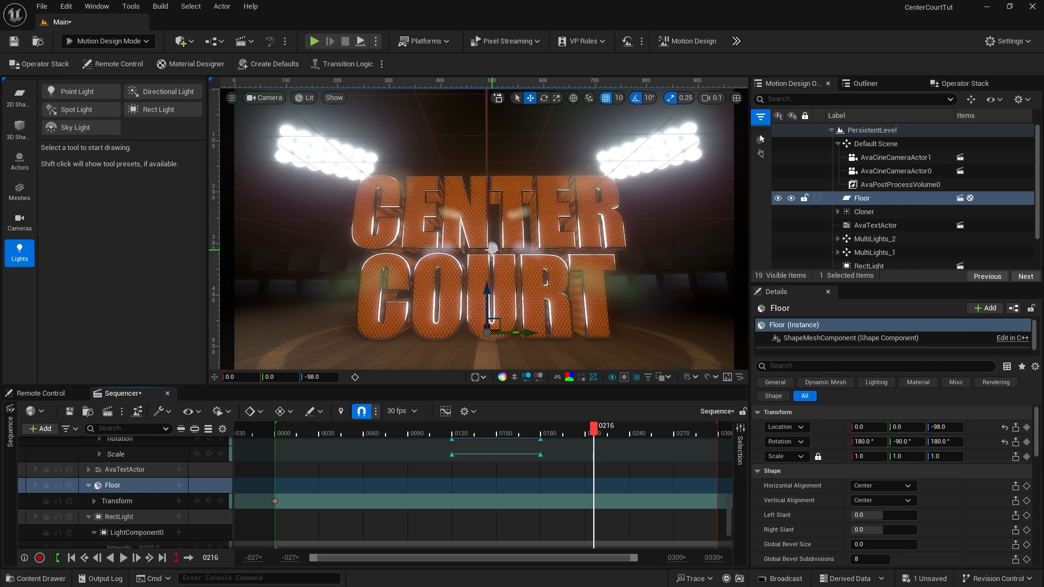
Step: Select AvaPostProcessVolume0 in the scene outliner and open its name for editing
left_click(874, 186)
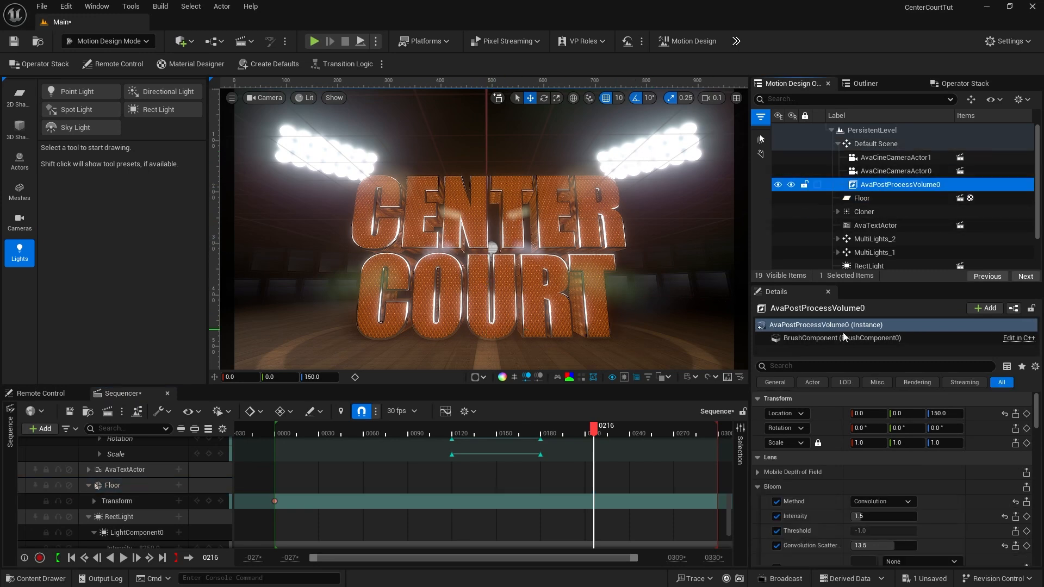
key("F2")
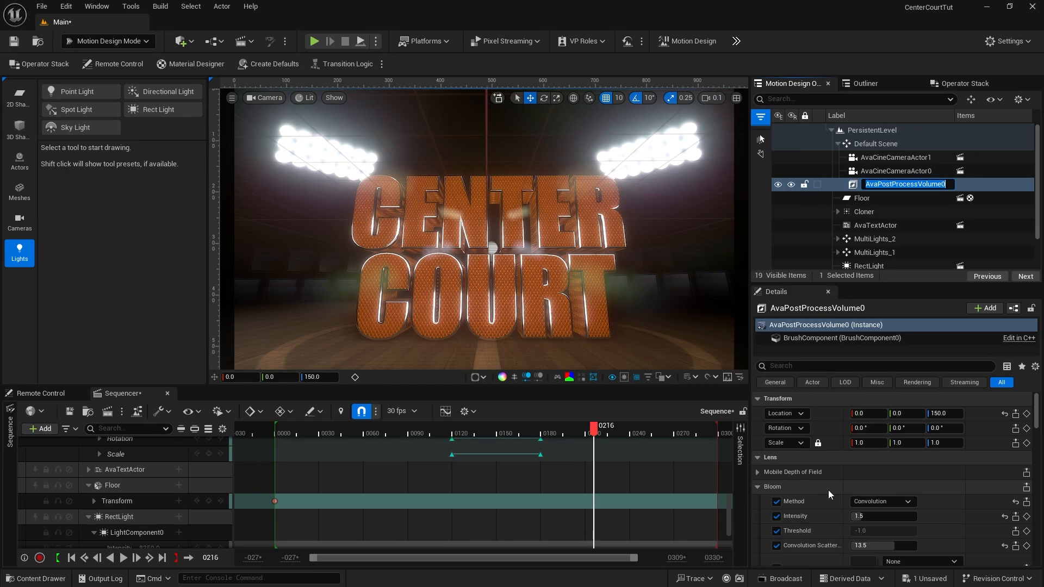